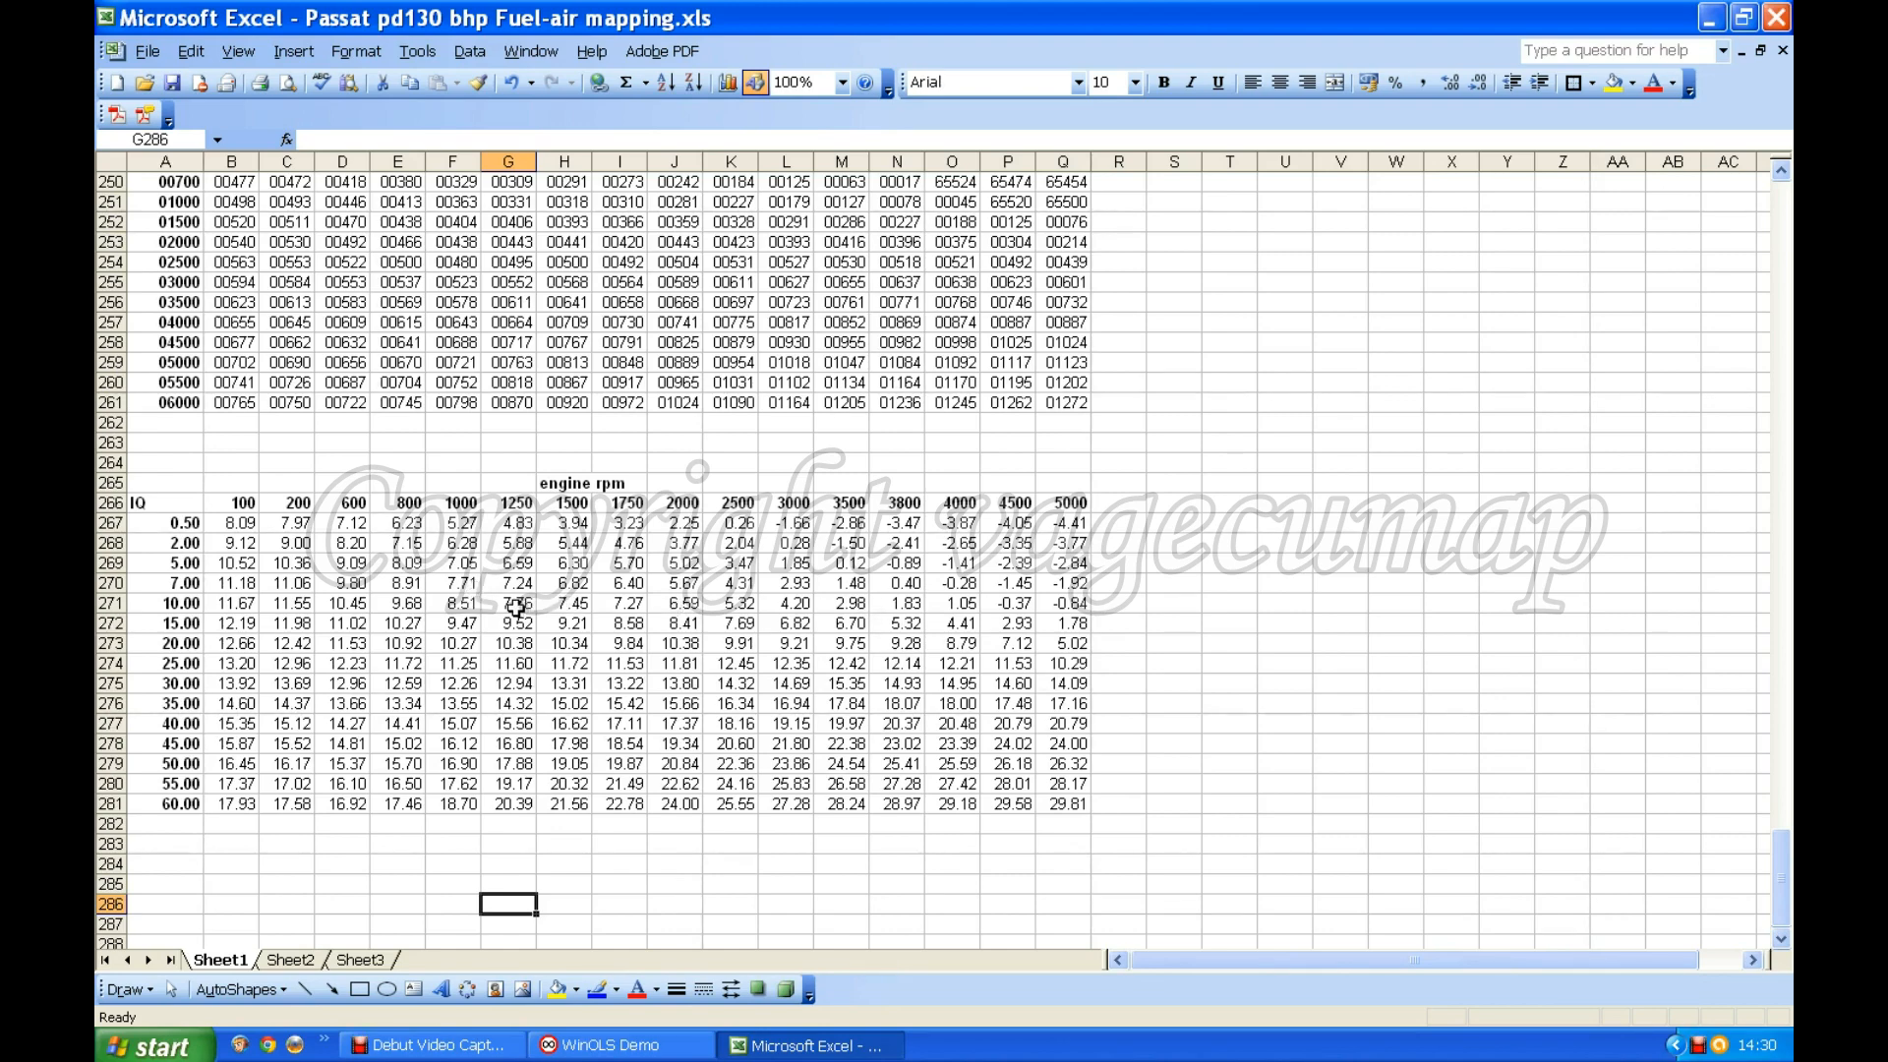
Review the accelerator, smoke, torque, boost and boost-limiting maps on Sheet1, plus the two rpm tables at the end of the sheet.
{"action": "scroll", "coordinate": [646, 601], "scroll_direction": "up", "scroll_amount": 20}
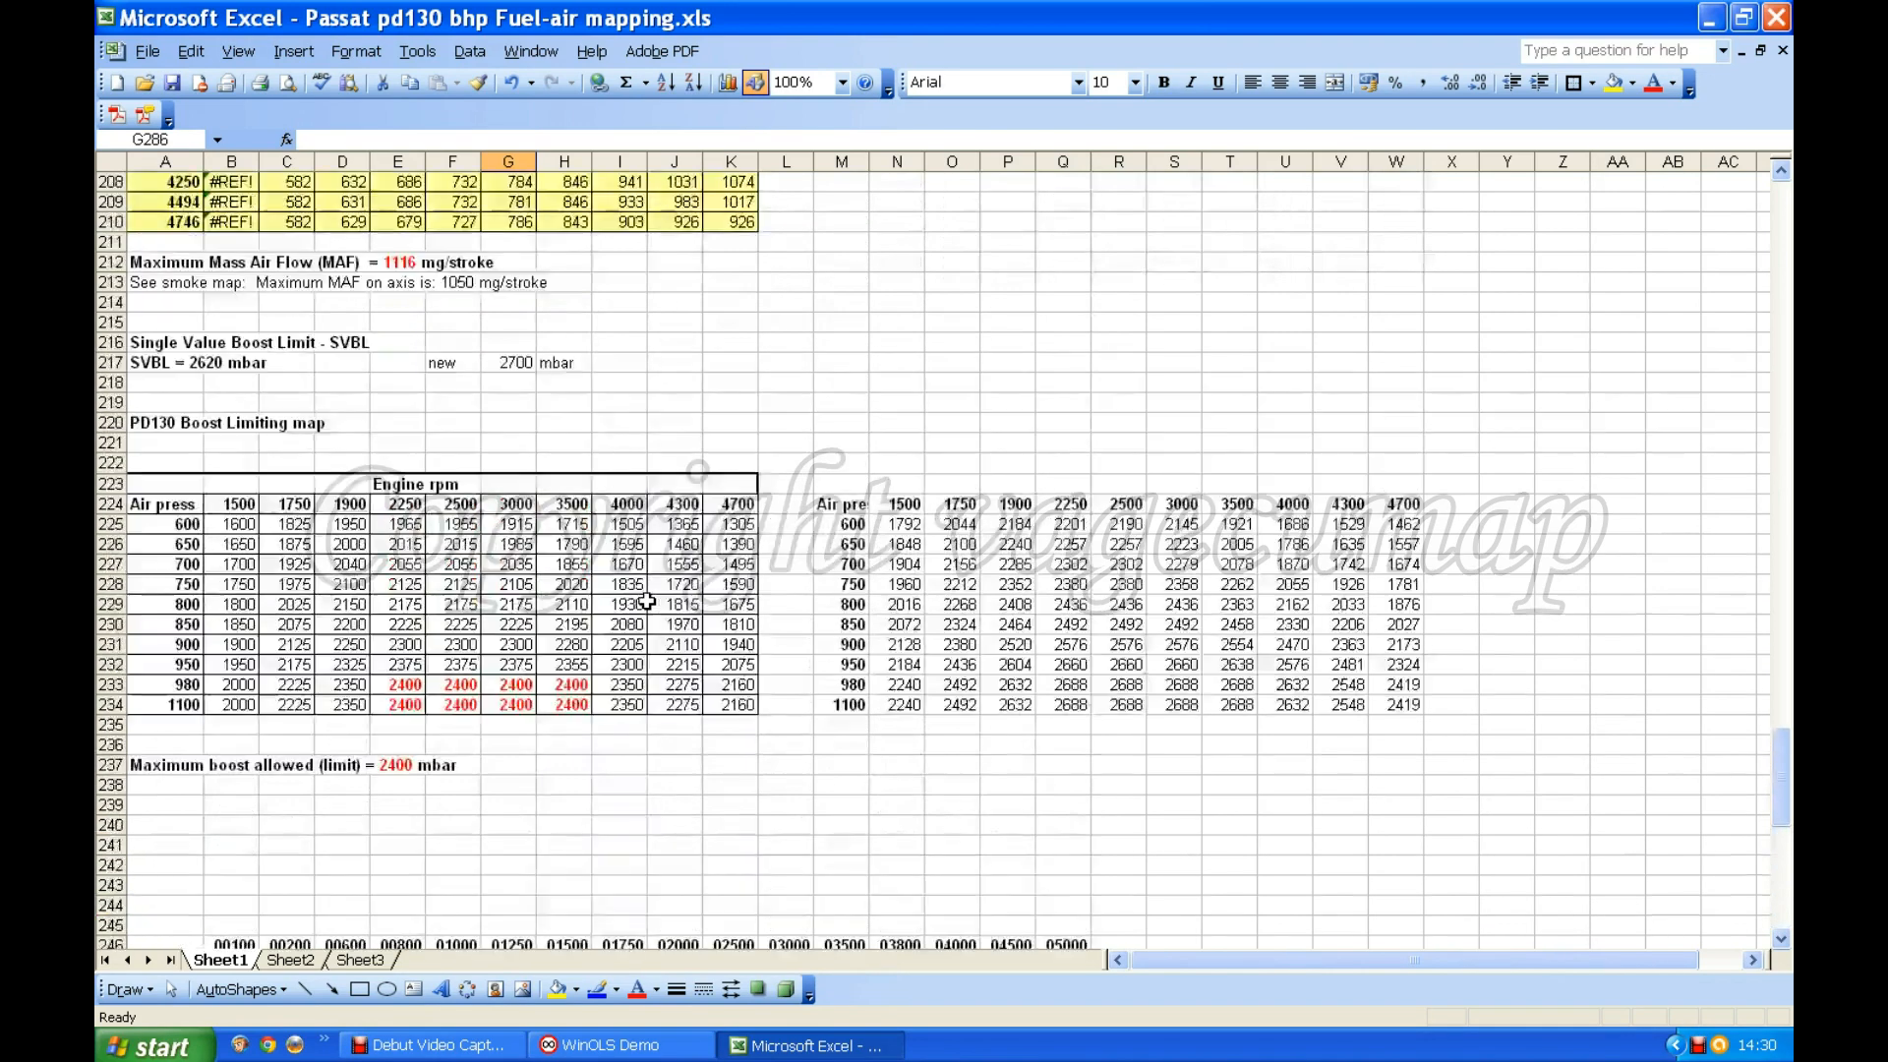
{"action": "scroll", "coordinate": [646, 600], "scroll_direction": "up", "scroll_amount": 20}
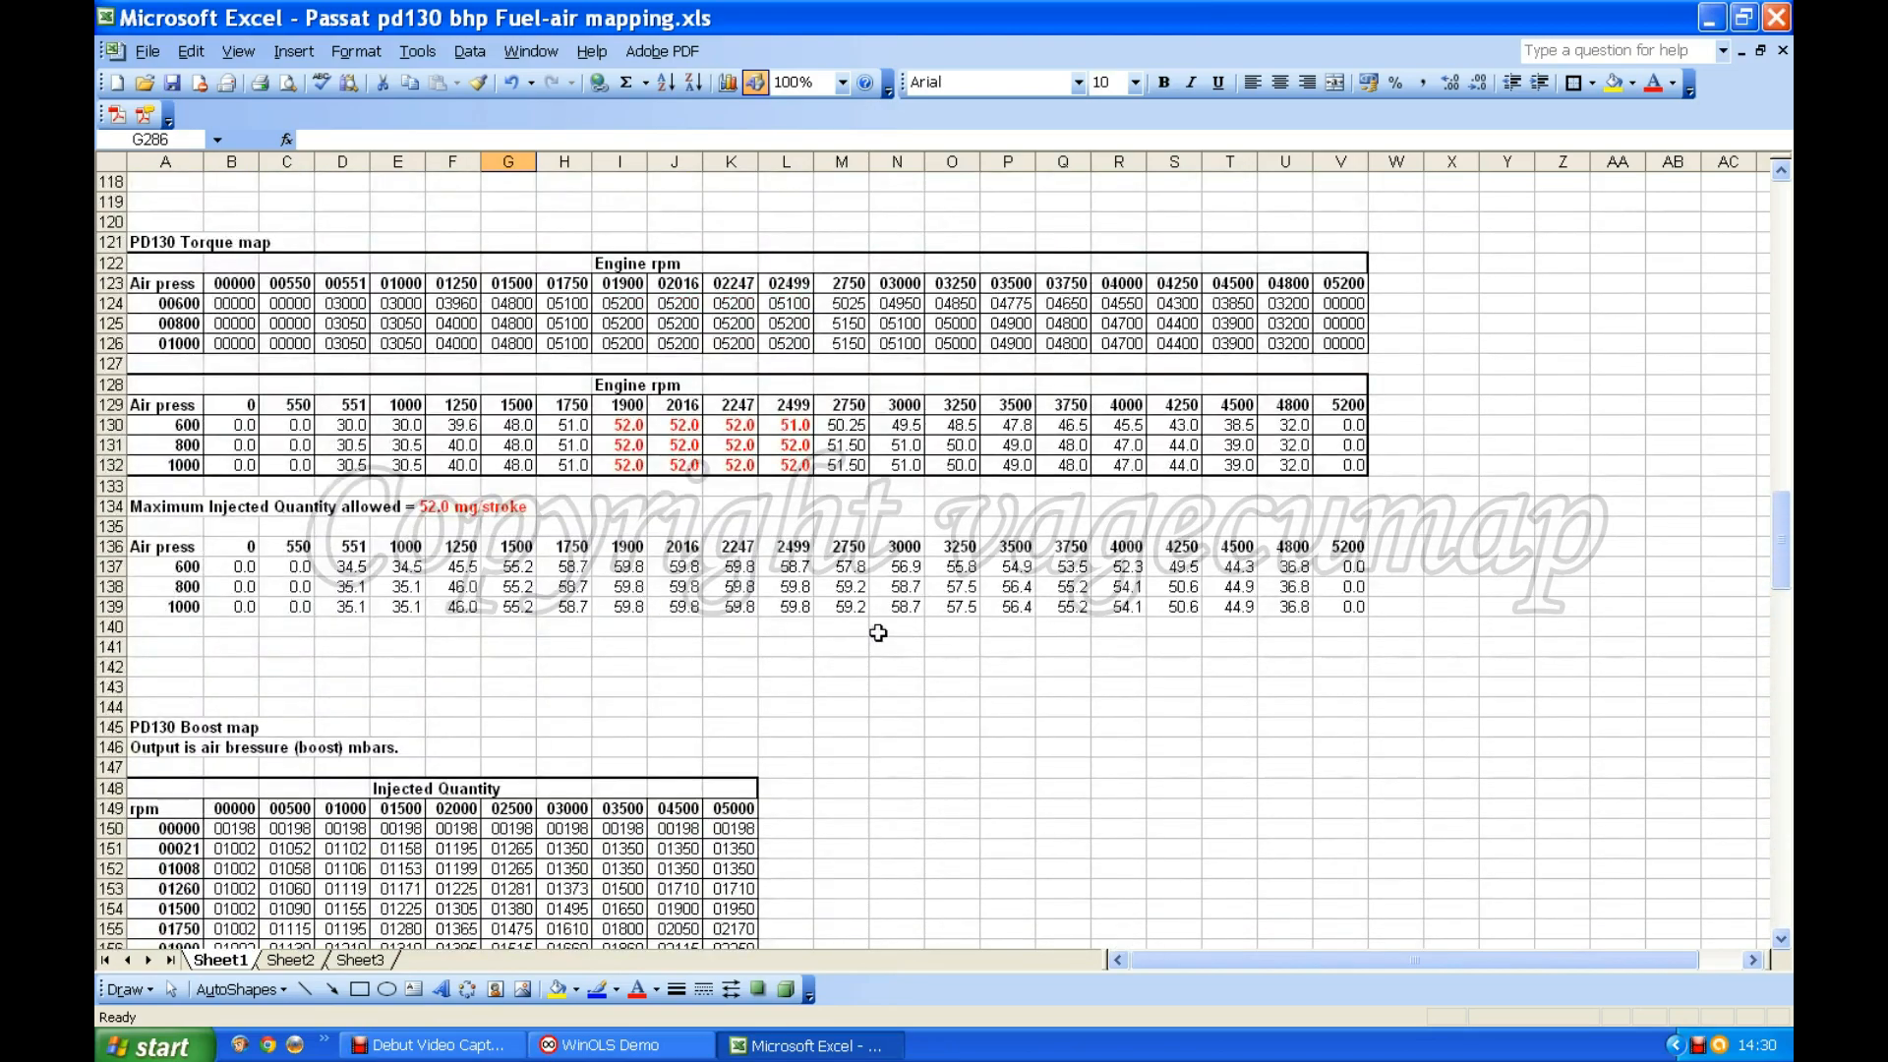
{"action": "scroll", "coordinate": [878, 632], "scroll_direction": "up", "scroll_amount": 13}
{"action": "scroll", "coordinate": [878, 633], "scroll_direction": "up", "scroll_amount": 20}
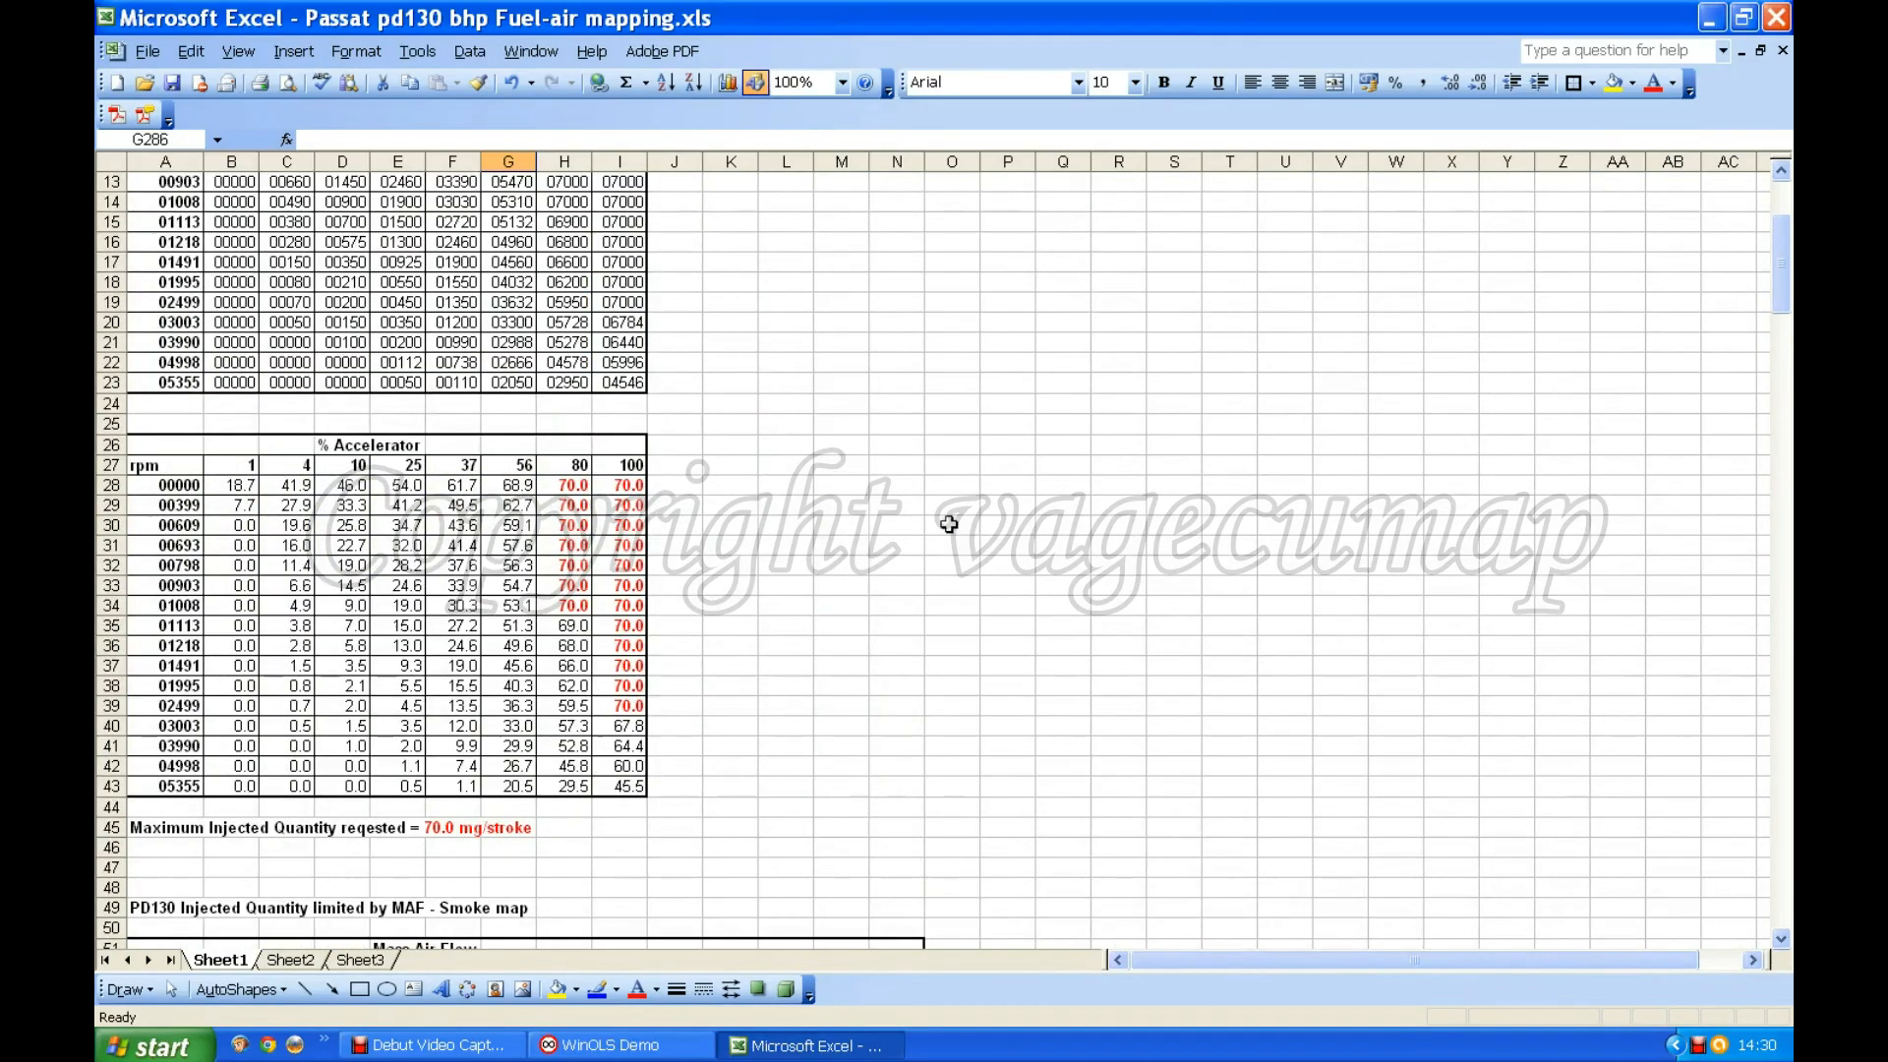
{"action": "scroll", "coordinate": [948, 524], "scroll_direction": "down", "scroll_amount": 17}
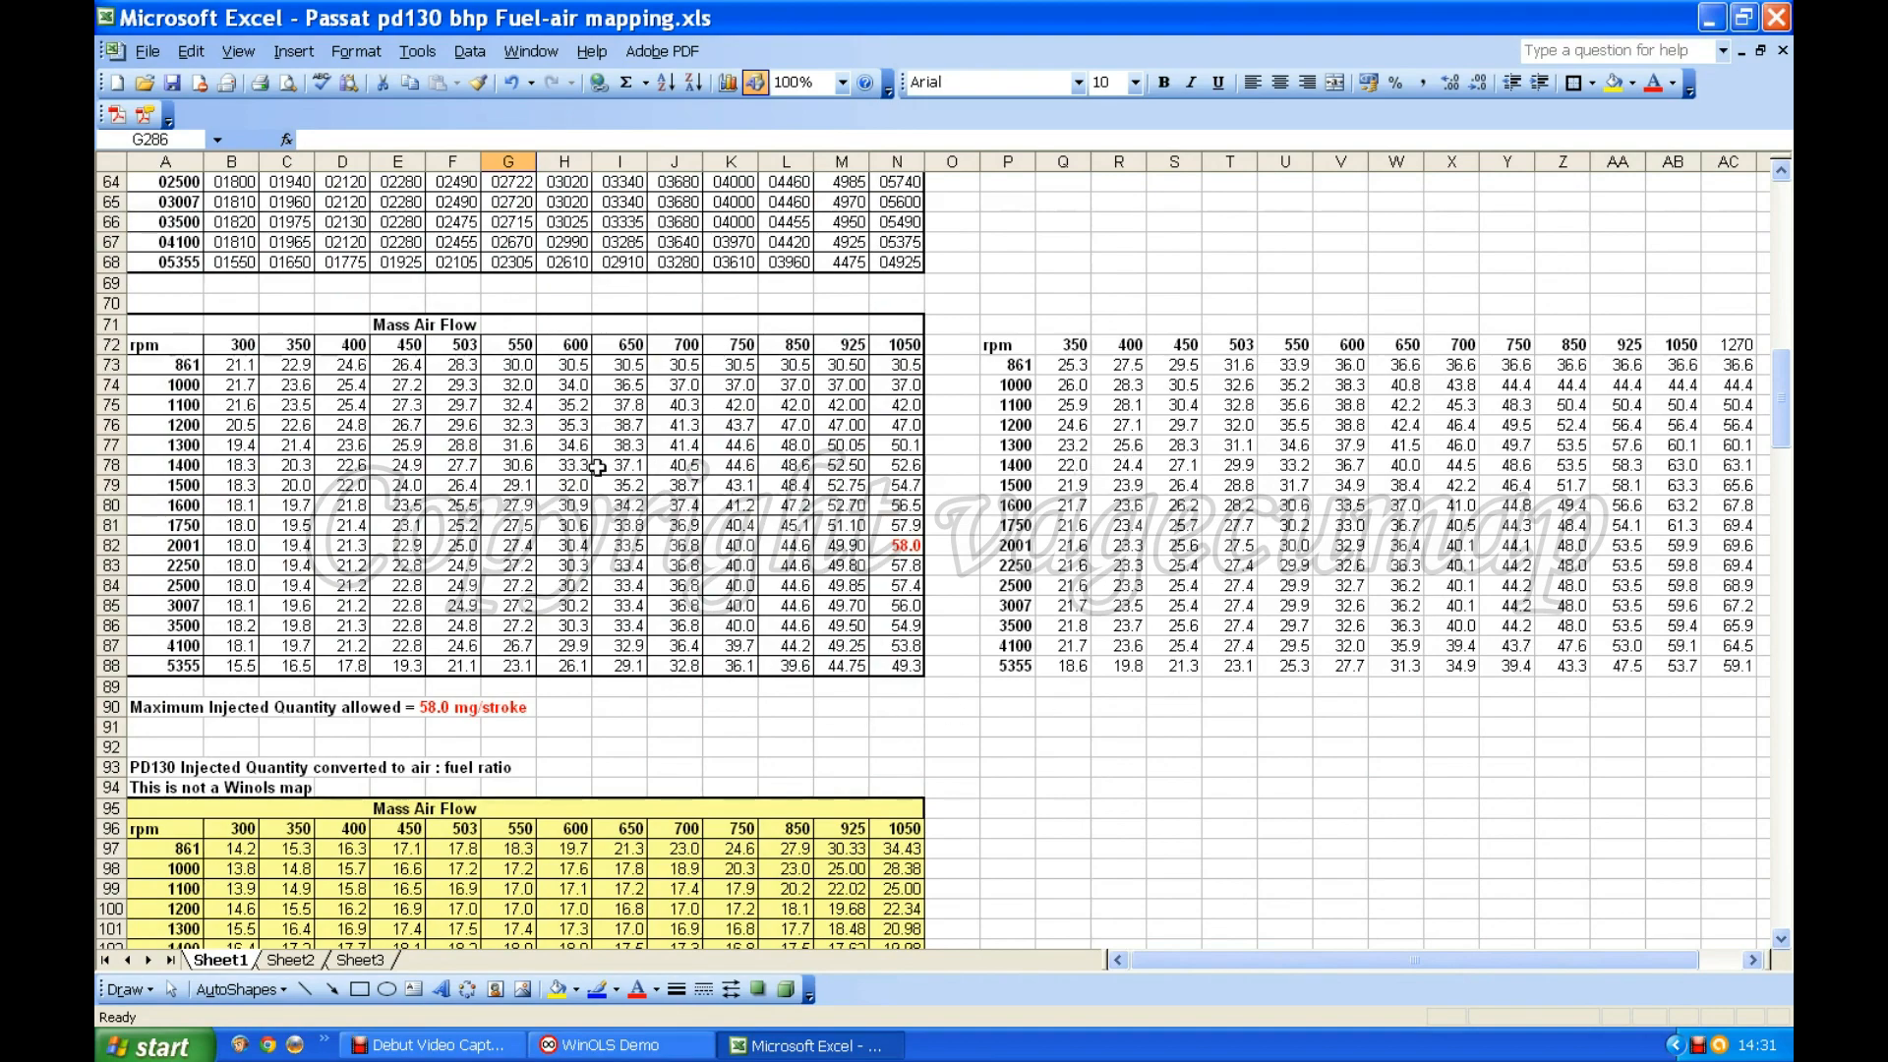
{"action": "scroll", "coordinate": [795, 426], "scroll_direction": "down", "scroll_amount": 5}
{"action": "scroll", "coordinate": [794, 426], "scroll_direction": "down", "scroll_amount": 16}
{"action": "scroll", "coordinate": [906, 424], "scroll_direction": "down", "scroll_amount": 17}
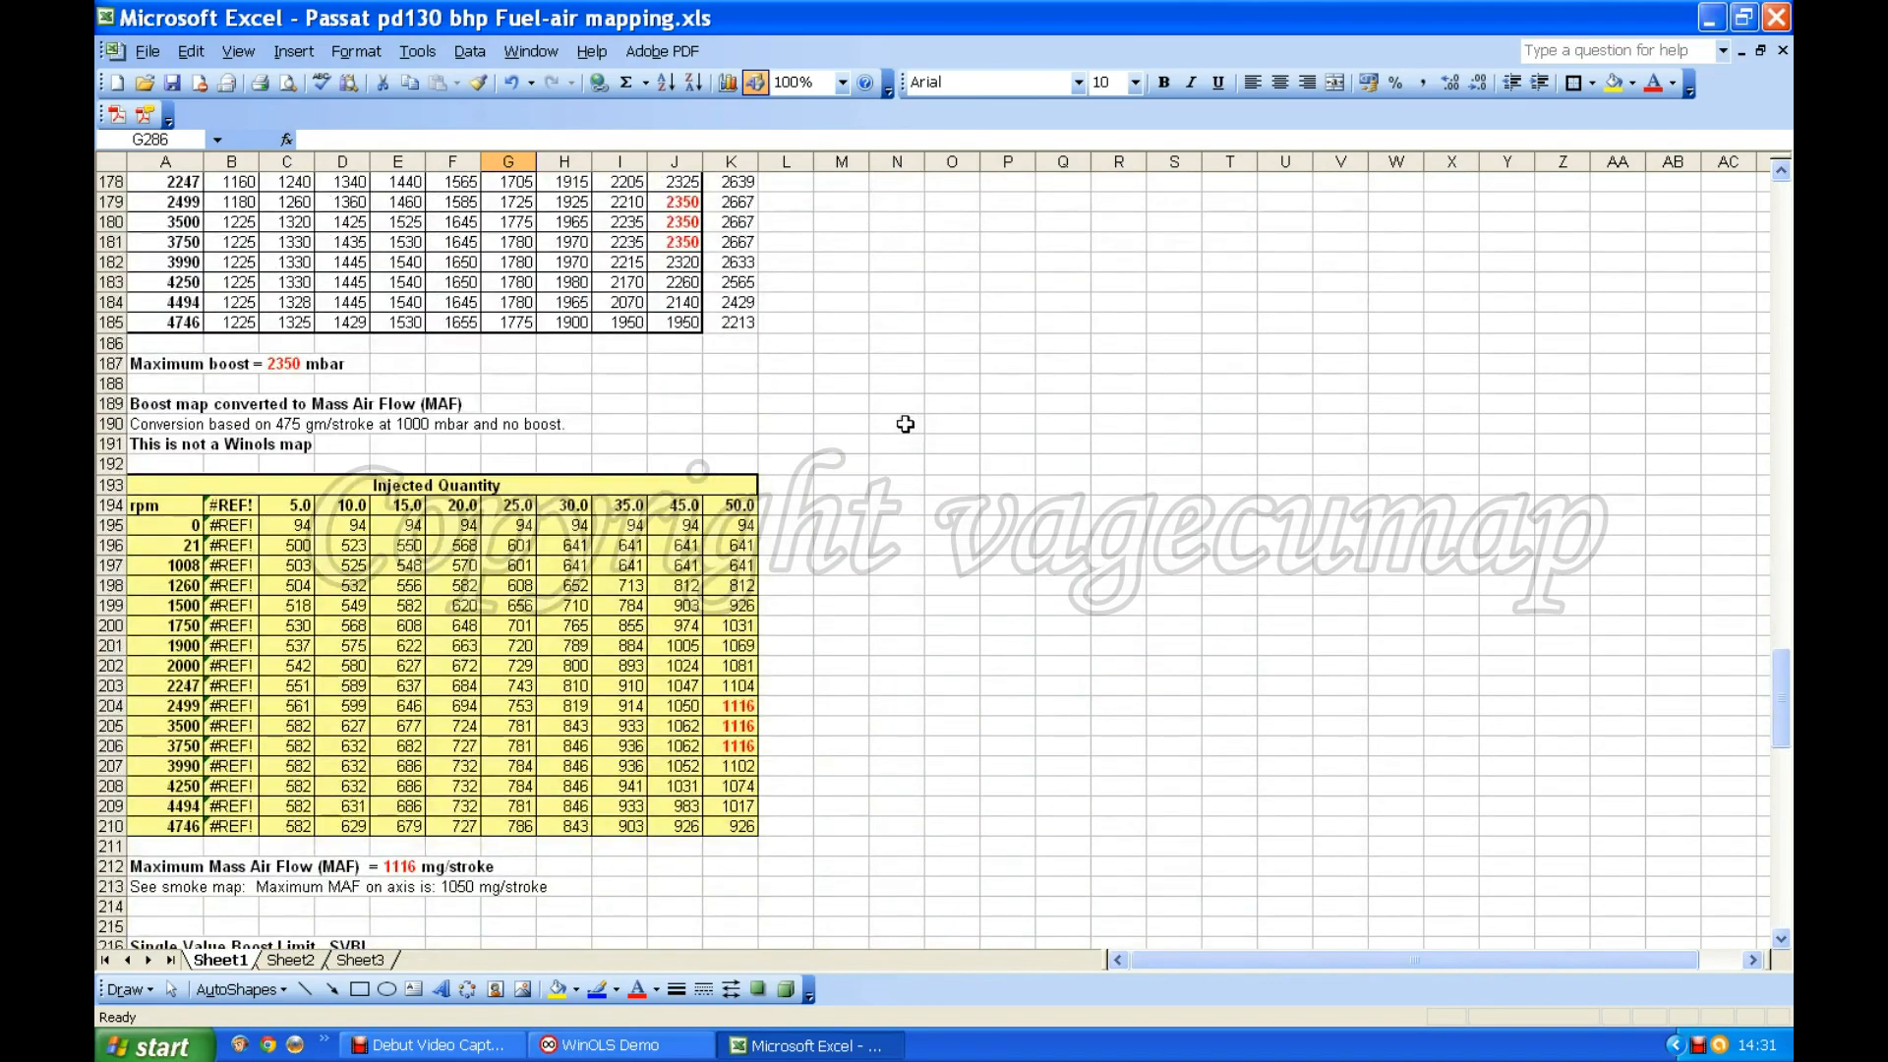
{"action": "scroll", "coordinate": [914, 443], "scroll_direction": "down", "scroll_amount": 15}
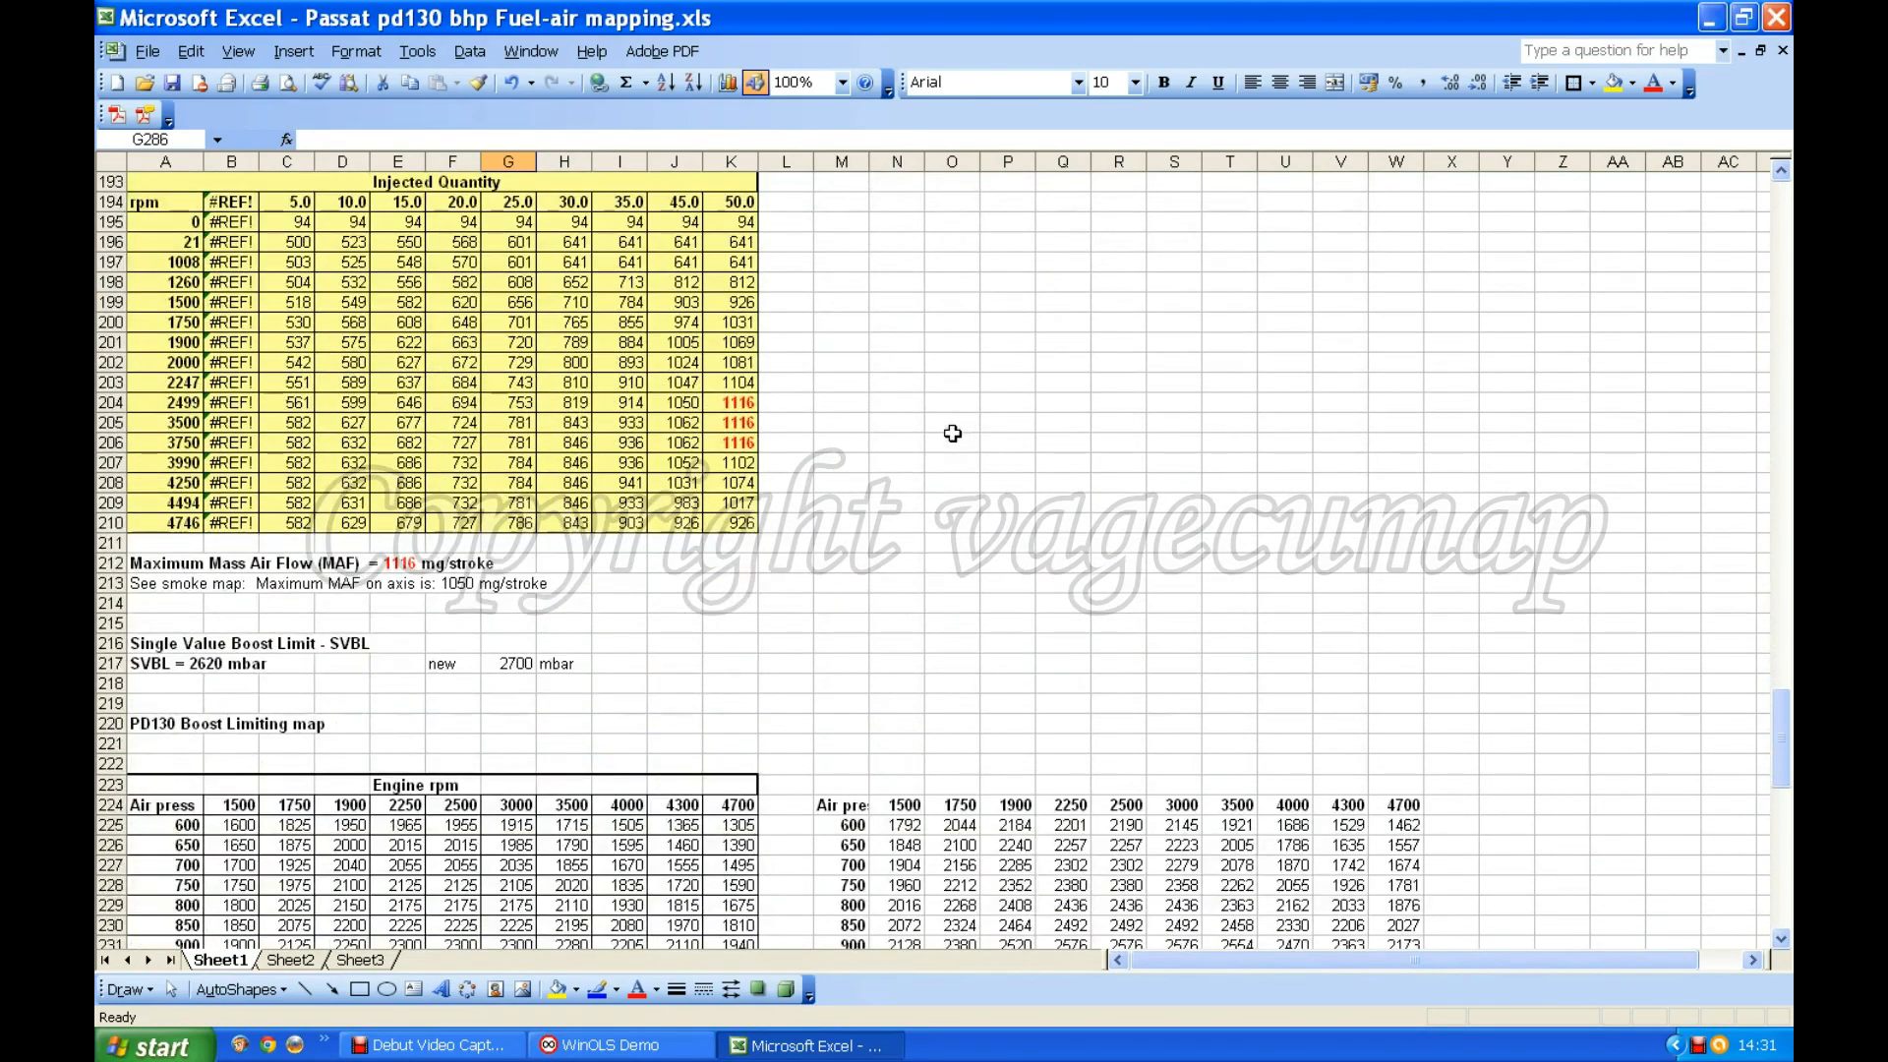
{"action": "scroll", "coordinate": [946, 442], "scroll_direction": "down", "scroll_amount": 2}
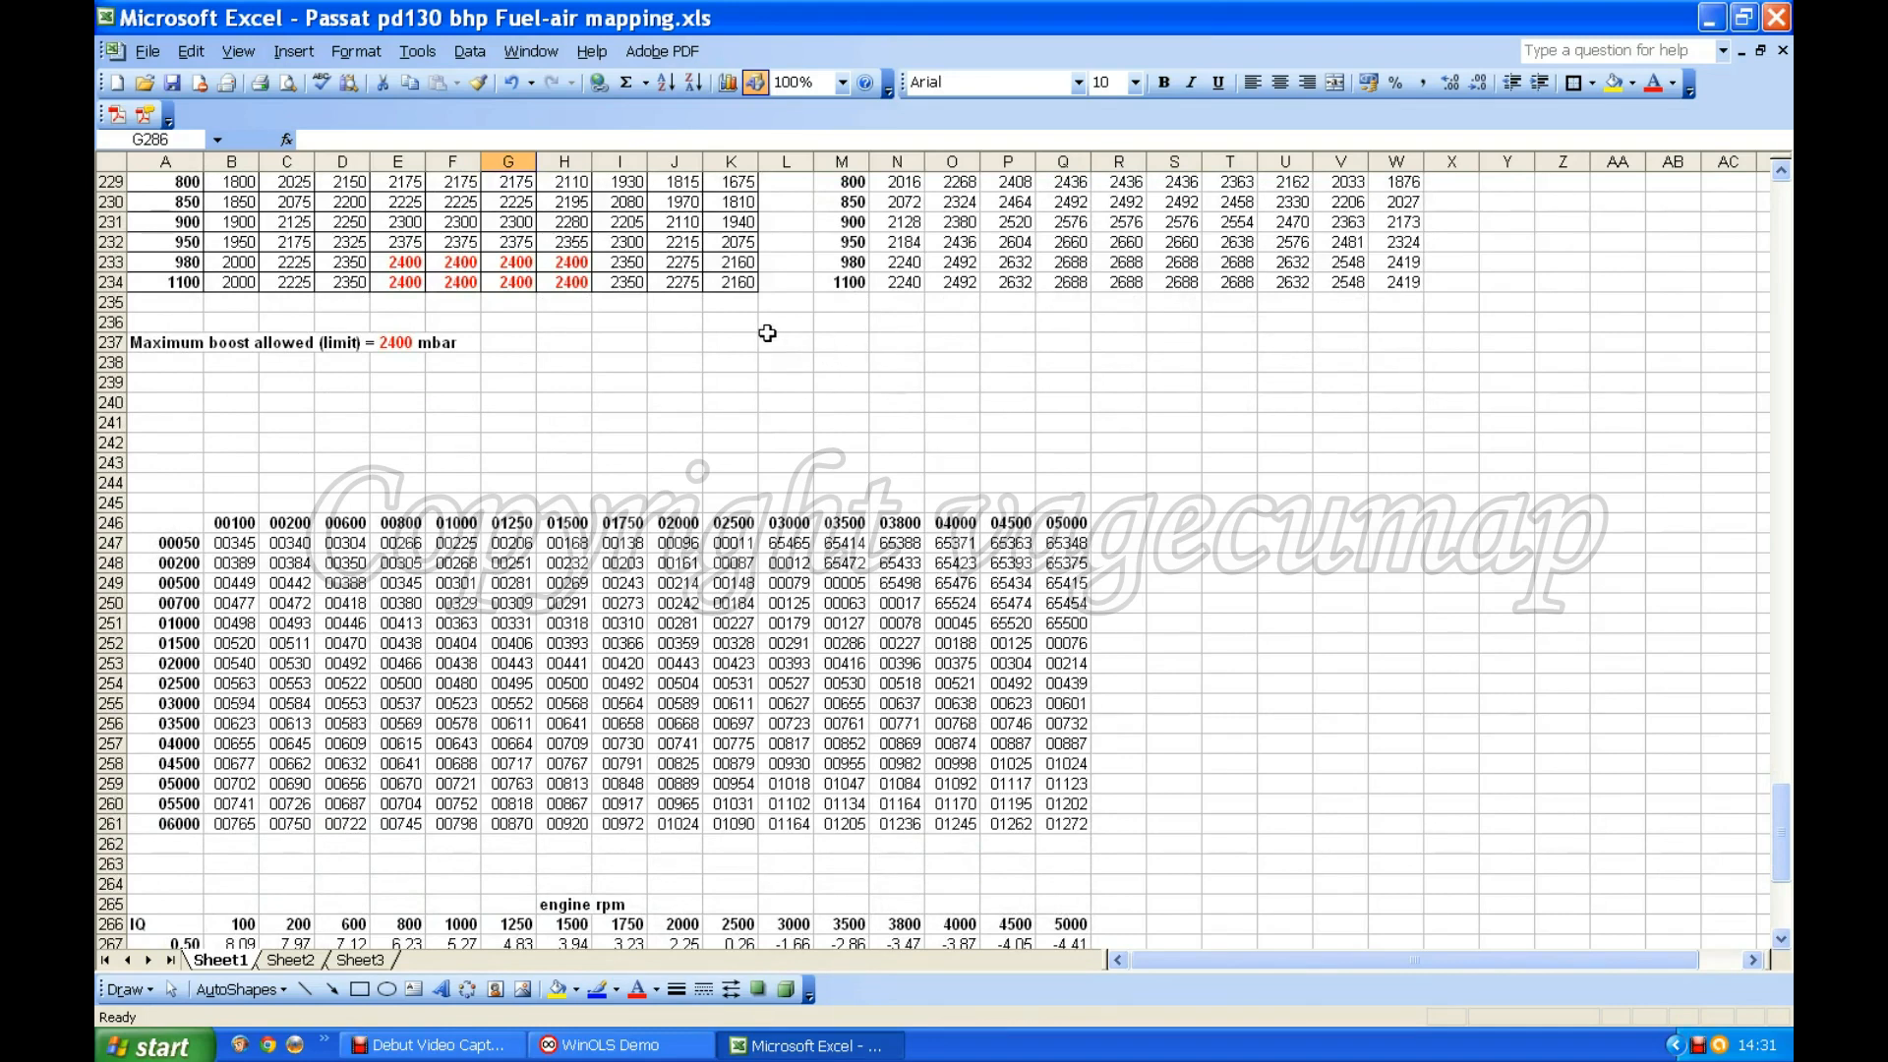
{"action": "scroll", "coordinate": [767, 334], "scroll_direction": "down", "scroll_amount": 9}
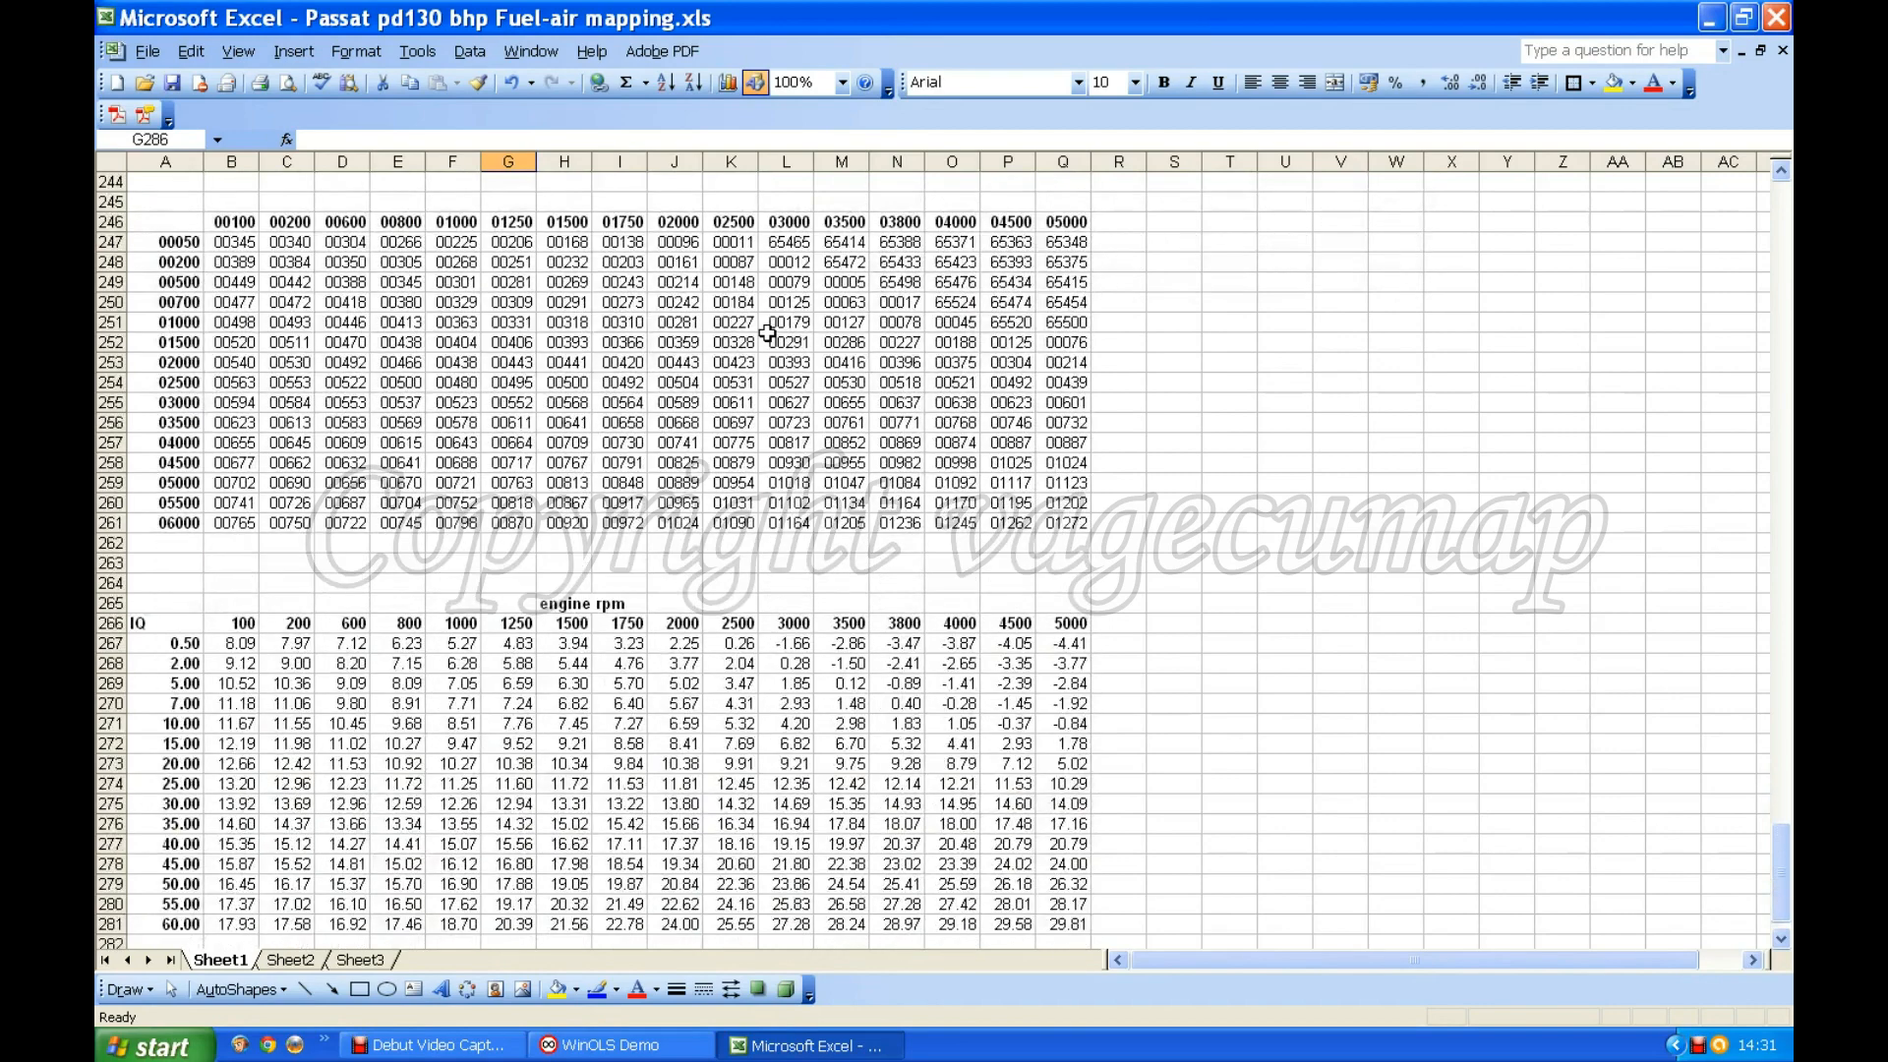
{"action": "scroll", "coordinate": [766, 333], "scroll_direction": "up", "scroll_amount": 2}
{"action": "scroll", "coordinate": [766, 333], "scroll_direction": "up", "scroll_amount": 1}
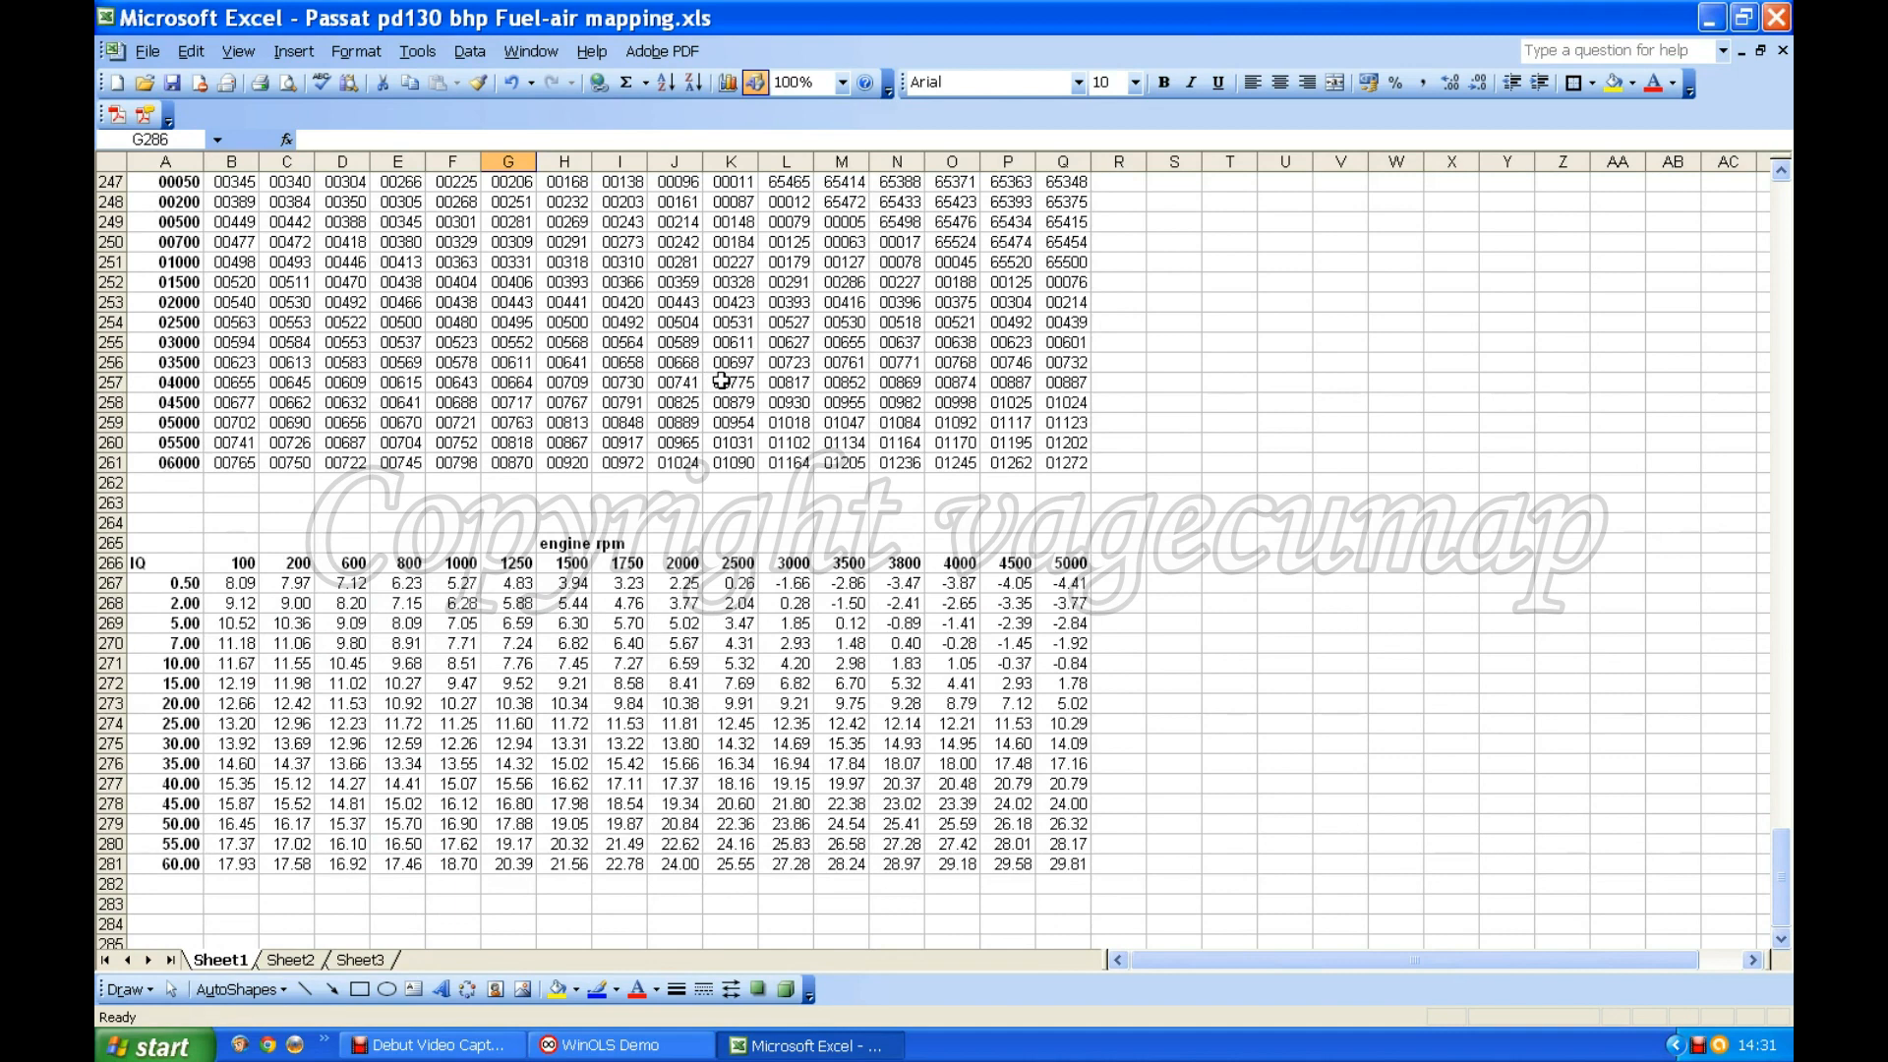
{"action": "scroll", "coordinate": [725, 391], "scroll_direction": "down", "scroll_amount": 1}
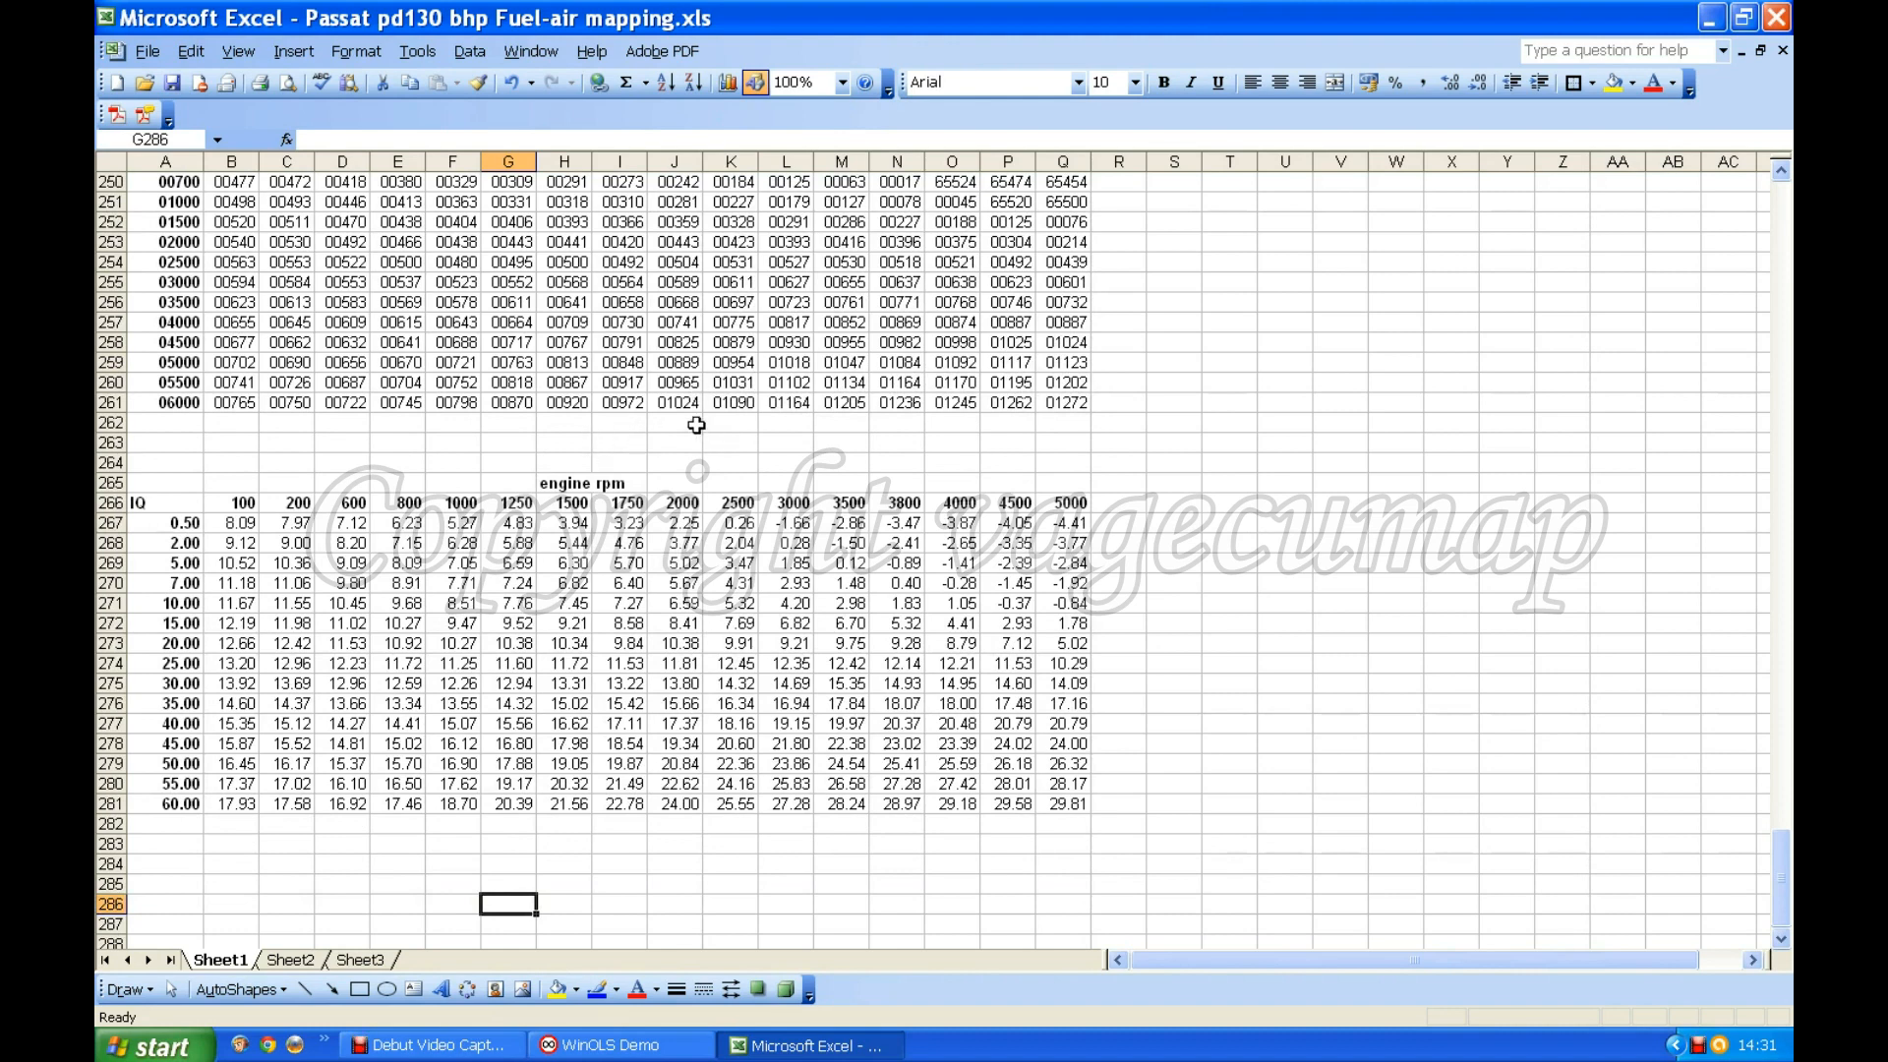
{"action": "scroll", "coordinate": [688, 393], "scroll_direction": "up", "scroll_amount": 2}
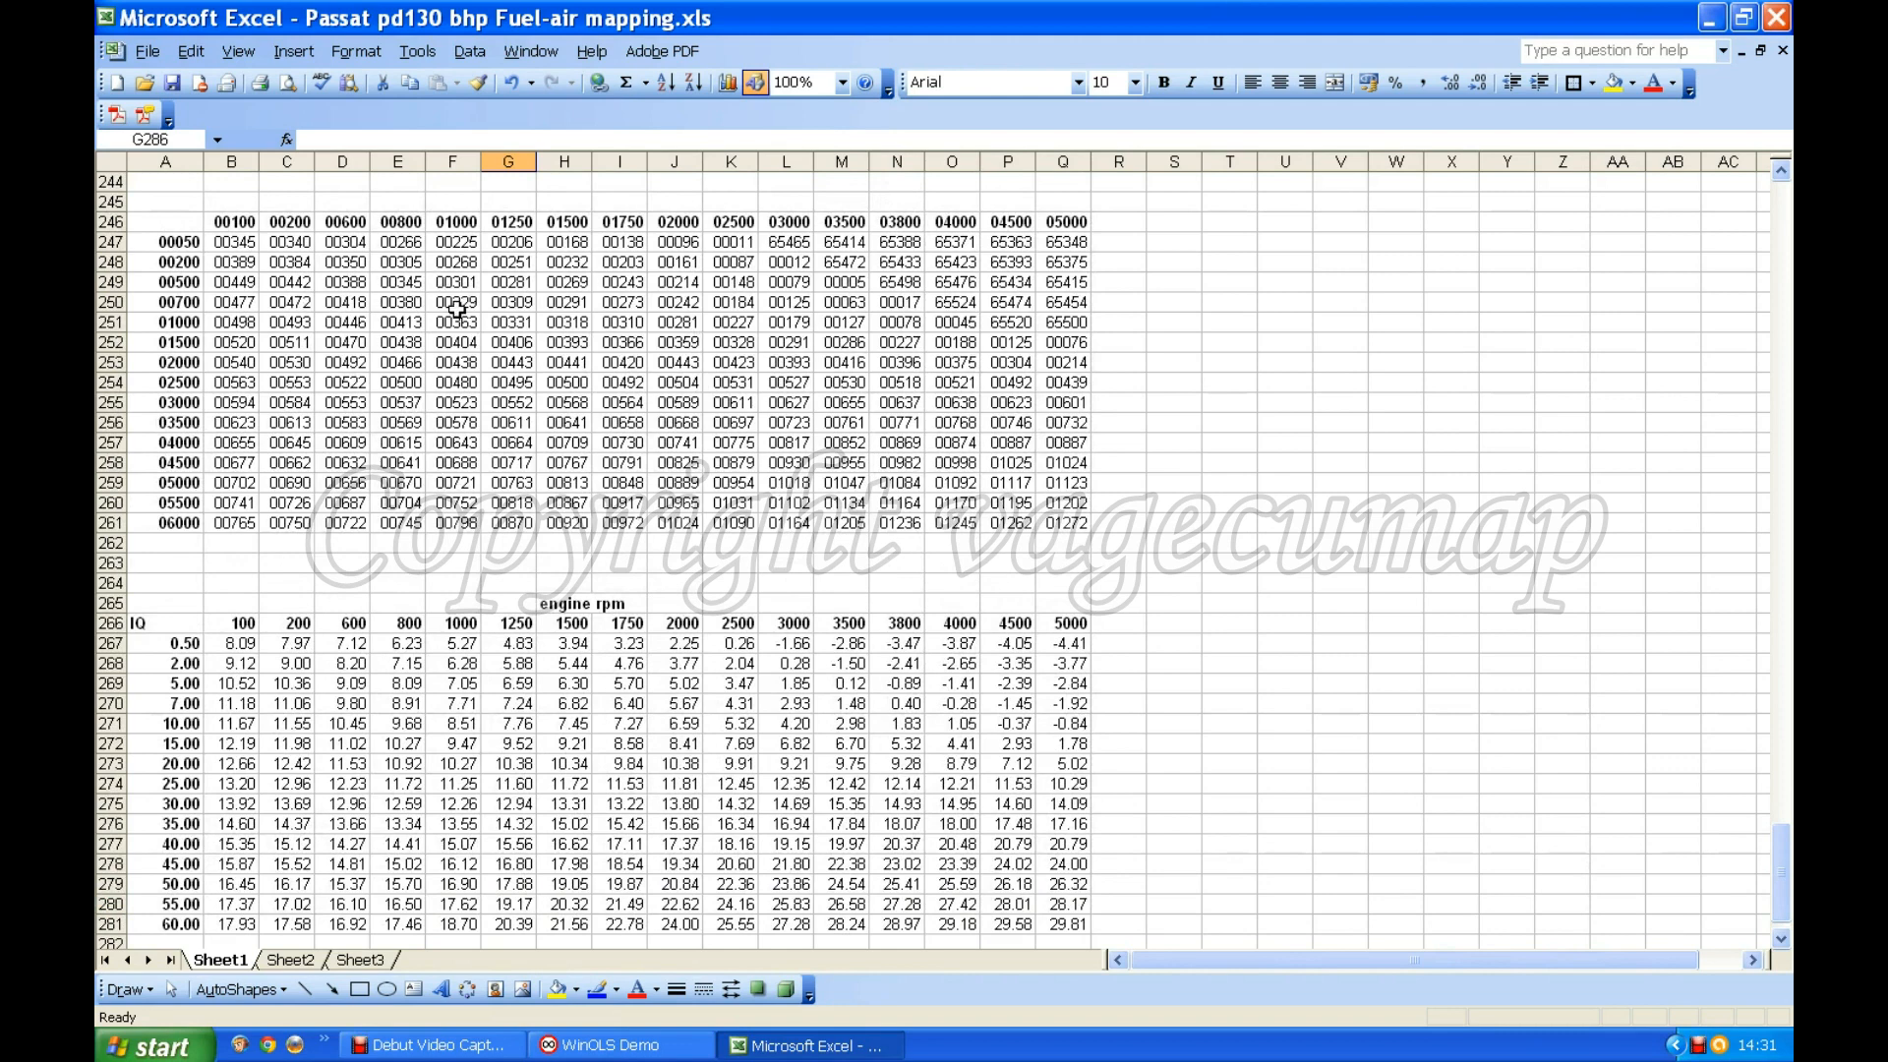
{"action": "scroll", "coordinate": [665, 308], "scroll_direction": "down", "scroll_amount": 4}
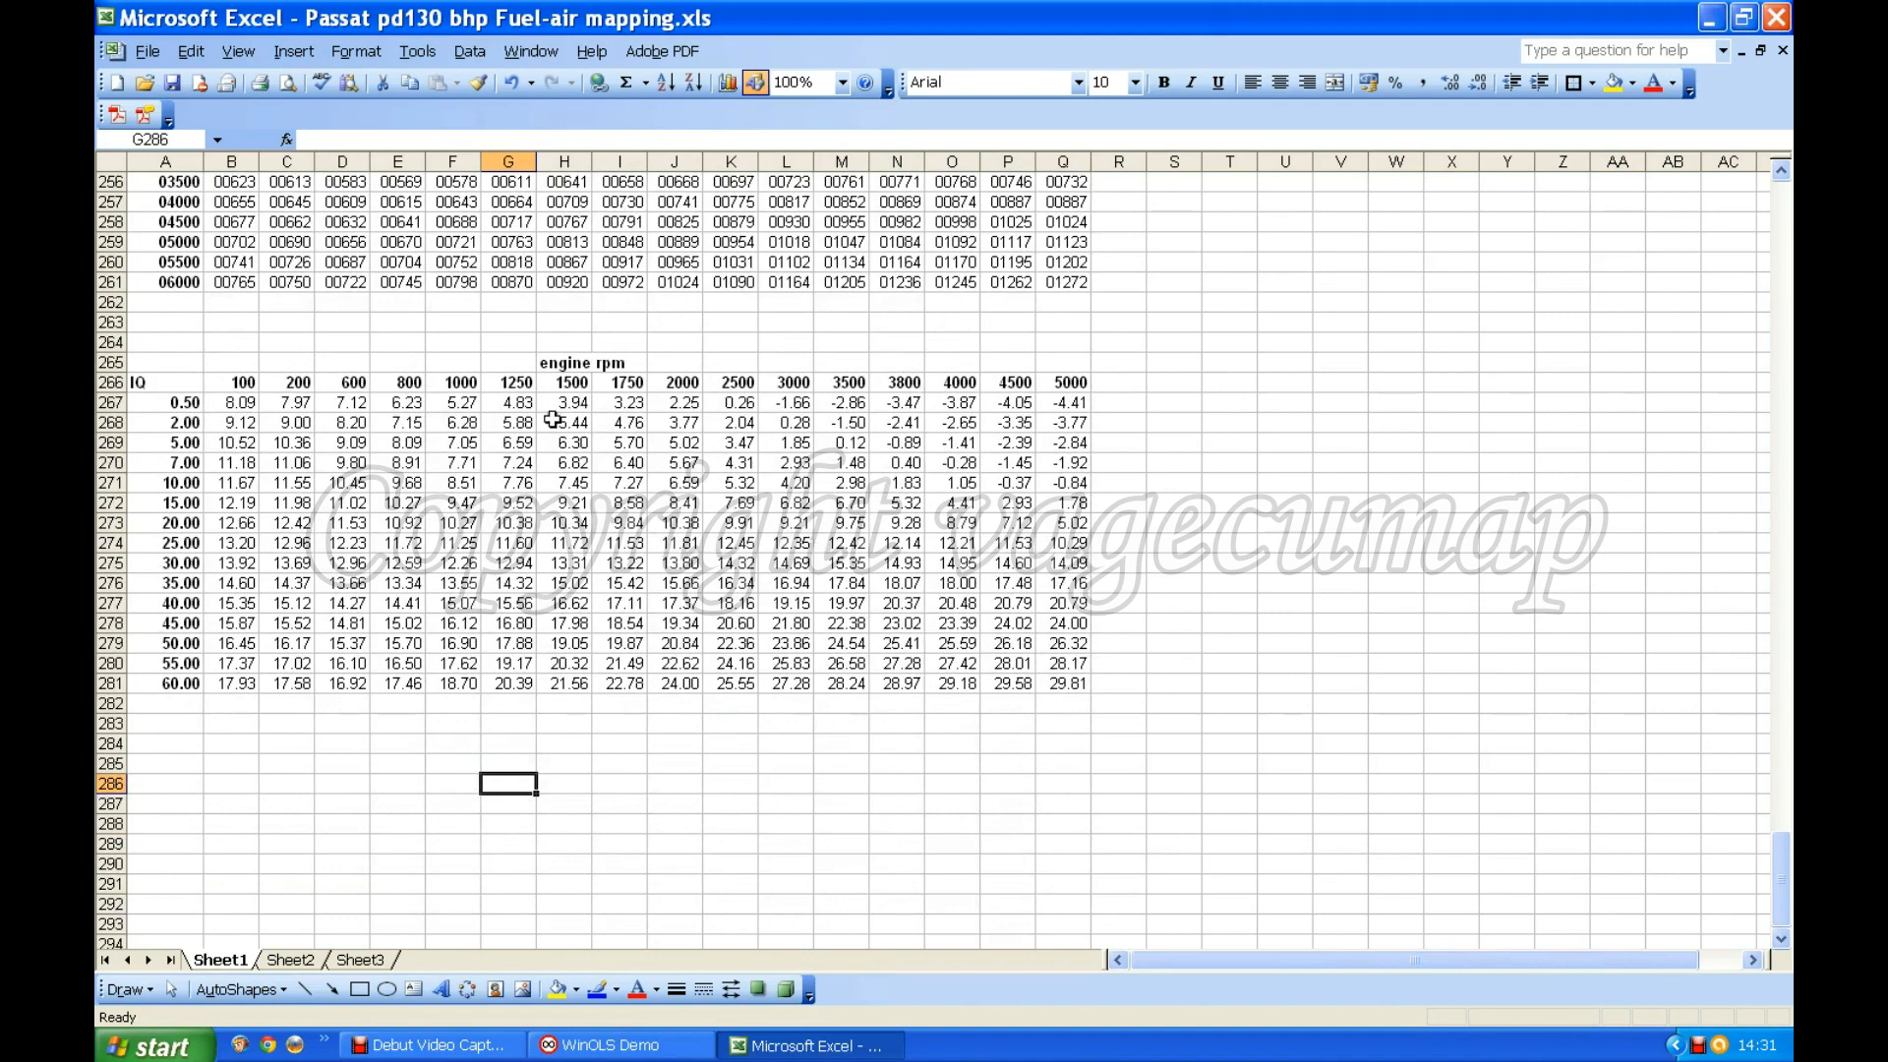
{"action": "scroll", "coordinate": [585, 444], "scroll_direction": "down", "scroll_amount": 1}
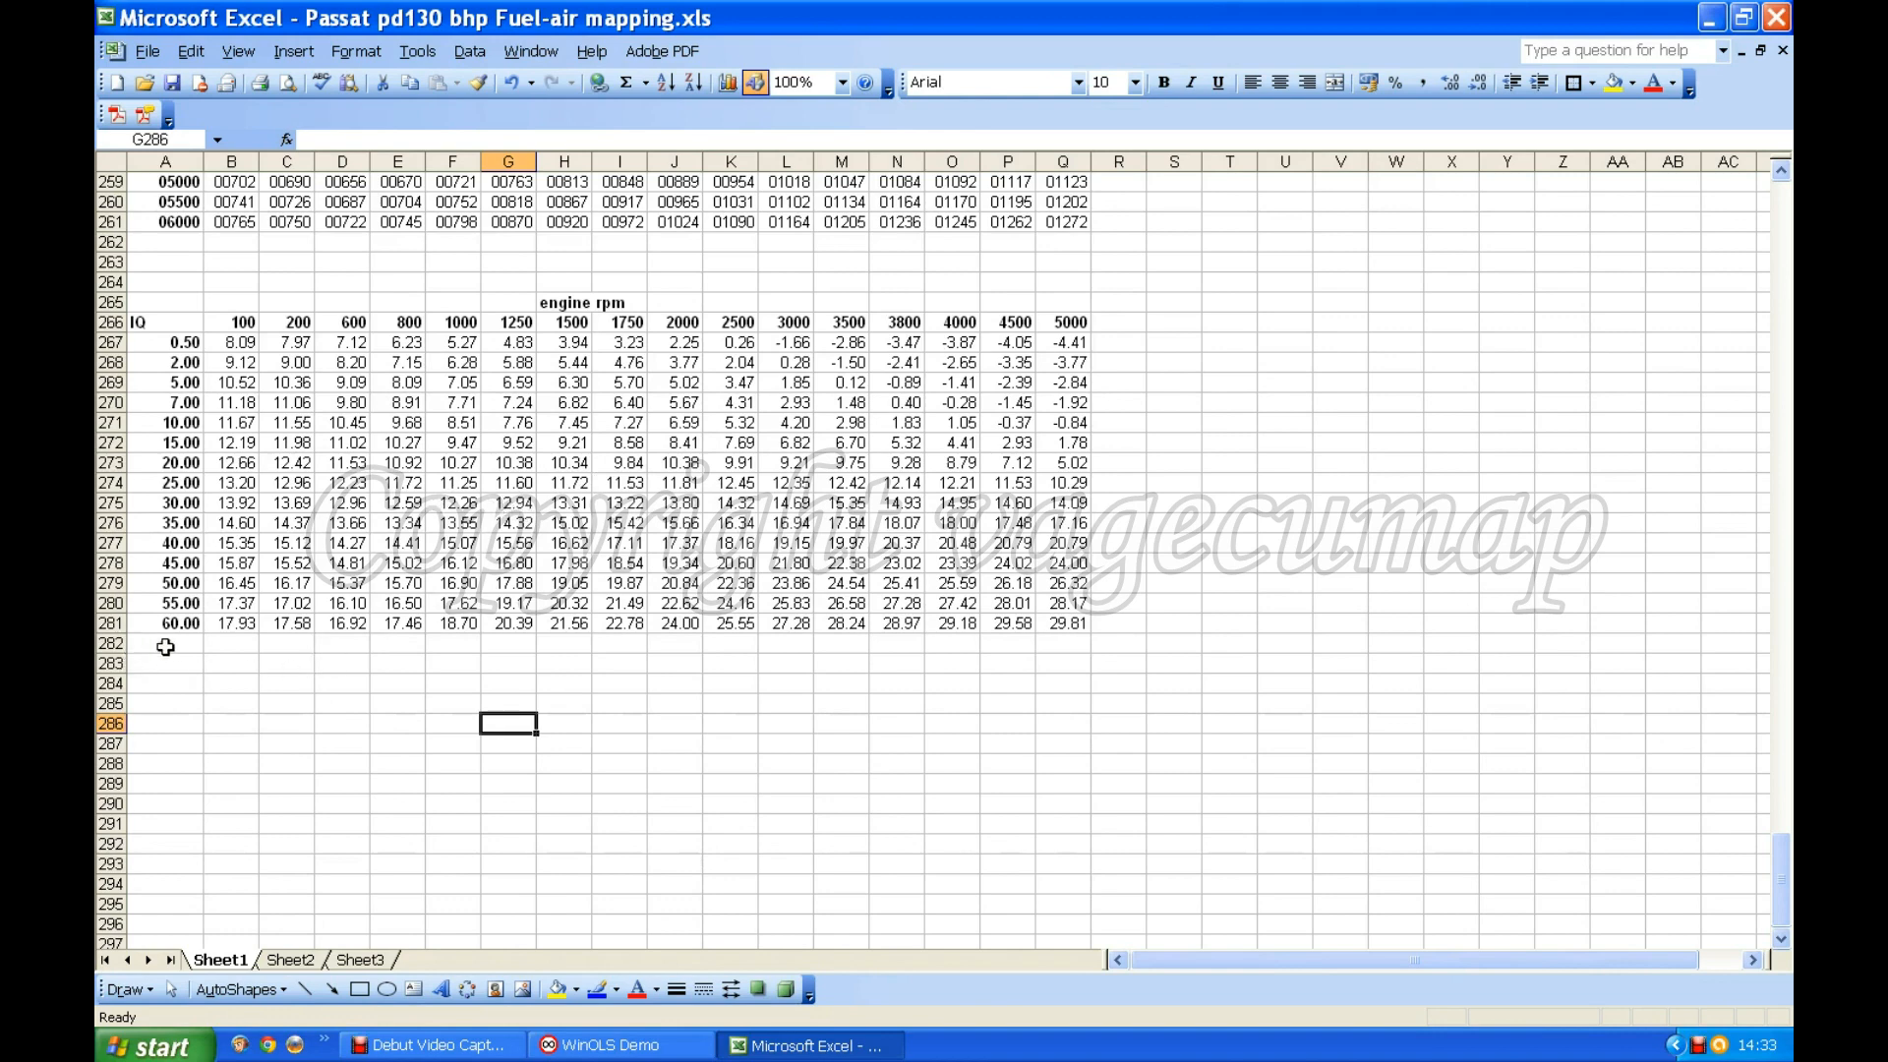
Extend the IQ axis of the engine rpm table below 60.00 with 65 in A282 and 70 in A283.
{"action": "left_click", "coordinate": [175, 643]}
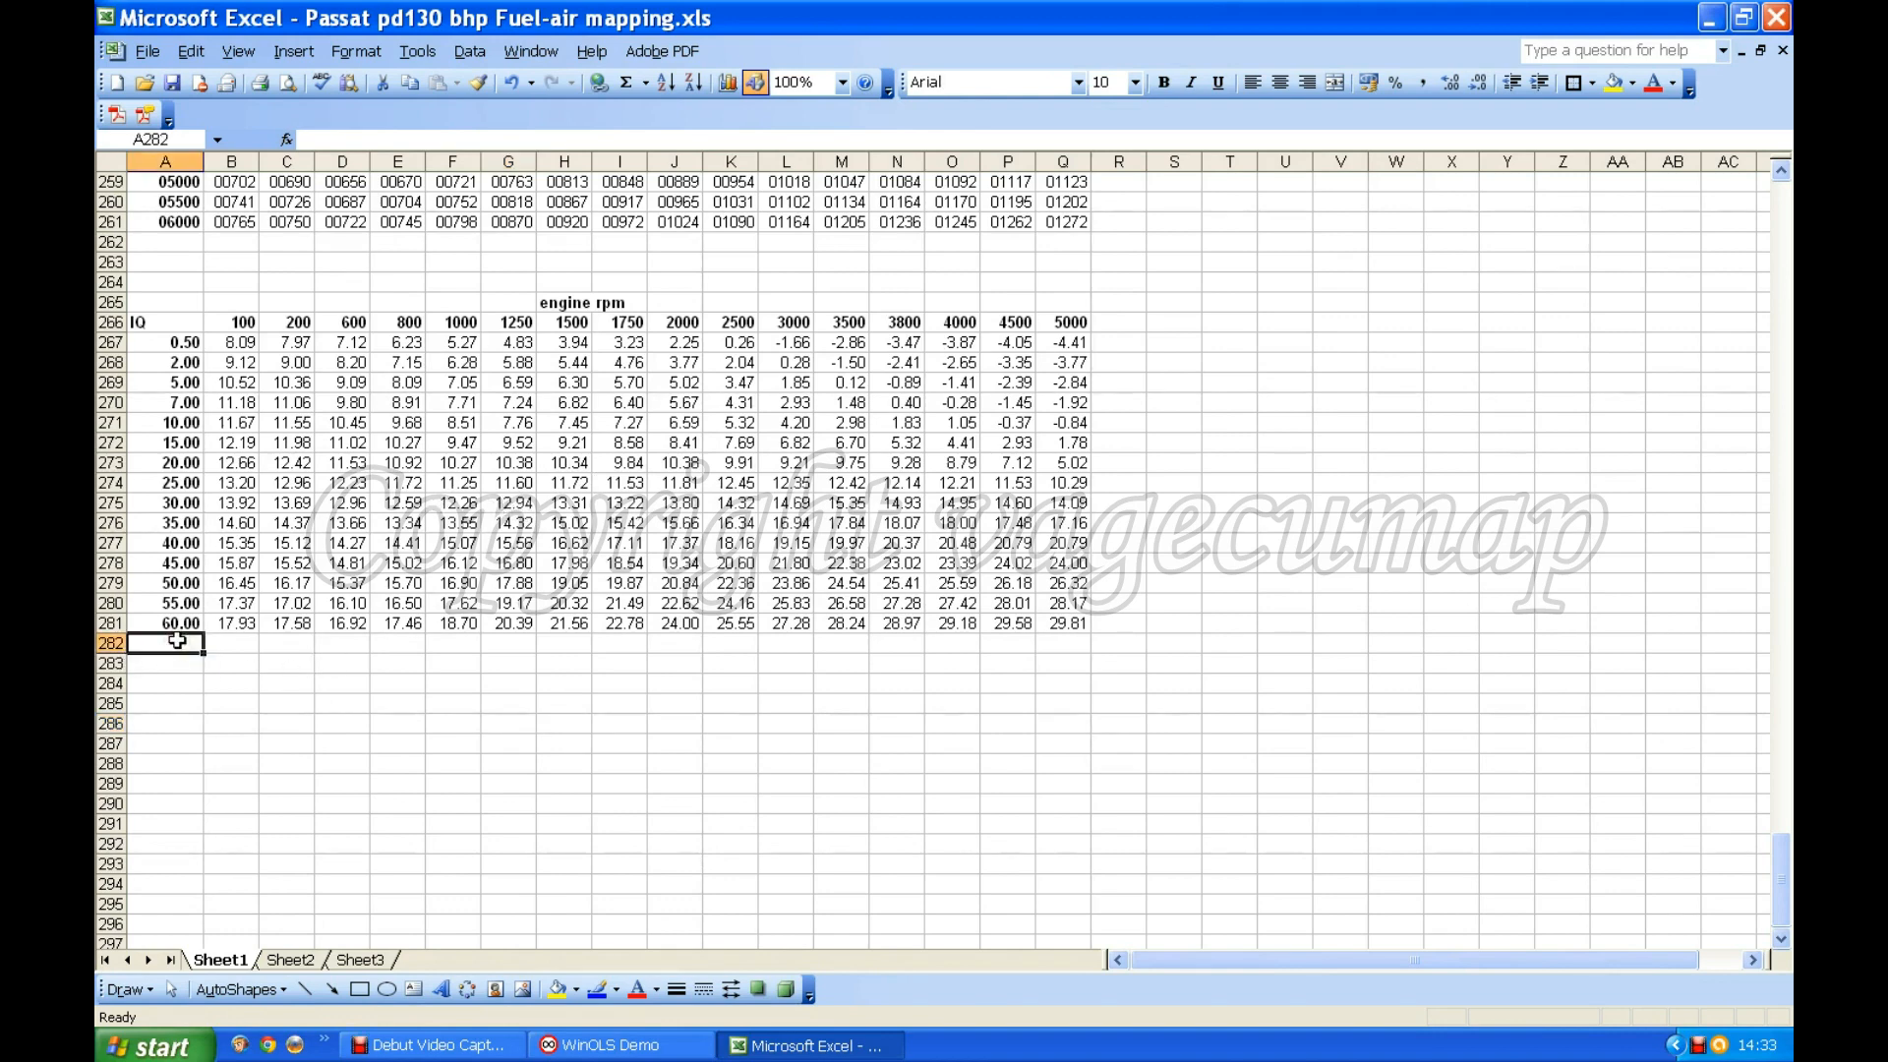
{"action": "type", "text": "65"}
{"action": "key", "text": "Return"}
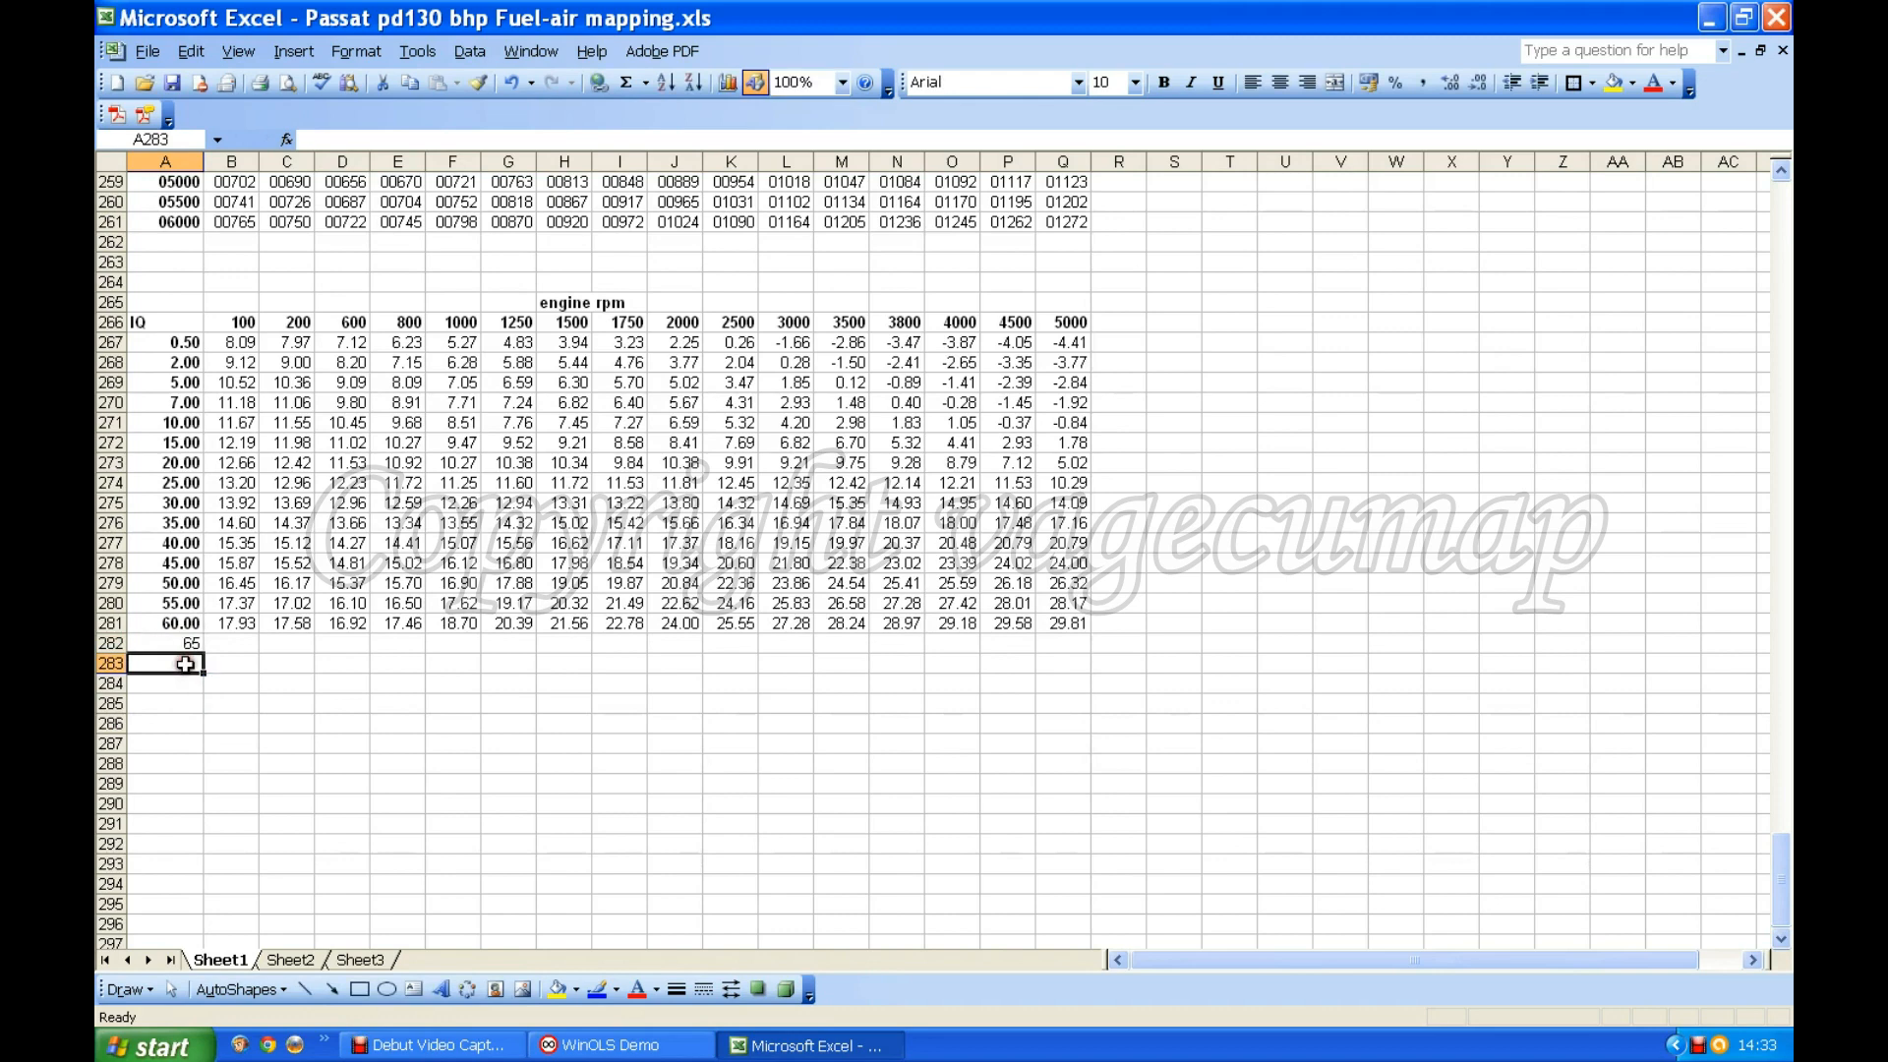
{"action": "type", "text": "70"}
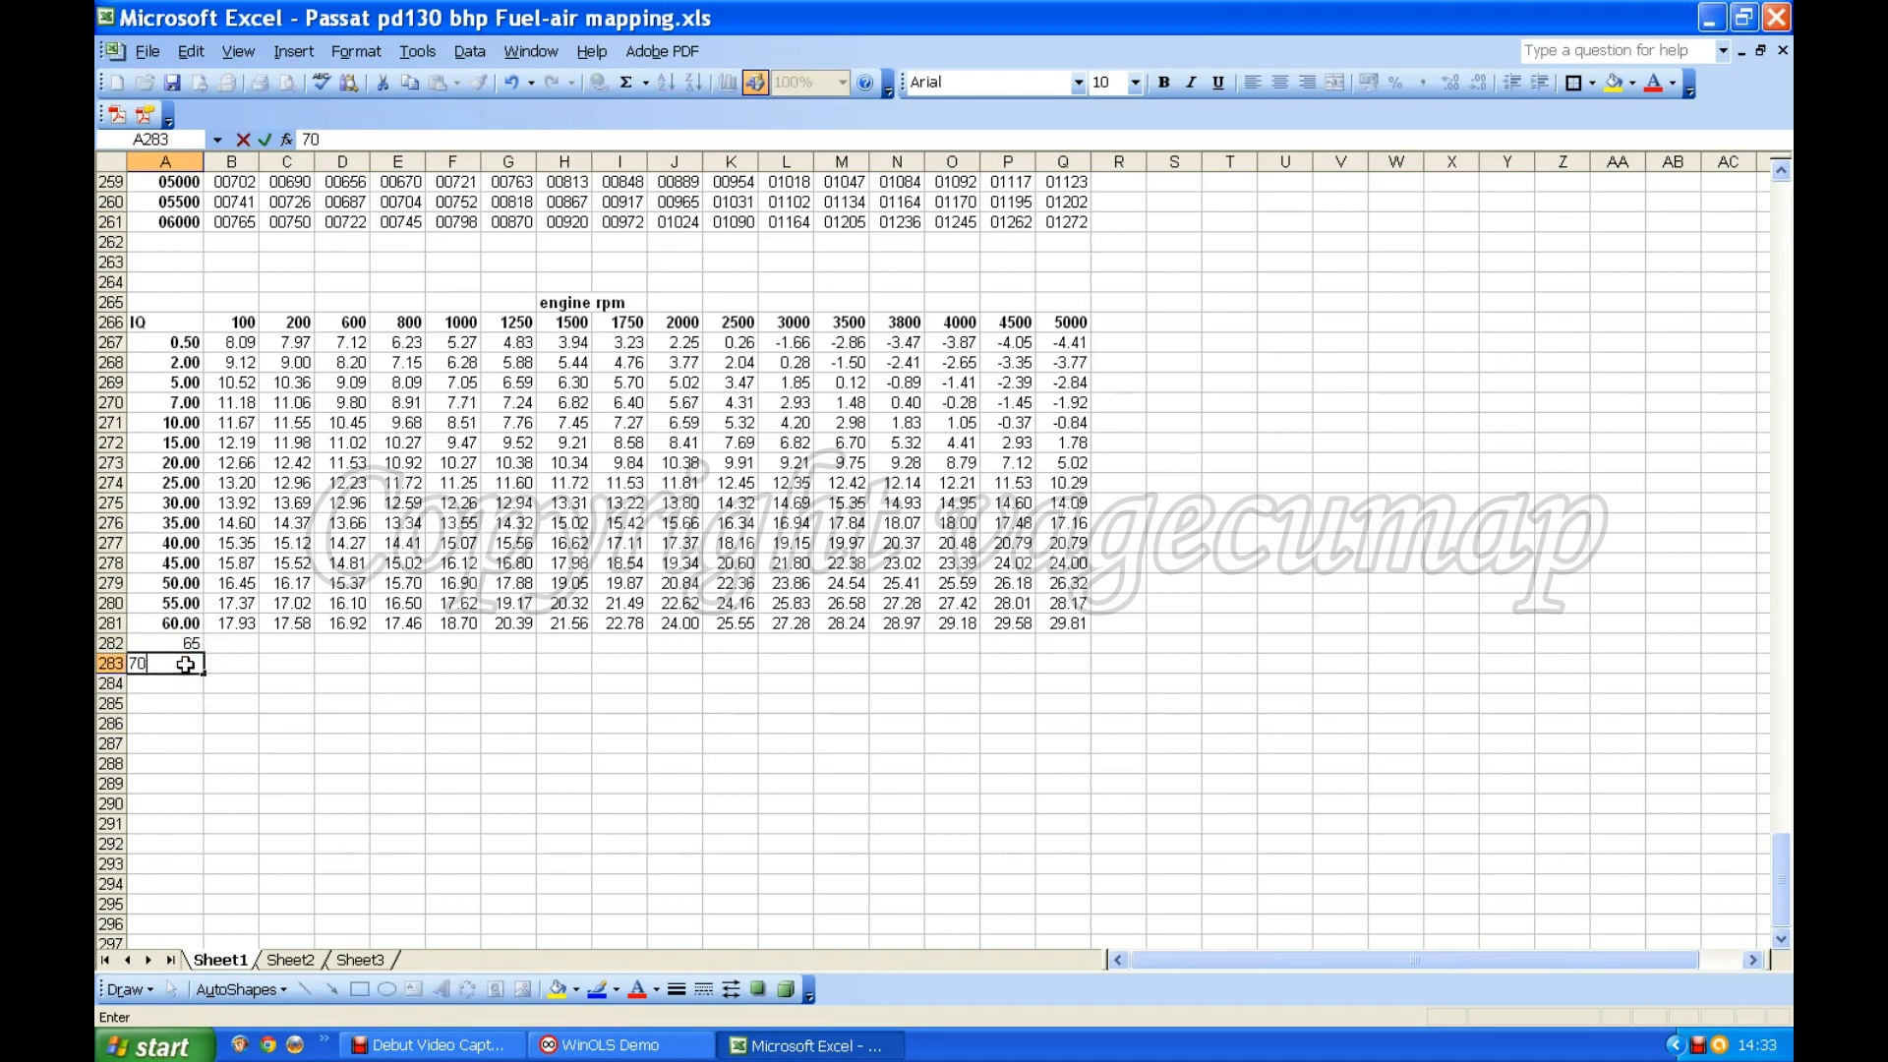
Make the new IQ axis values in A282:A283 bold and apply the Number format with two decimal places.
{"action": "left_click_drag", "start_coordinate": [182, 644], "coordinate": [181, 664]}
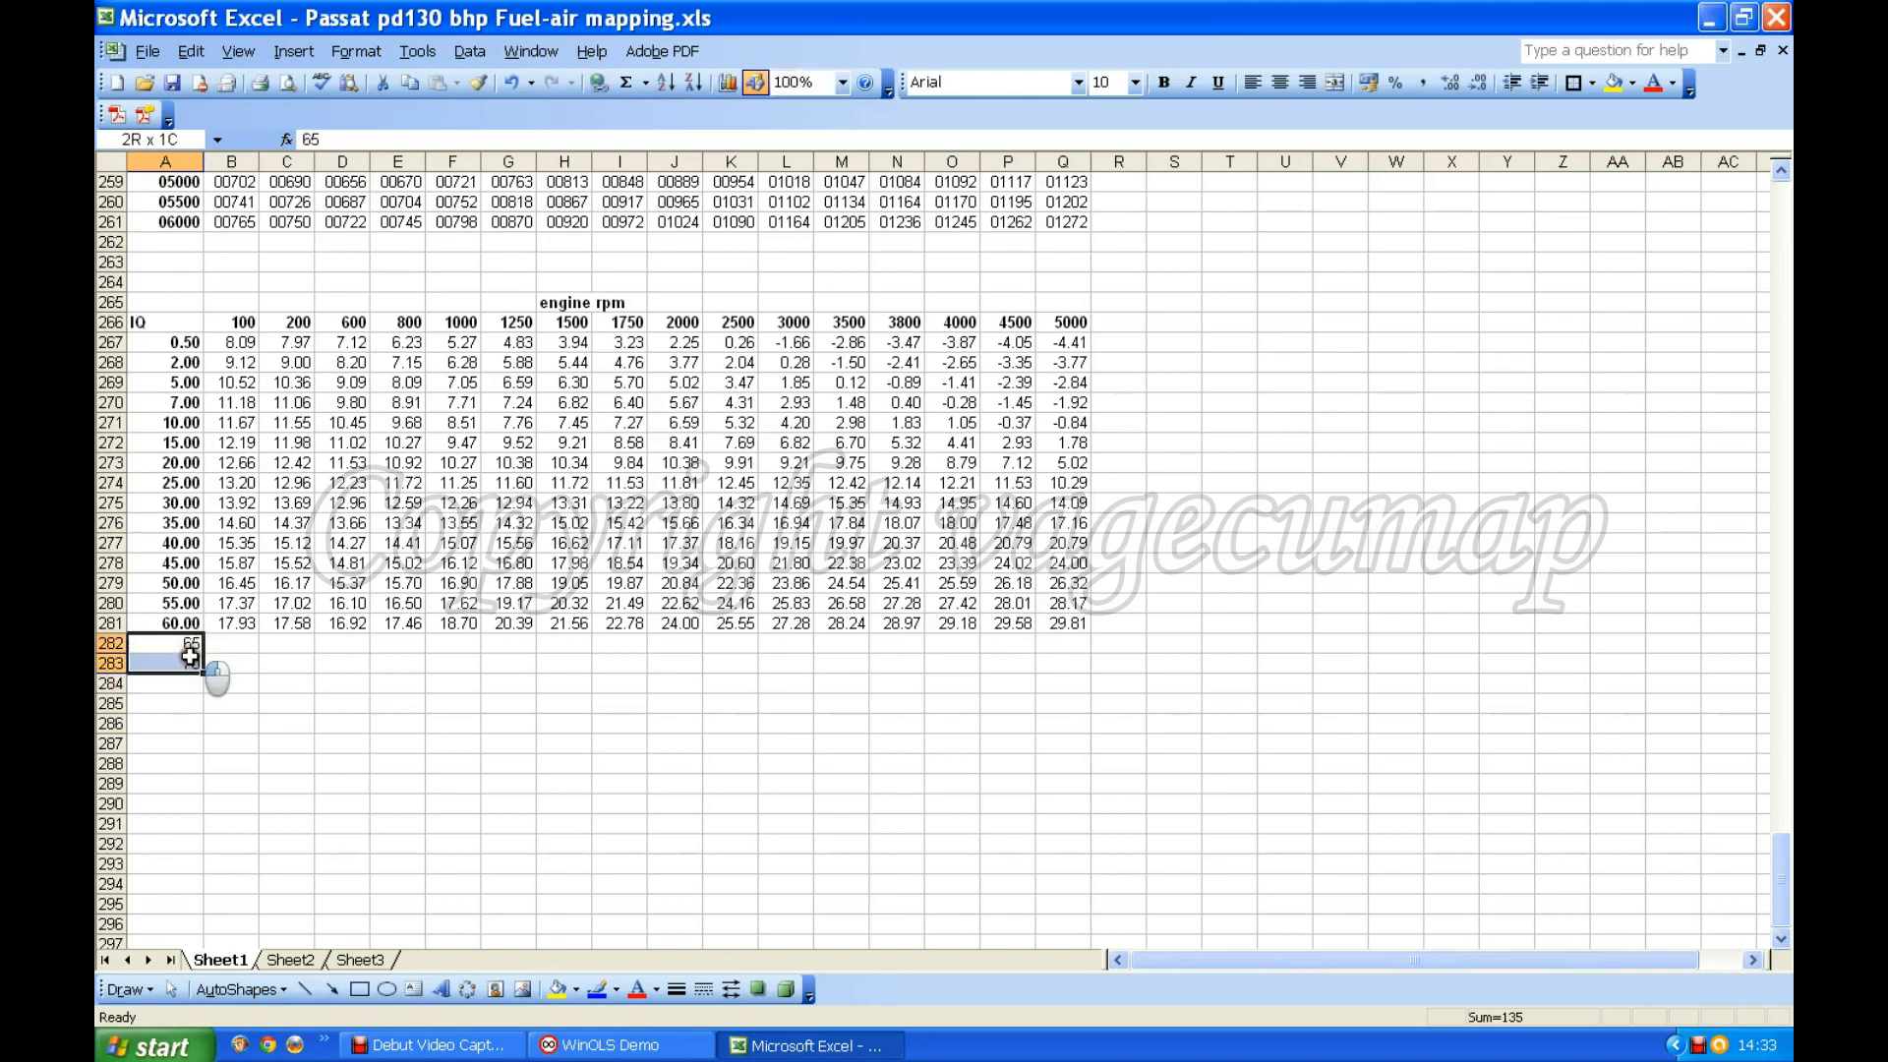
{"action": "left_click", "coordinate": [1163, 78]}
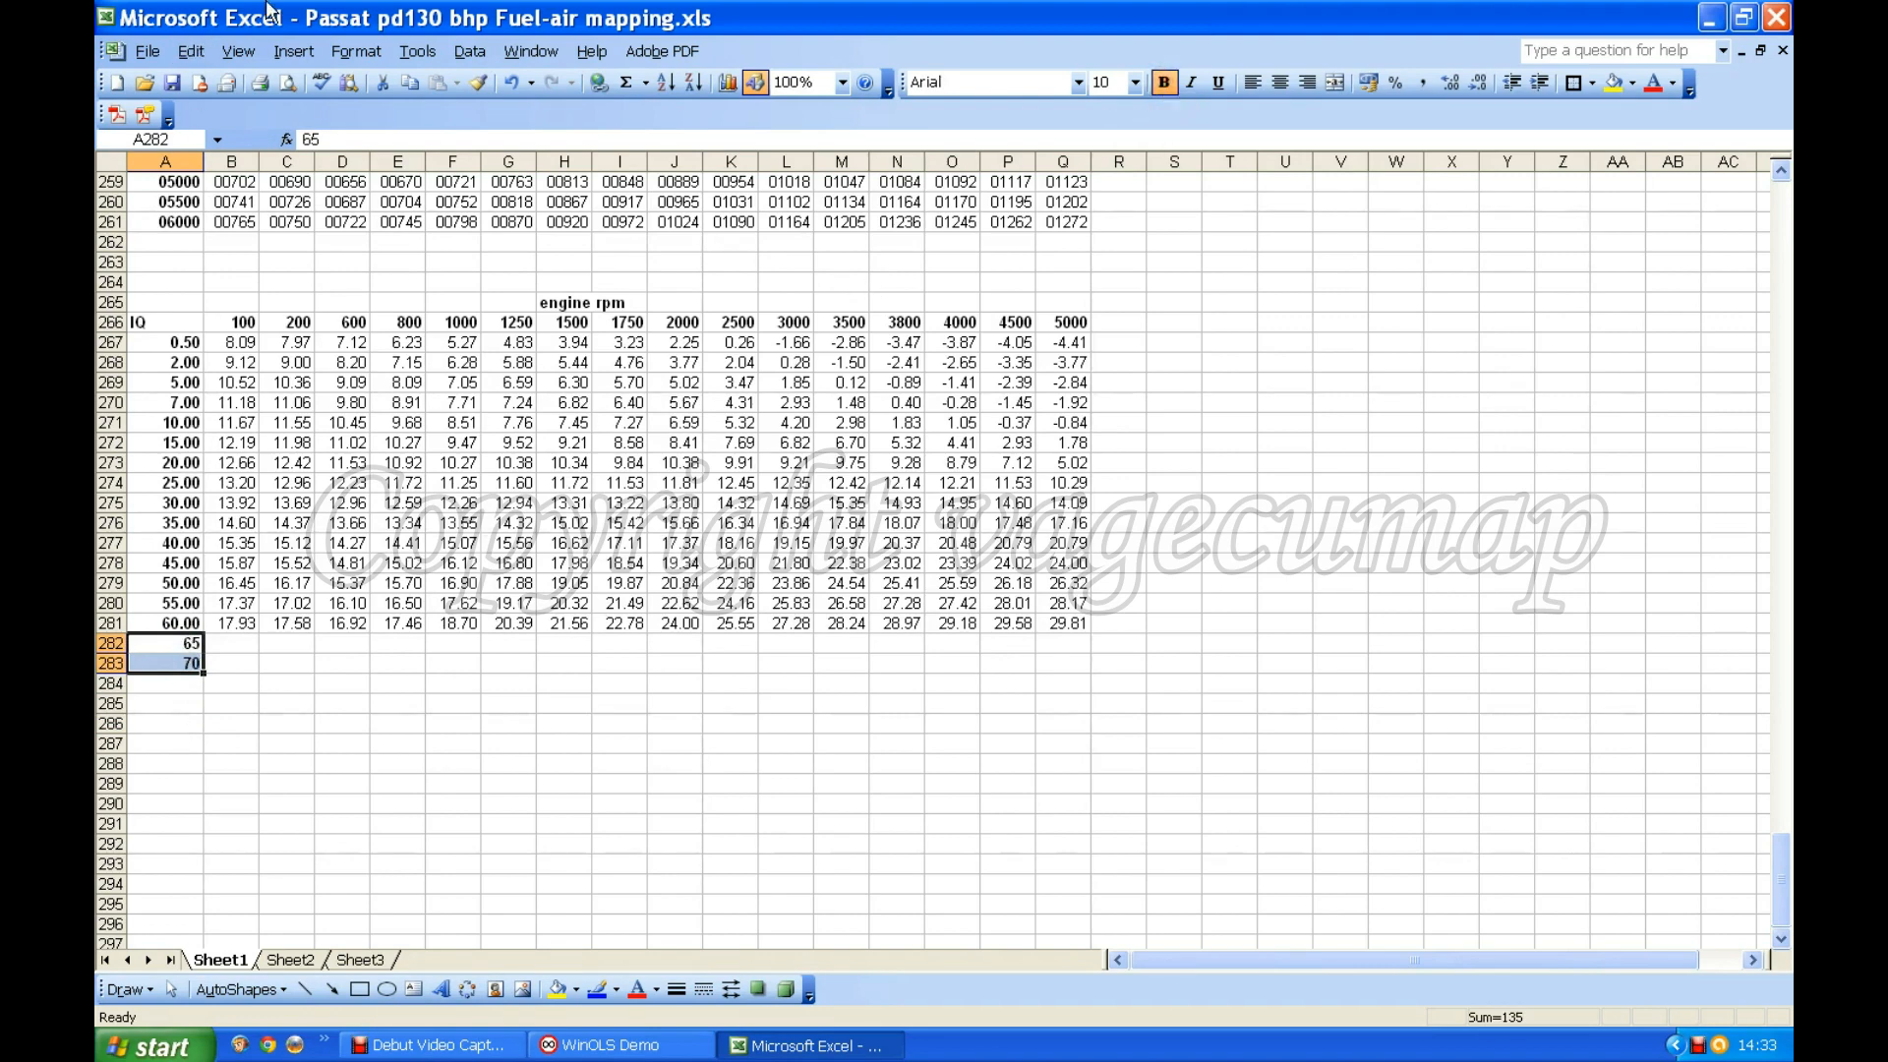
{"action": "left_click", "coordinate": [355, 52]}
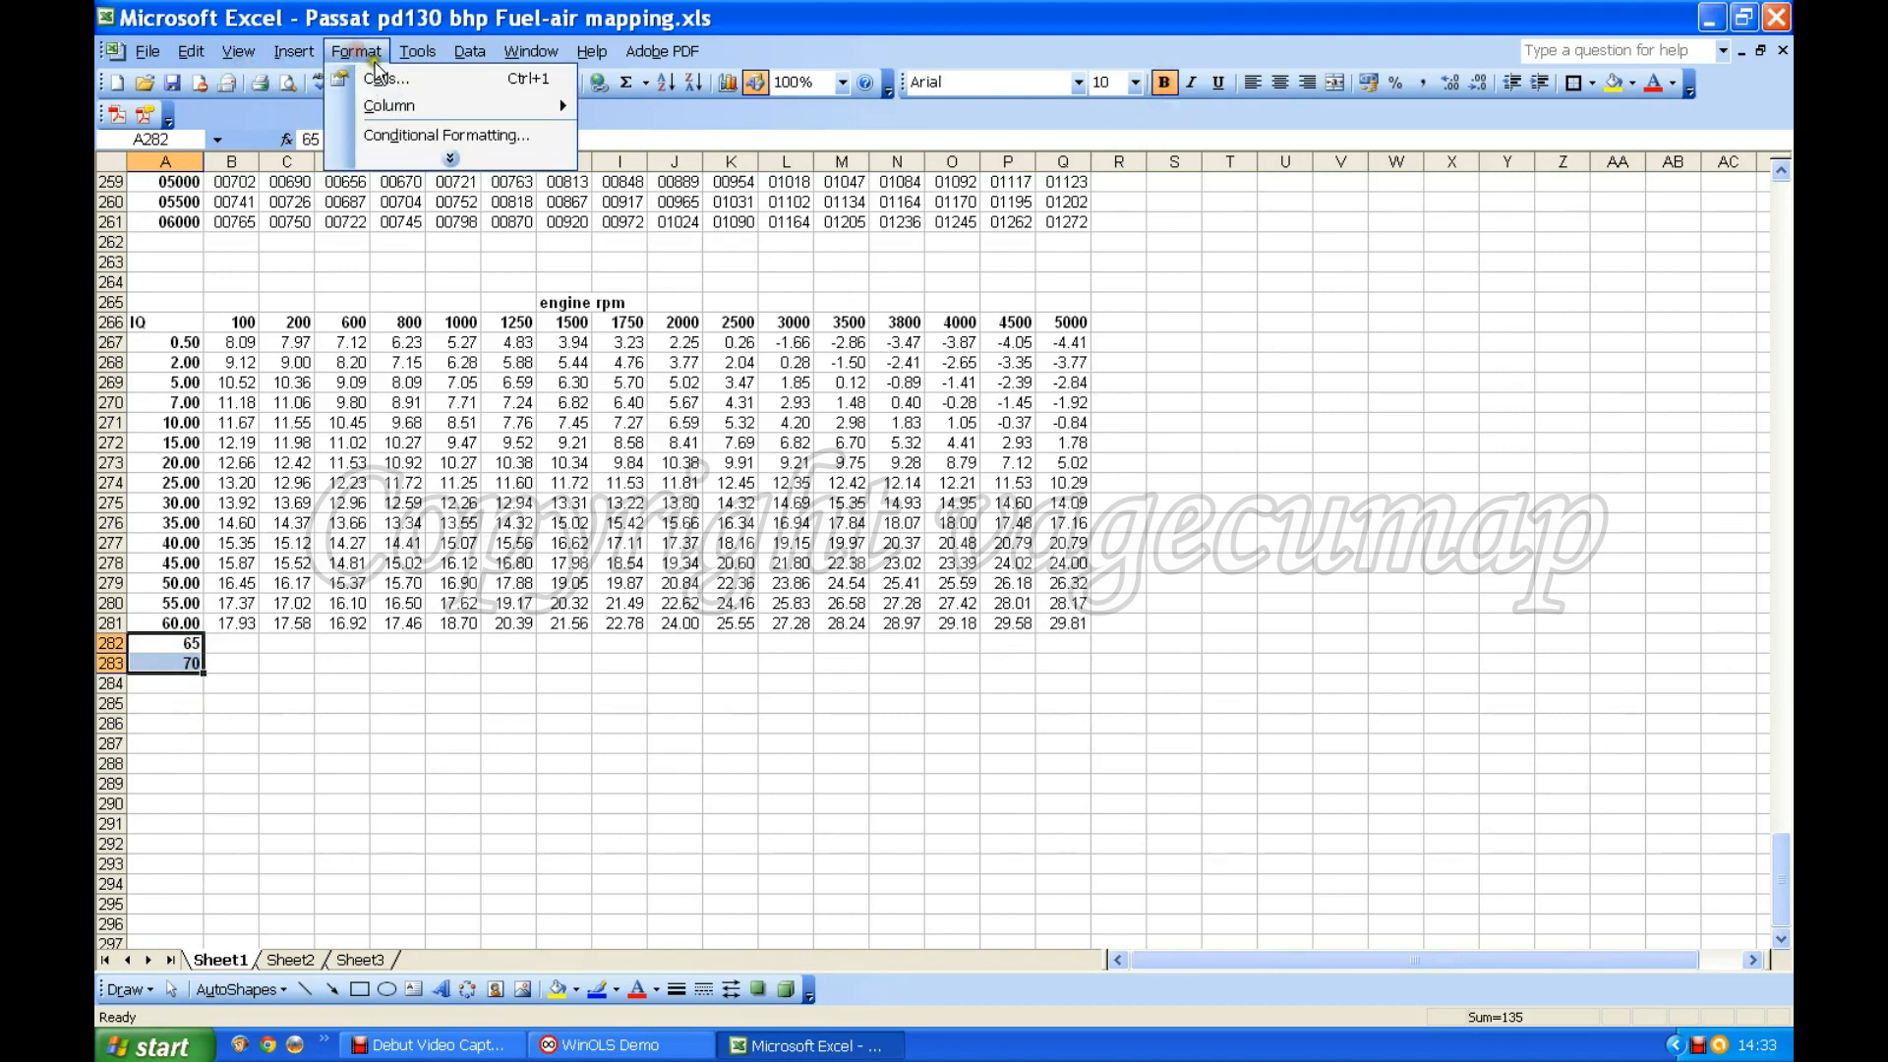
{"action": "left_click", "coordinate": [389, 83]}
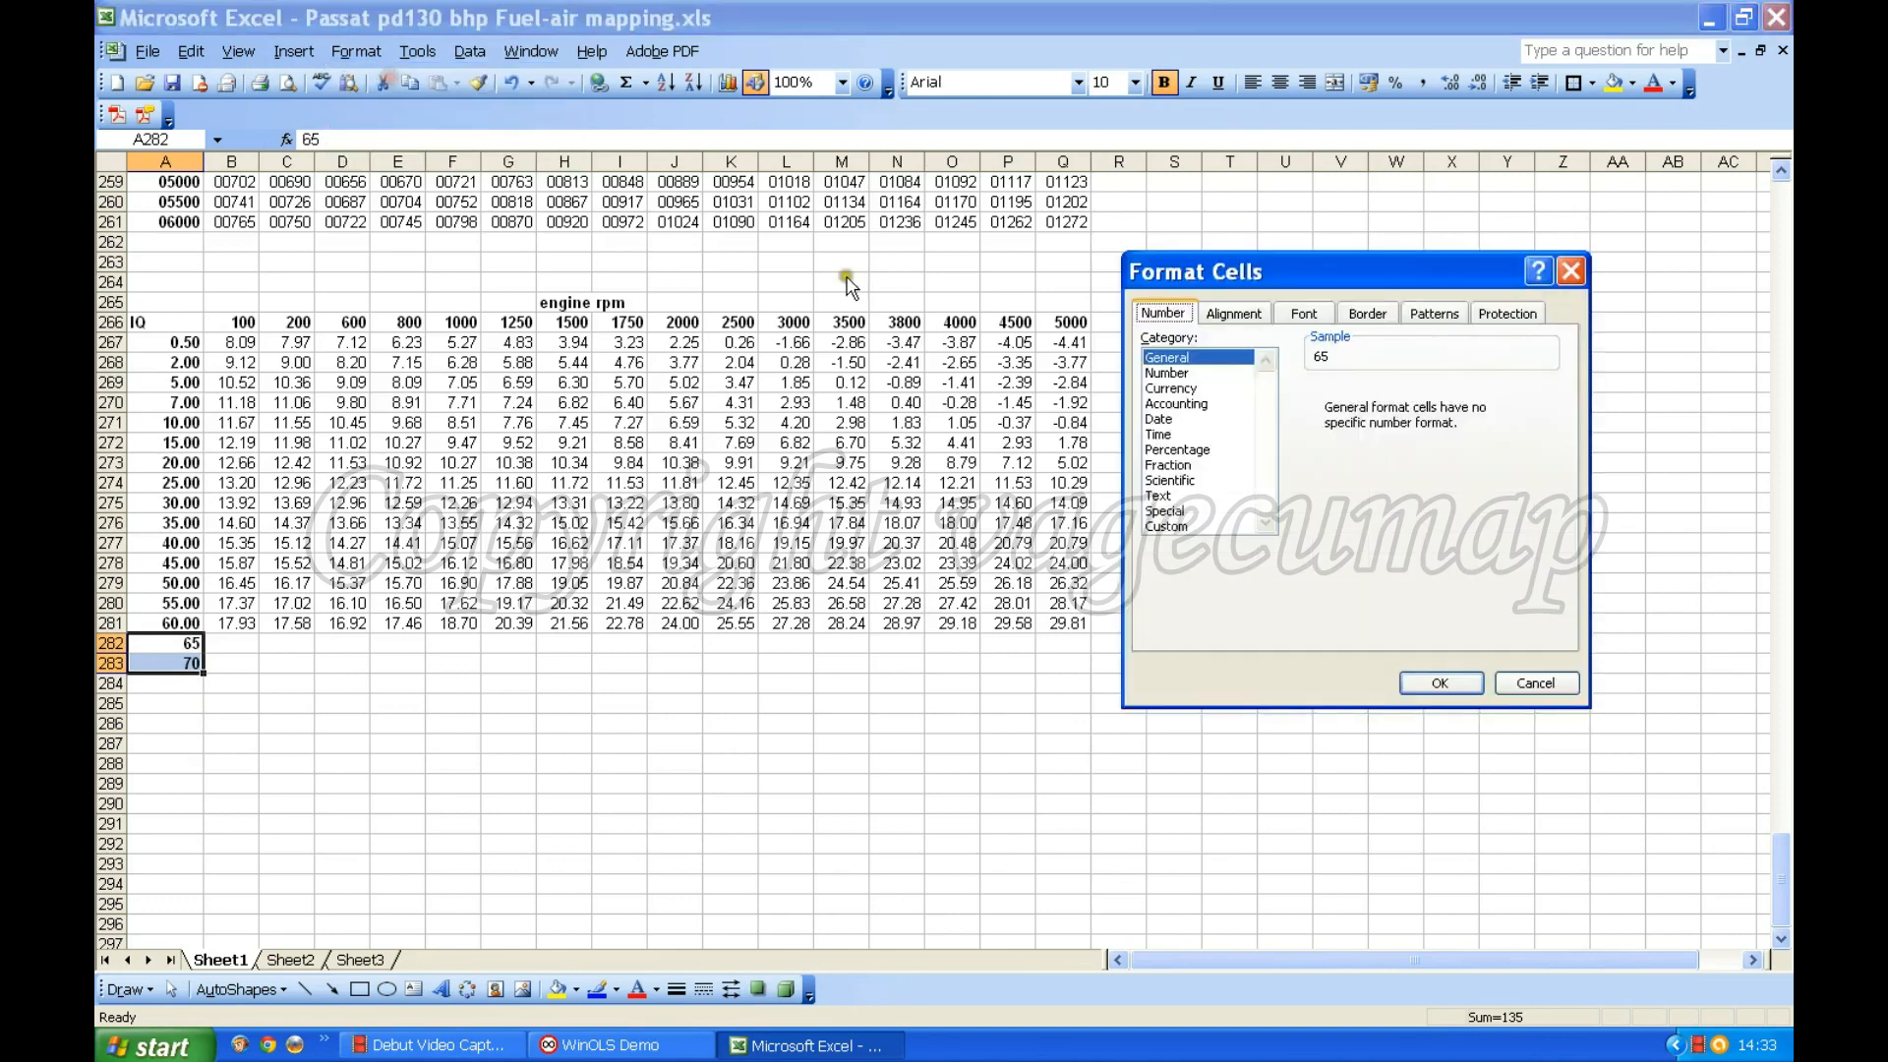
{"action": "left_click", "coordinate": [1186, 371]}
{"action": "left_click", "coordinate": [1461, 685]}
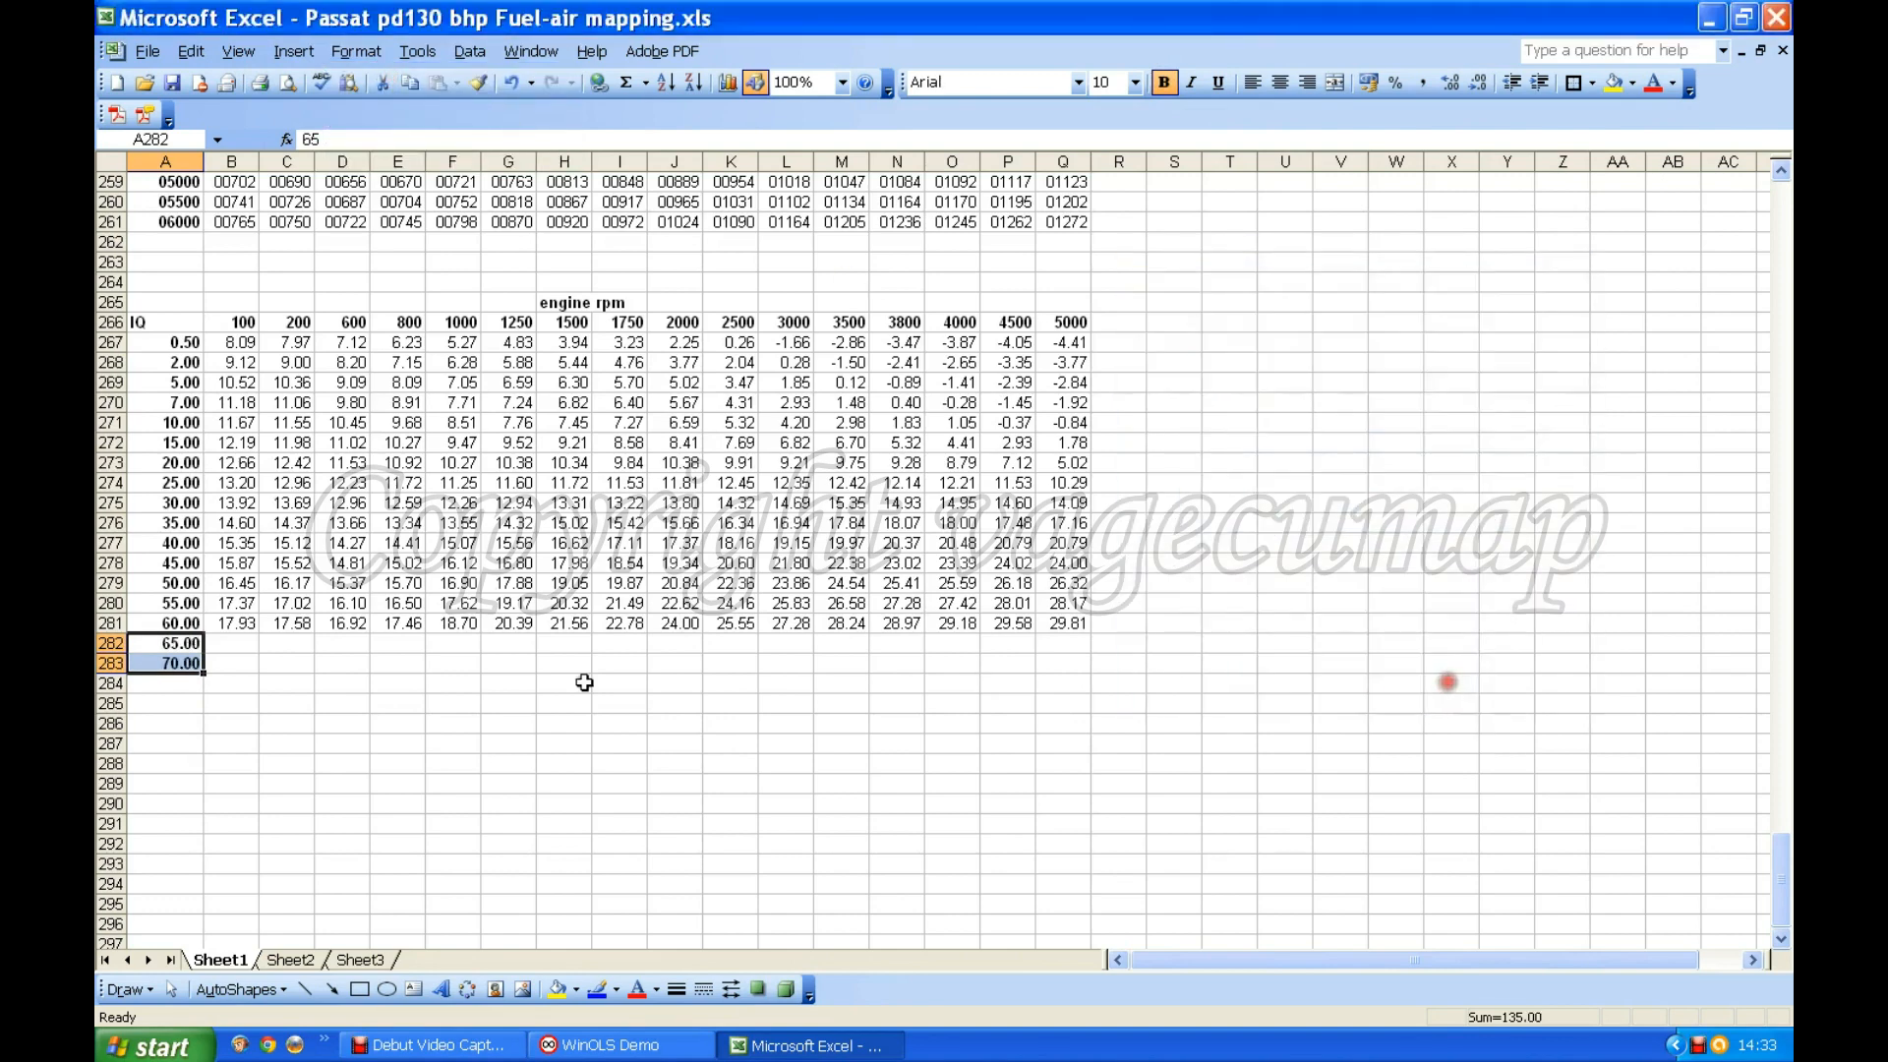
Color the two new IQ axis values in A282:A283 red.
{"action": "left_click", "coordinate": [223, 665]}
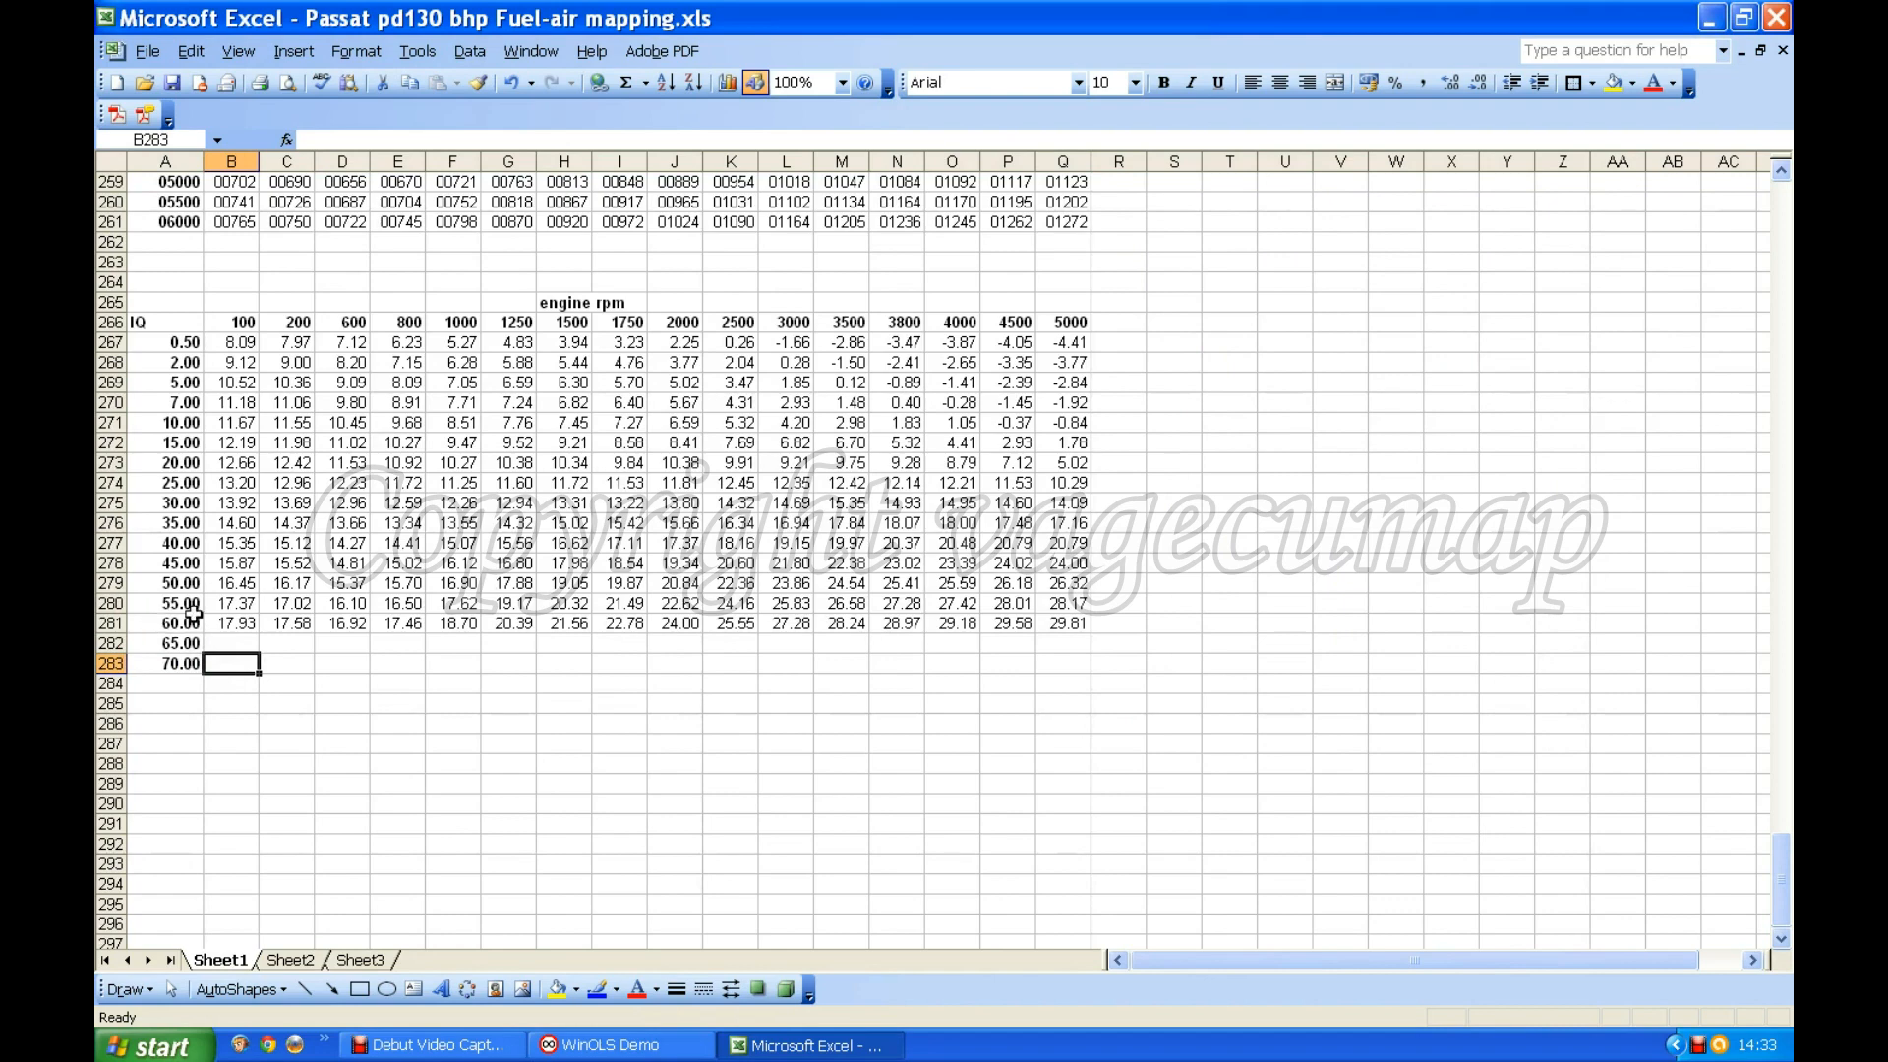
{"action": "left_click_drag", "start_coordinate": [176, 642], "coordinate": [182, 665]}
{"action": "left_click", "coordinate": [1658, 85]}
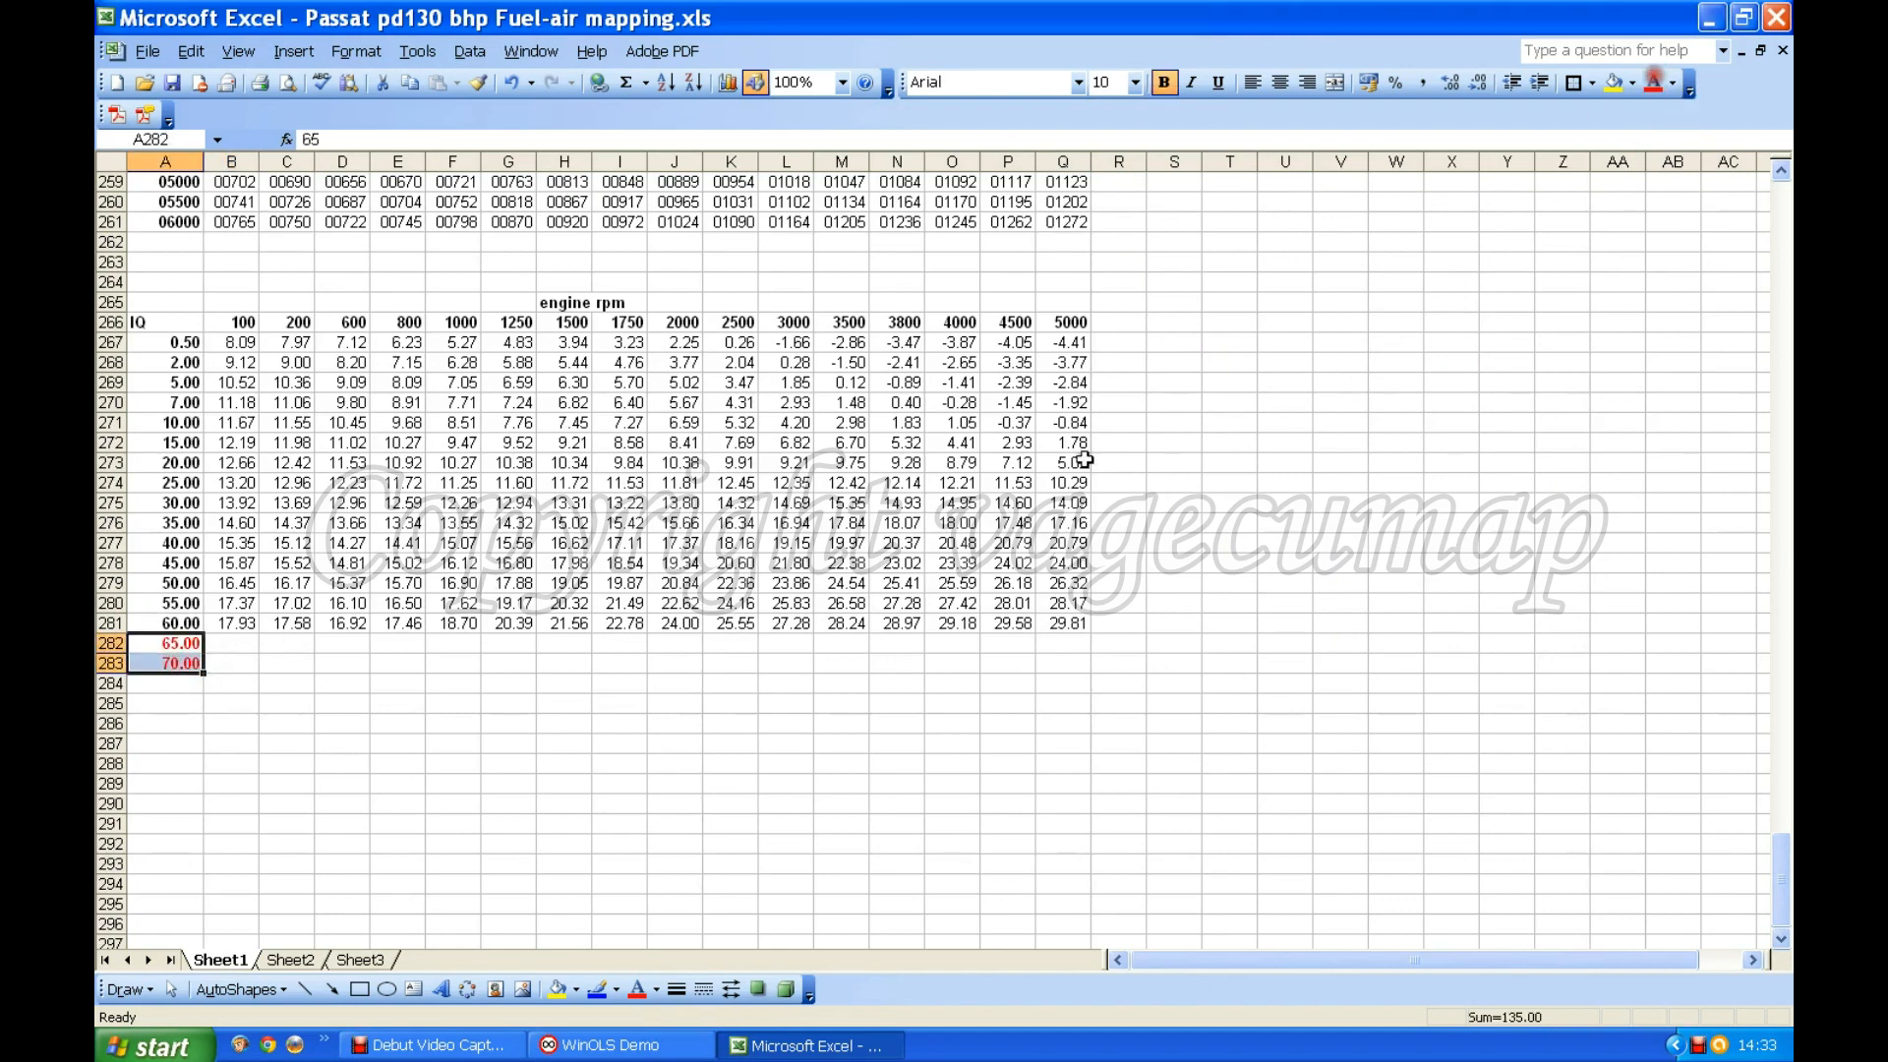
{"action": "left_click", "coordinate": [285, 680]}
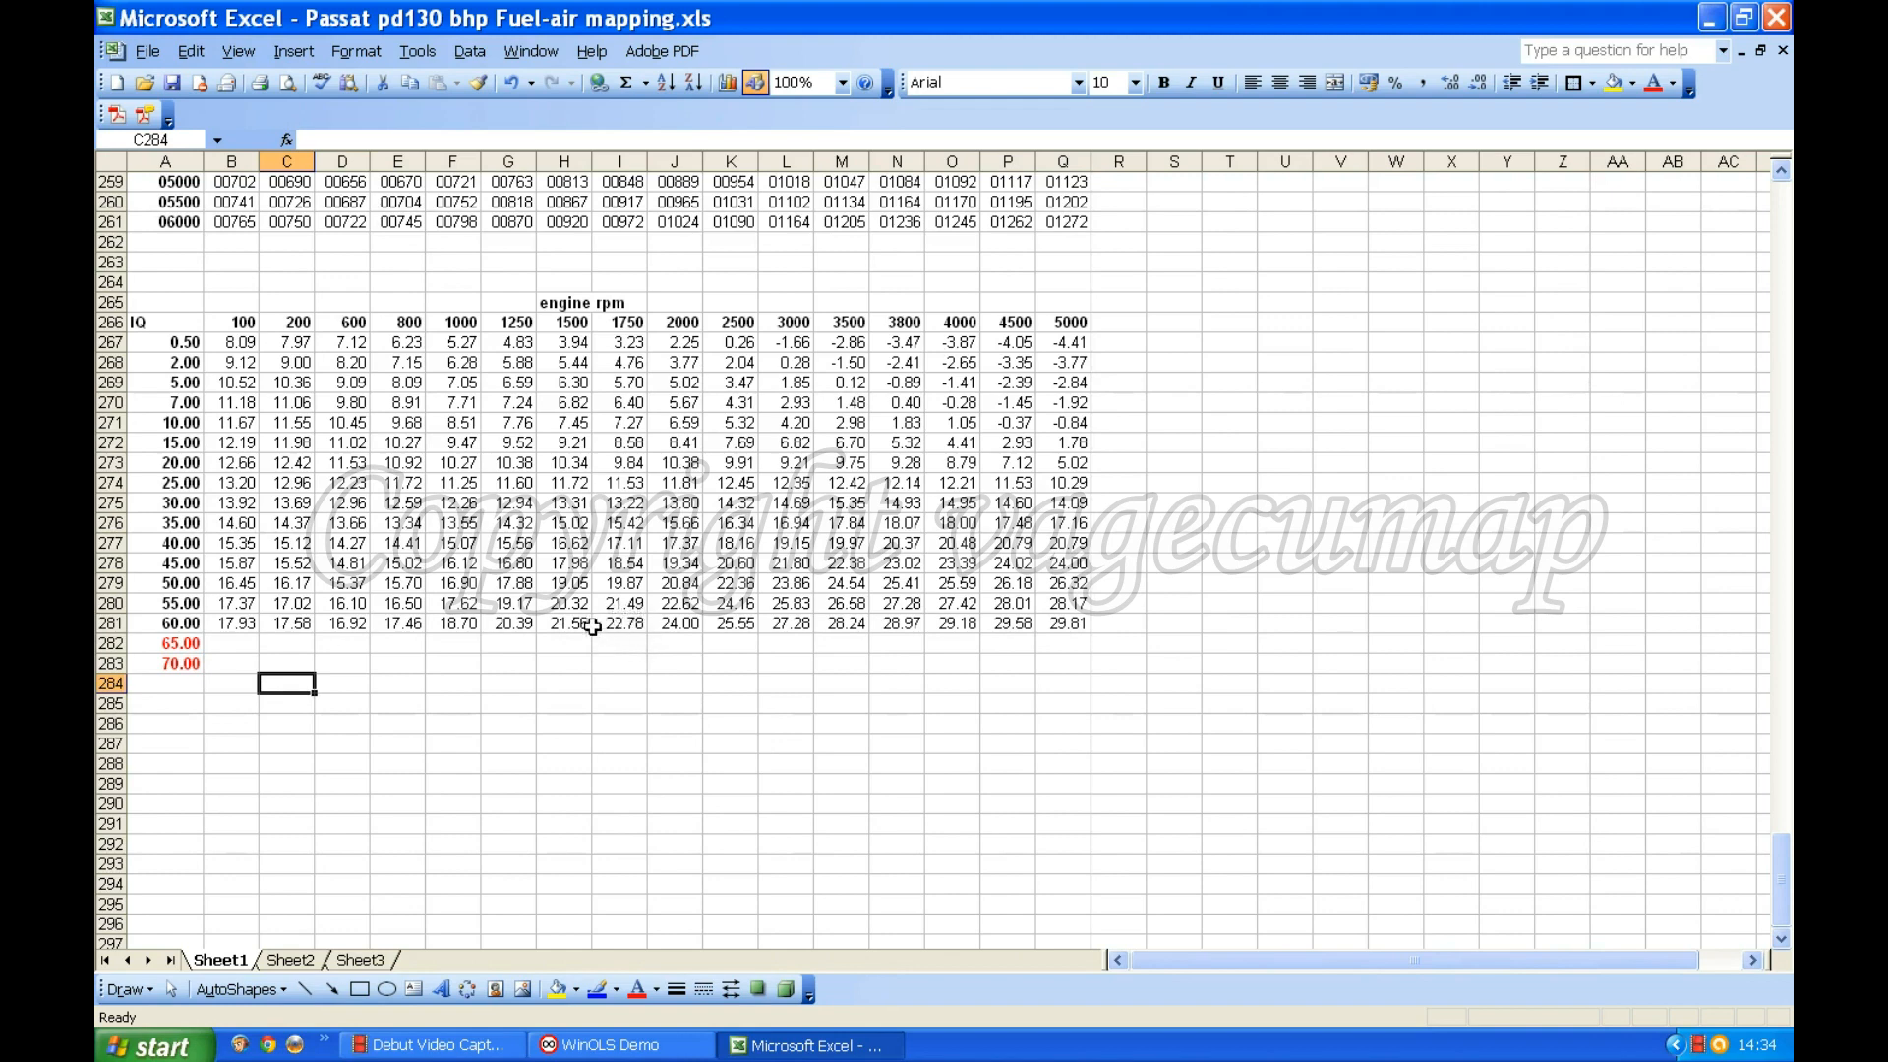
Fill the 1500 rpm column for the new IQ rows with 22.78 at 65.00 and 24.00 at 70.00.
{"action": "left_click", "coordinate": [562, 643]}
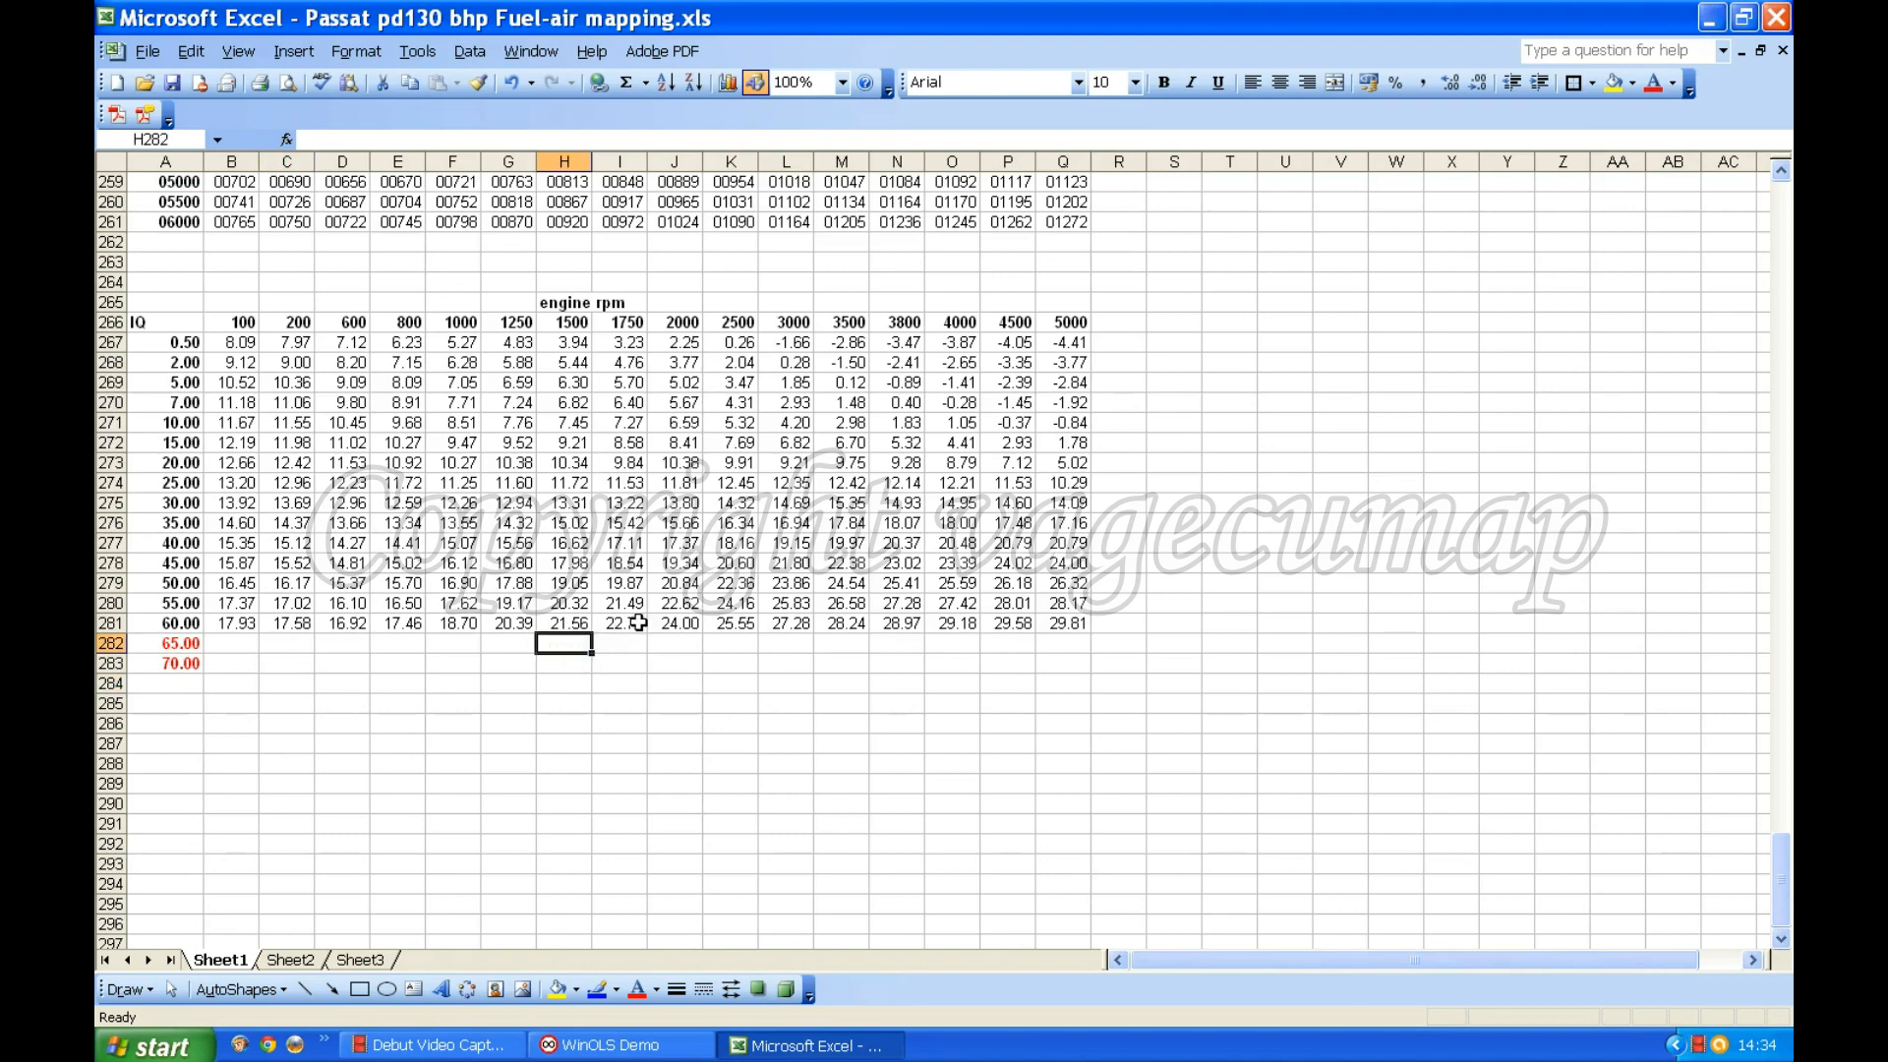
{"action": "type", "text": "22"}
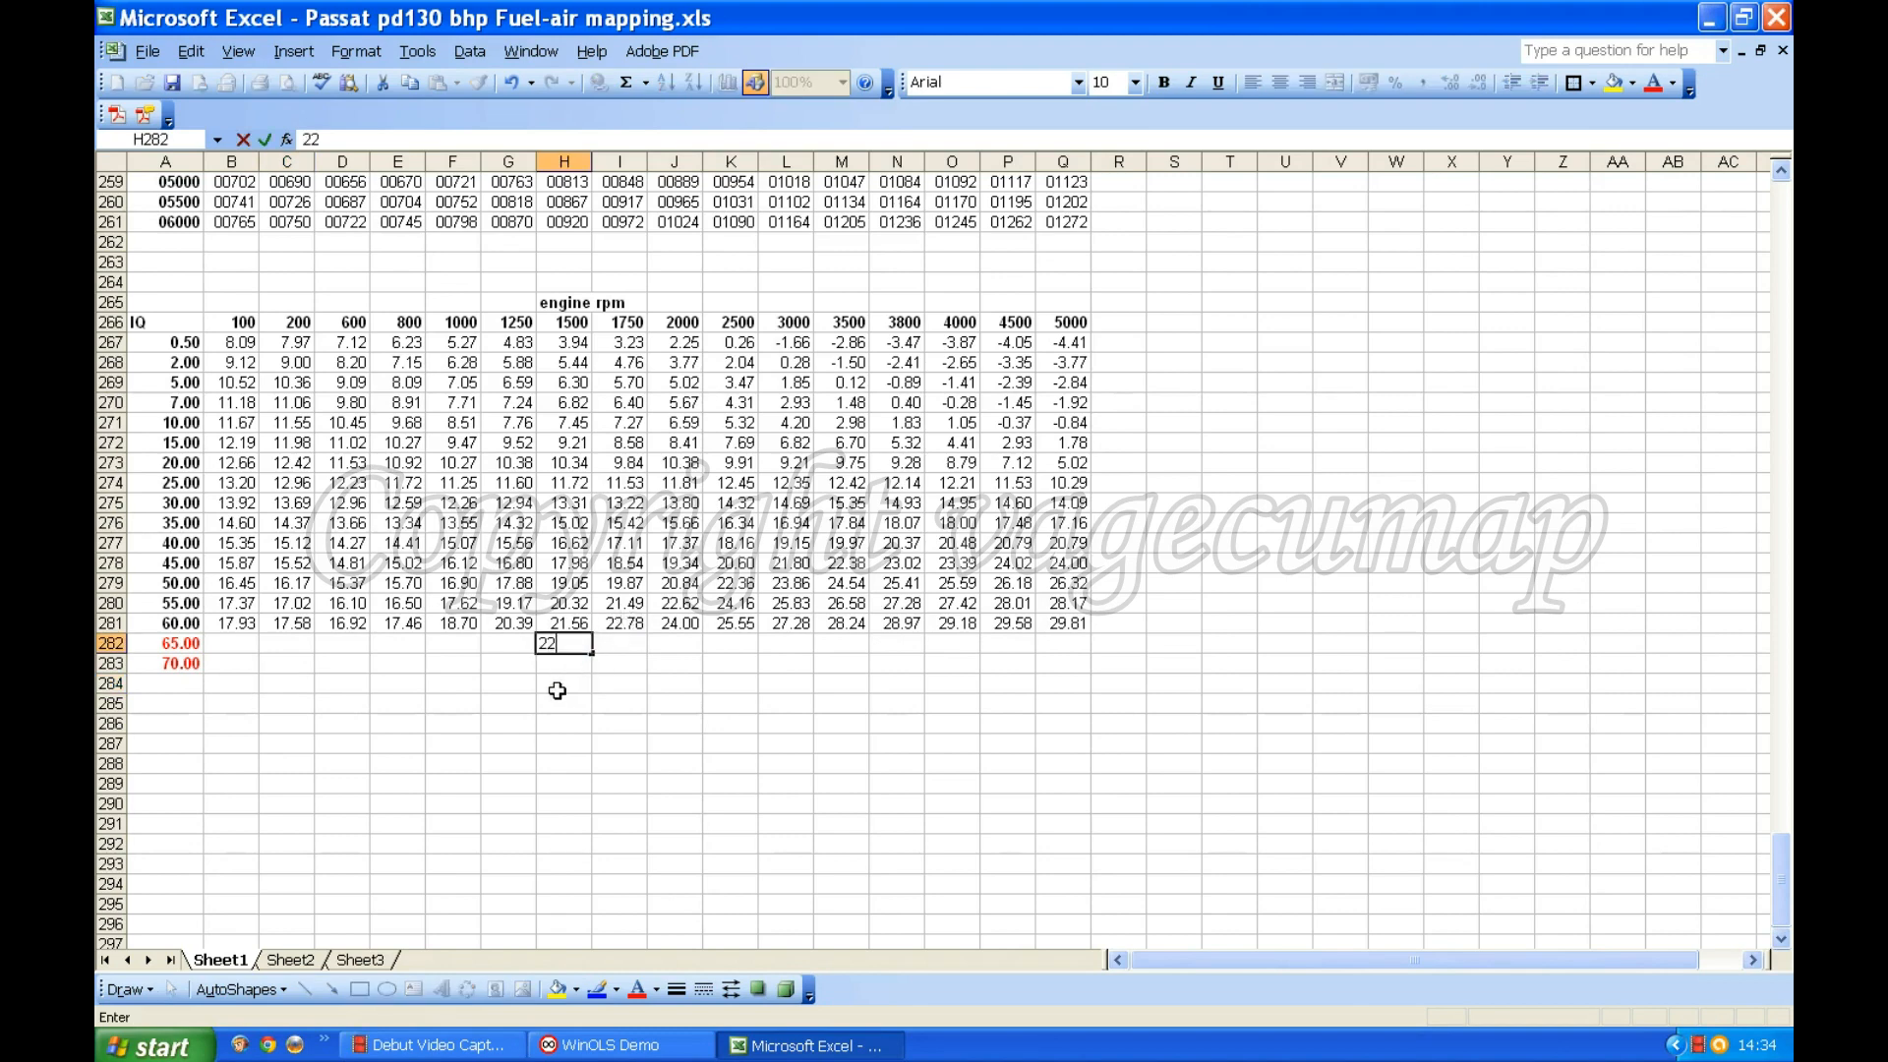
{"action": "type", "text": ".78"}
{"action": "key", "text": "Return"}
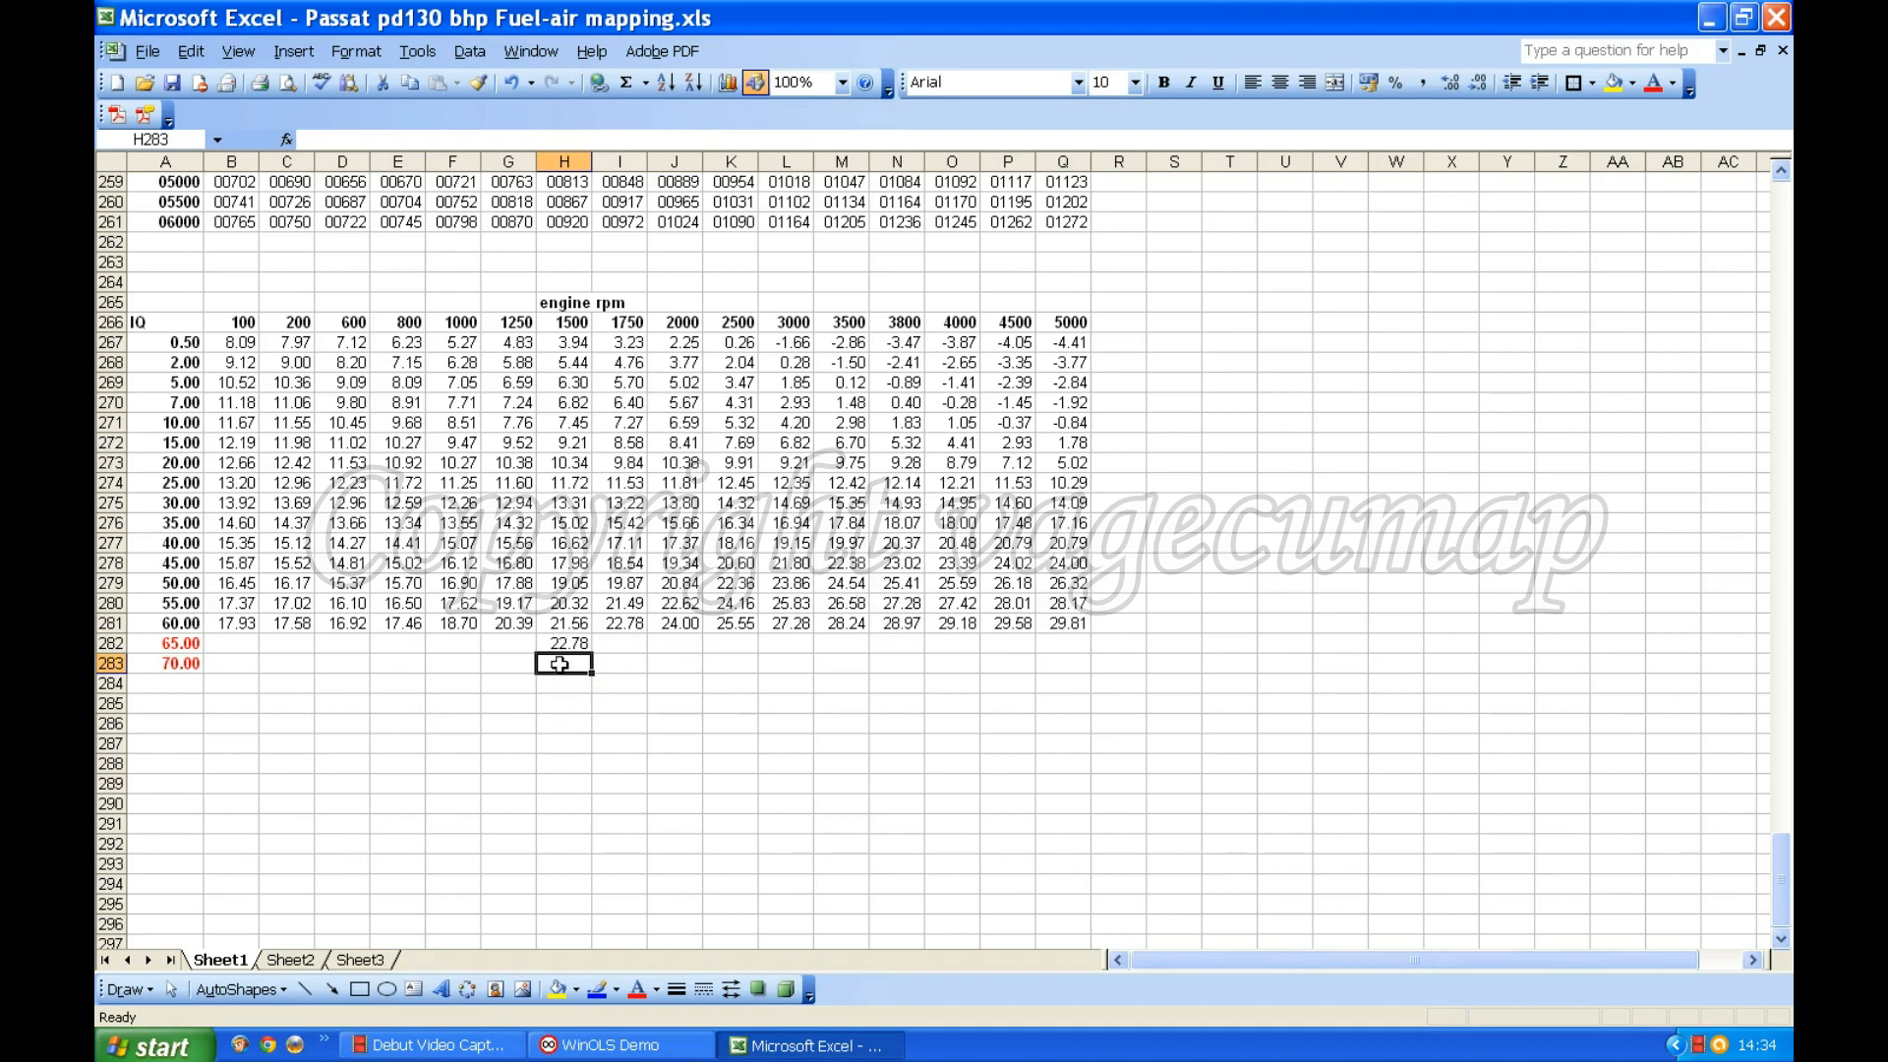
{"action": "type", "text": "24.00"}
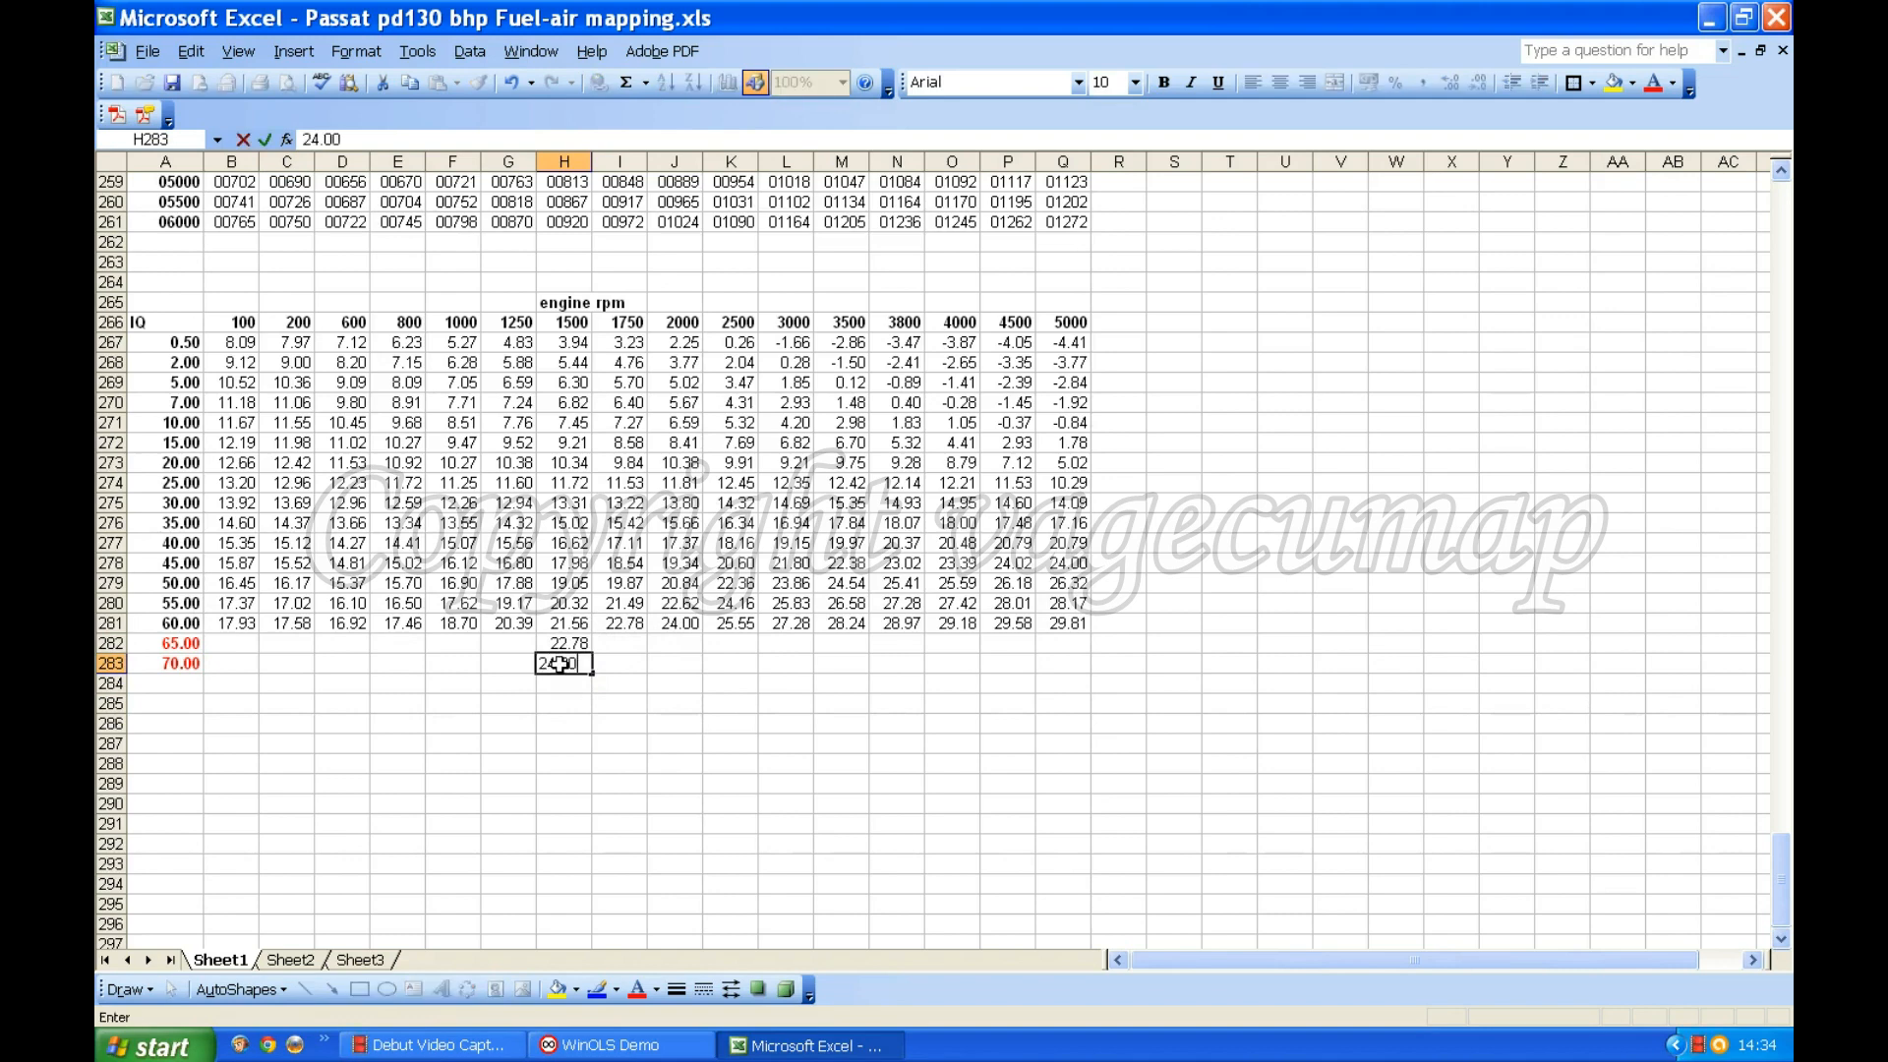
Fill the 1750 rpm column for the new IQ rows with 24 at 65.00 and 25.55 at 70.00.
{"action": "left_click", "coordinate": [631, 649]}
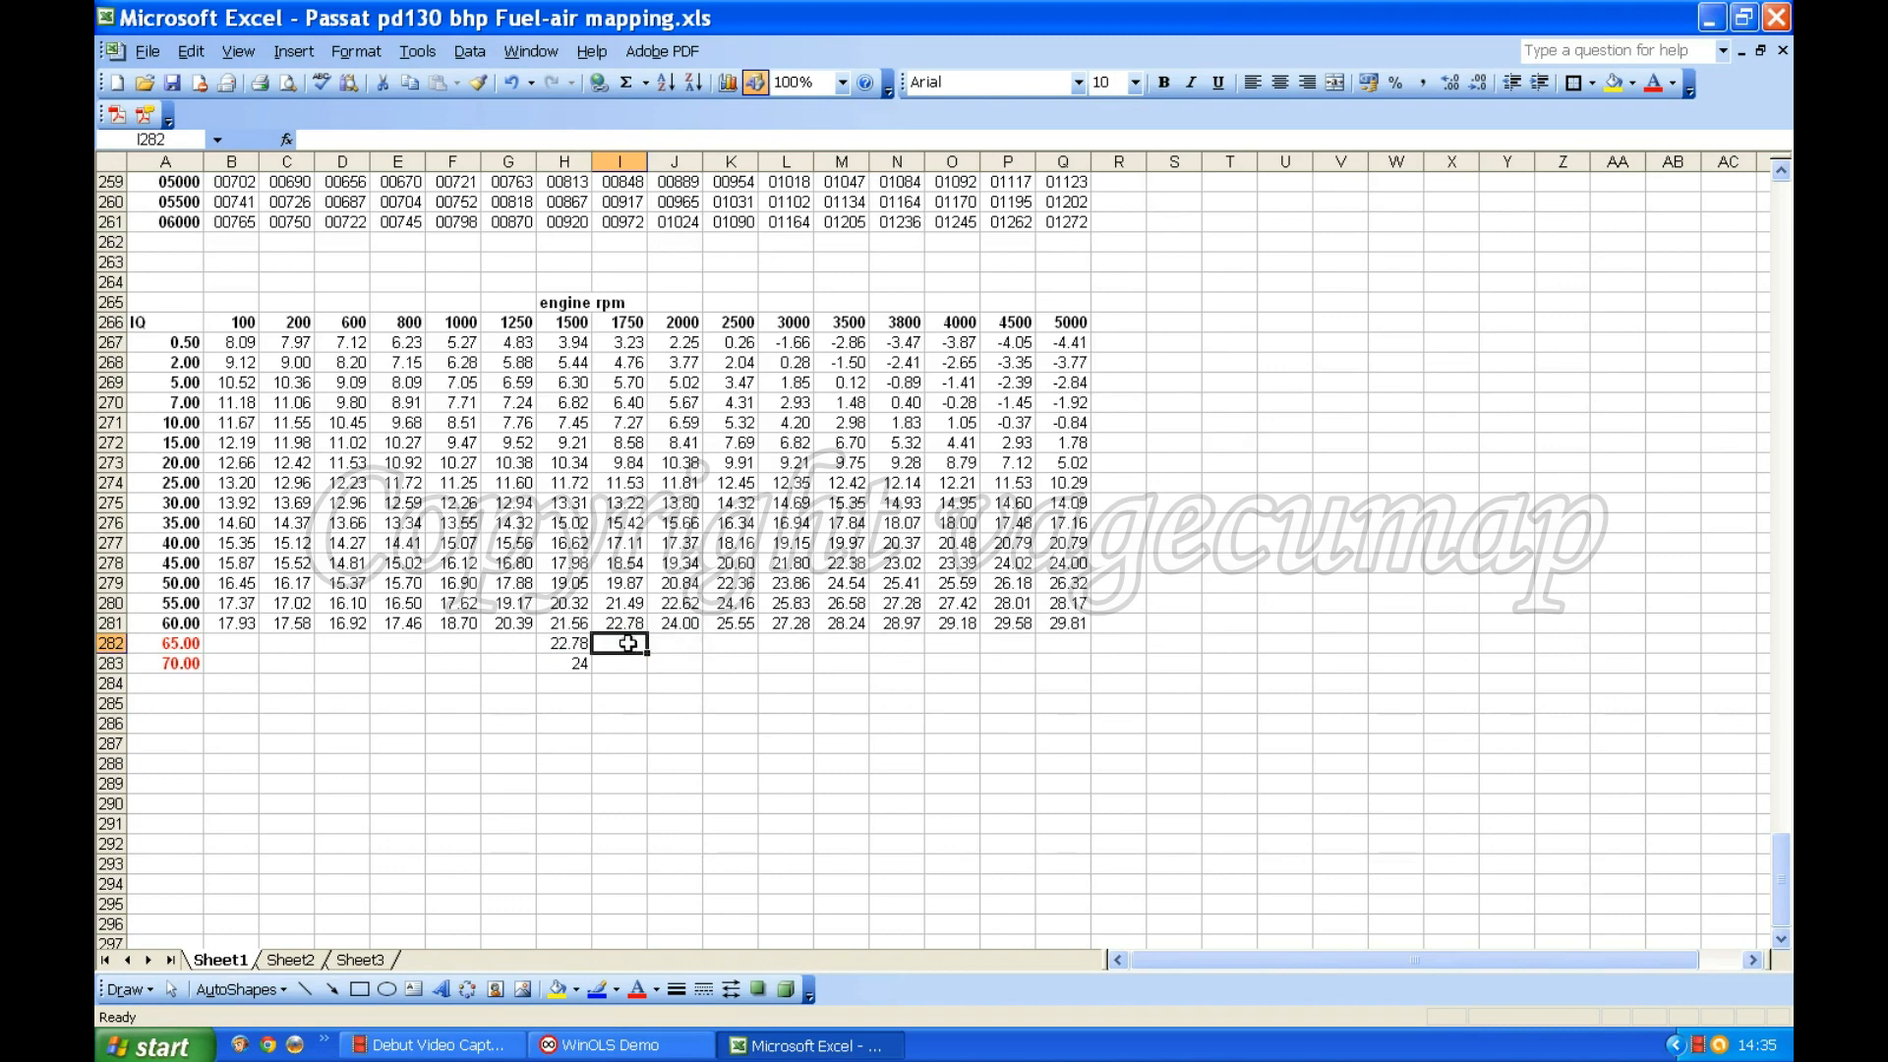
{"action": "type", "text": "24"}
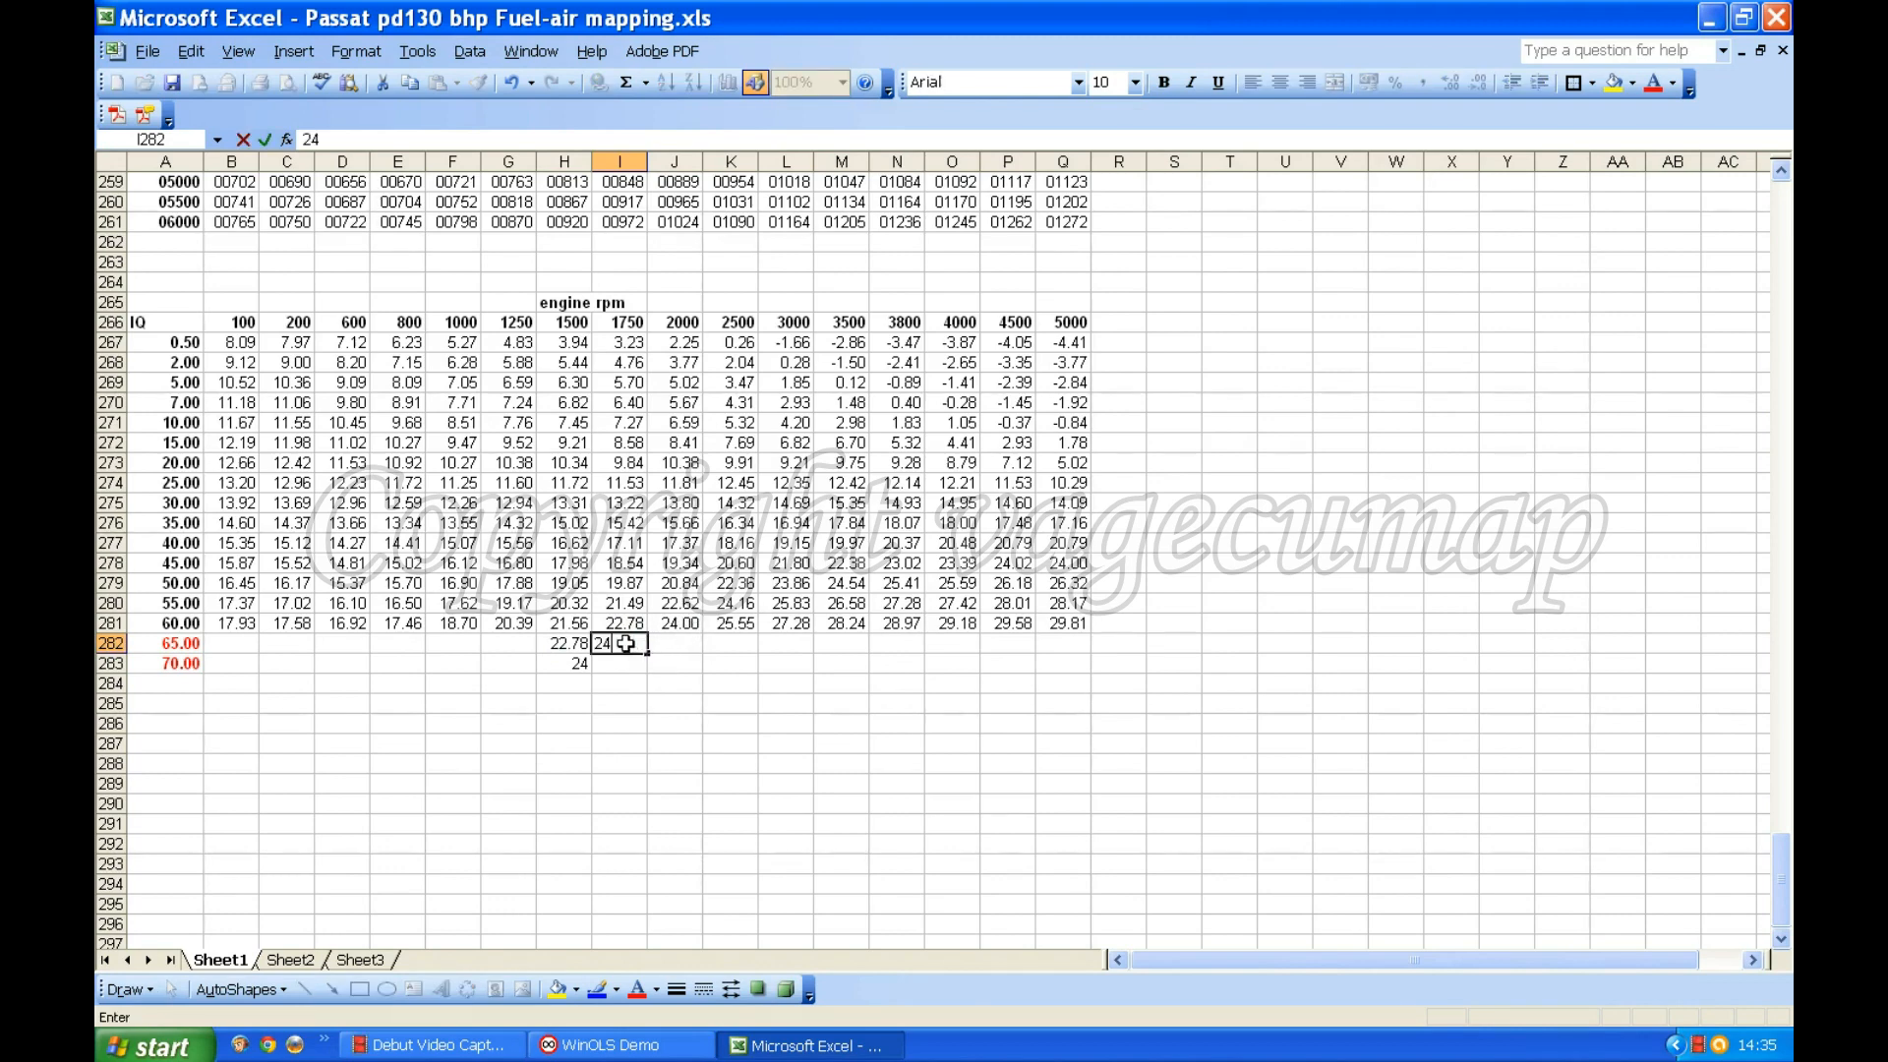
{"action": "key", "text": "Return"}
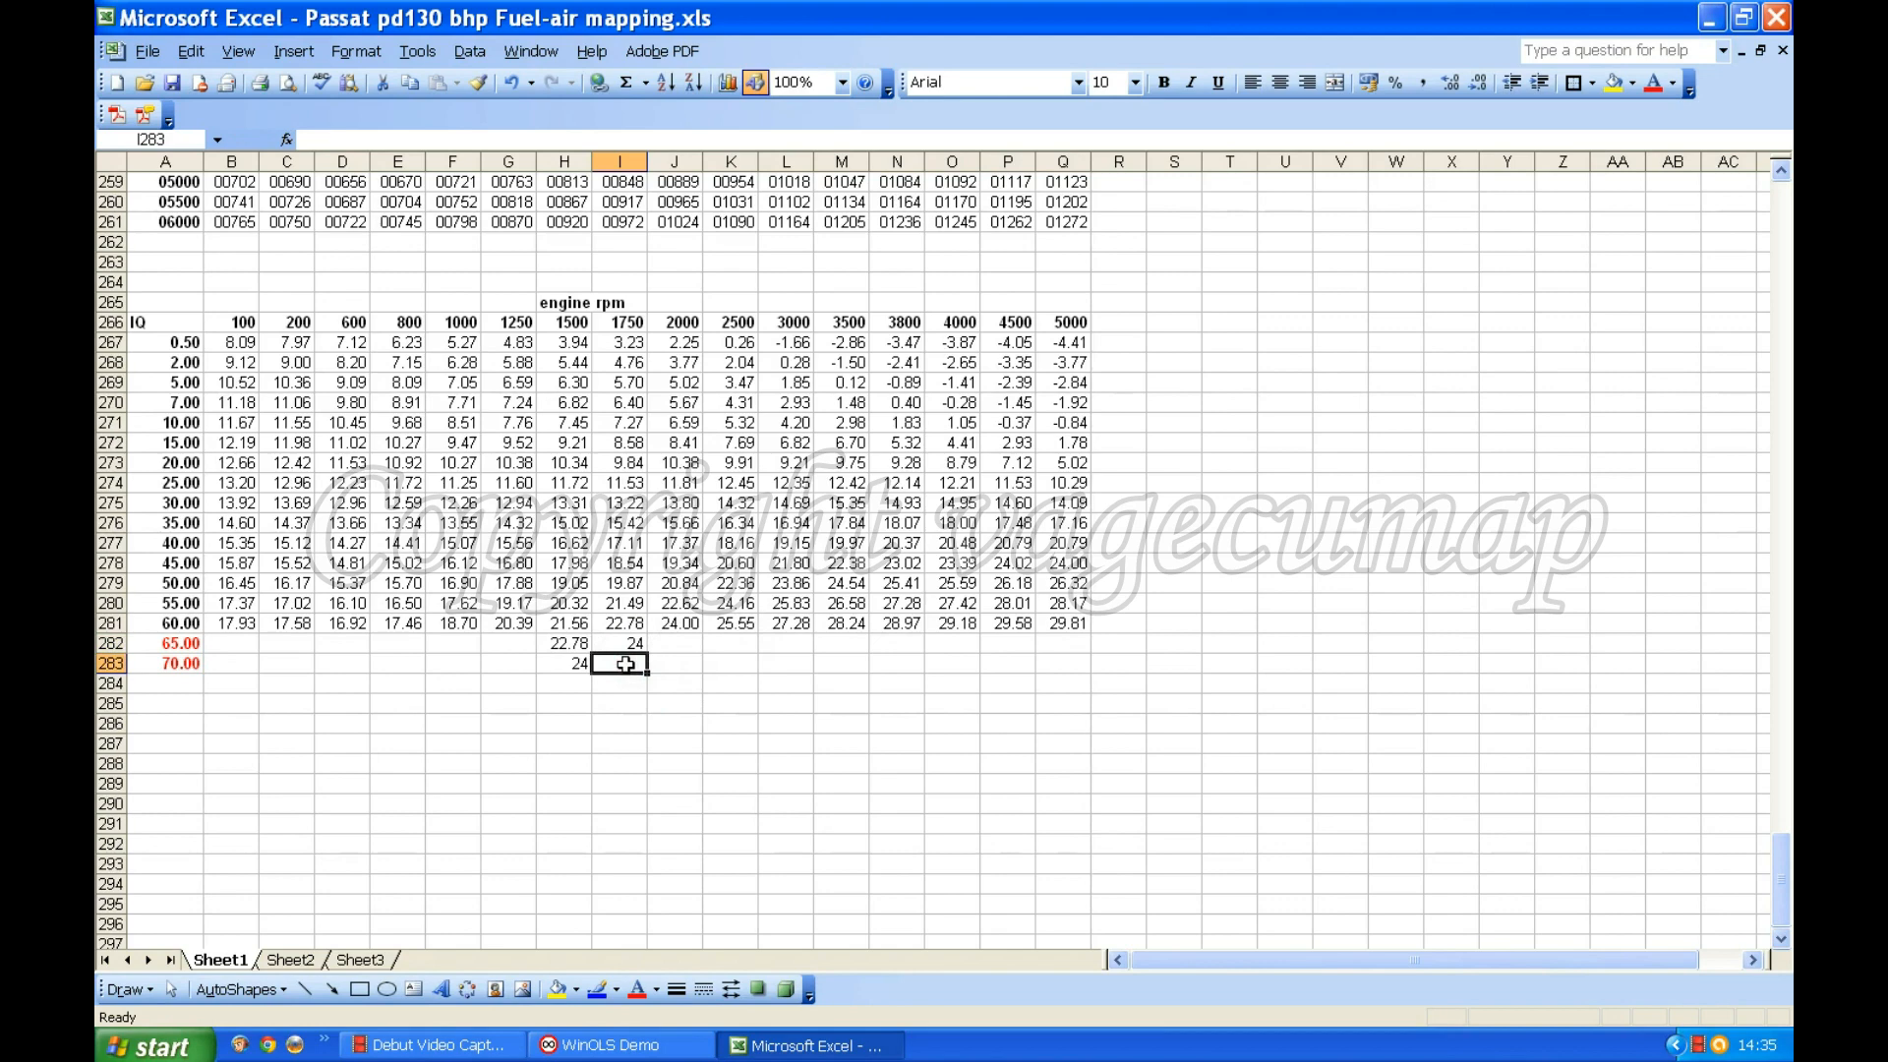
{"action": "type", "text": "25."}
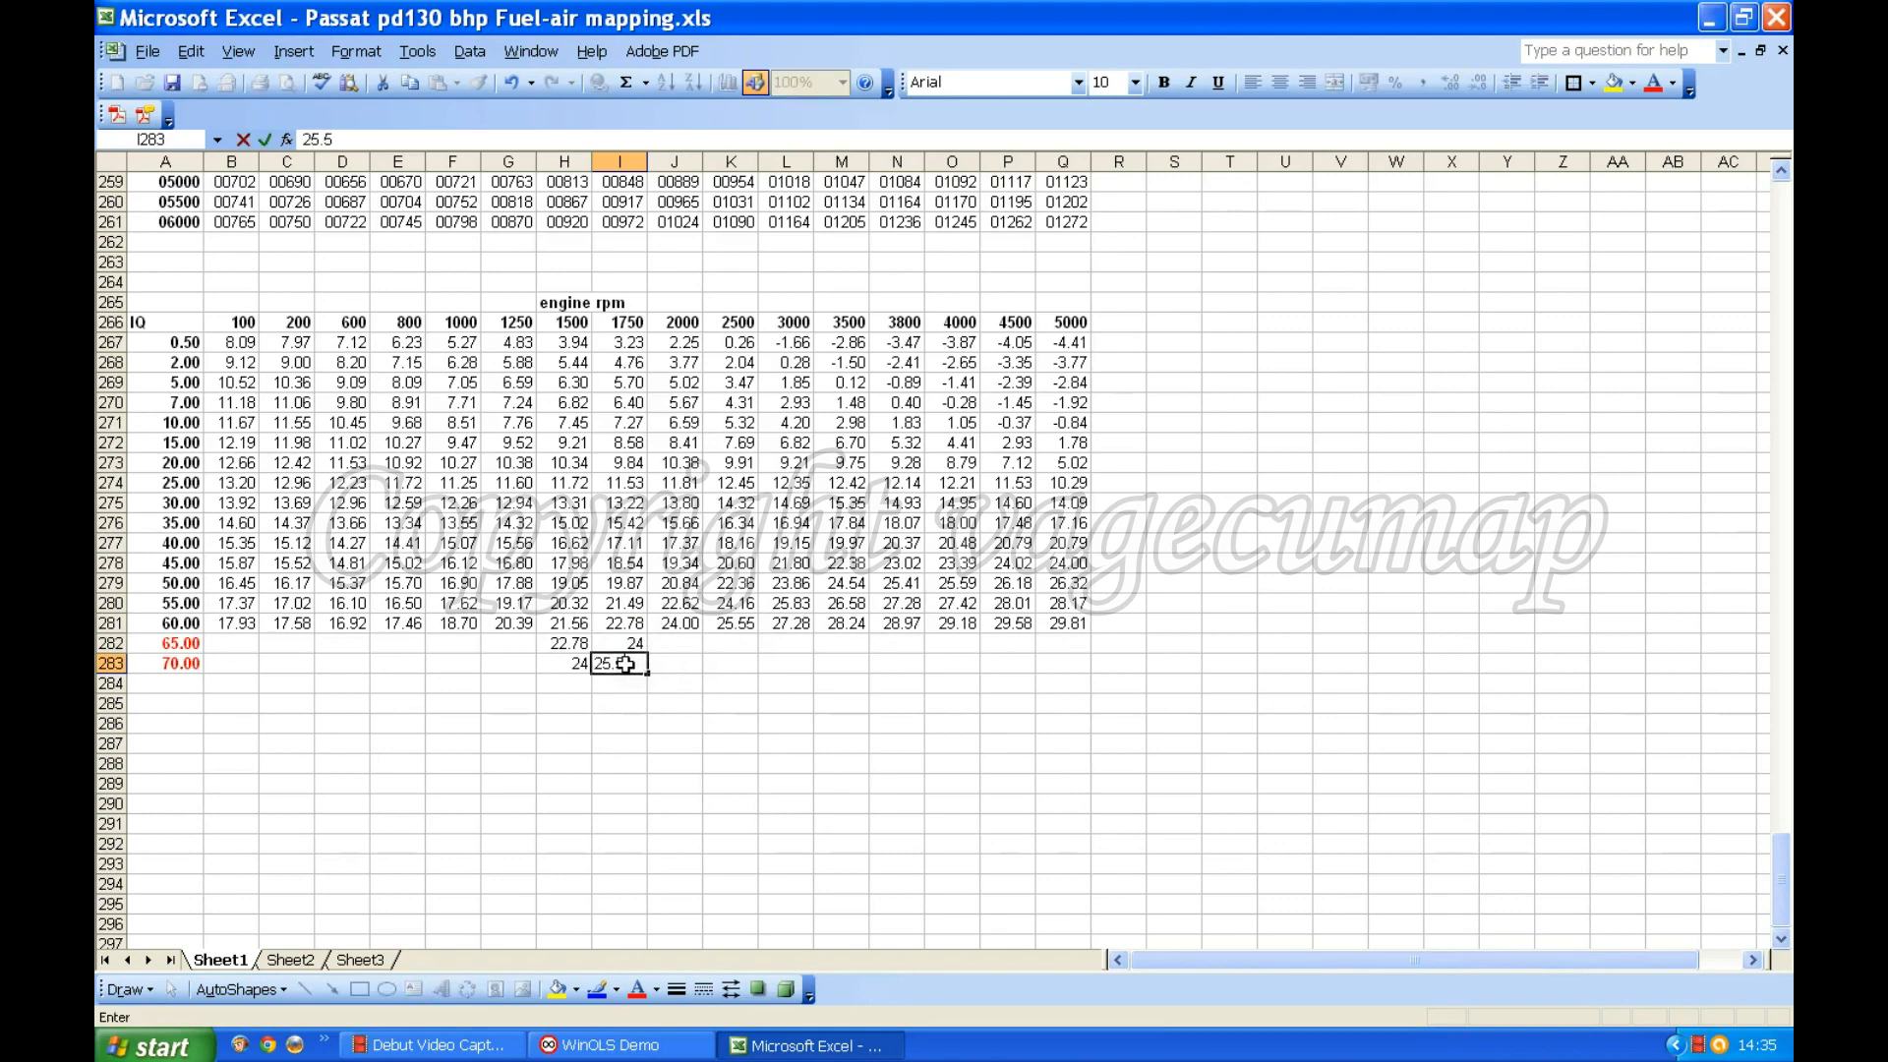
{"action": "type", "text": "55"}
Fill the 2000 rpm column for the new IQ rows with 25.55 at 65.00 and 27.28 at 70.00.
{"action": "left_click", "coordinate": [670, 641]}
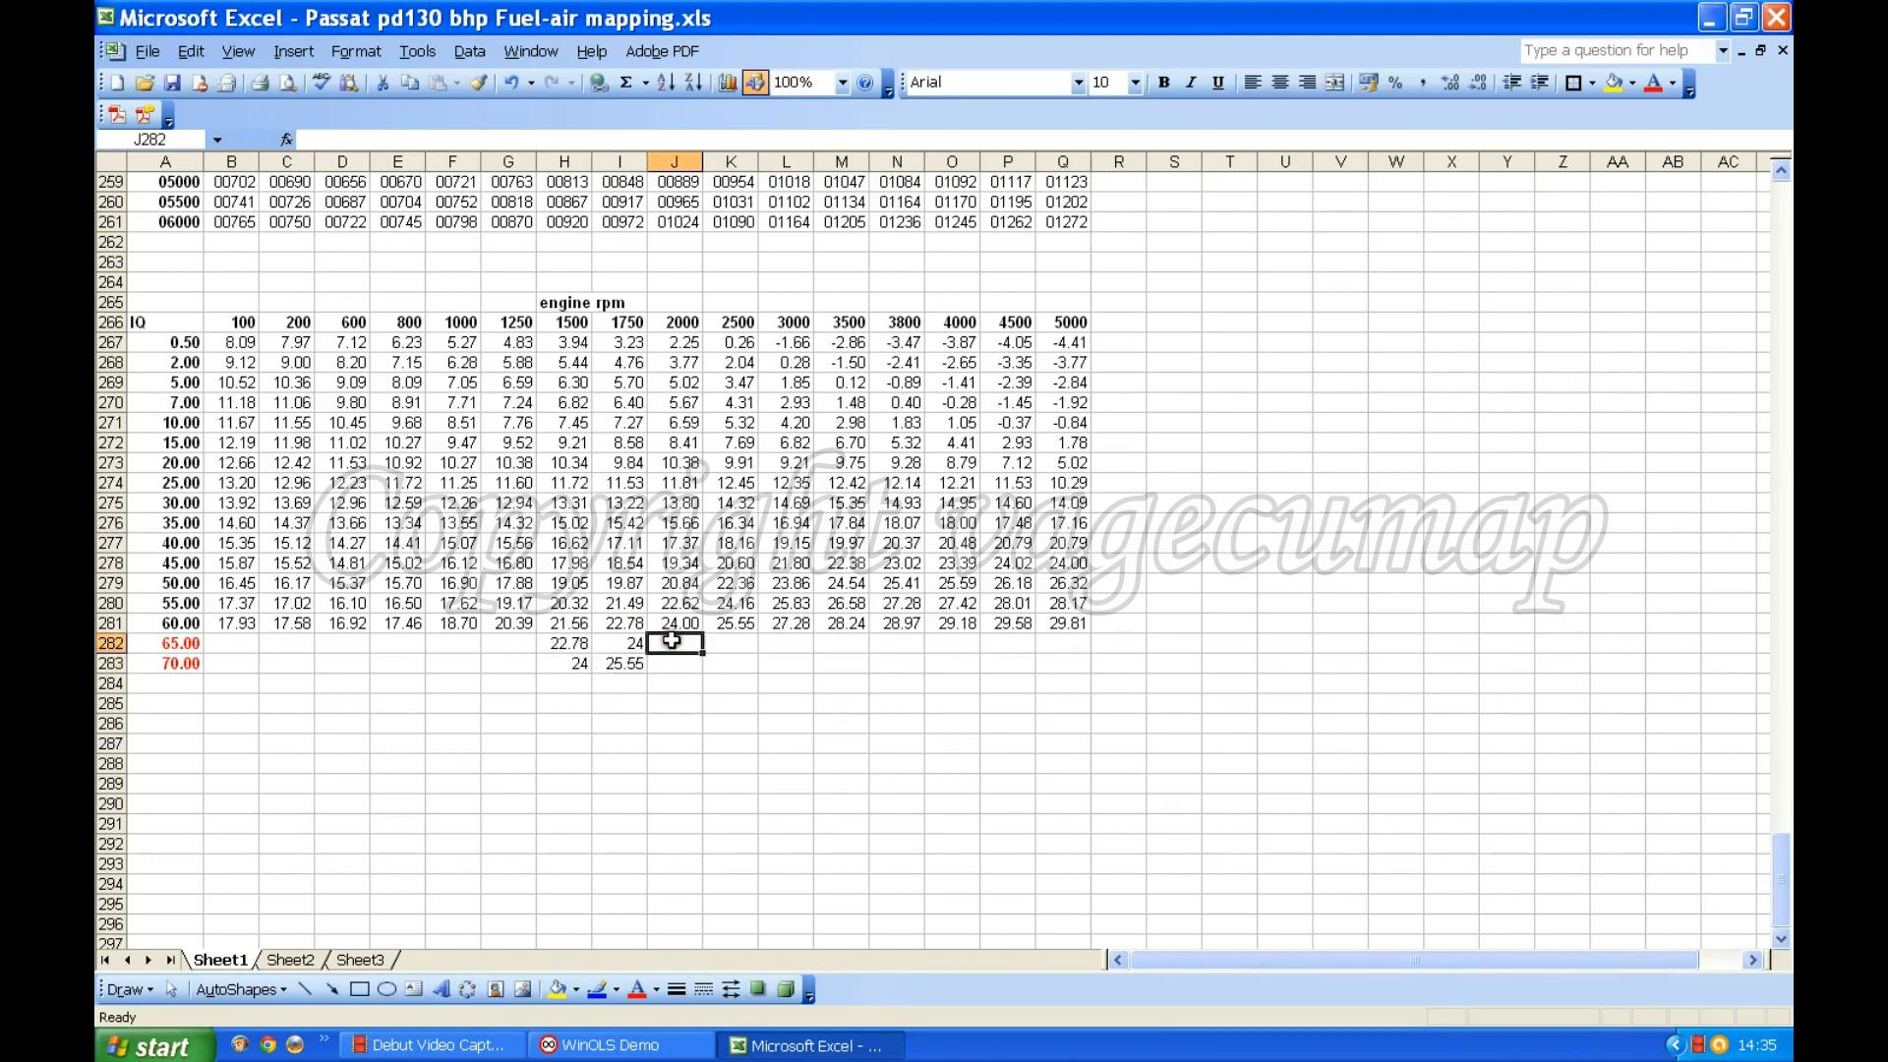
{"action": "type", "text": "25"}
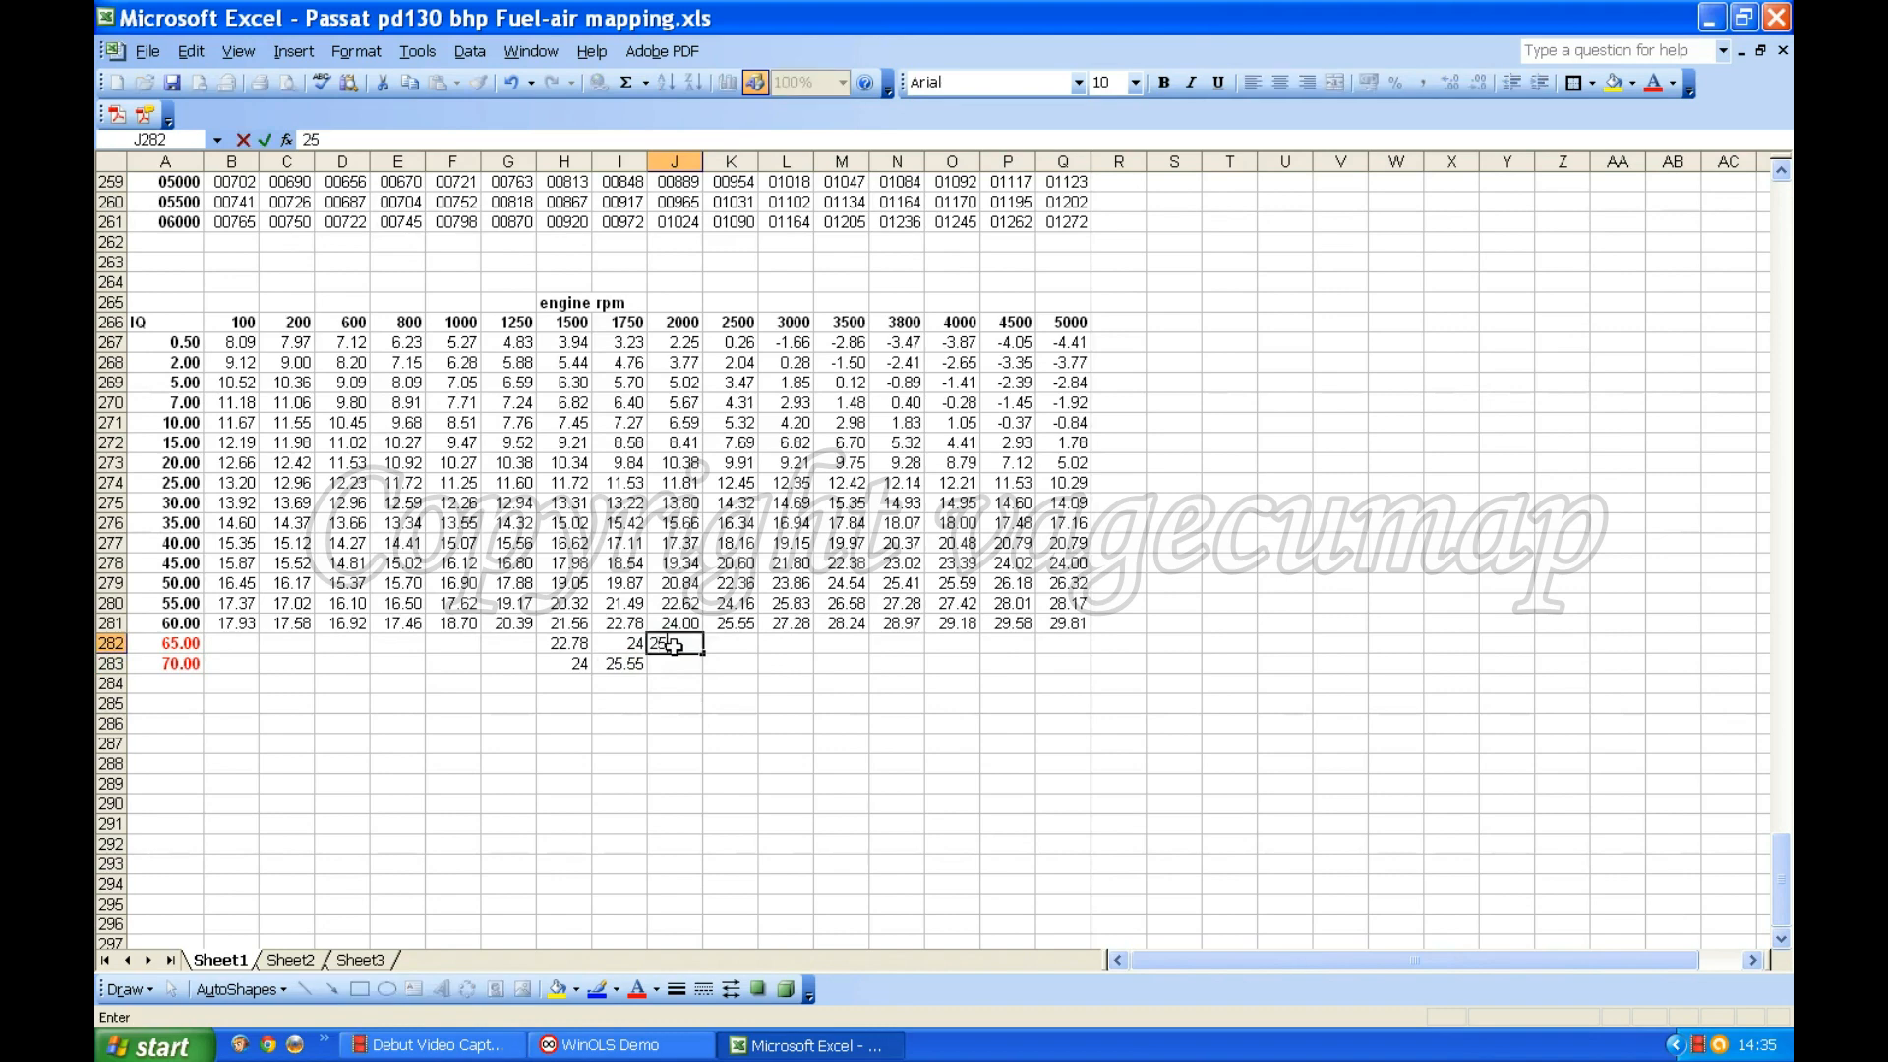
{"action": "type", "text": ".55"}
{"action": "left_click", "coordinate": [675, 664]}
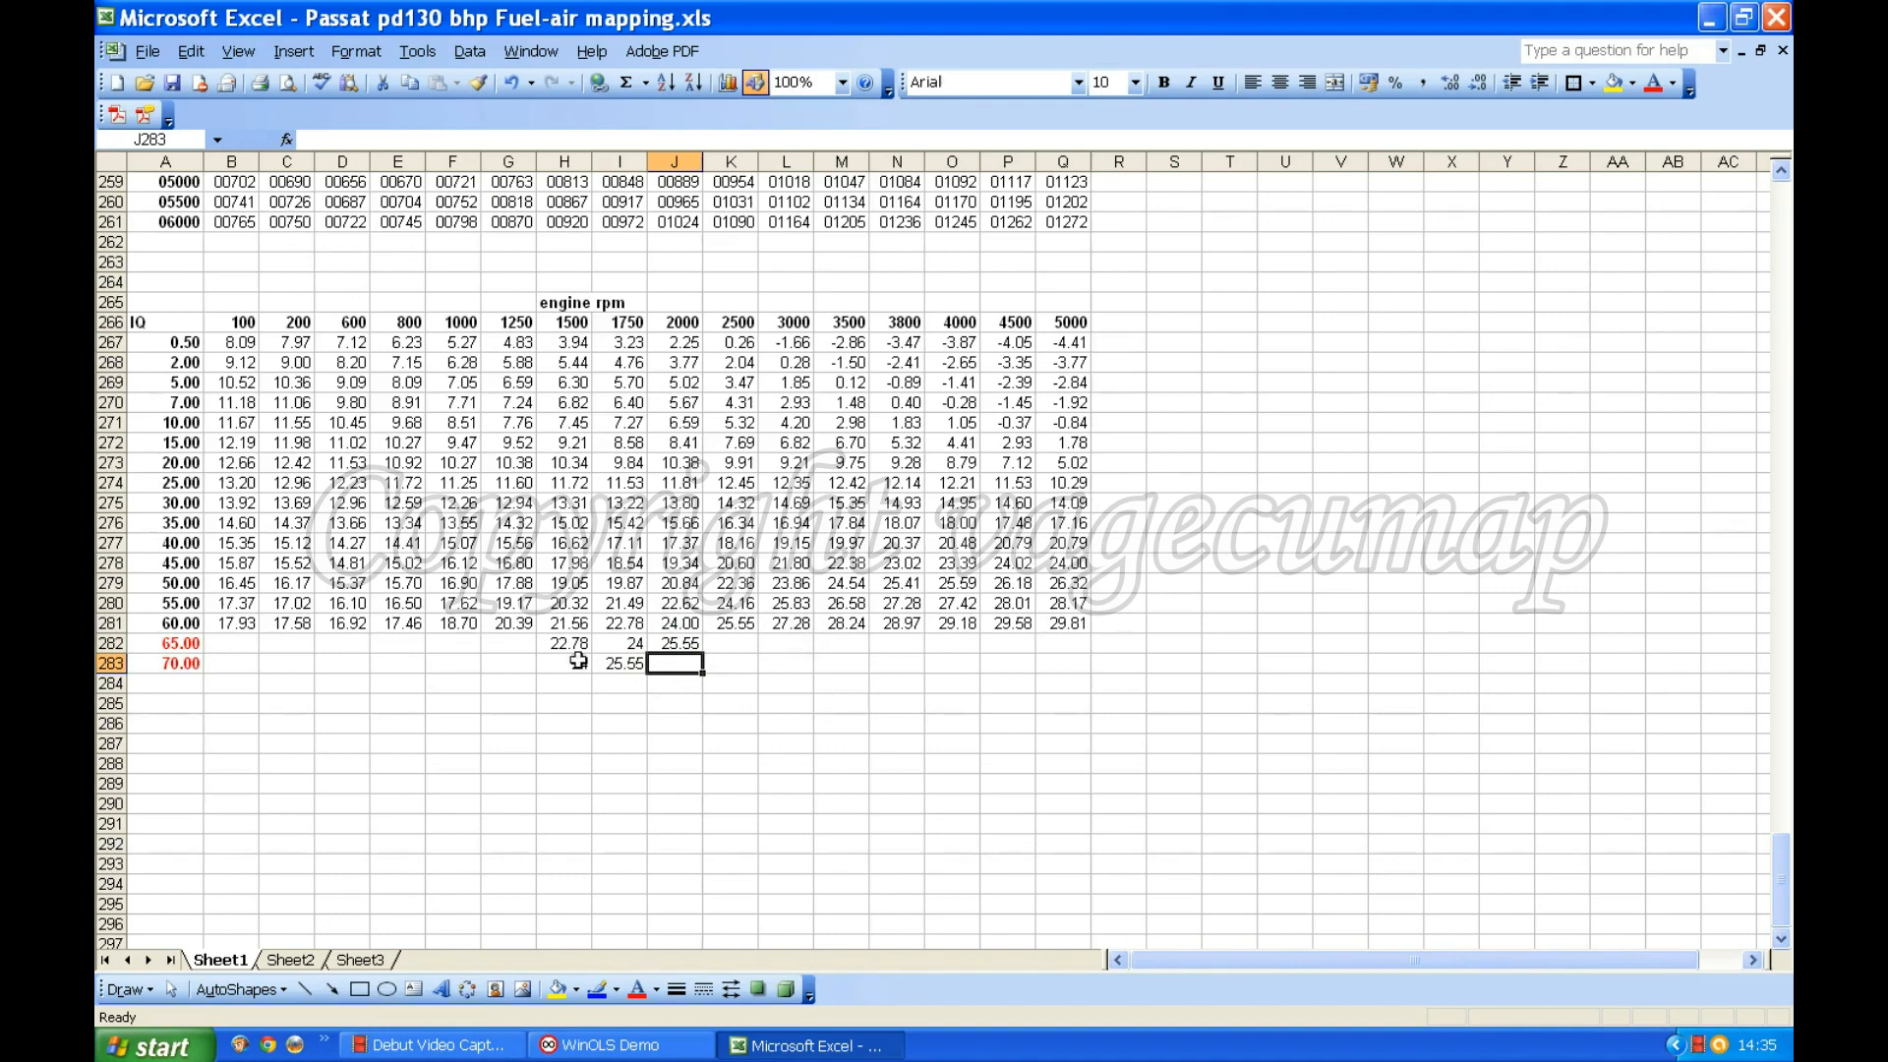
{"action": "type", "text": "27.2"}
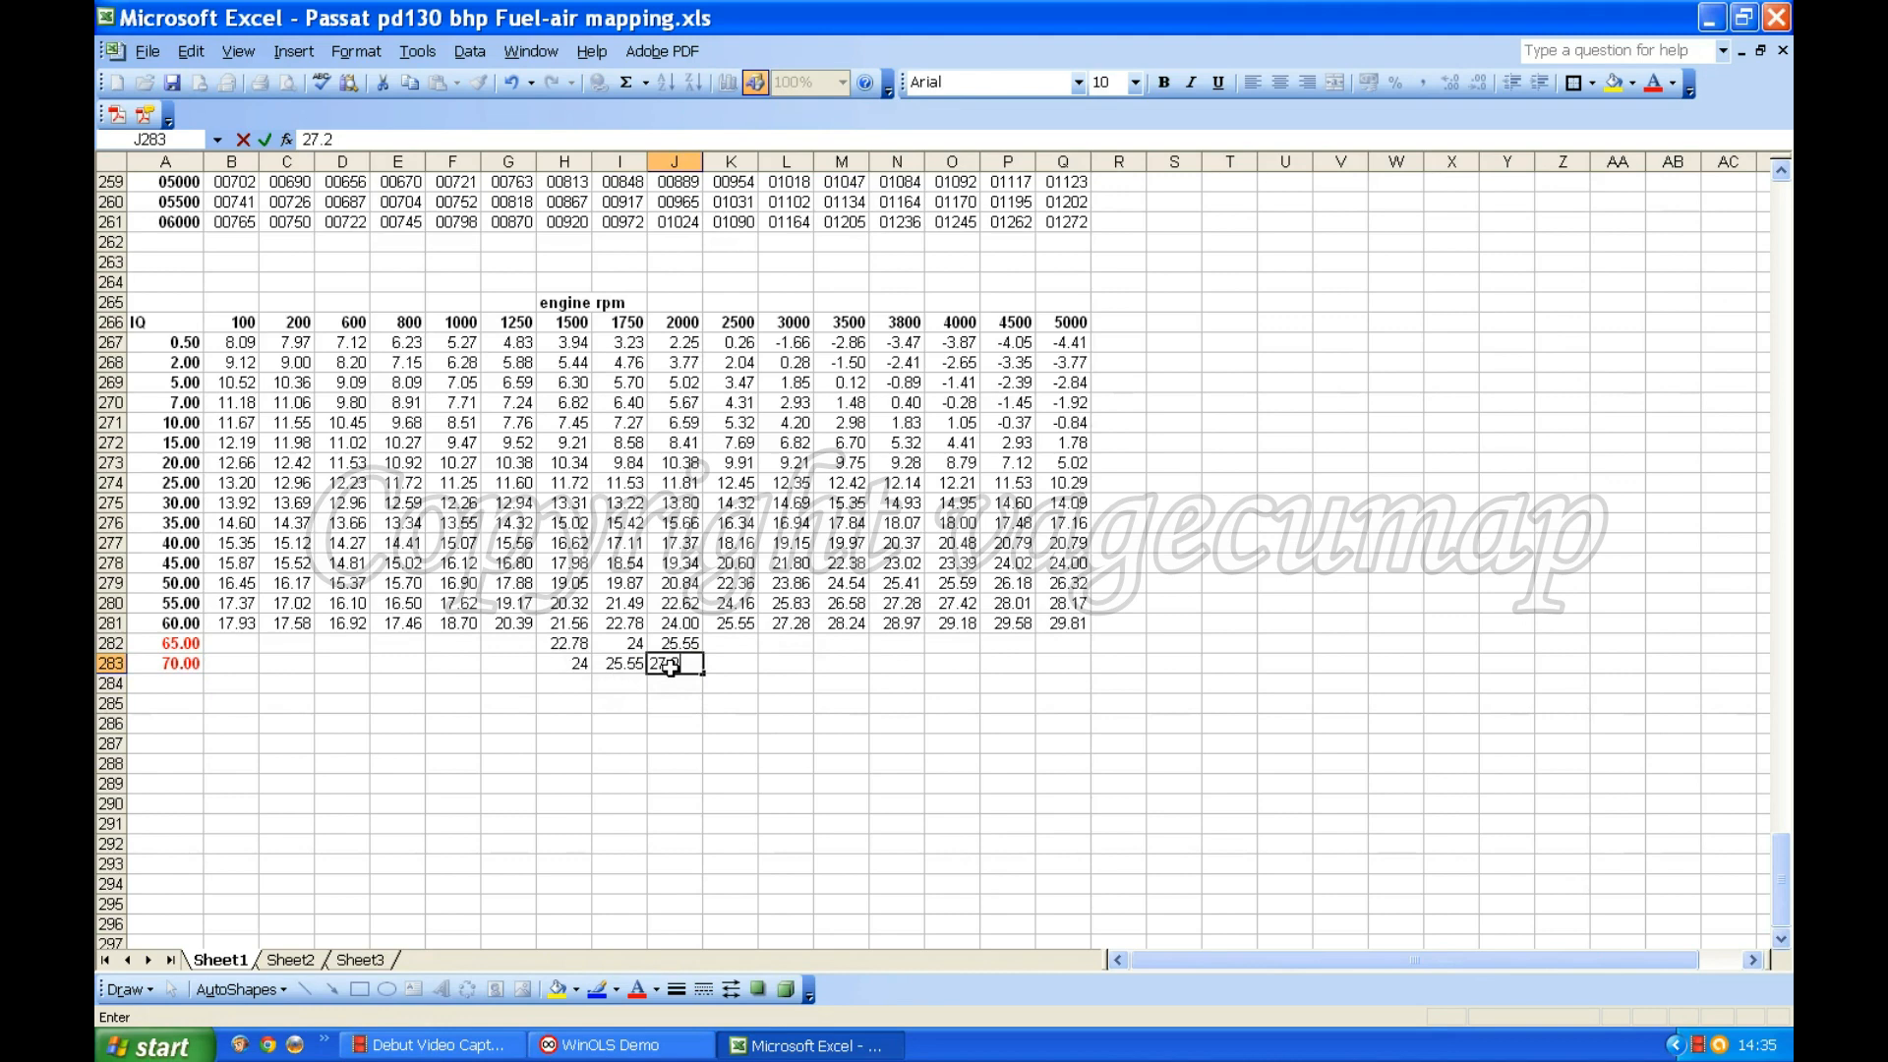
{"action": "type", "text": "8"}
Fill the 2500 rpm column for the new IQ rows with 27.28 at 65.00 and 28.24 at 70.00.
{"action": "left_click", "coordinate": [730, 644]}
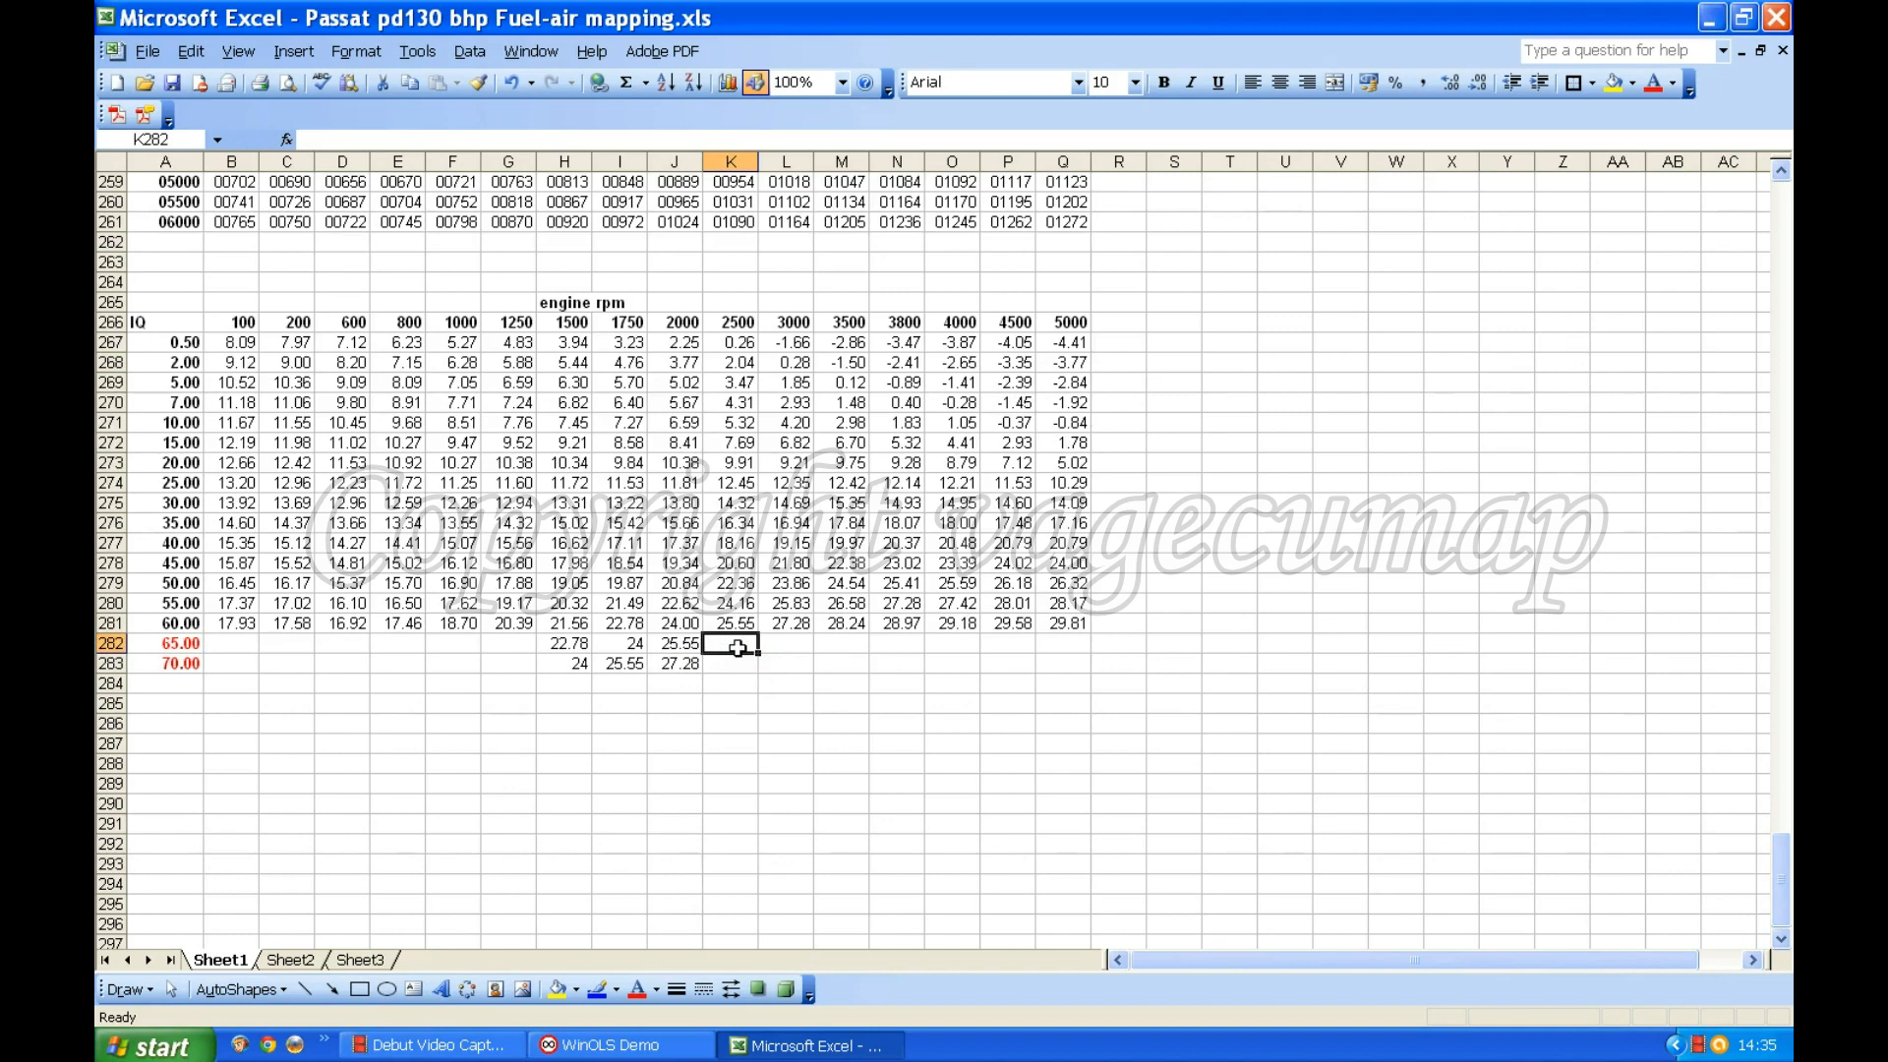
{"action": "type", "text": "27"}
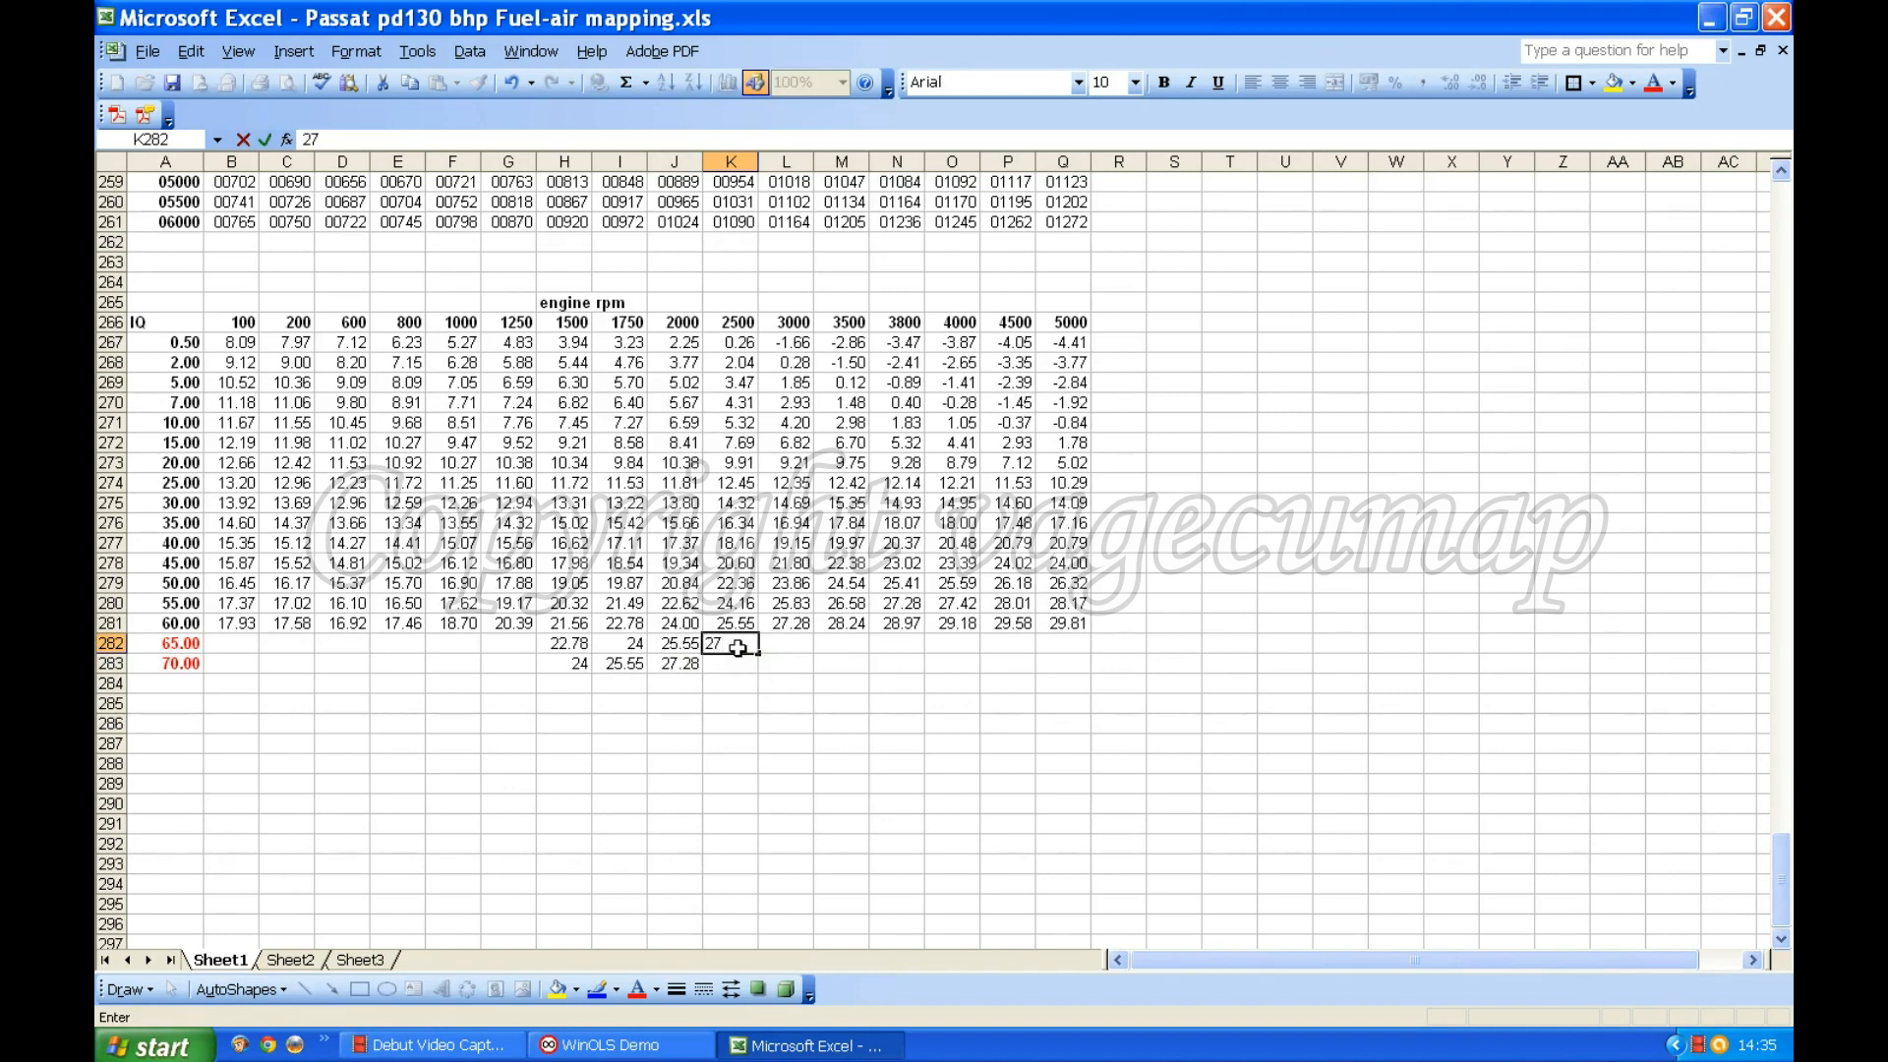
{"action": "type", "text": ".28"}
{"action": "left_click", "coordinate": [734, 669]}
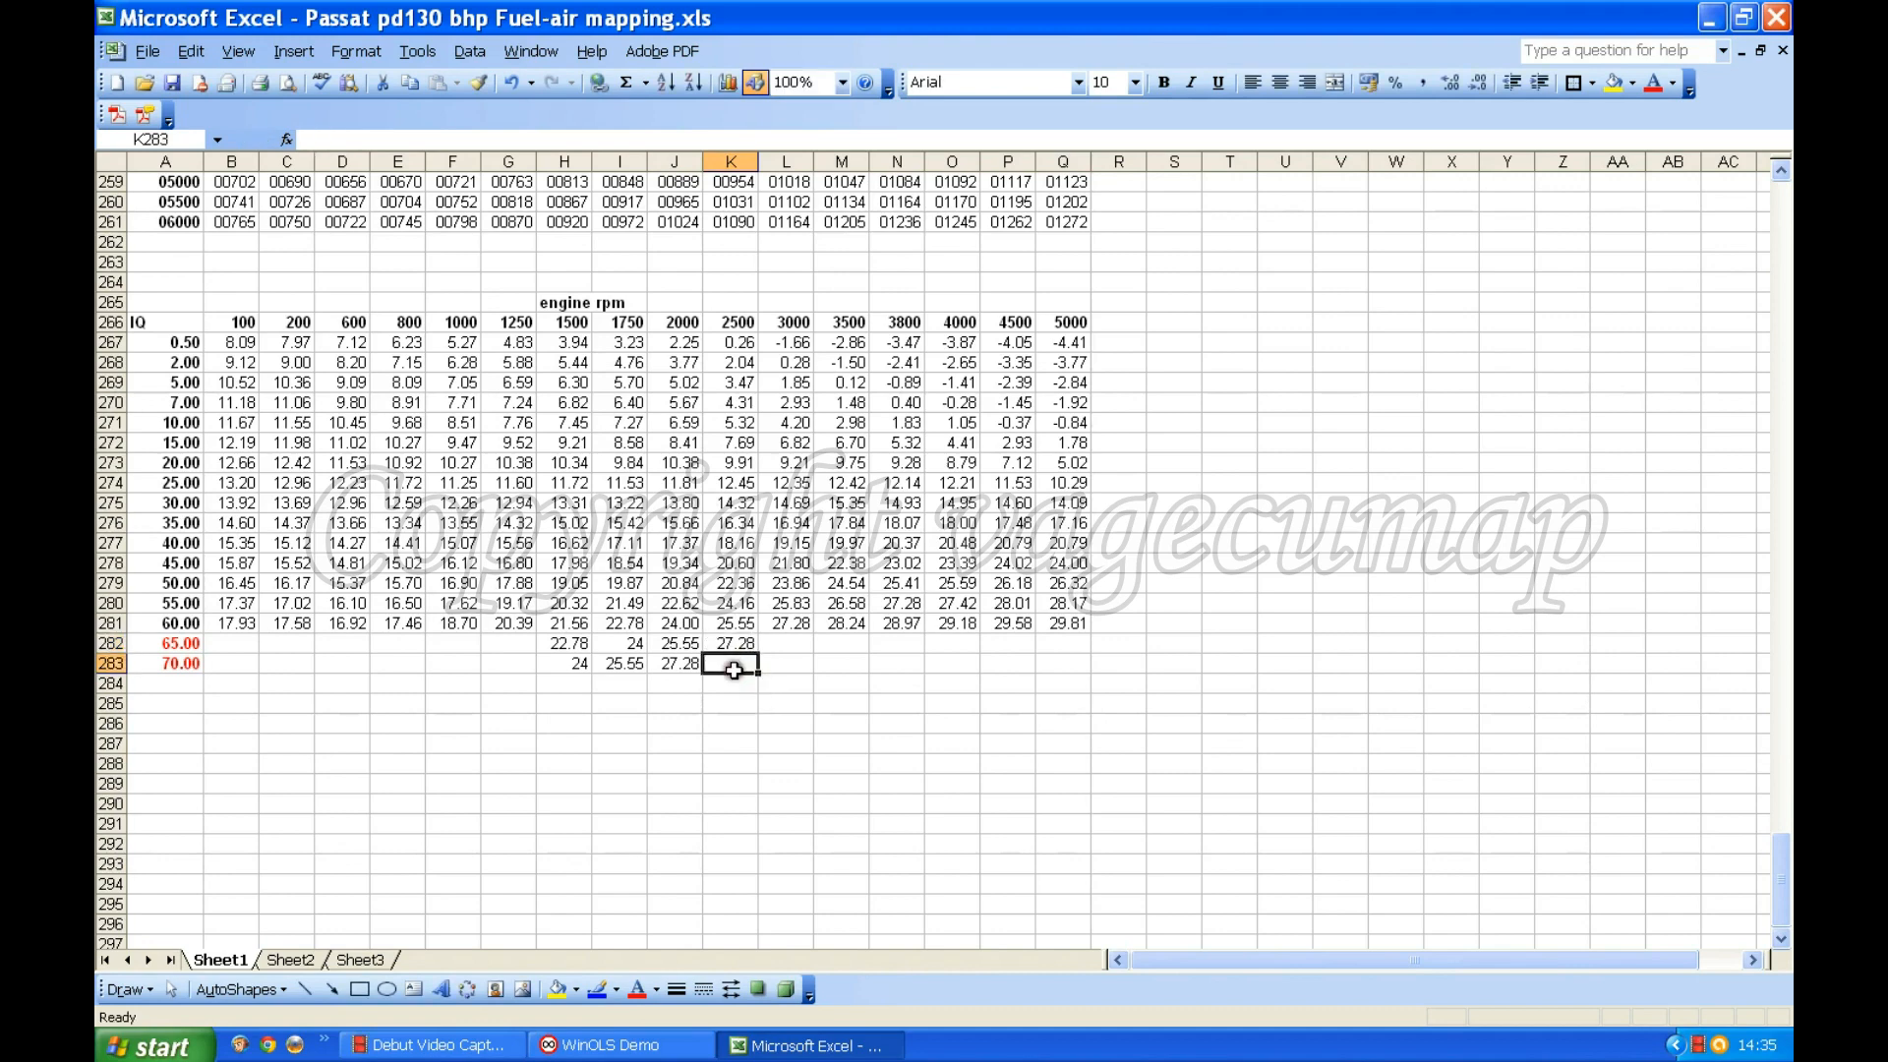
{"action": "type", "text": "28."}
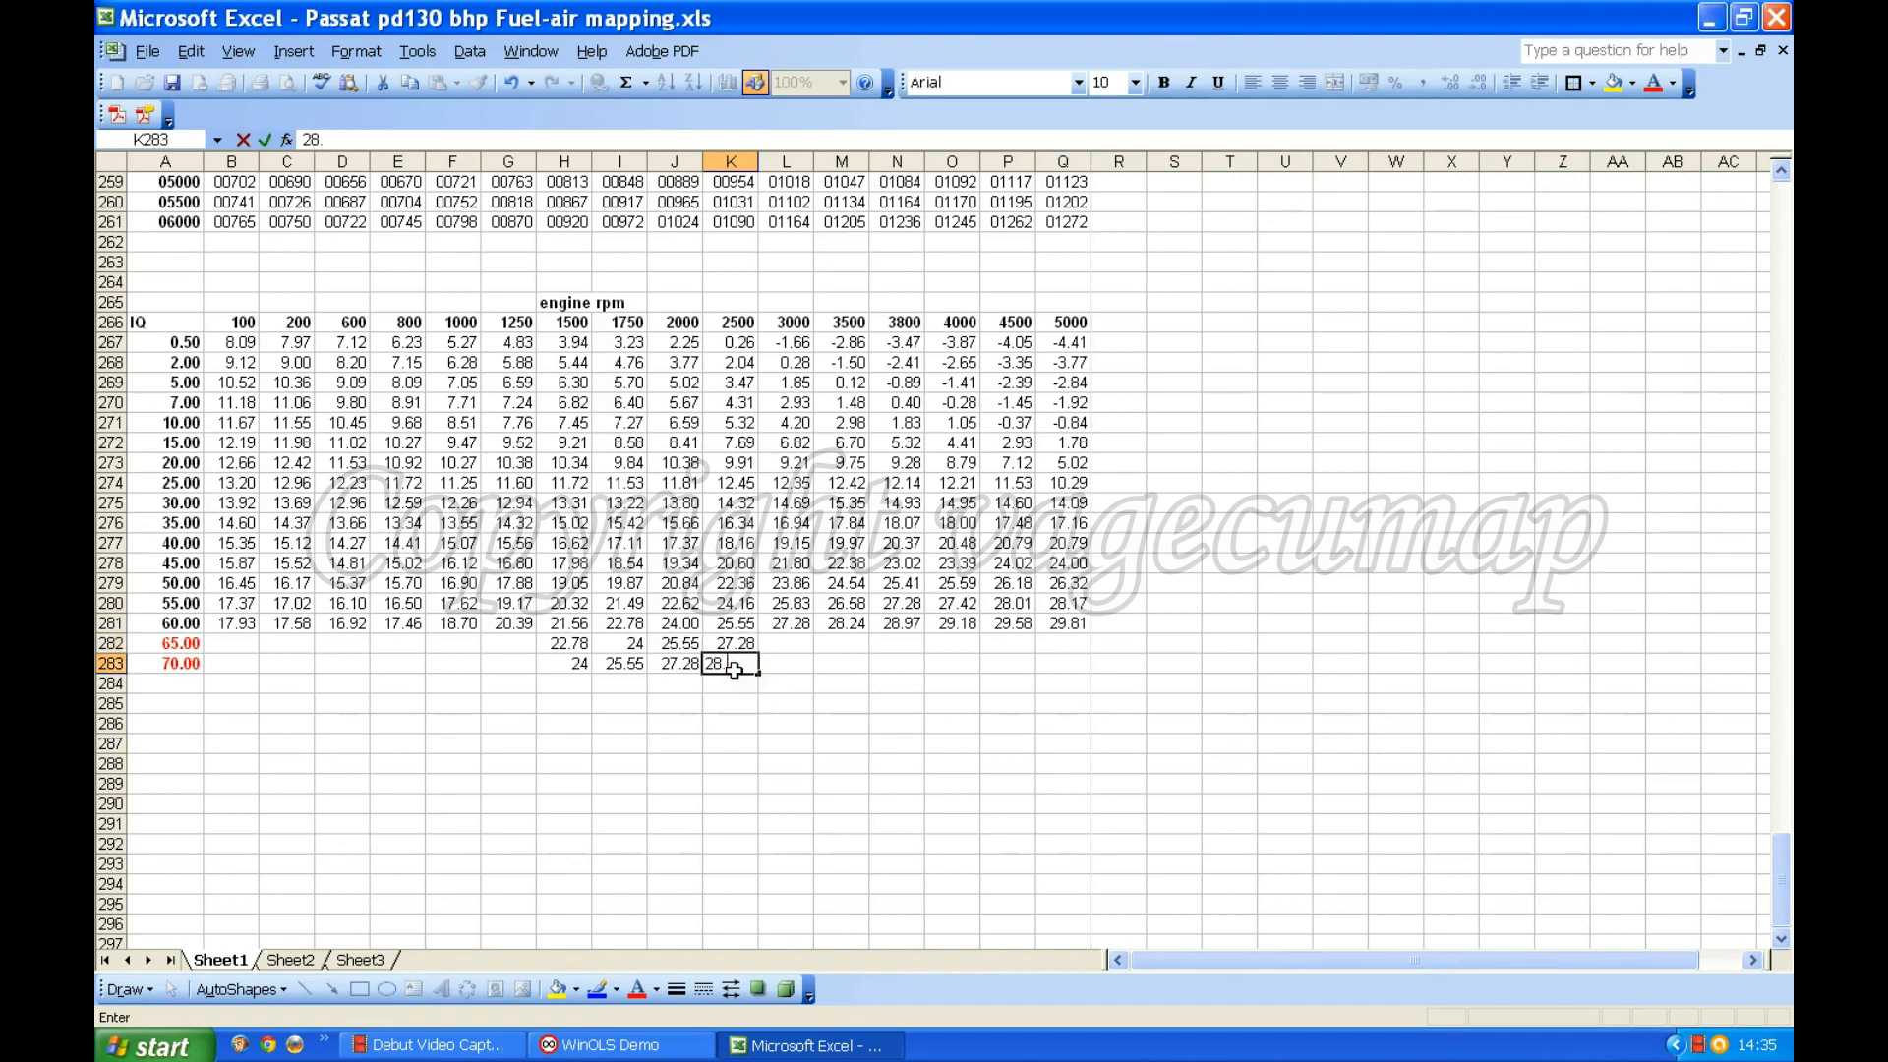
{"action": "type", "text": "24"}
Fill the 3000 rpm column for the new IQ rows with 28.24 at 65.00 and 28.97 at 70.00.
{"action": "left_click", "coordinate": [785, 643]}
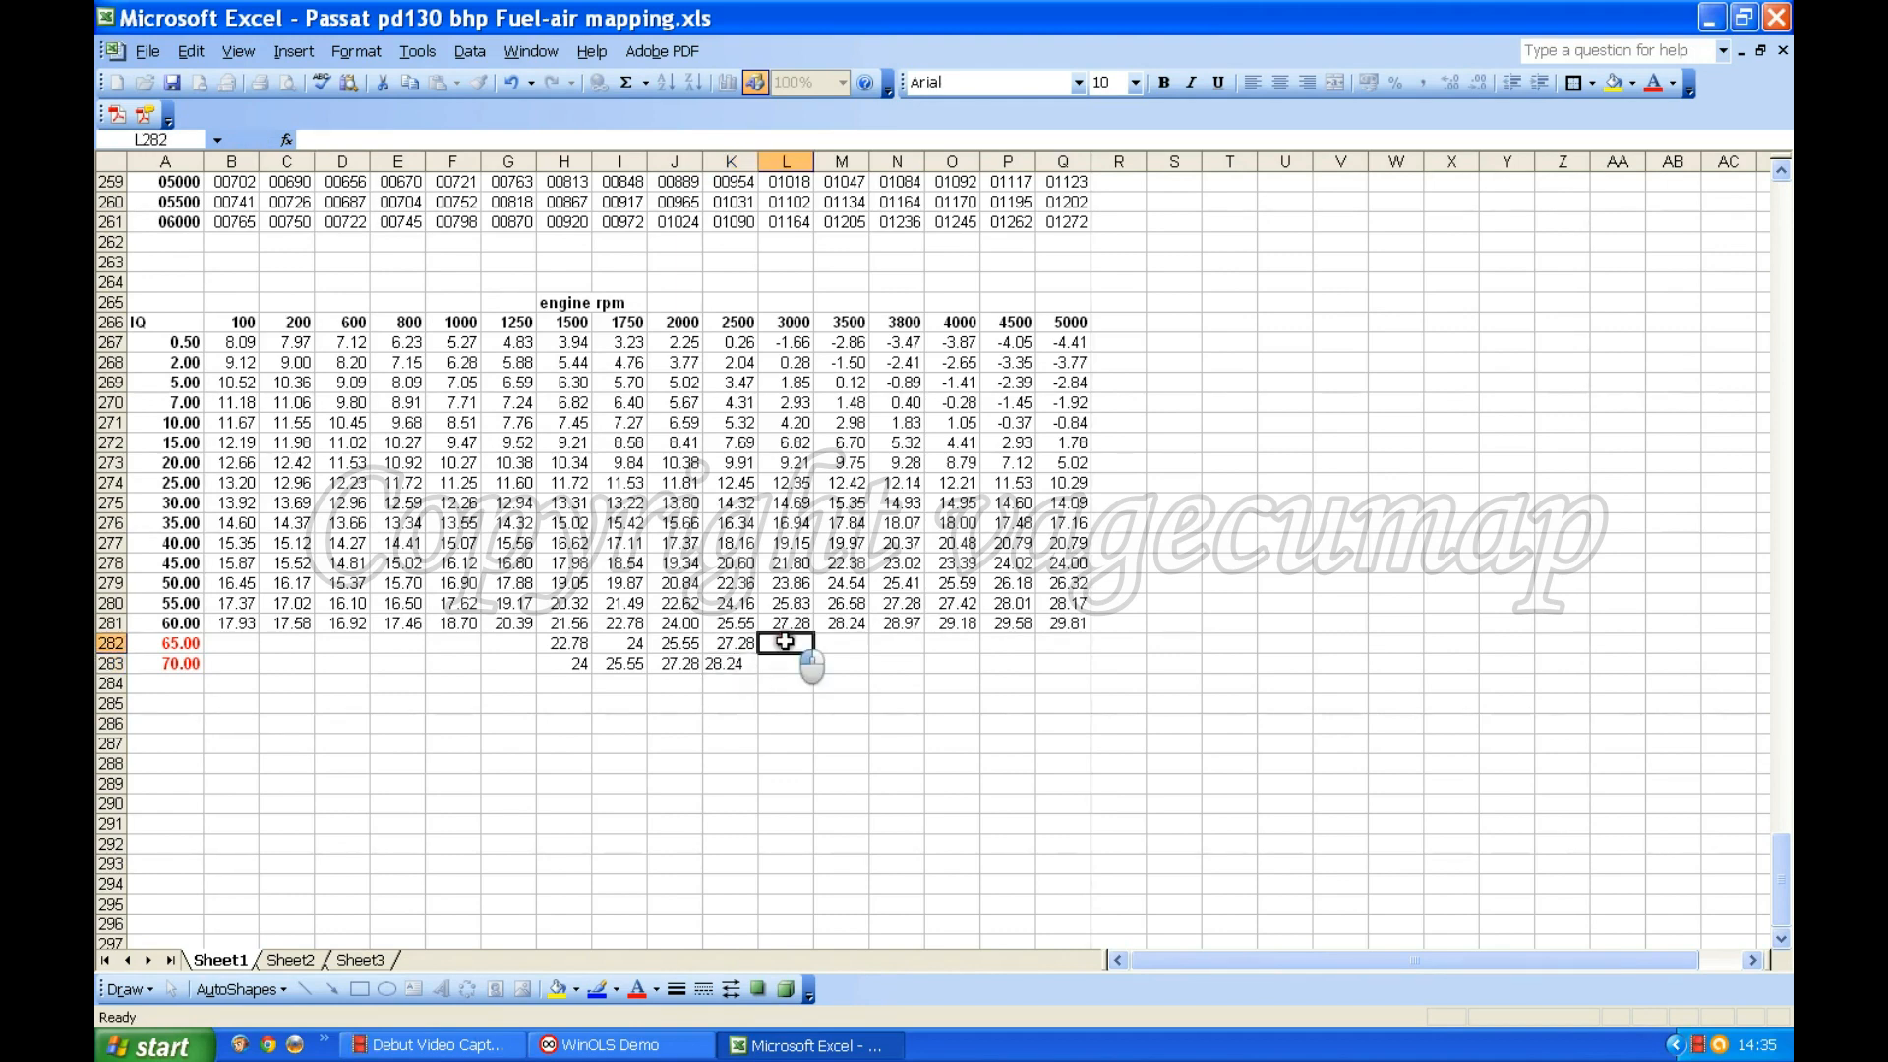
{"action": "type", "text": "28.24"}
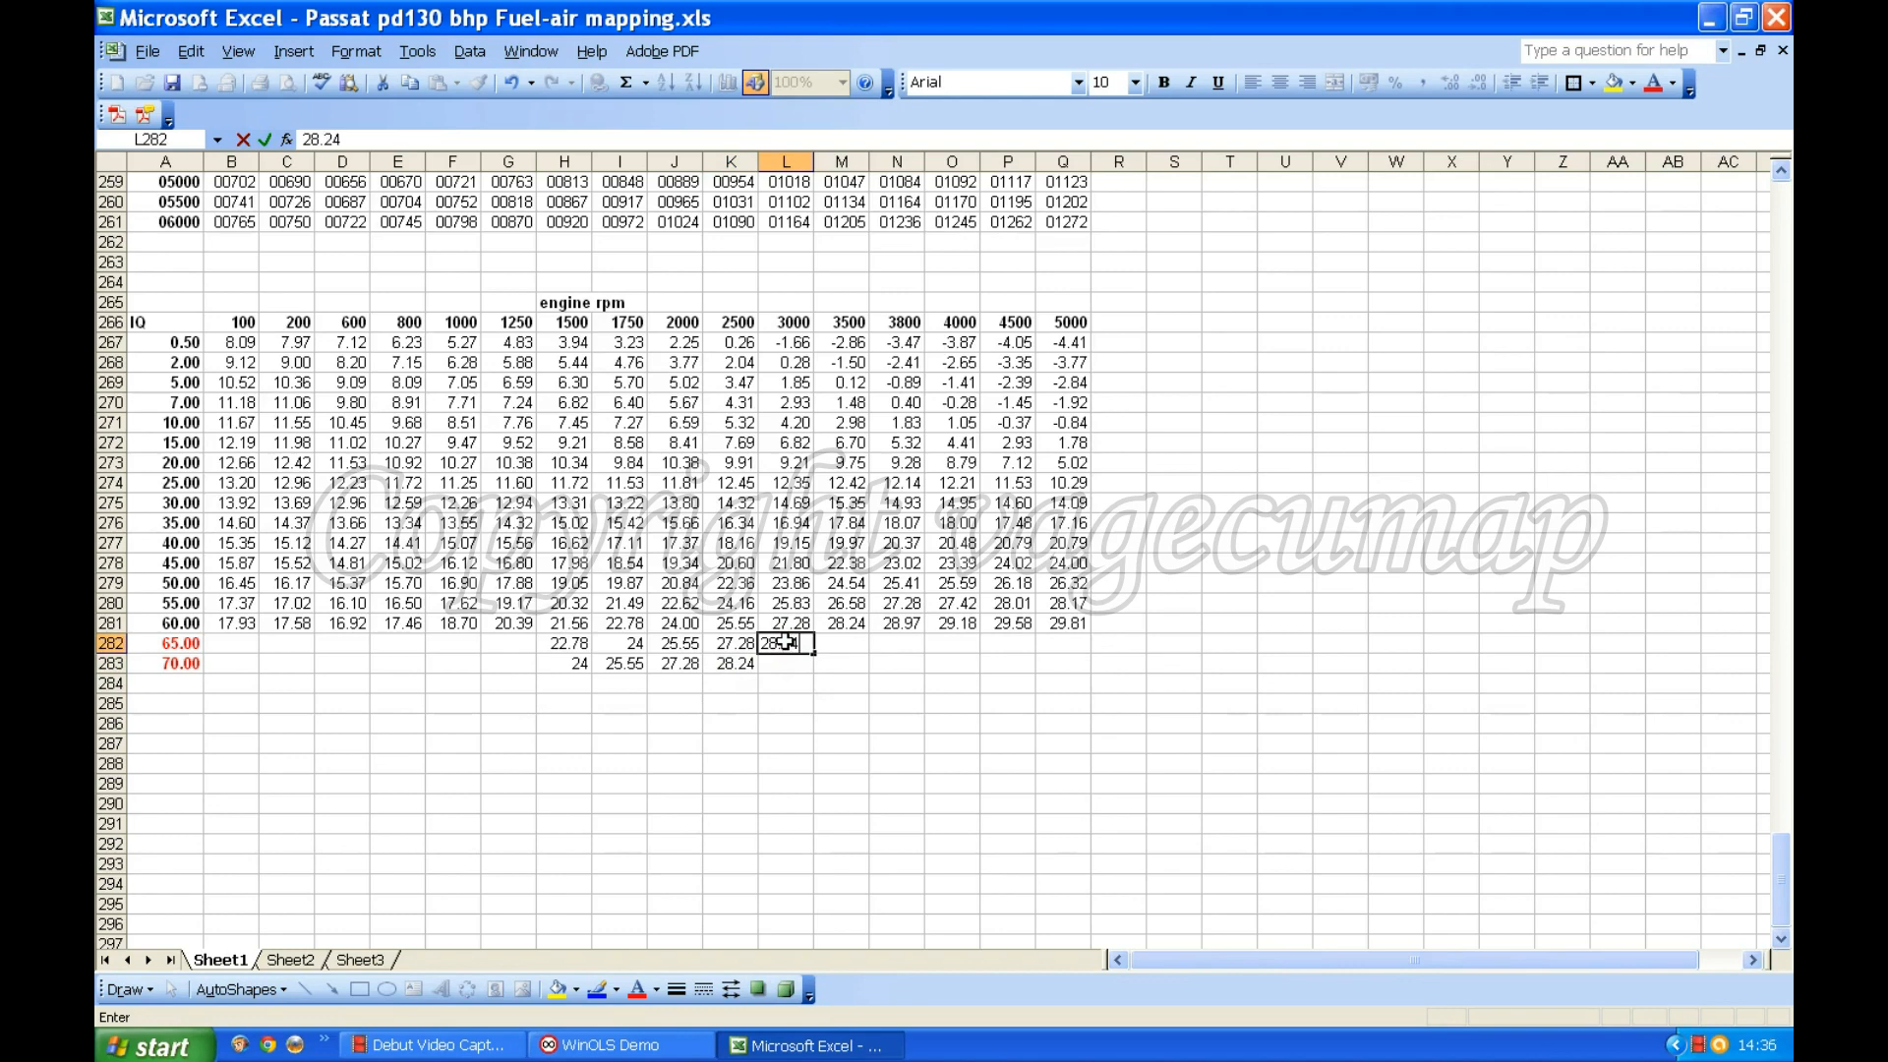
{"action": "left_click", "coordinate": [783, 665]}
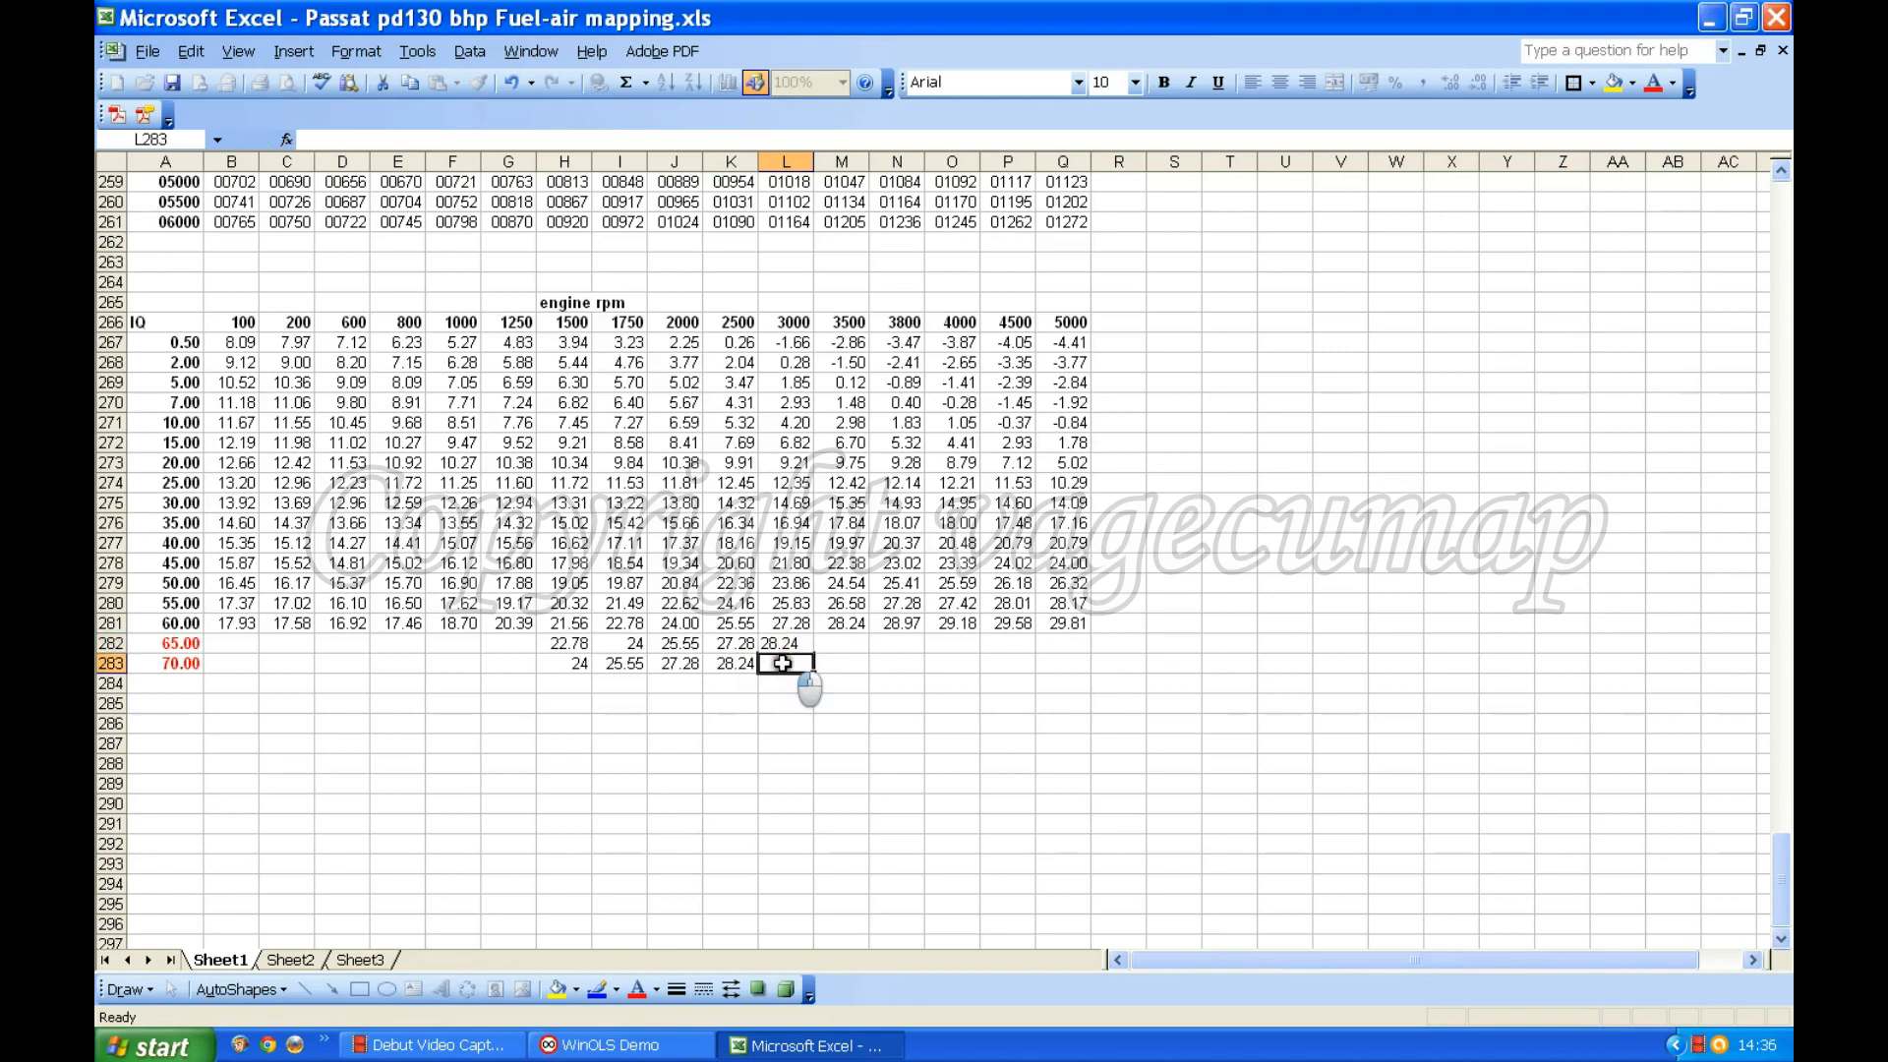
{"action": "type", "text": "28.97"}
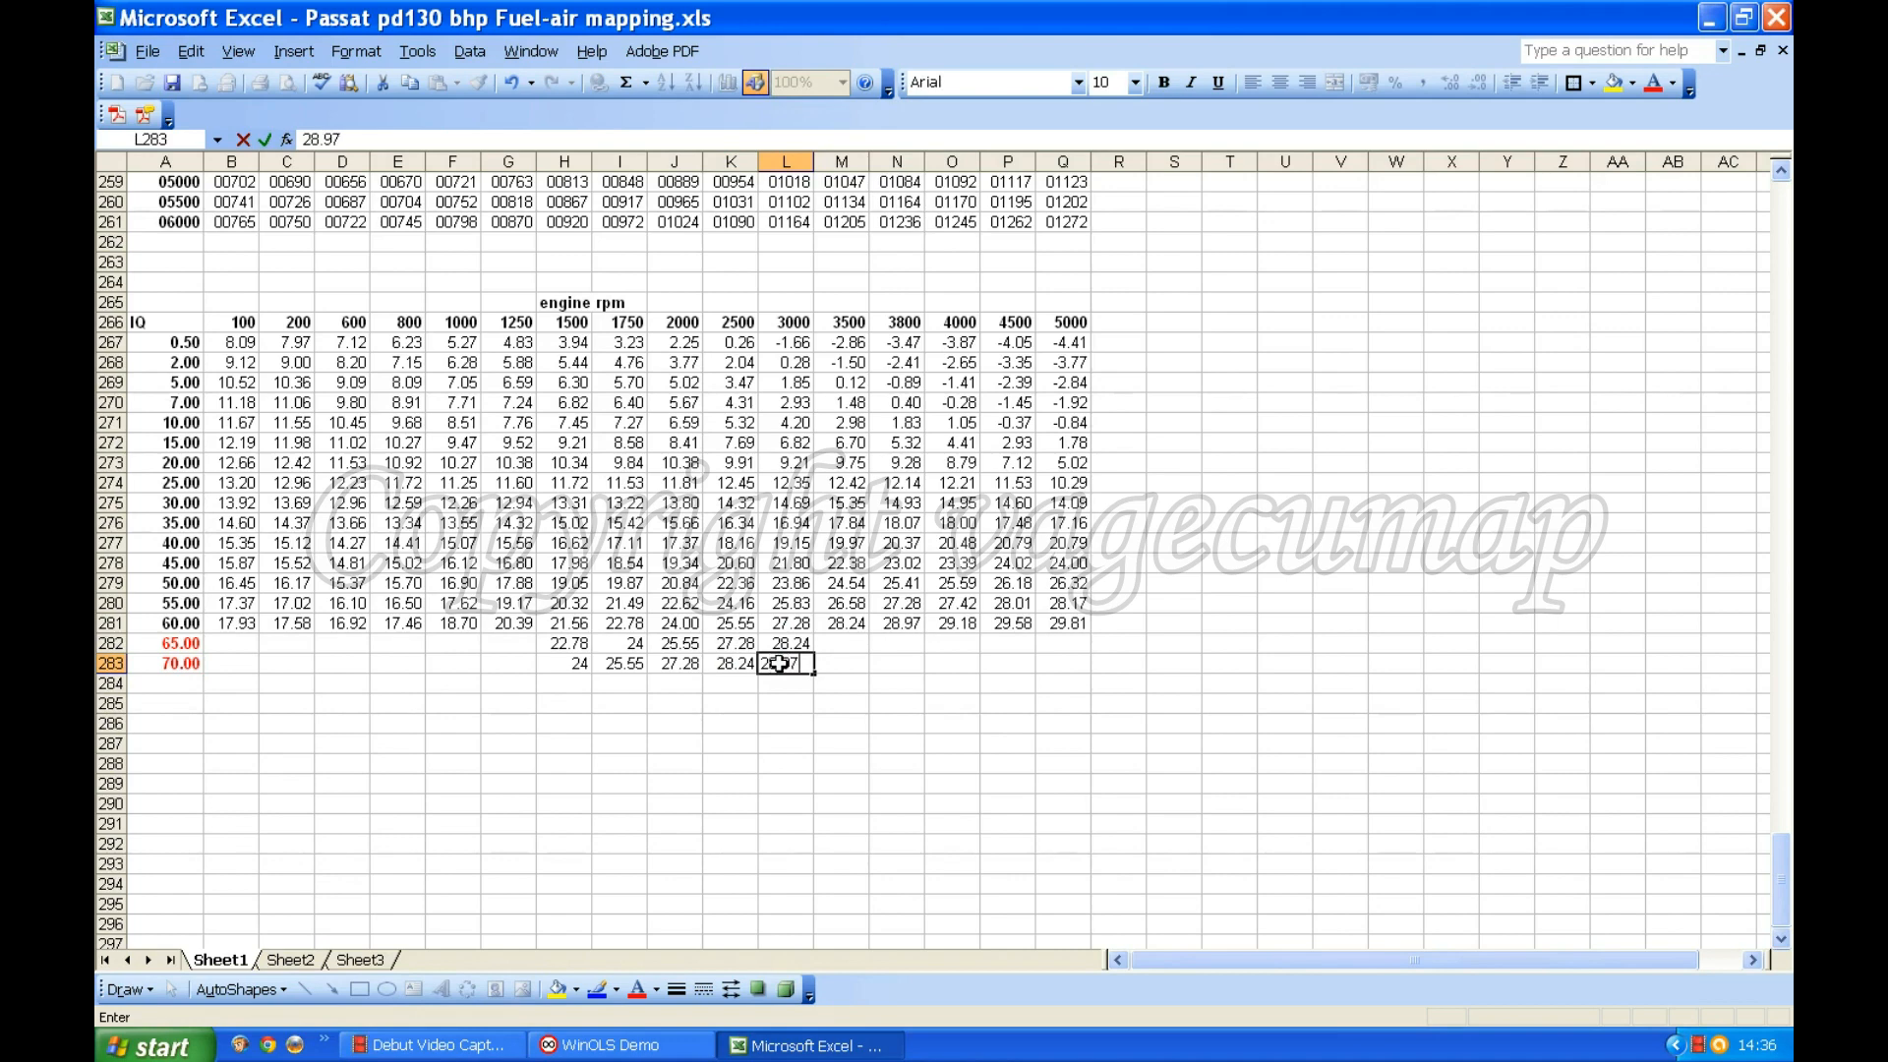
Fill the 3500 rpm column for the new IQ rows with 28.97 at 65.00 and 29.18 at 70.00.
{"action": "left_click", "coordinate": [836, 643]}
{"action": "type", "text": "28.97"}
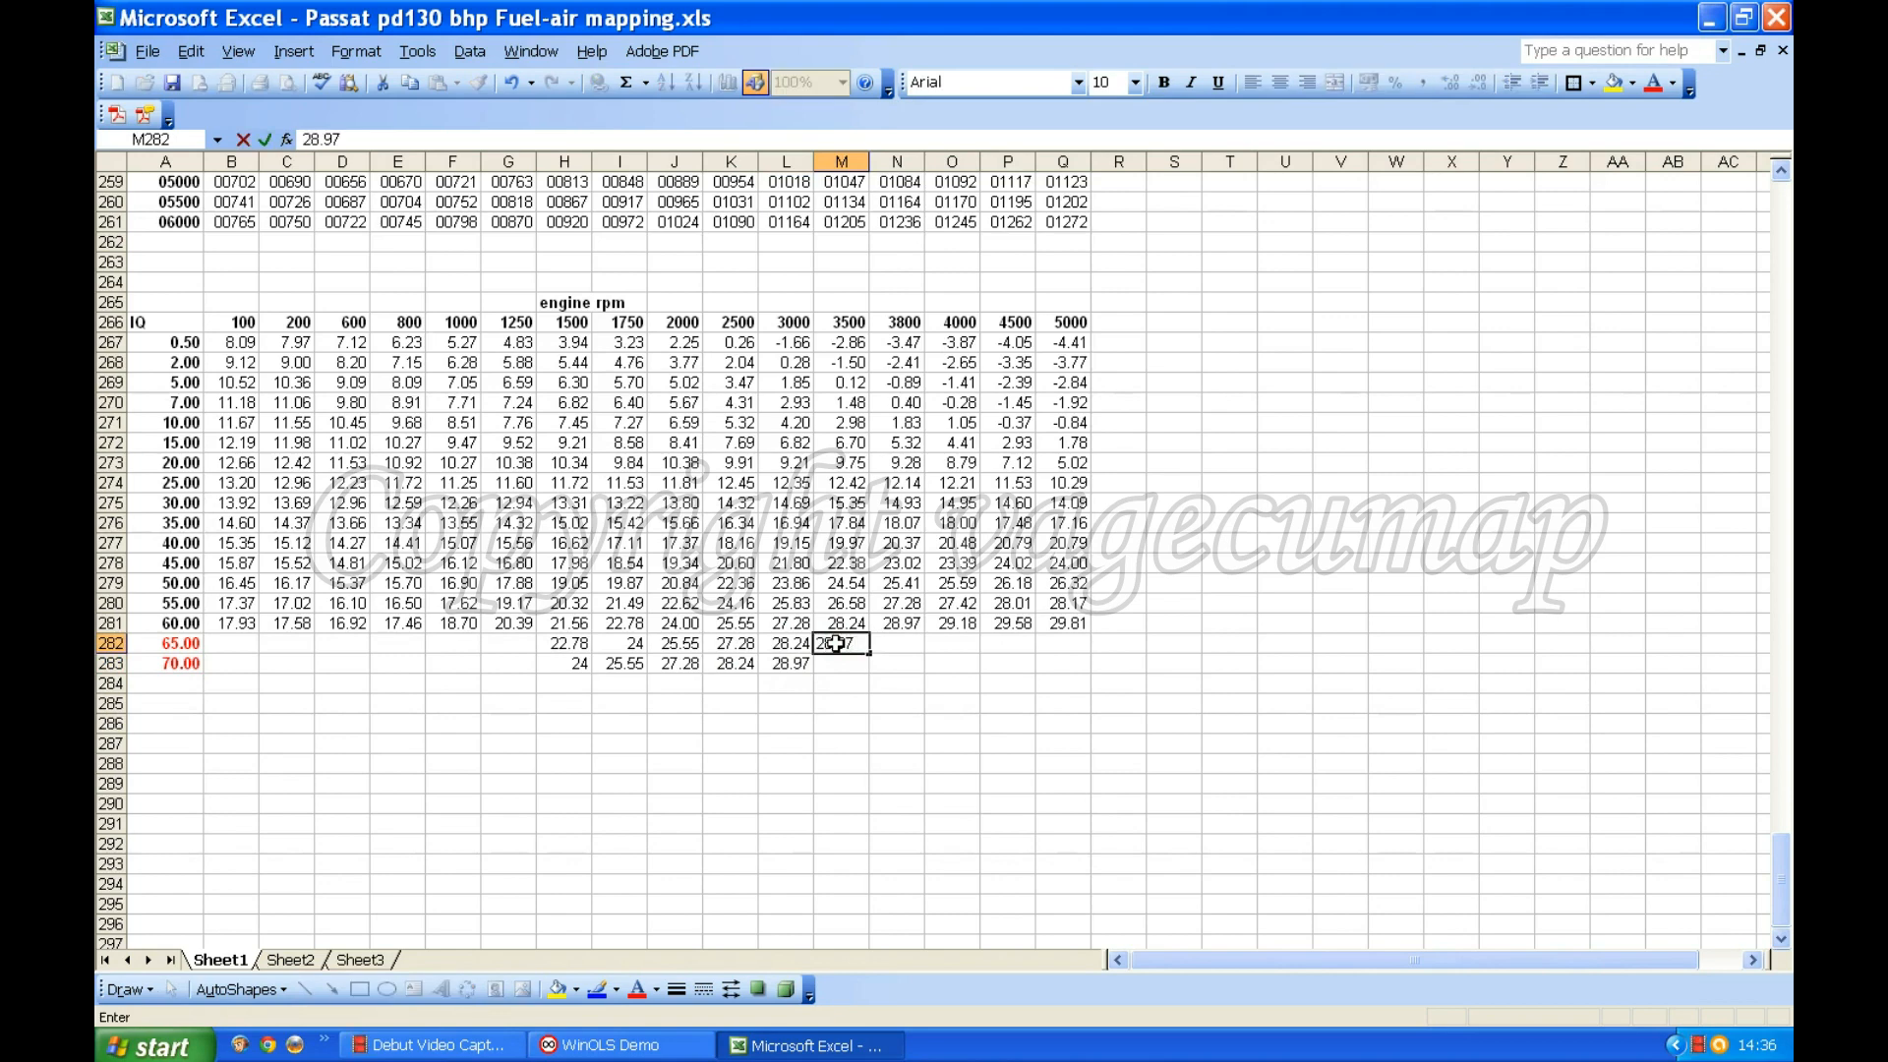
{"action": "left_click", "coordinate": [835, 666]}
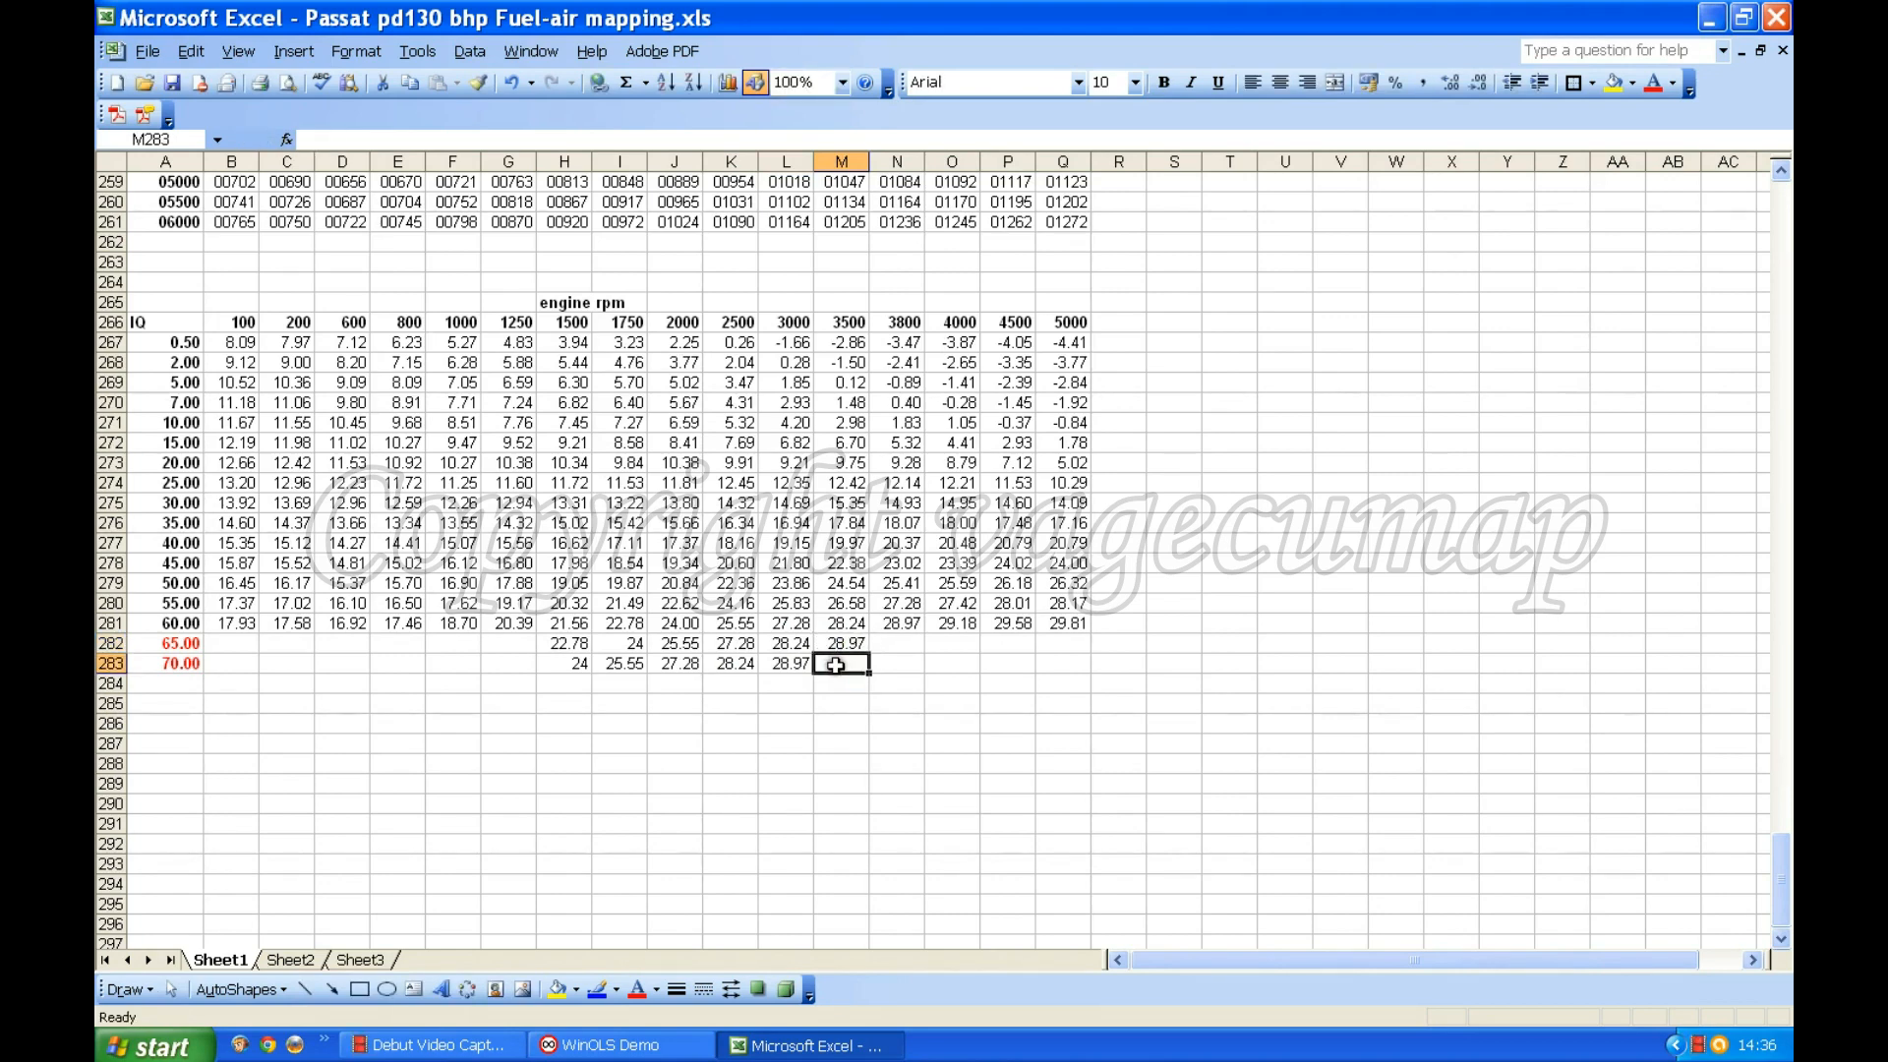
{"action": "type", "text": "29.18"}
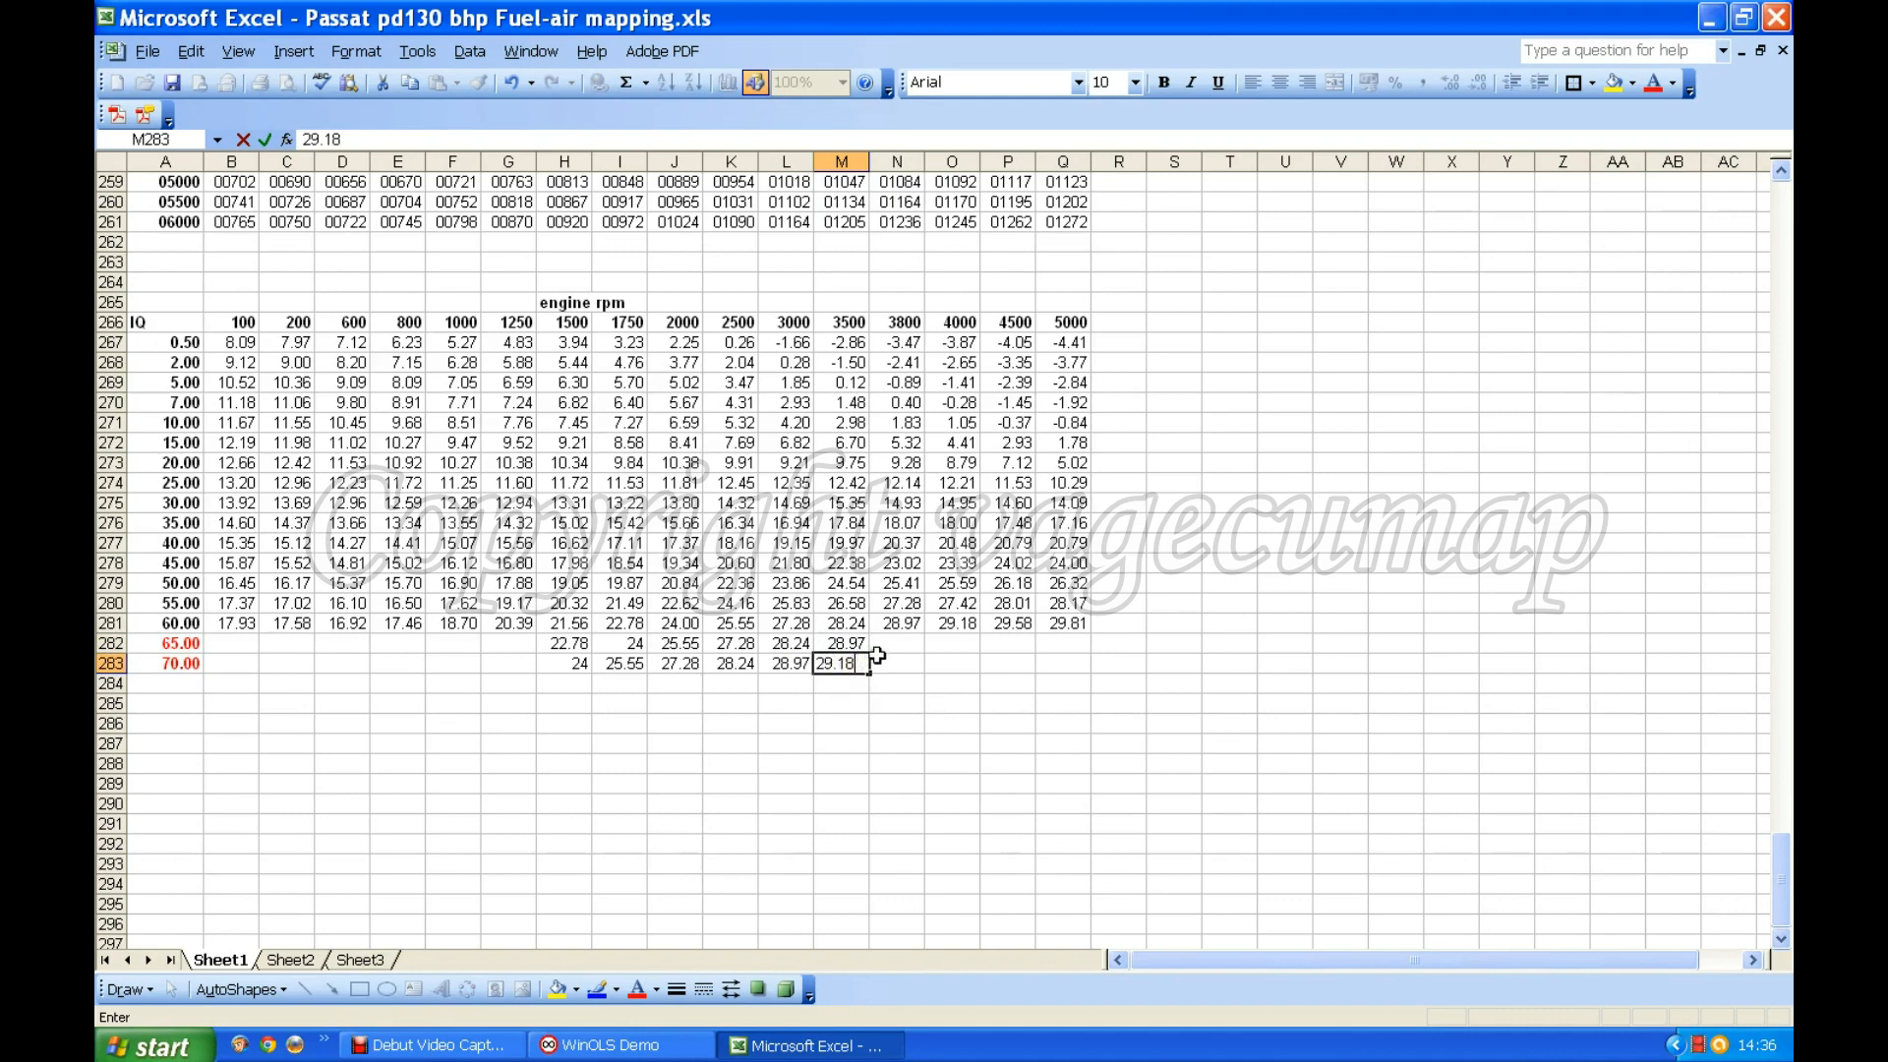
Fill the 3800 rpm column for the new IQ rows with 29.18 at 65.00 and 29.58 at 70.00.
{"action": "left_click", "coordinate": [891, 644]}
{"action": "type", "text": "2"}
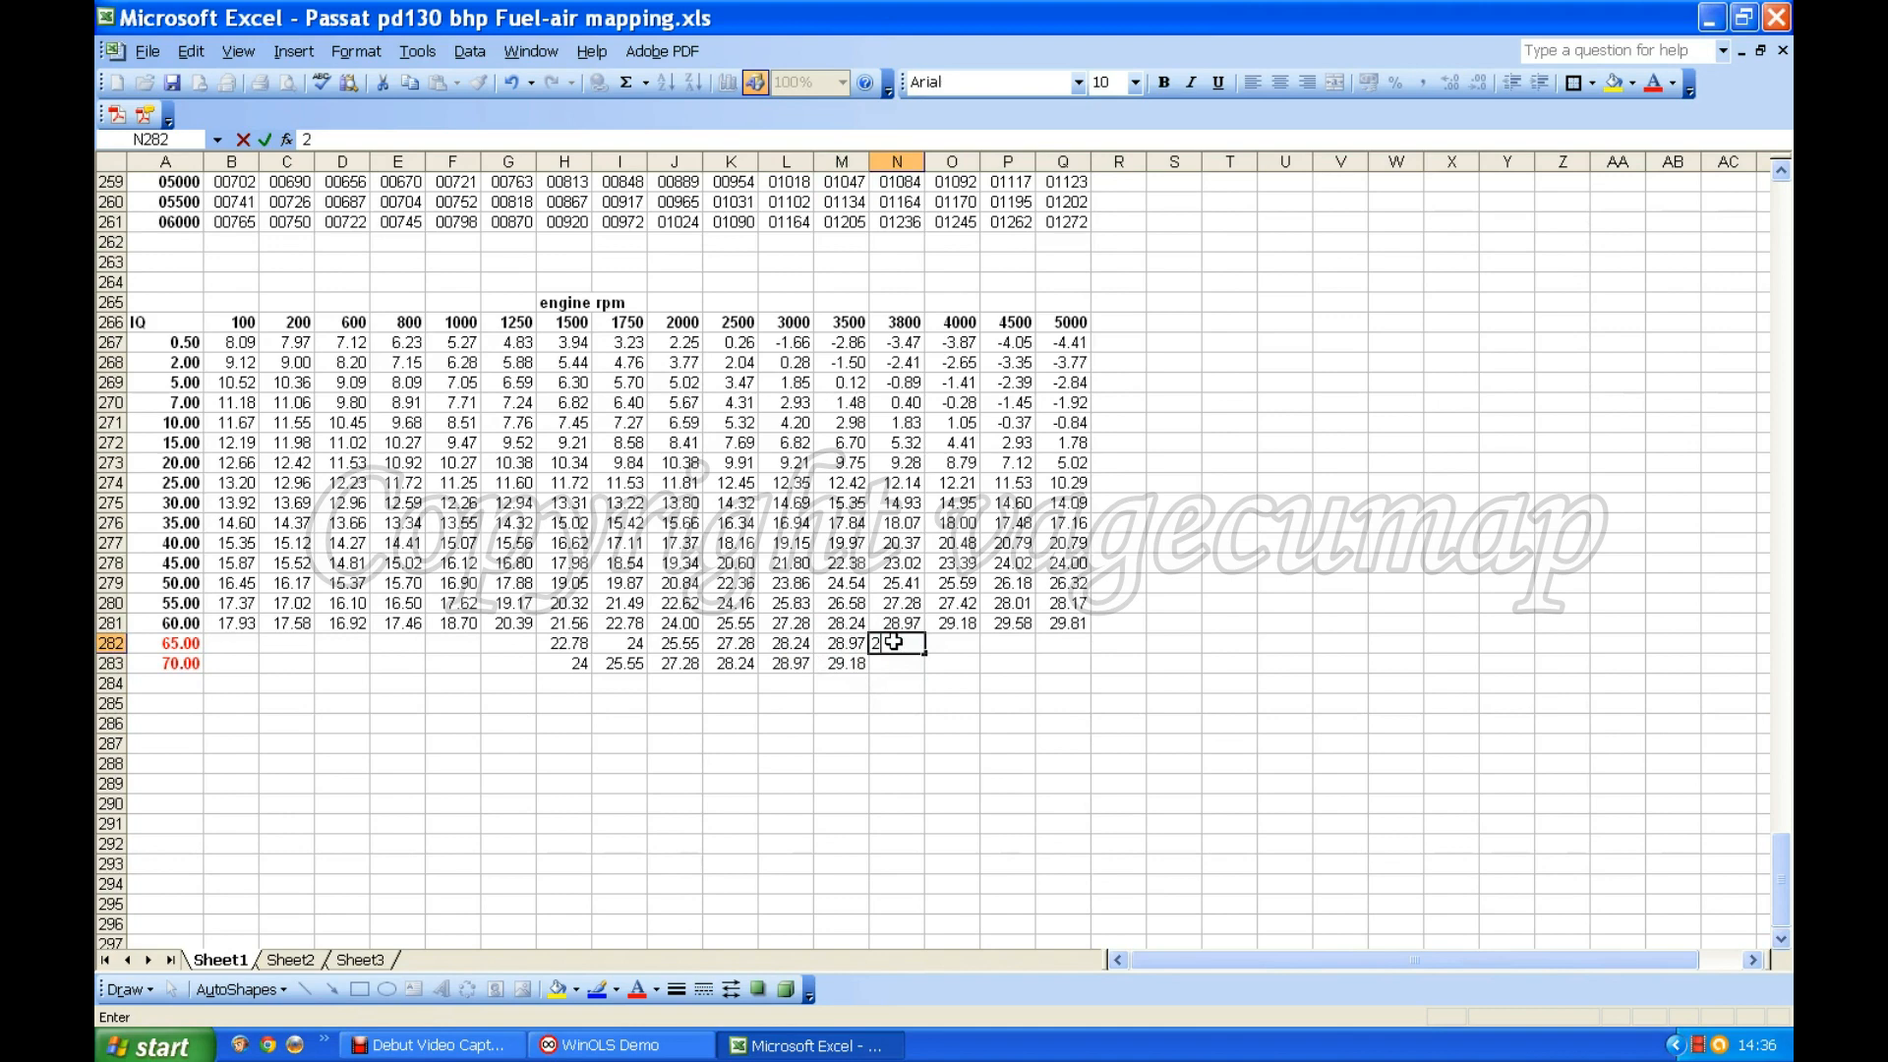
{"action": "type", "text": "9.18"}
{"action": "left_click", "coordinate": [902, 665]}
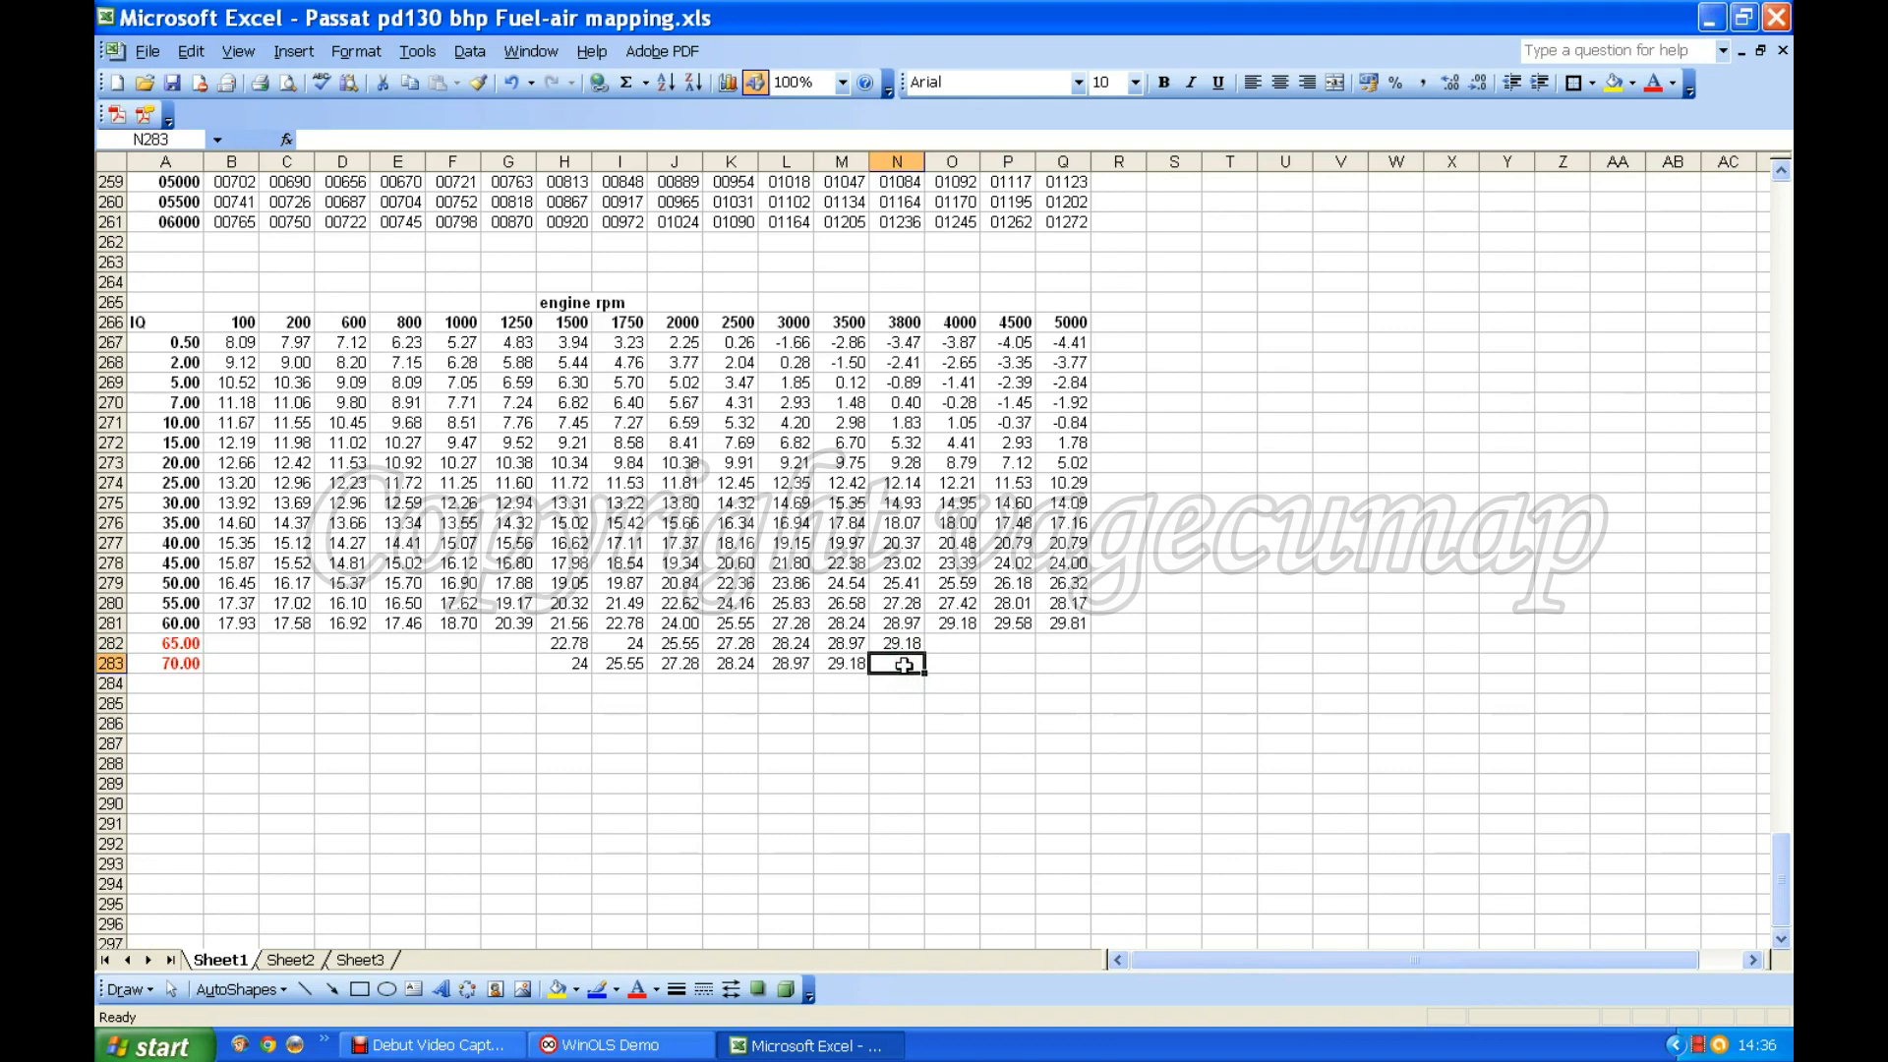
{"action": "type", "text": "29"}
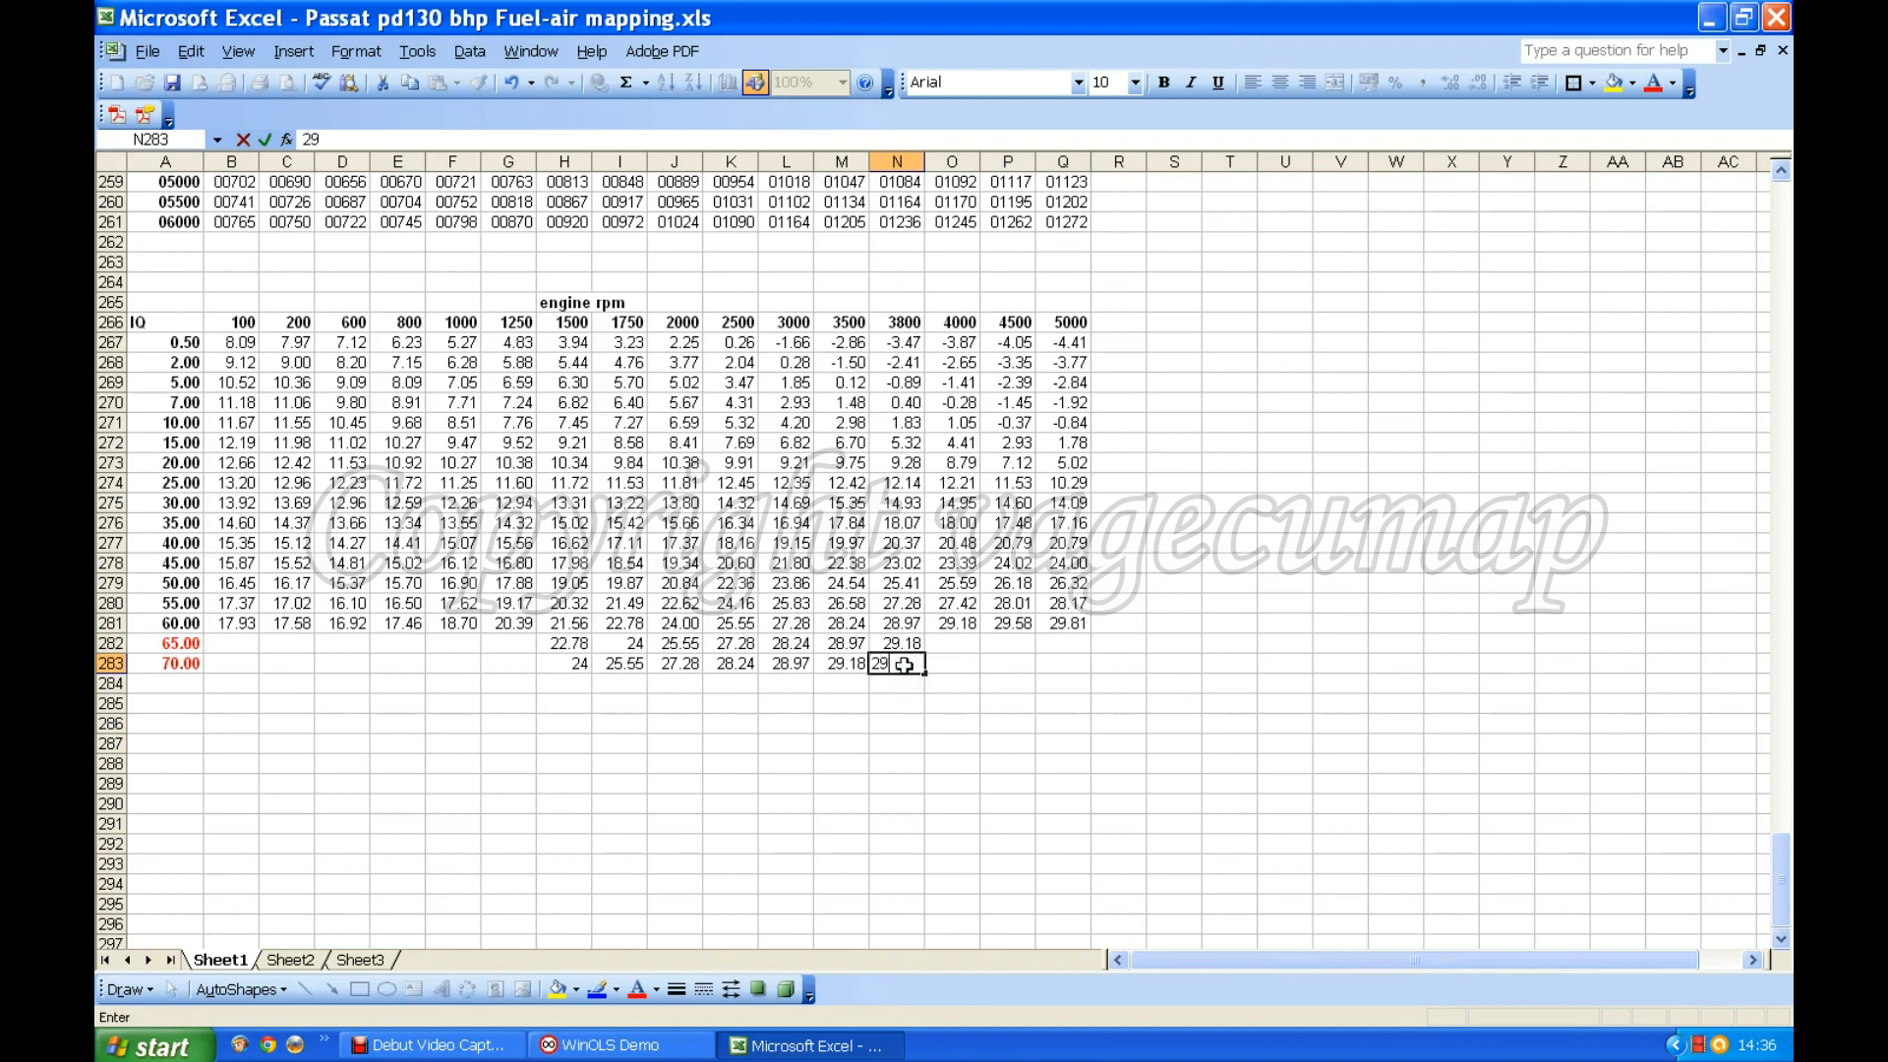
{"action": "type", "text": ".58"}
Fill the 4000 rpm column for the new IQ rows with 29.58 at 65.00 and 29.81 at 70.00.
{"action": "left_click", "coordinate": [954, 643]}
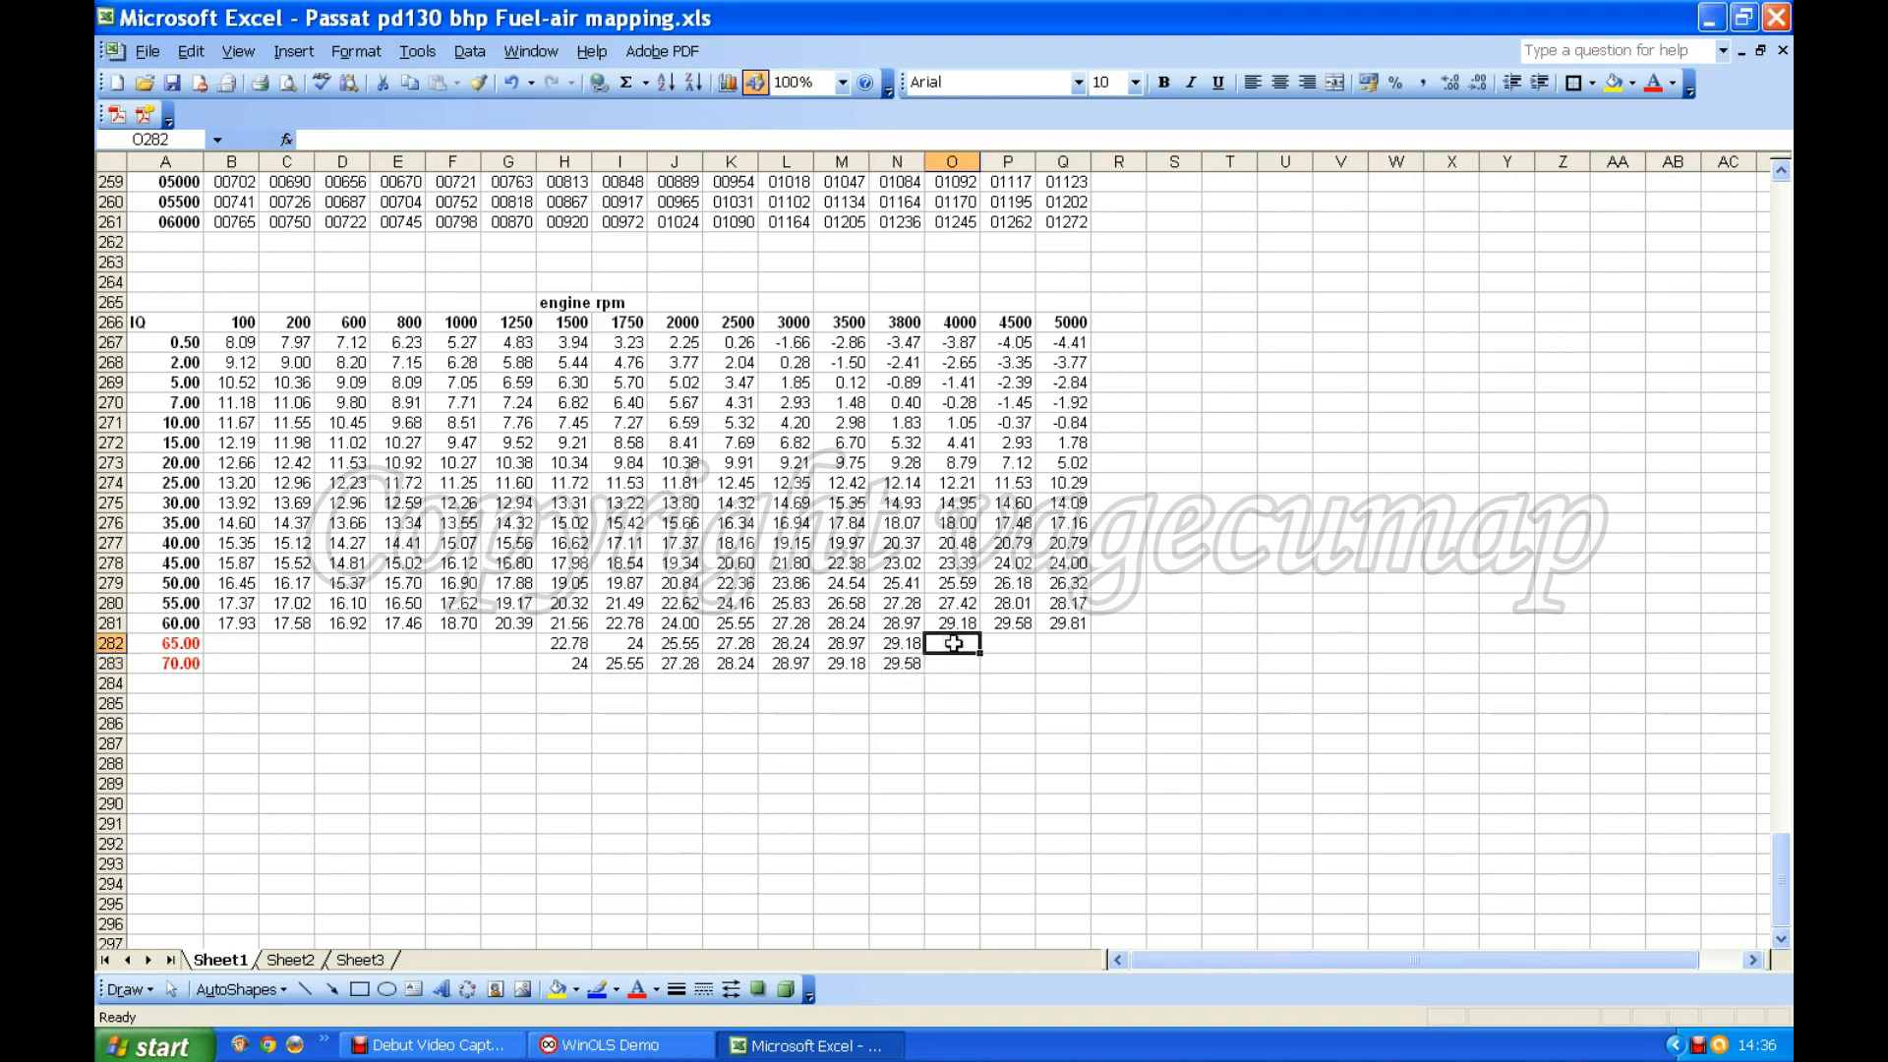
{"action": "type", "text": "29.58"}
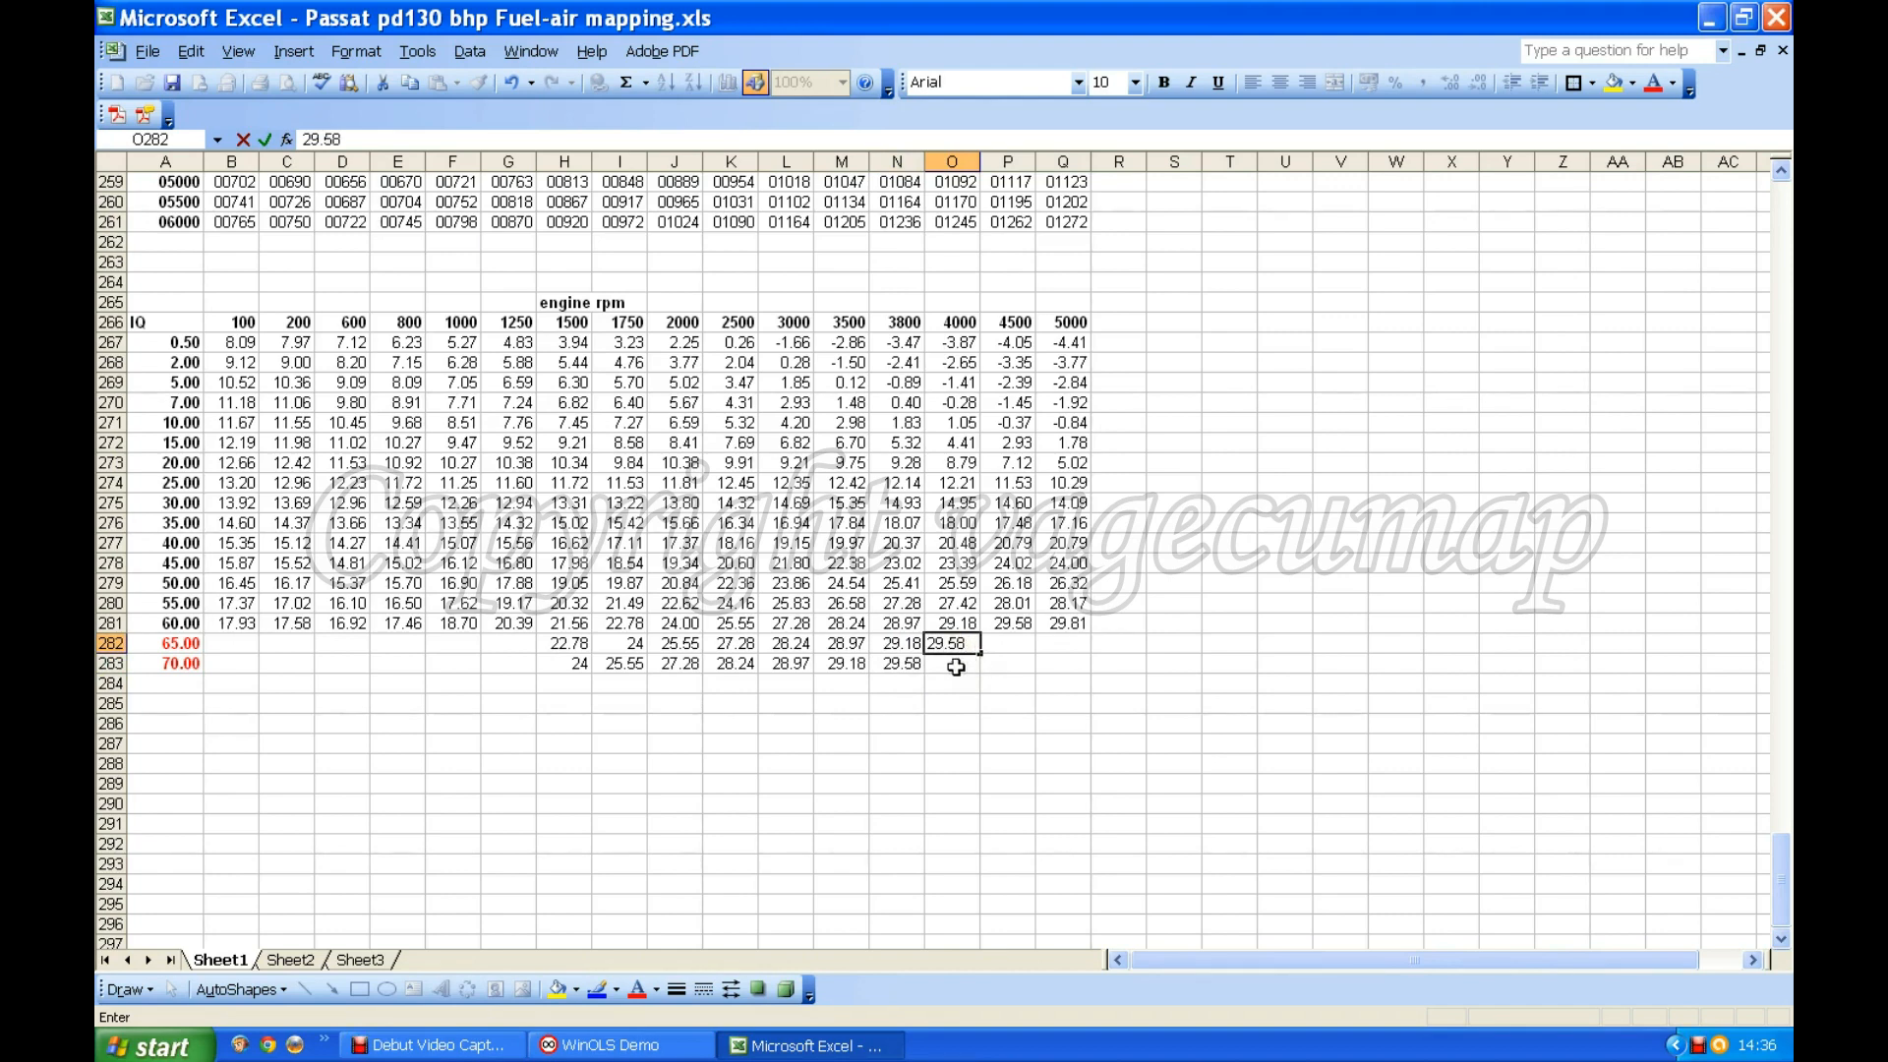
{"action": "left_click", "coordinate": [956, 666]}
{"action": "type", "text": "29.8"}
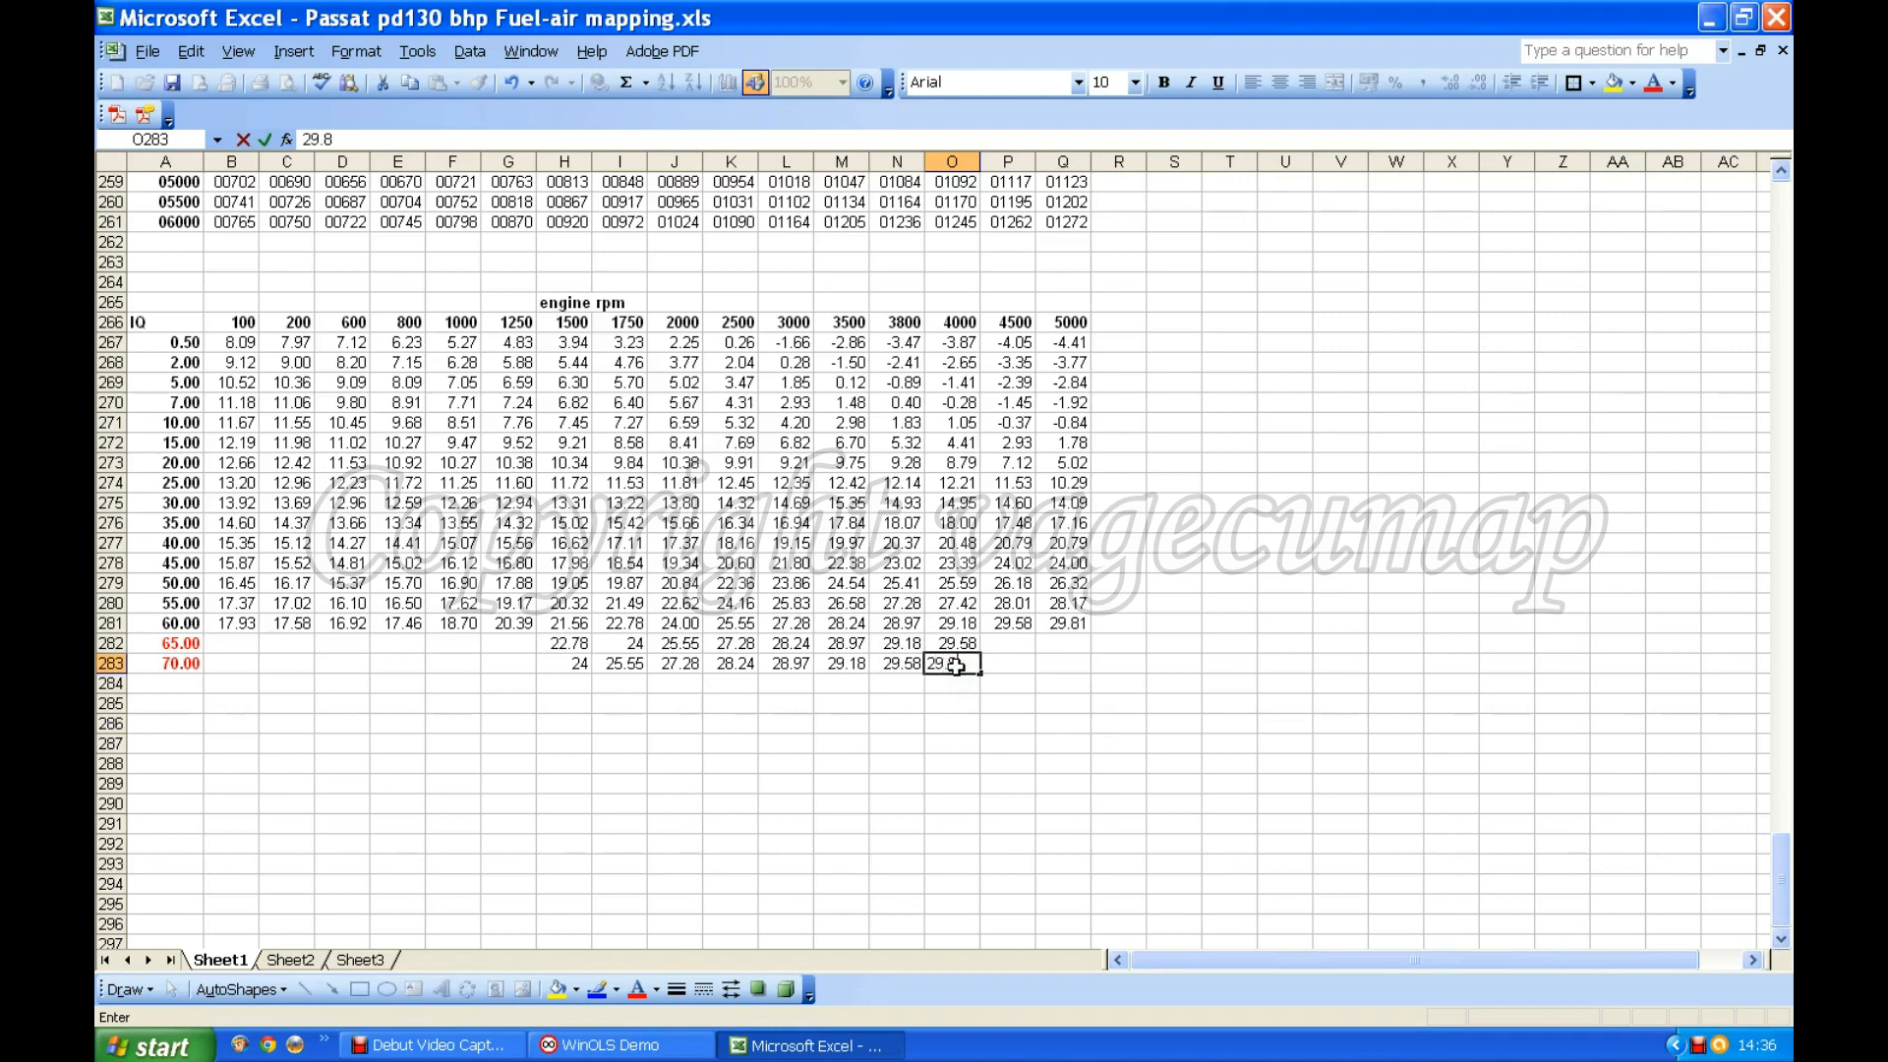
{"action": "type", "text": "1"}
Enter 29.81 in the 4500 rpm column for the IQ 65.00 row.
{"action": "left_click", "coordinate": [1010, 643]}
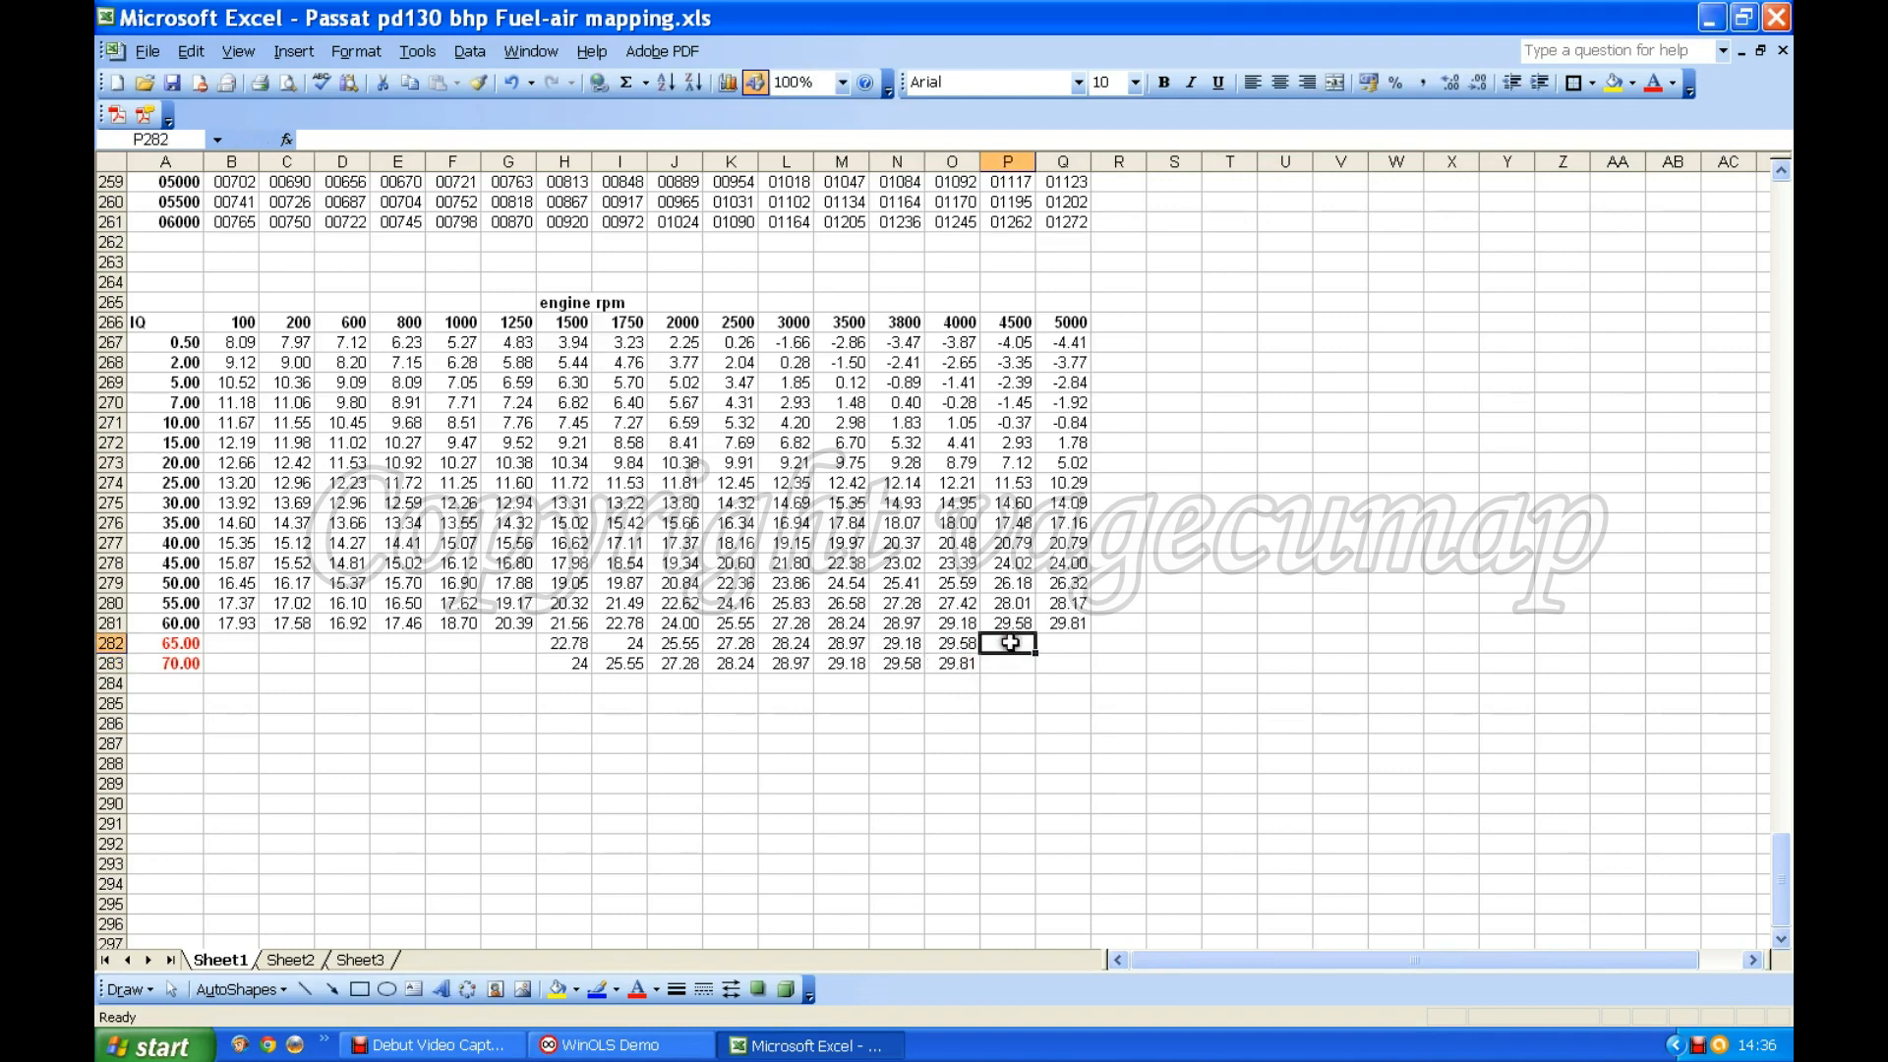
{"action": "type", "text": "29.81"}
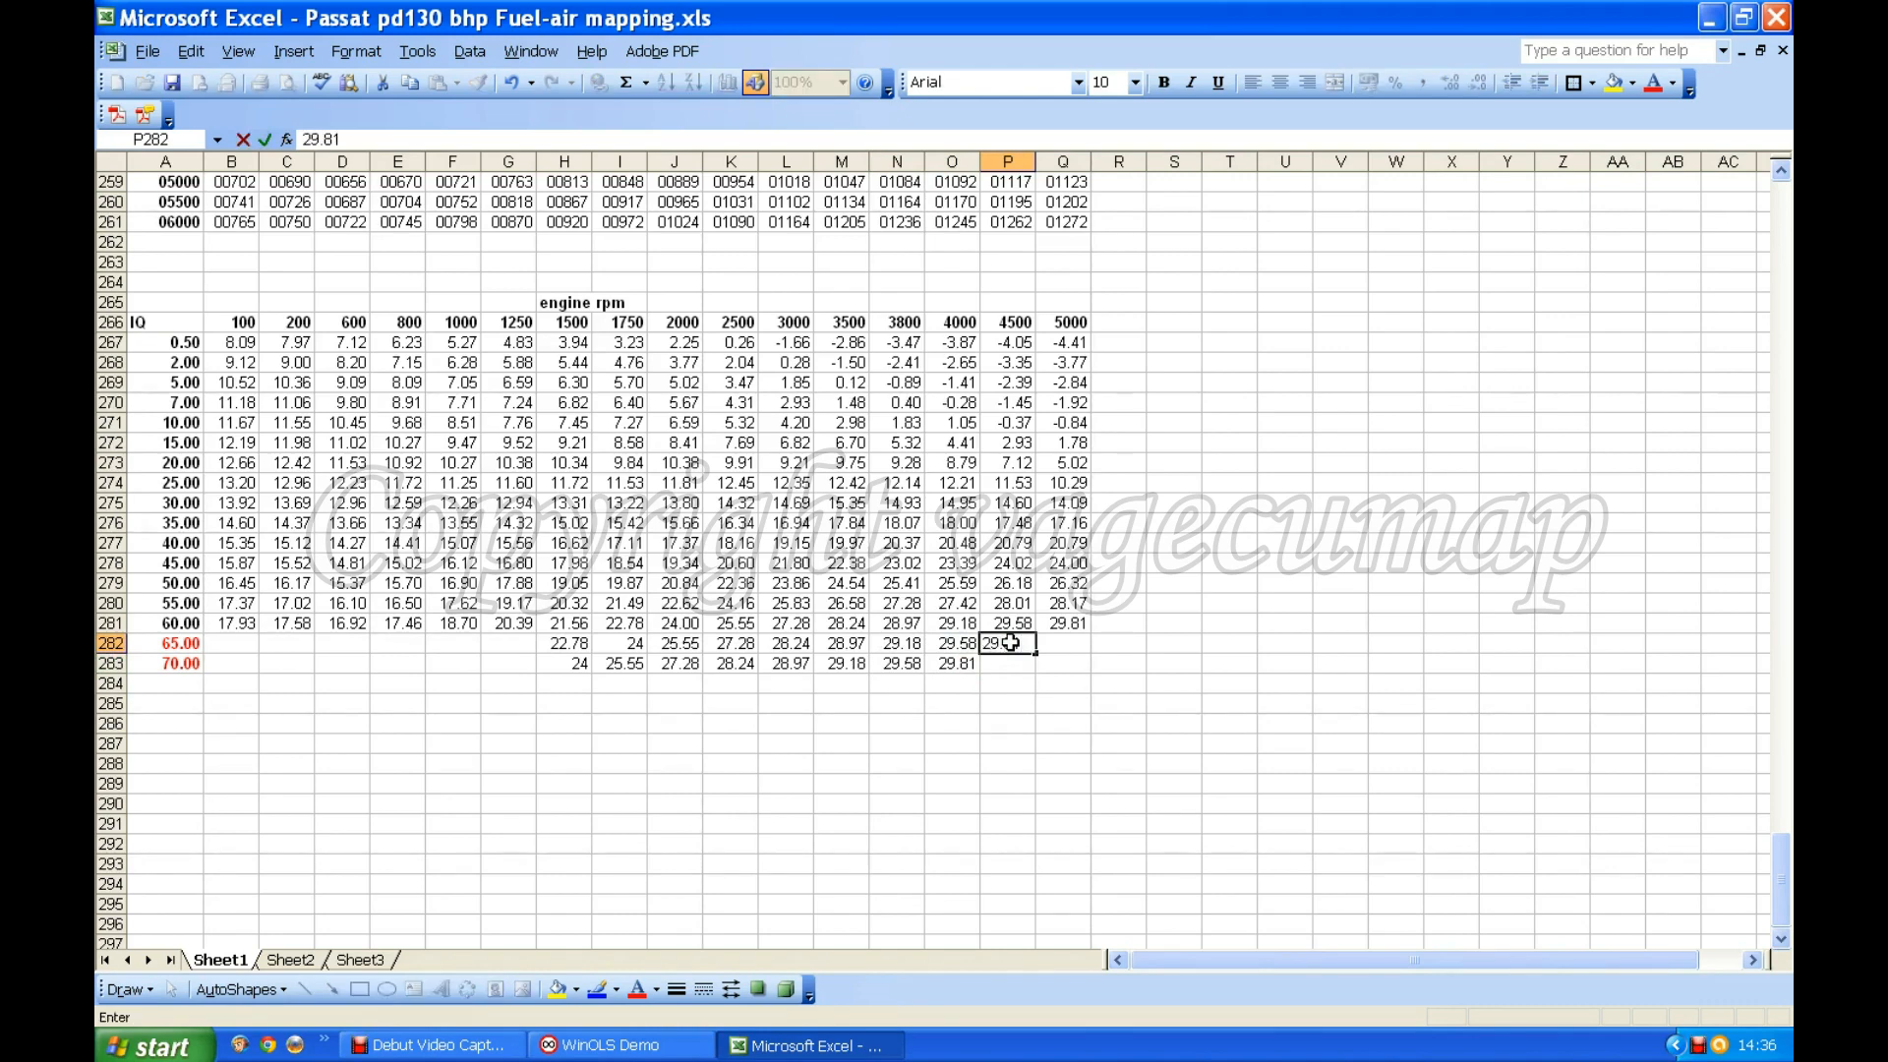
{"action": "left_click", "coordinate": [1002, 663]}
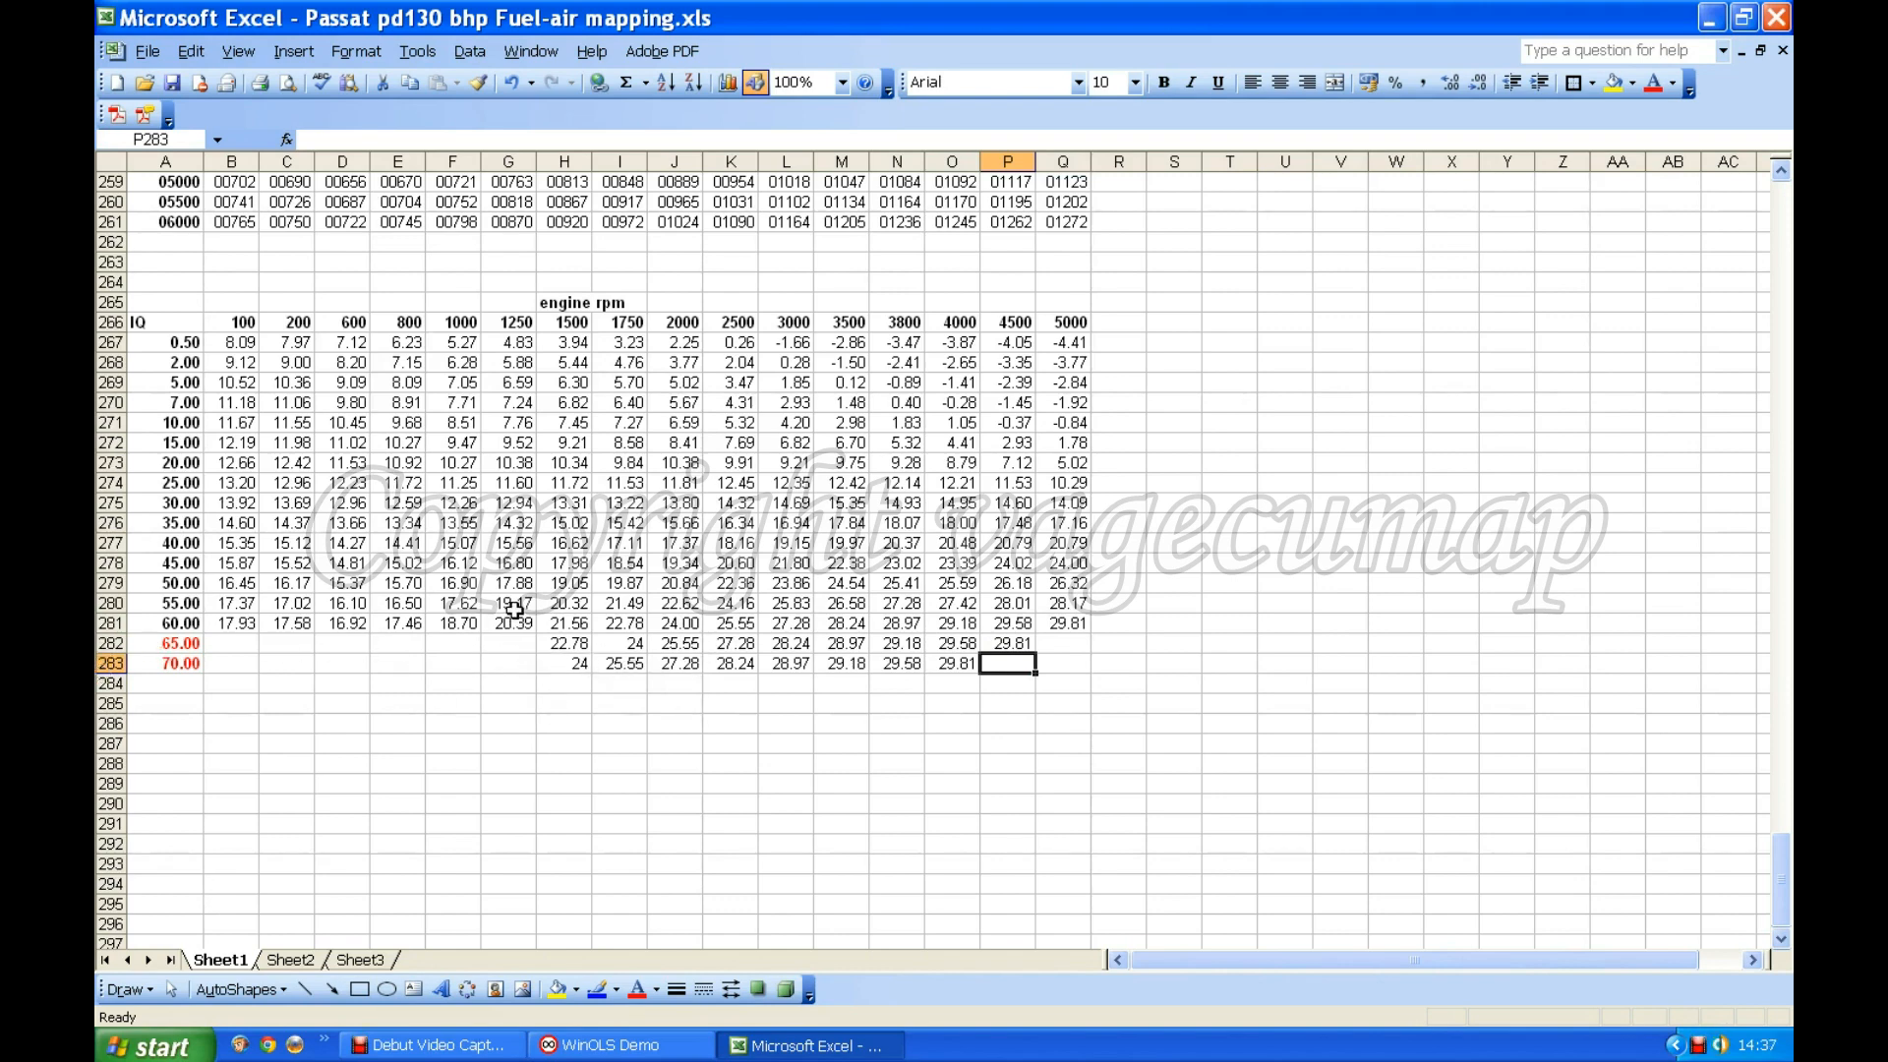
Fill the 1250 rpm column for the new IQ rows with 21.56 at 65.00 and 22.78 at 70.00.
{"action": "left_click", "coordinate": [510, 641]}
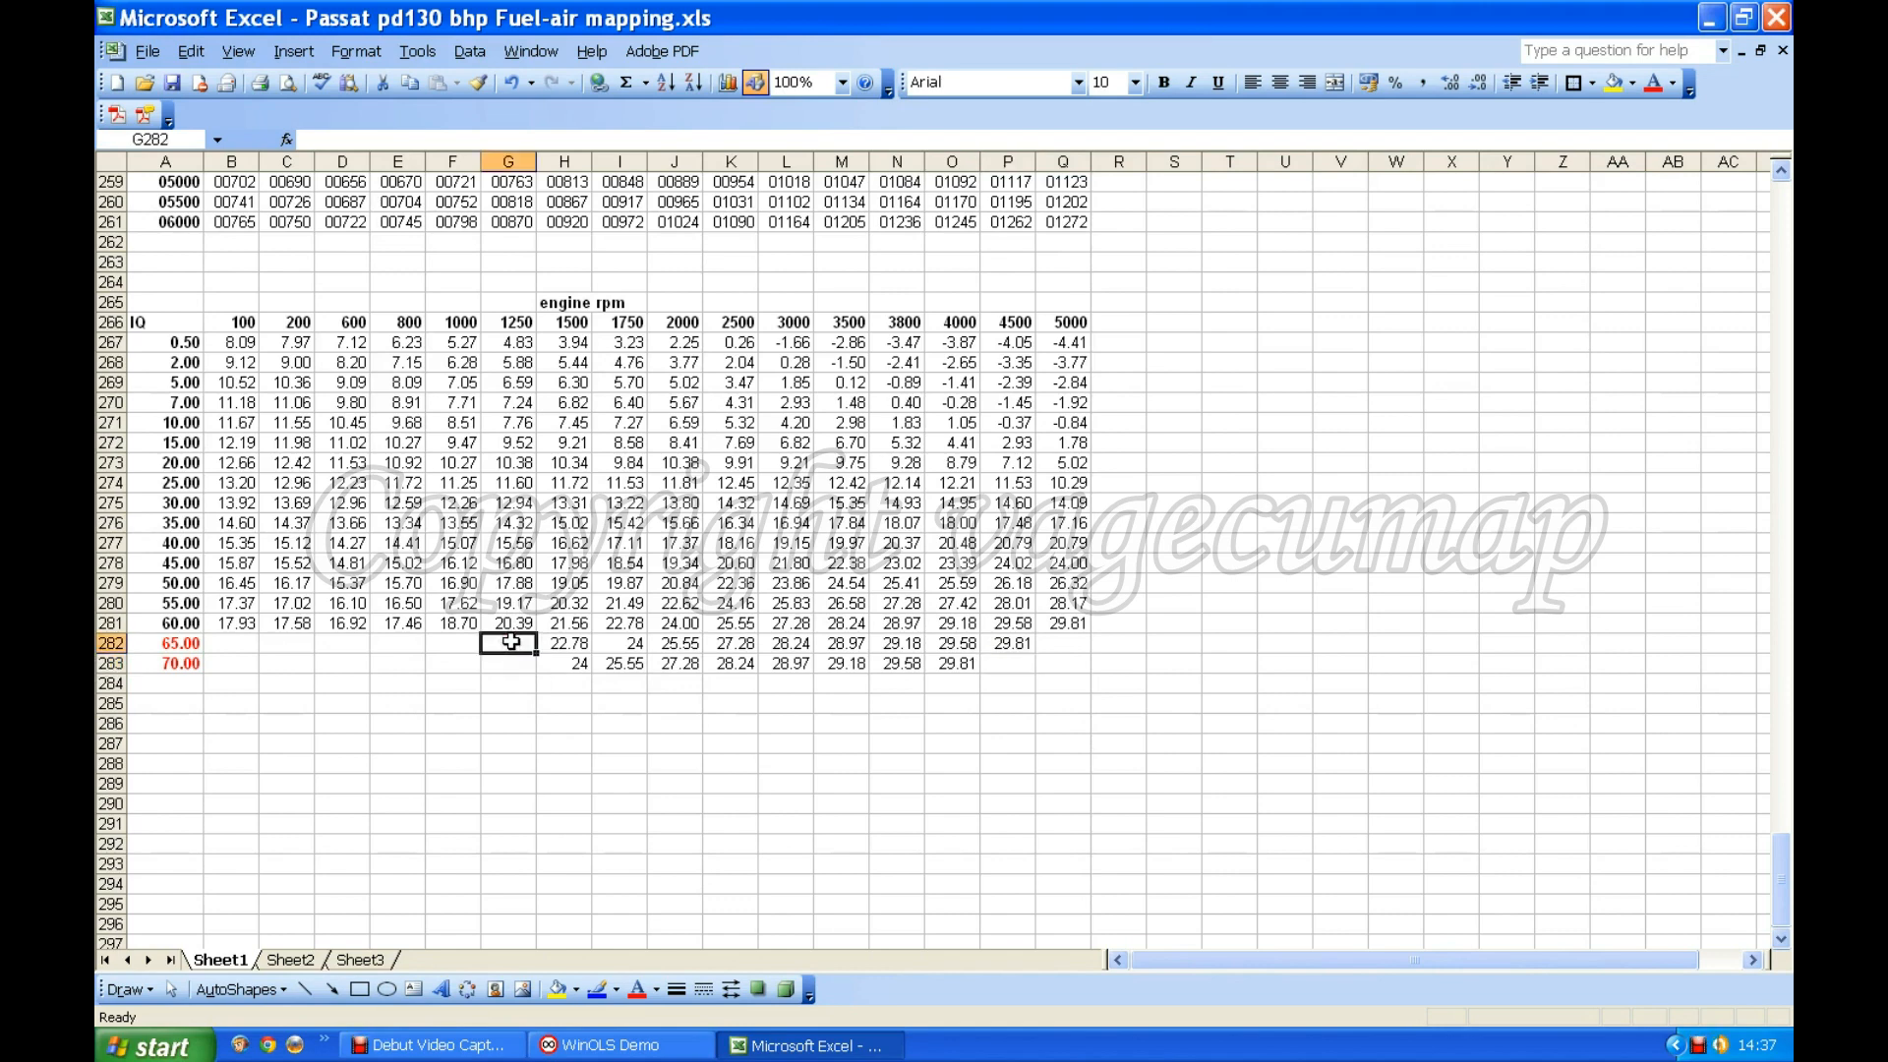
{"action": "type", "text": "21.5"}
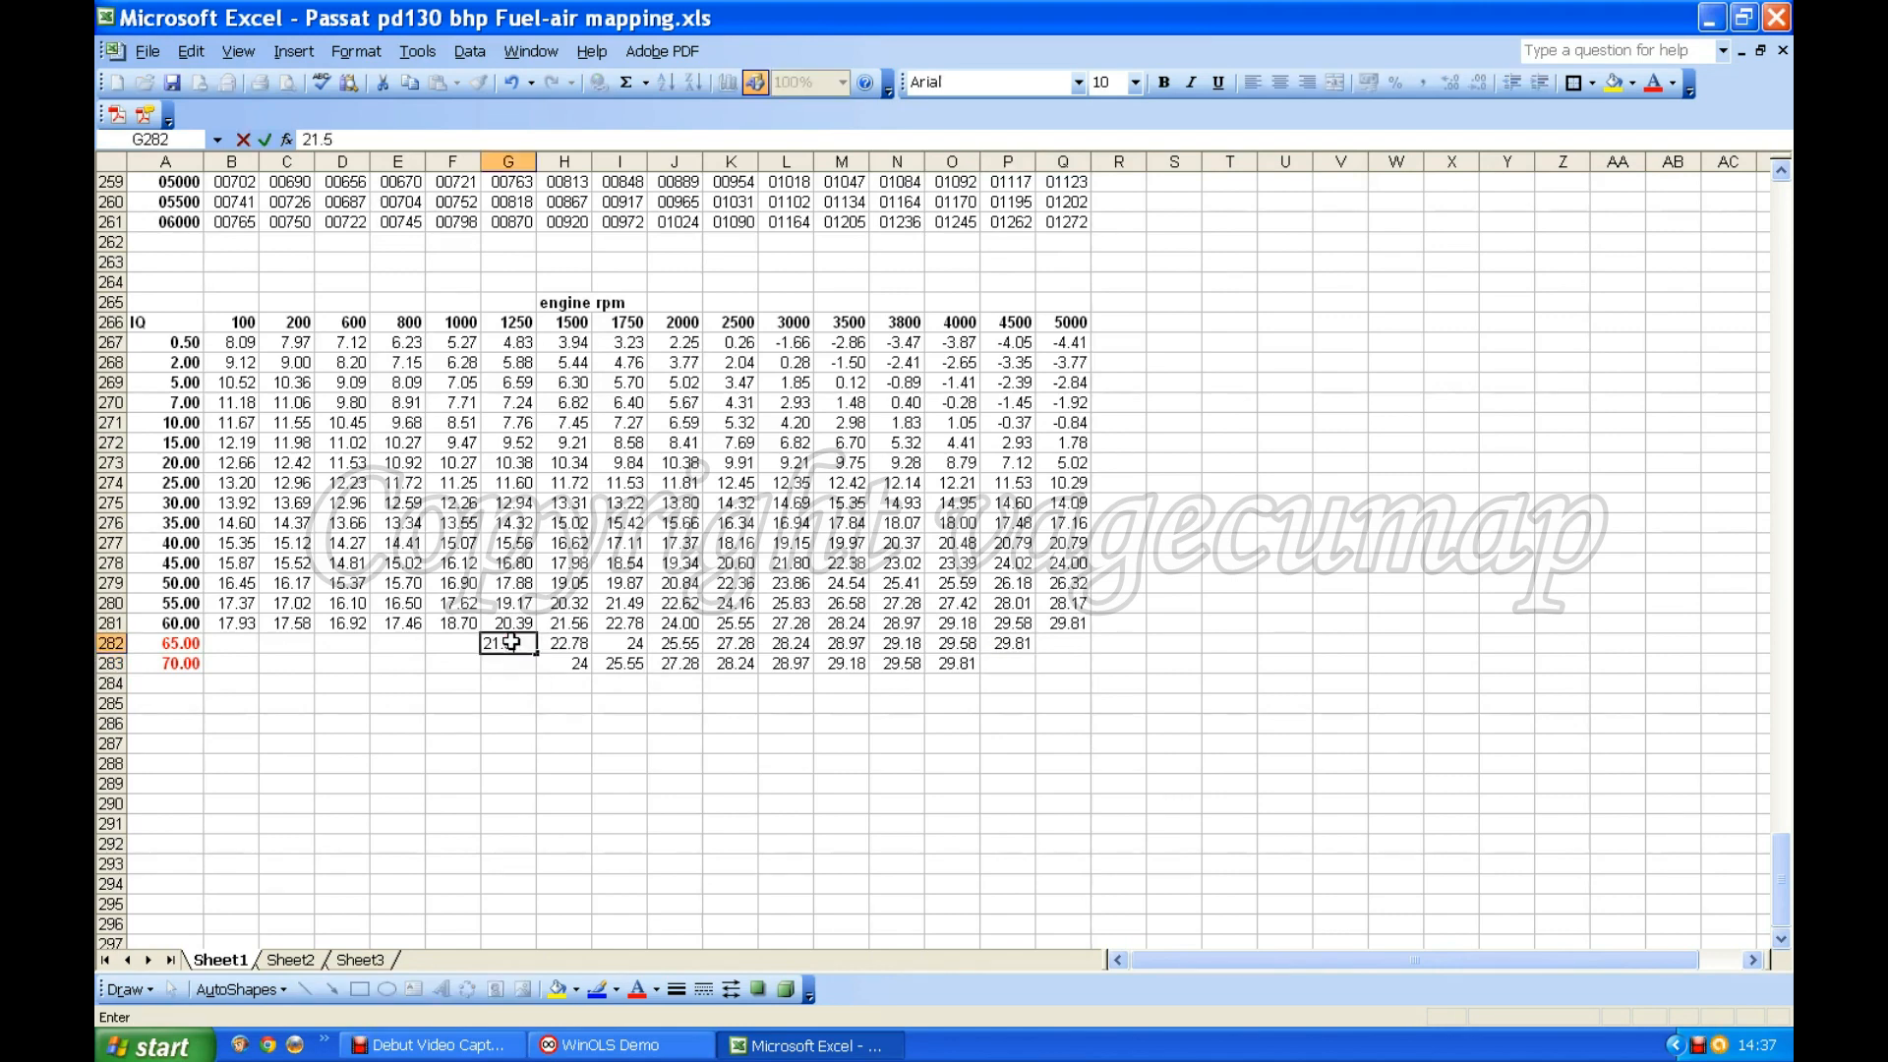
{"action": "type", "text": "6"}
{"action": "left_click", "coordinate": [501, 666]}
{"action": "type", "text": "22.78"}
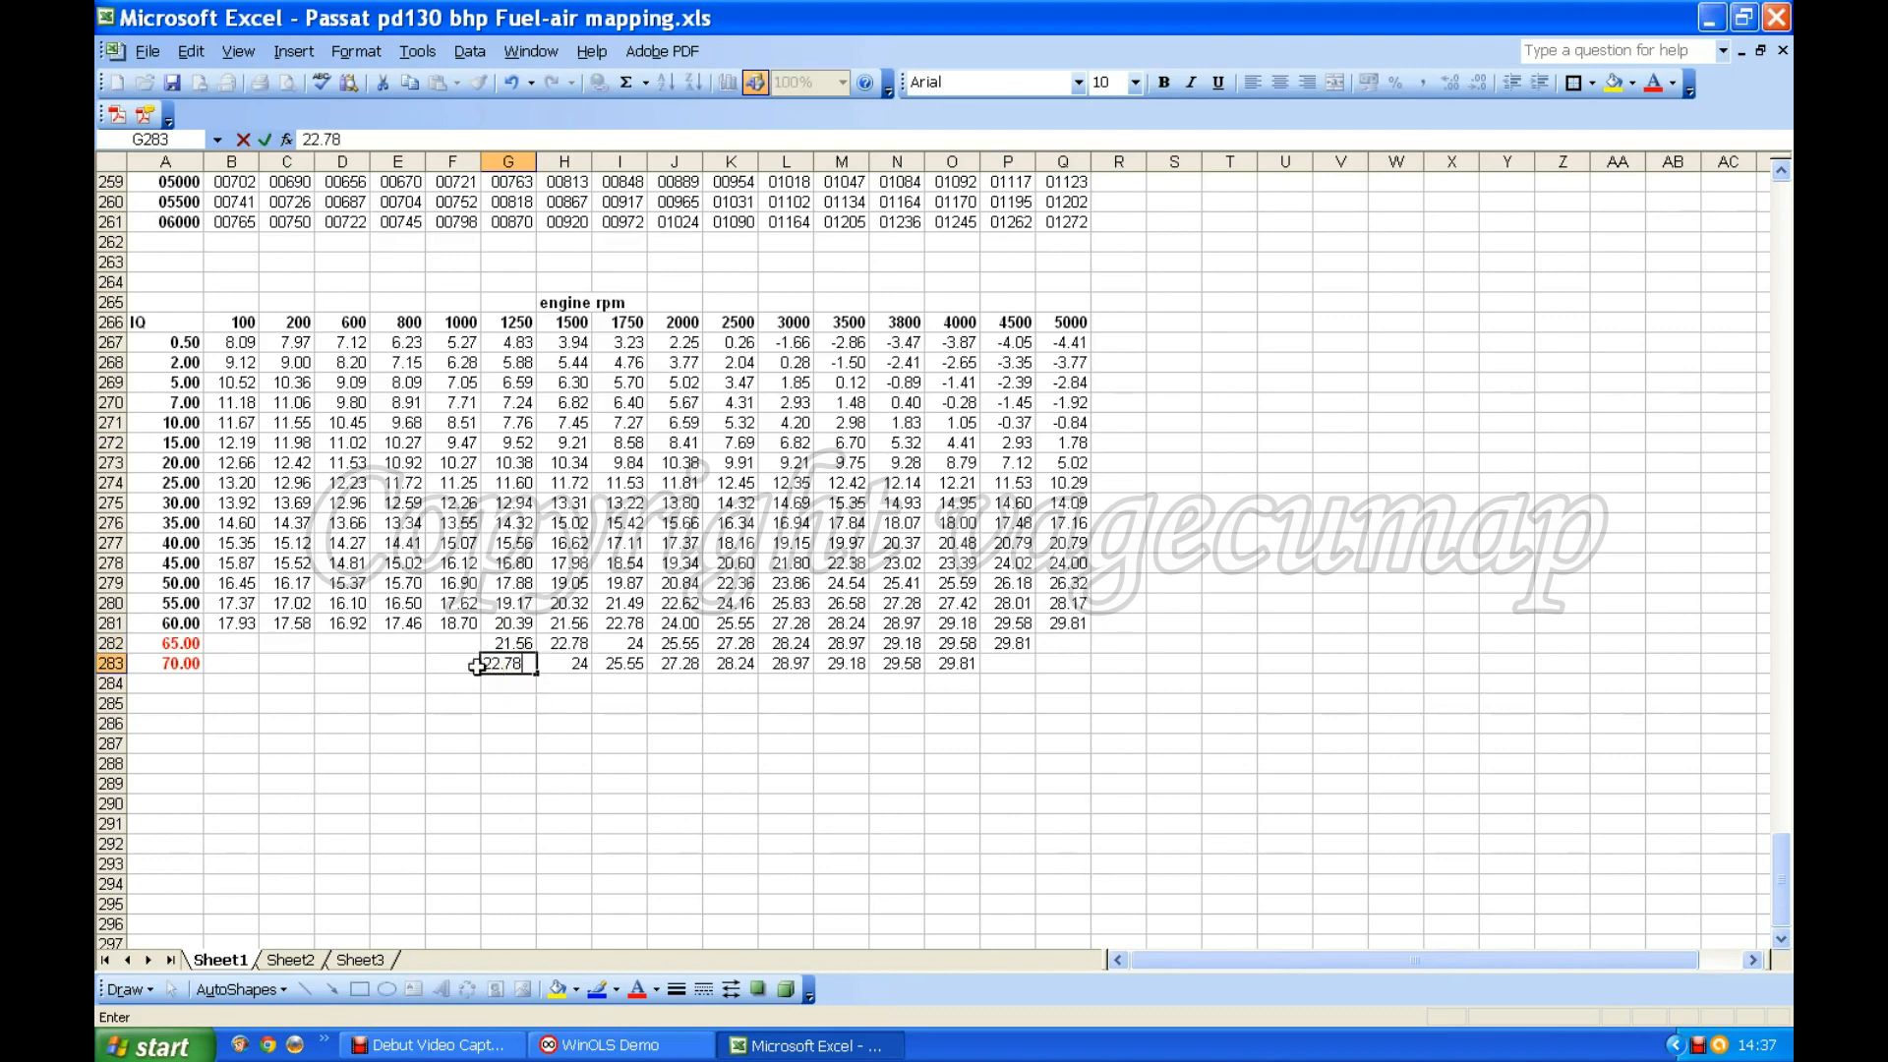
Fill the 1000 rpm column for the new IQ rows with 20.39 at 65.00 and 21.56 at 70.00.
{"action": "left_click", "coordinate": [462, 644]}
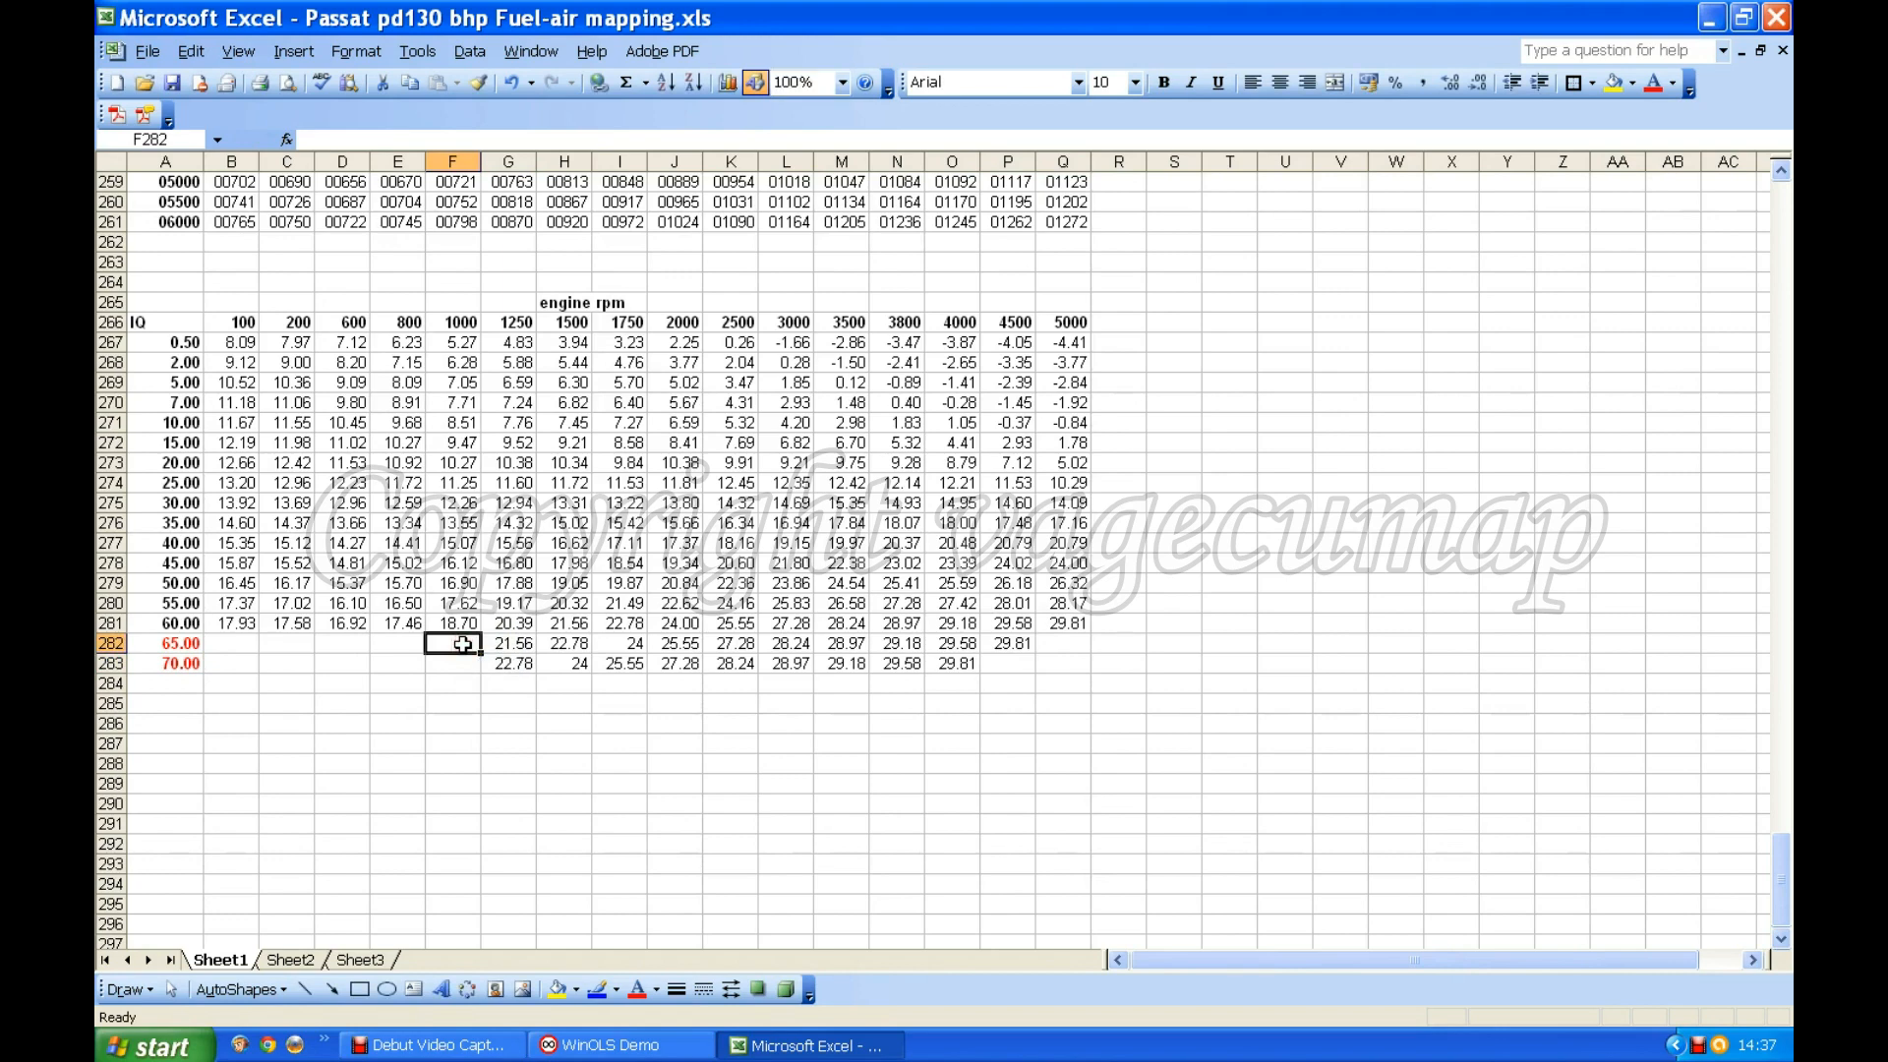
{"action": "type", "text": "20"}
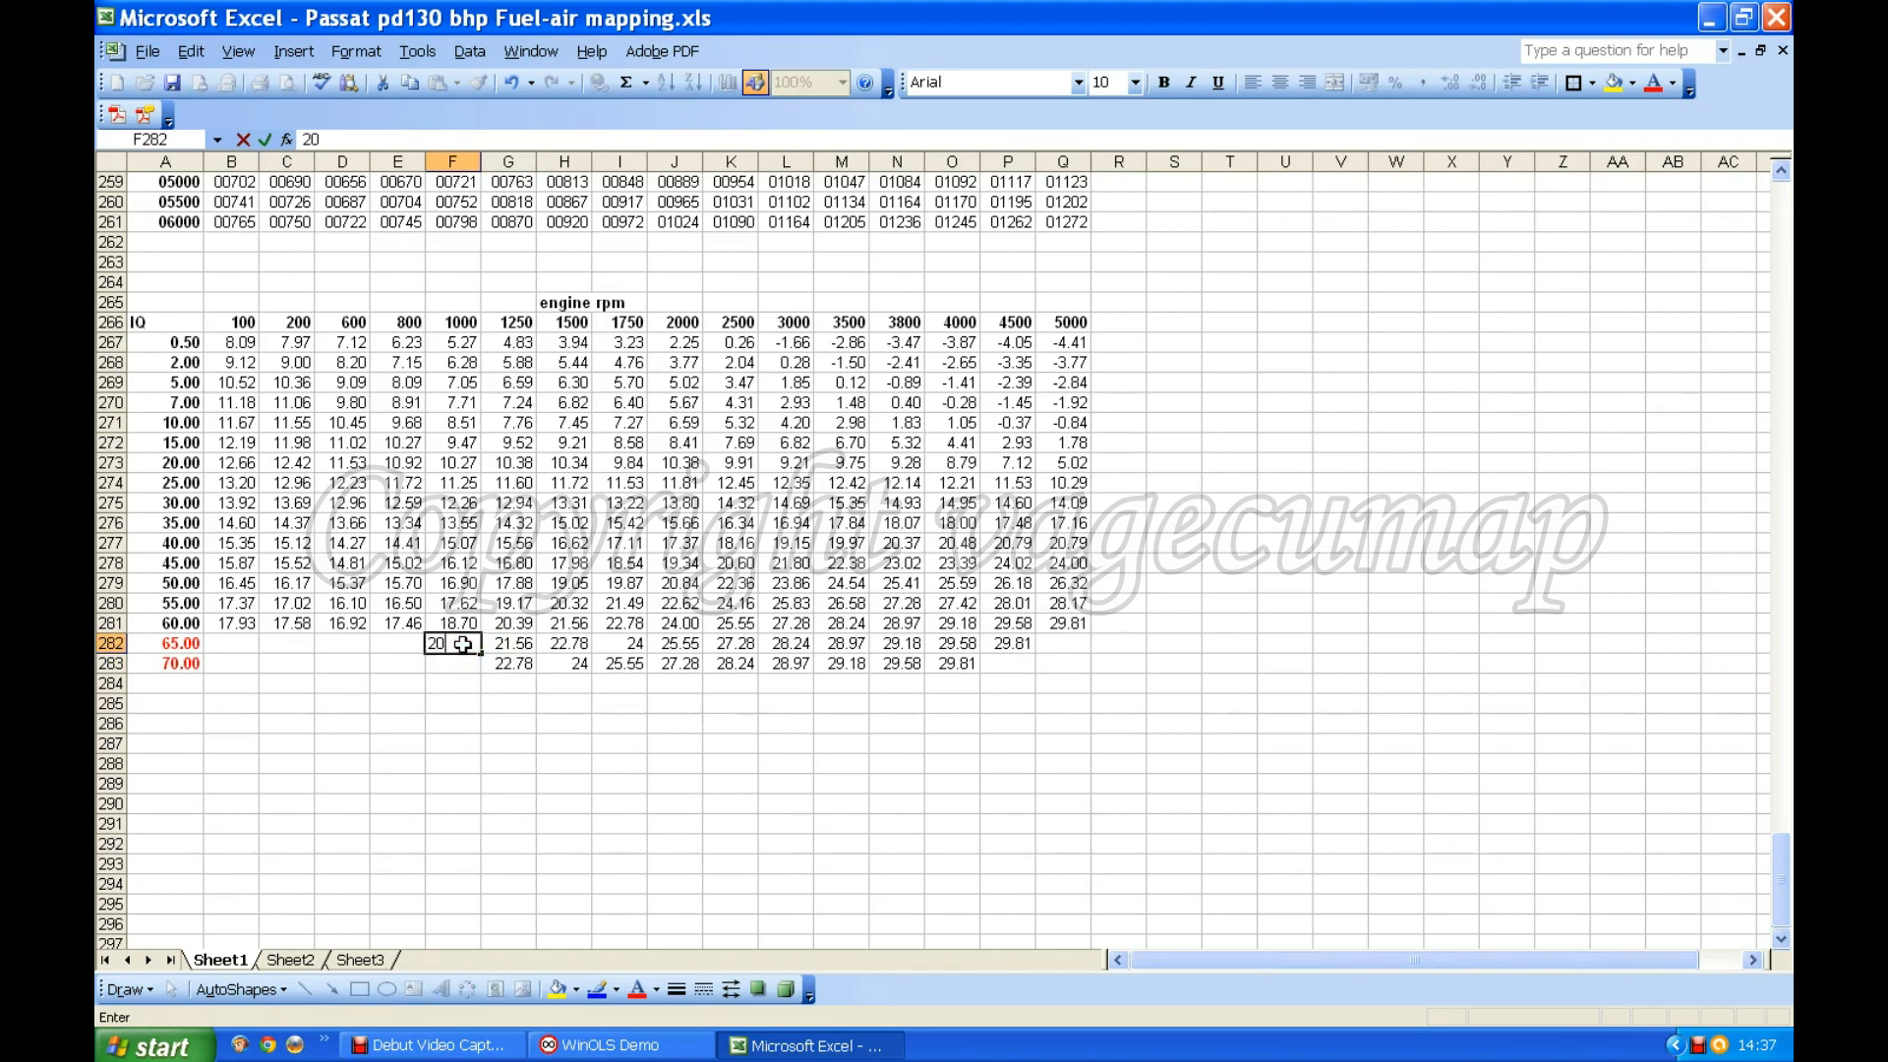
{"action": "type", "text": ".39"}
{"action": "left_click", "coordinate": [459, 669]}
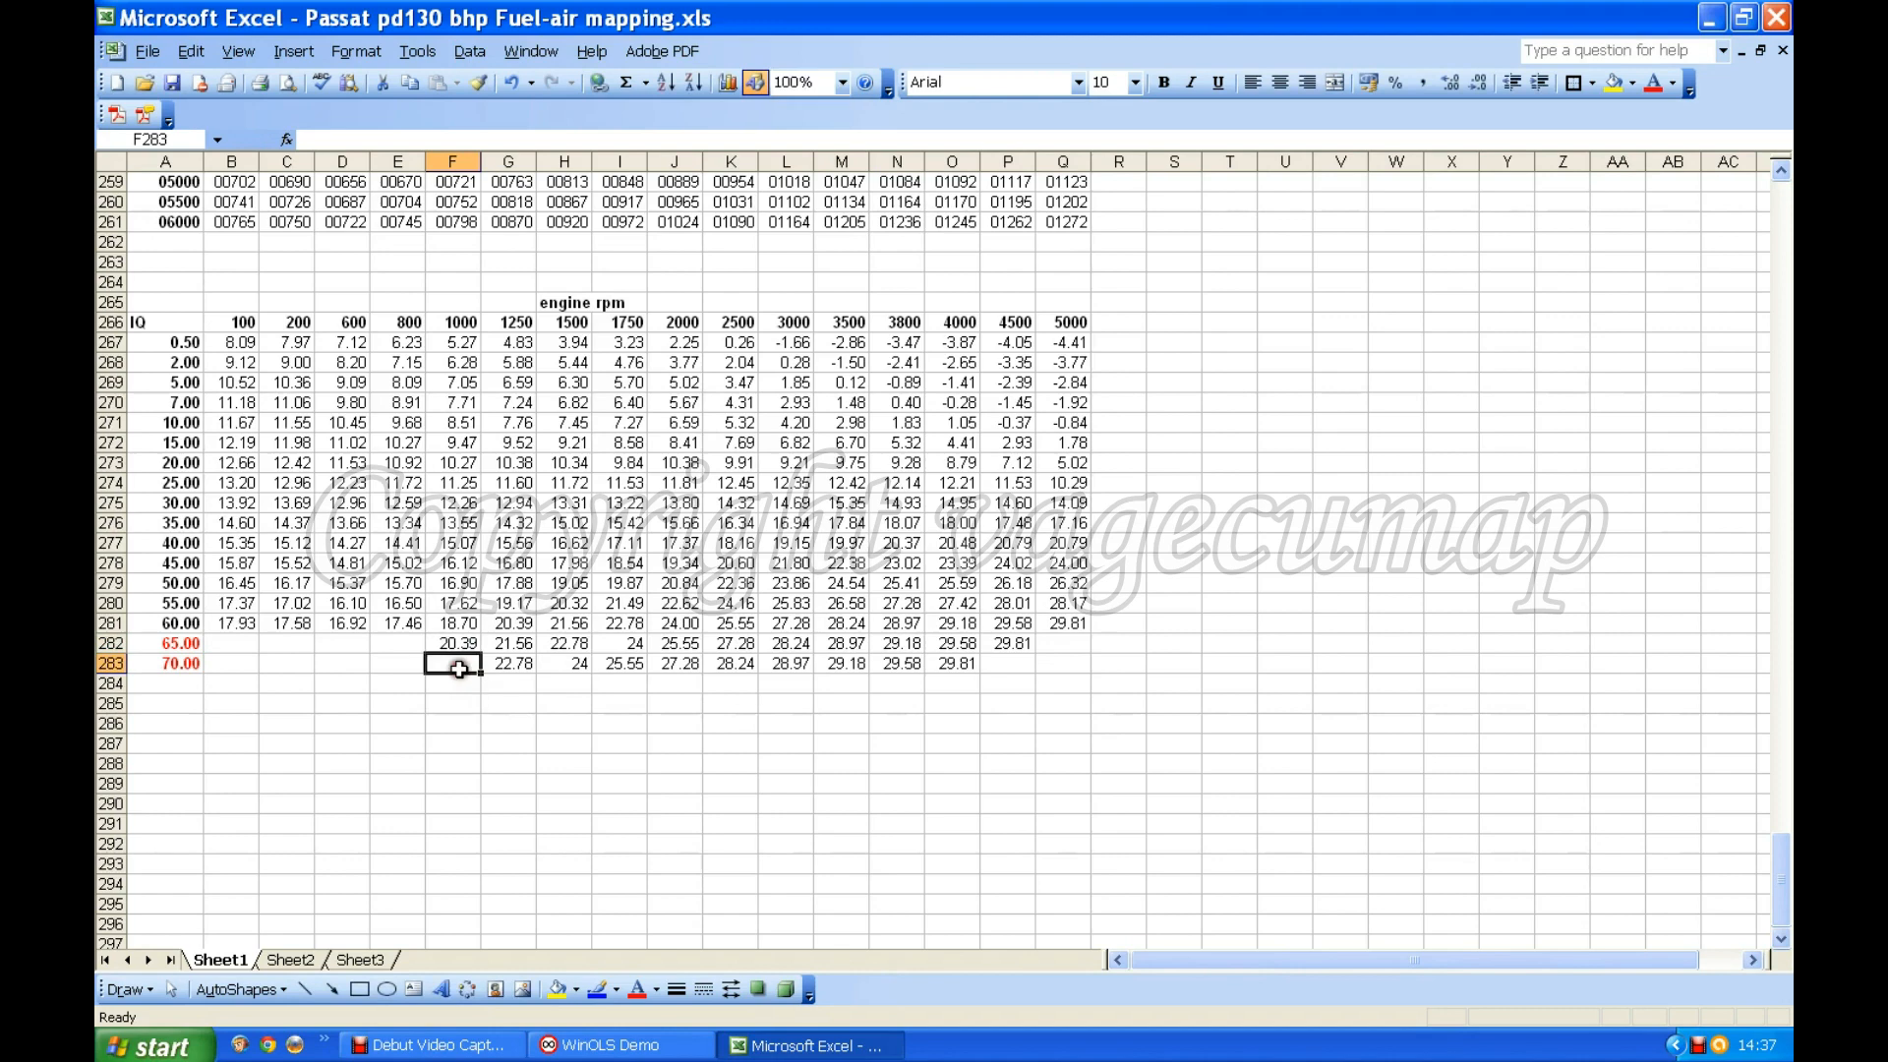
{"action": "type", "text": "21"}
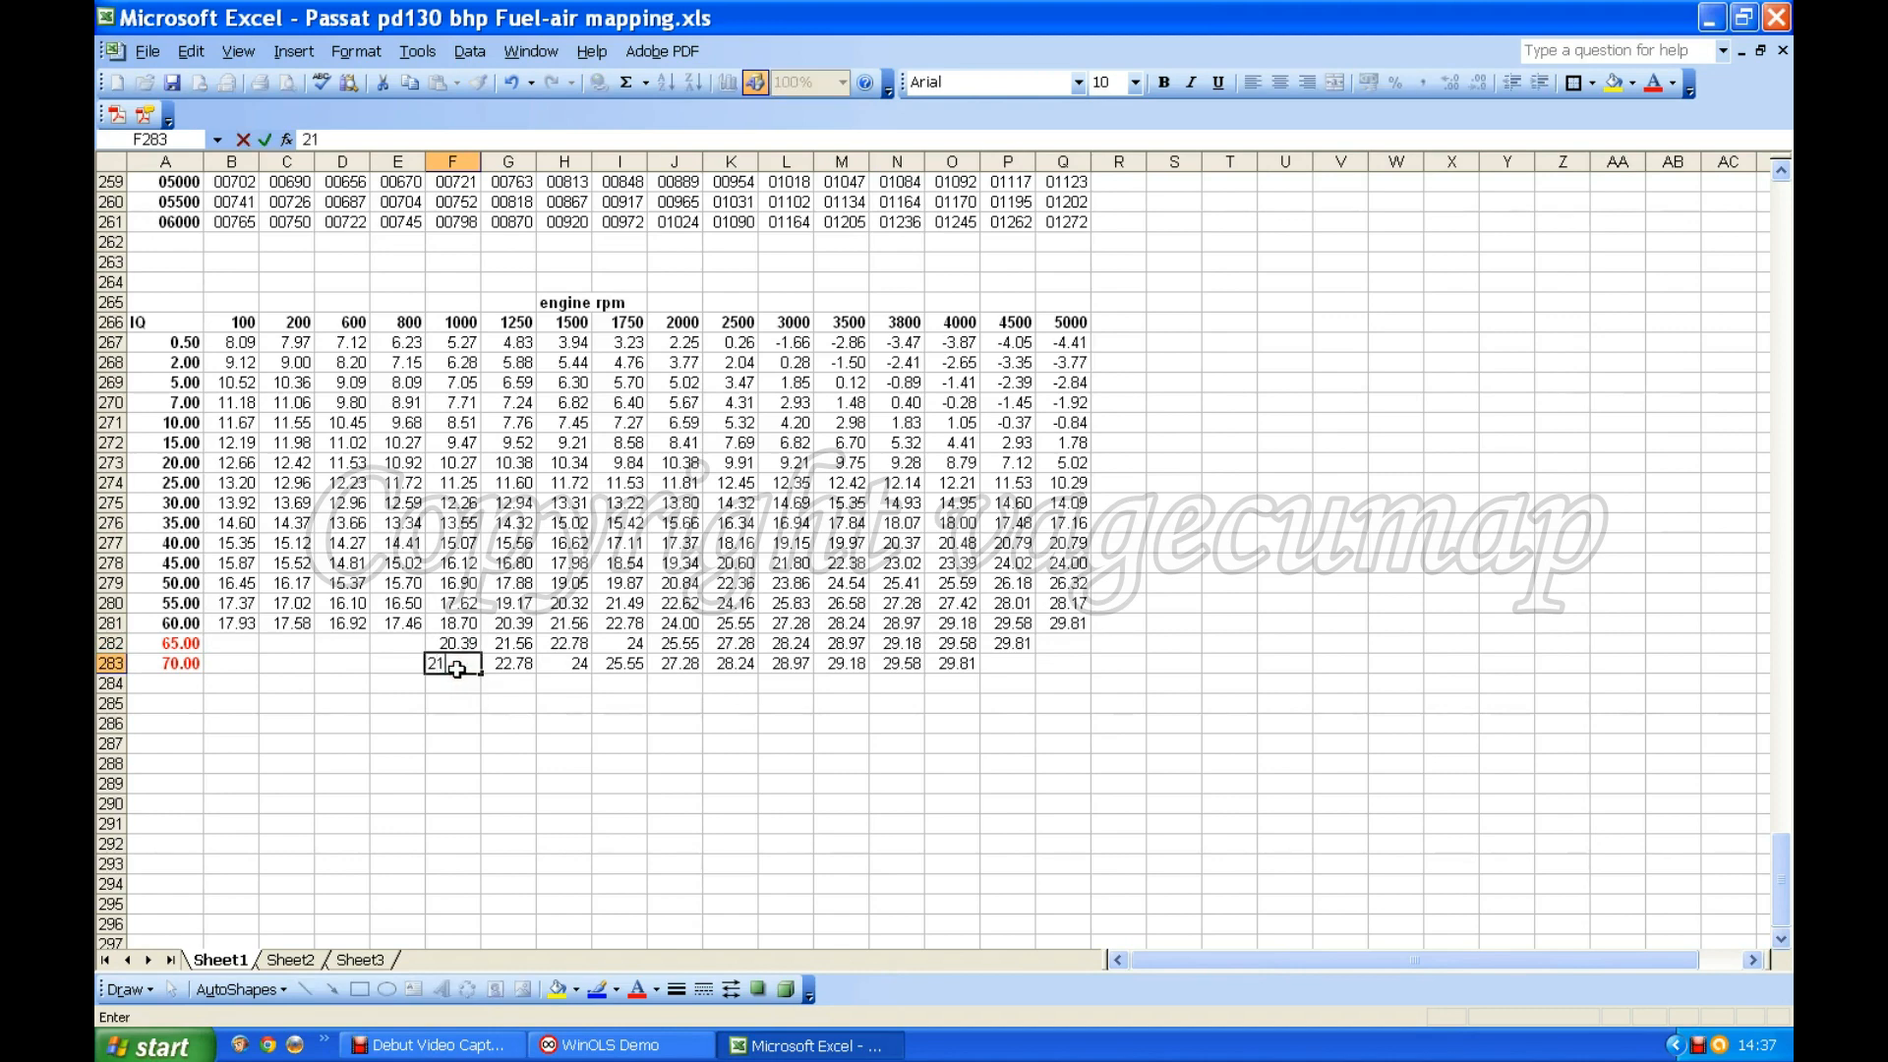
{"action": "type", "text": ".56"}
Fill the 800 rpm column for the new IQ rows with 18.7 at 65.00 and 20.39 at 70.00.
{"action": "left_click", "coordinate": [386, 640]}
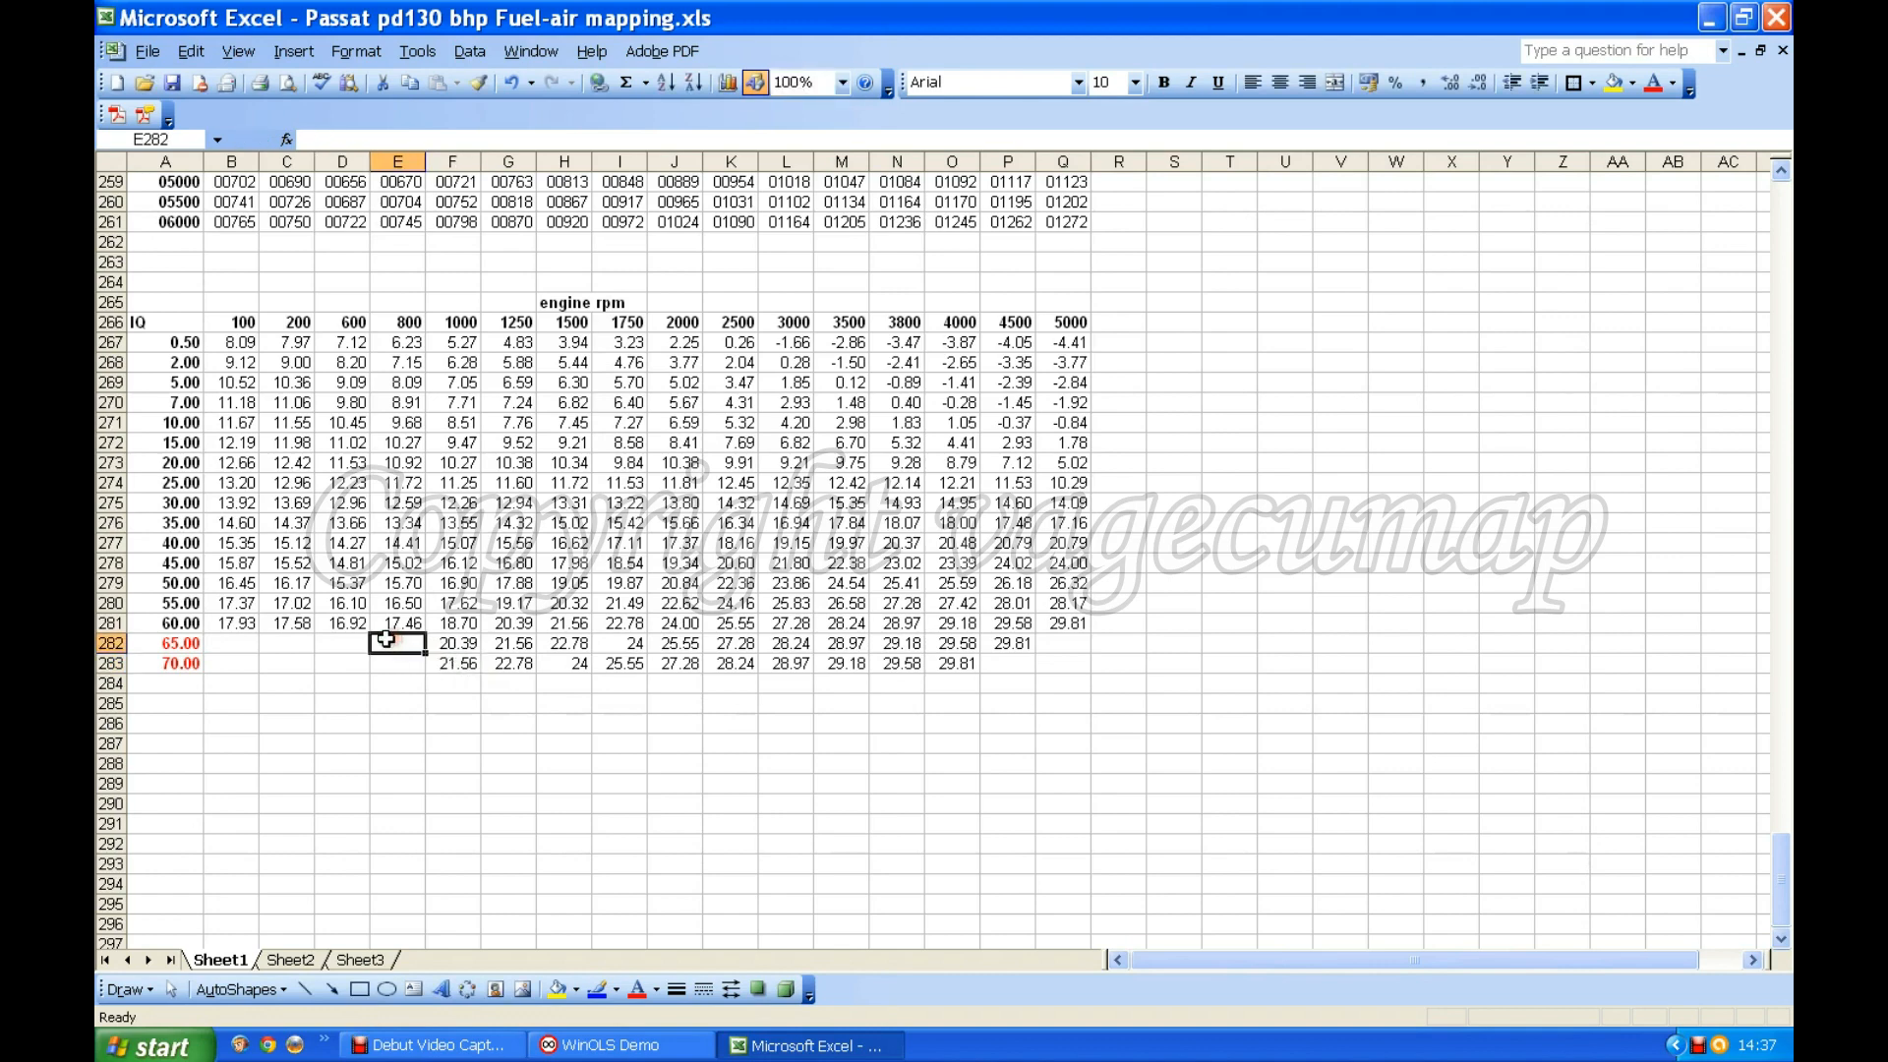
{"action": "type", "text": "18.7"}
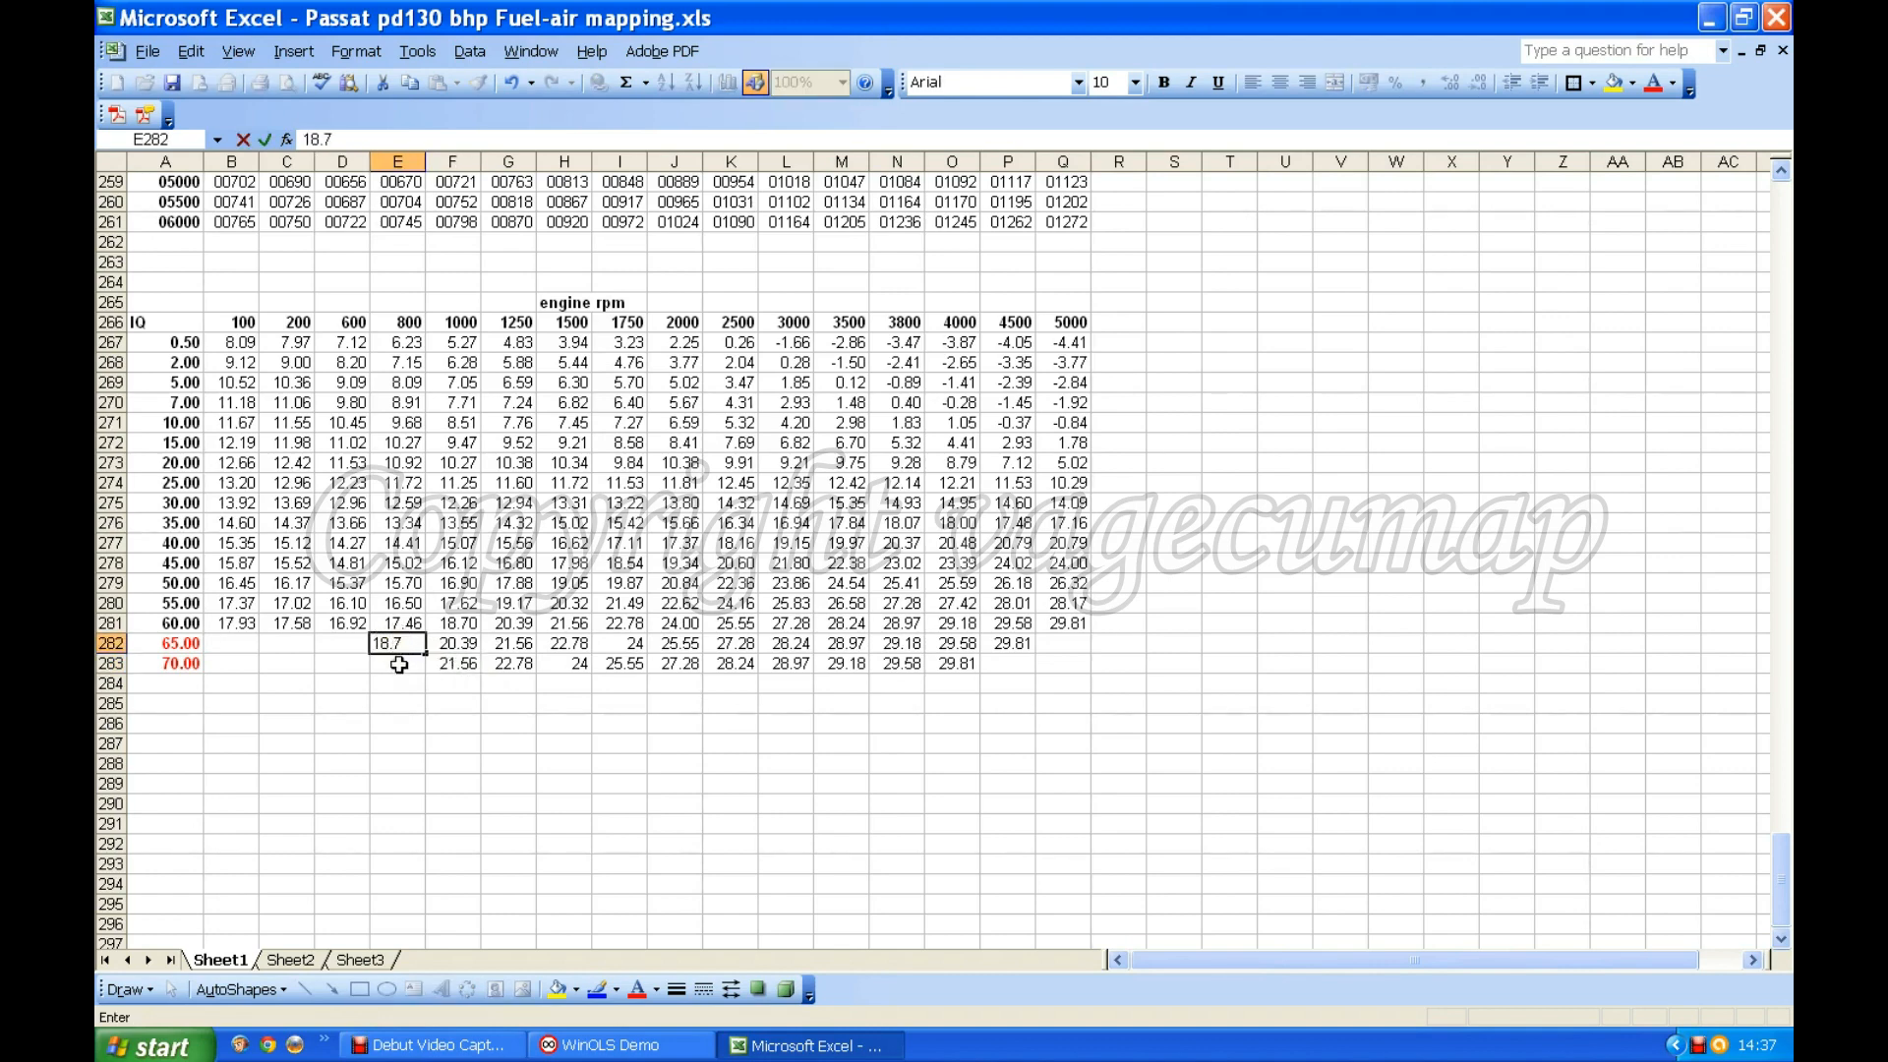
{"action": "left_click", "coordinate": [398, 665]}
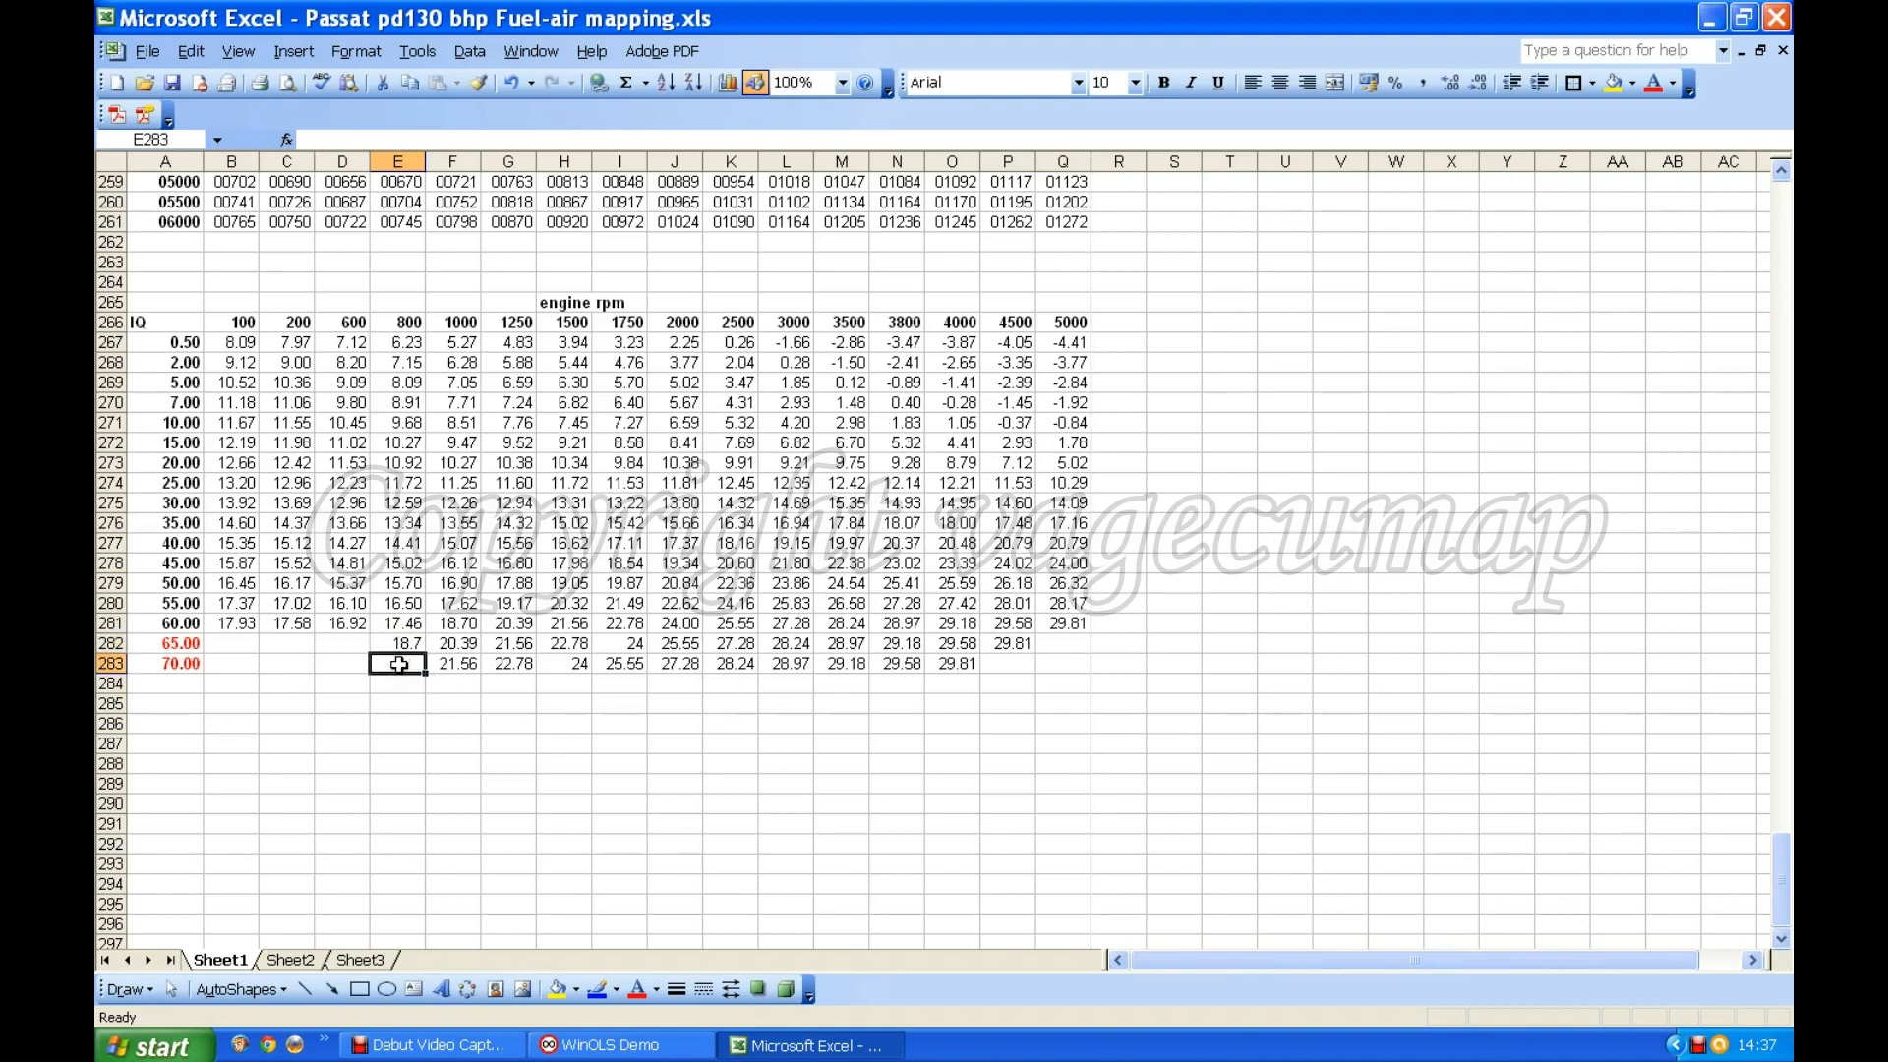
{"action": "type", "text": "2"}
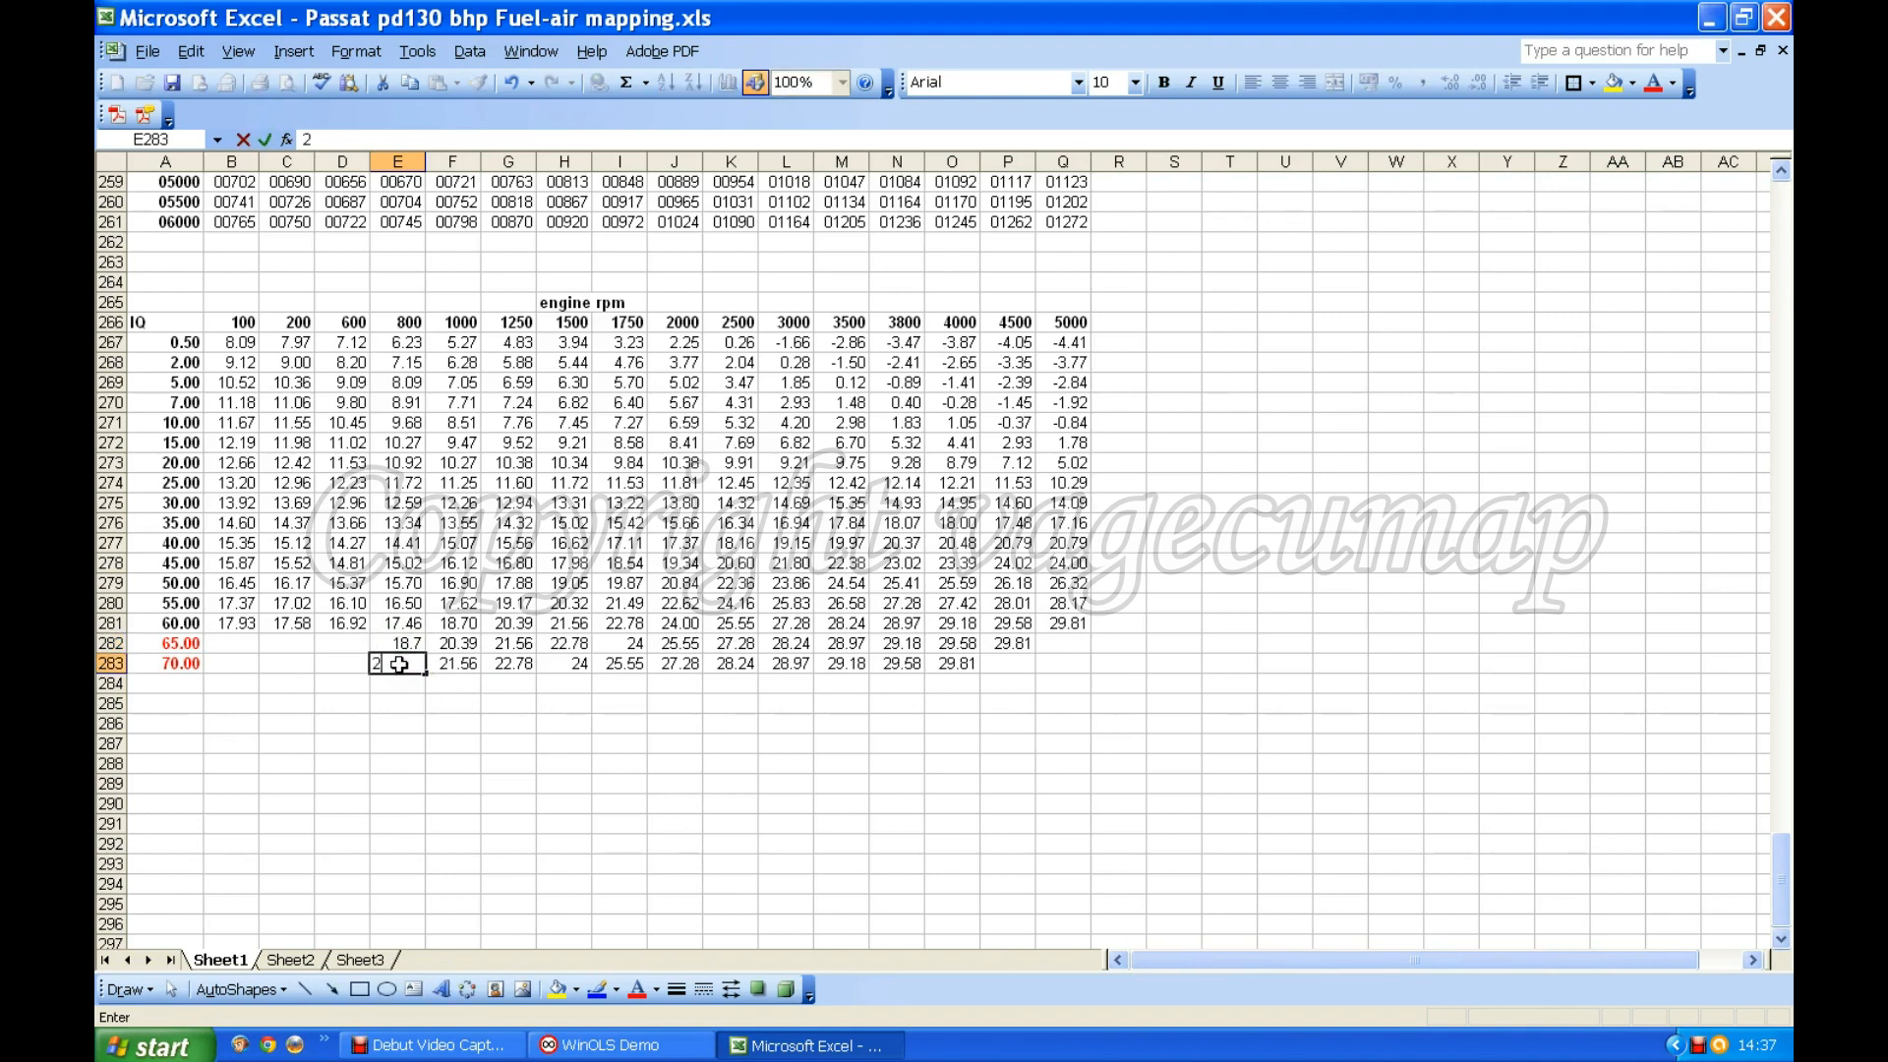
{"action": "type", "text": "0.3"}
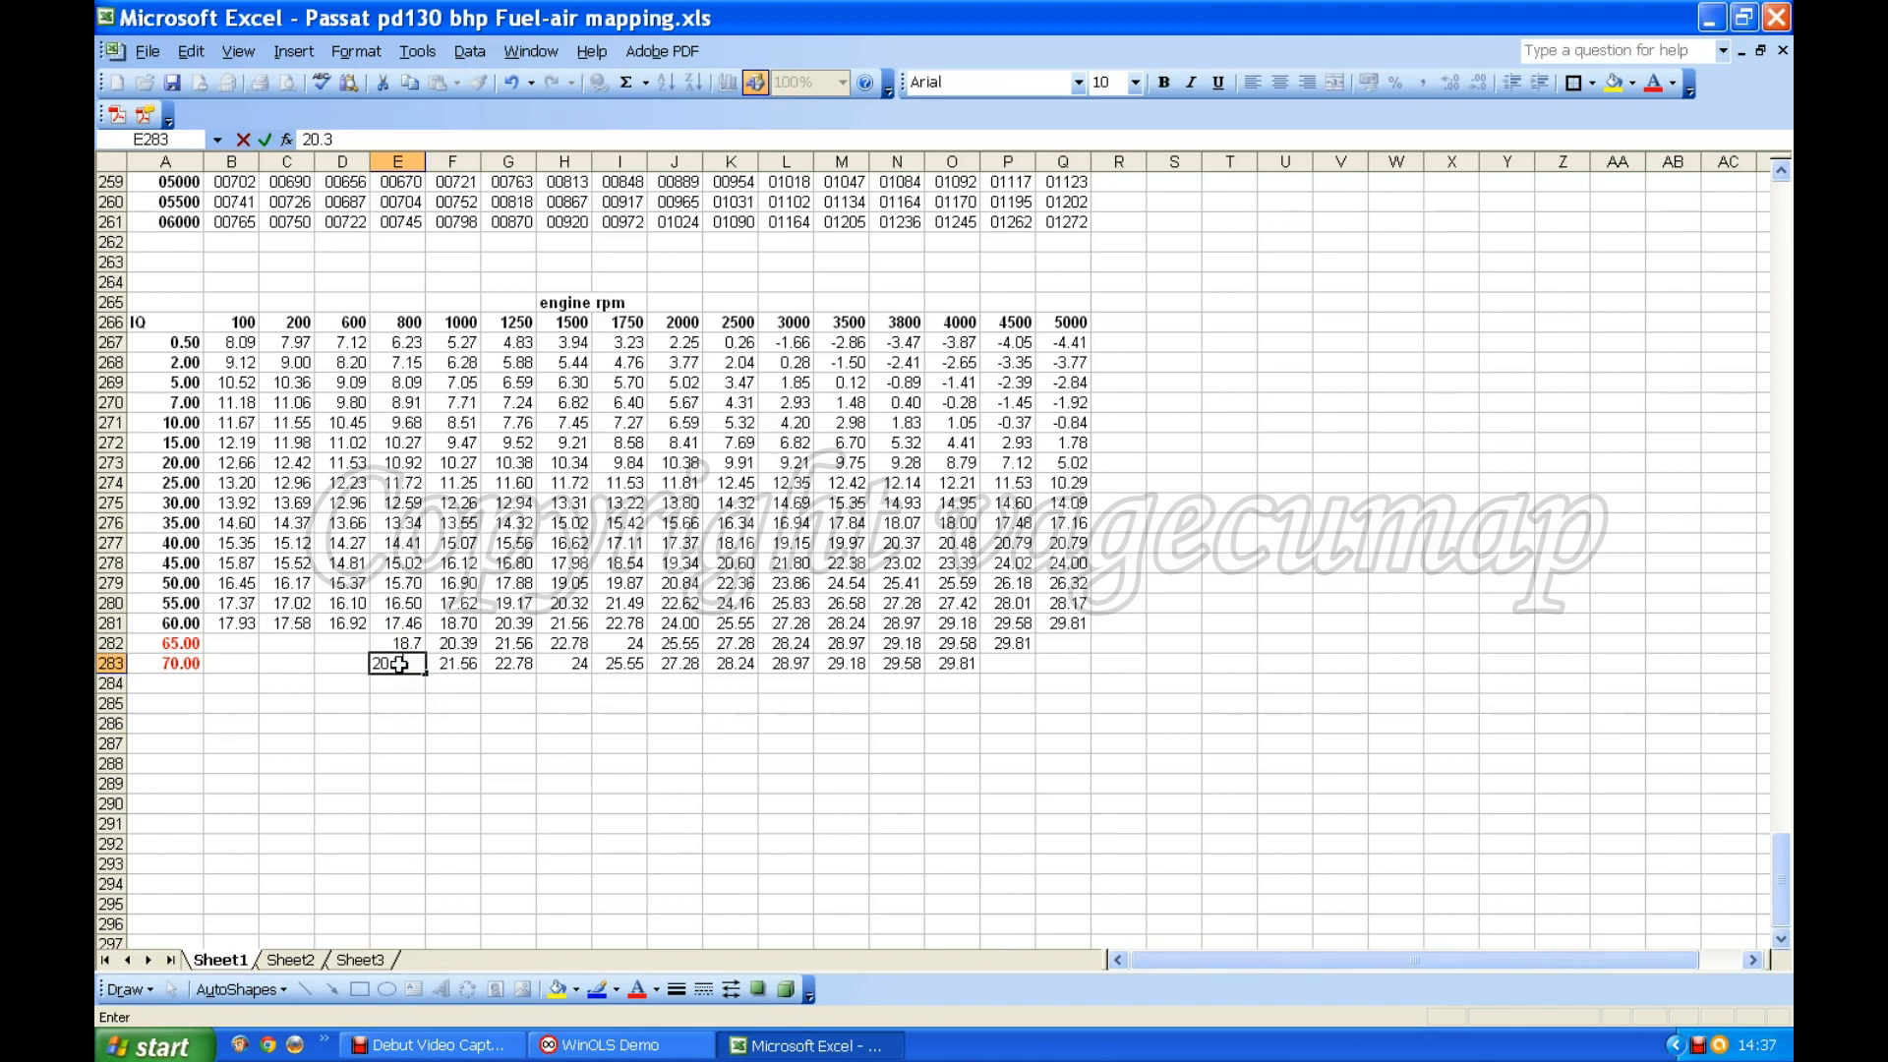
{"action": "type", "text": "9"}
Fill the 600 rpm column for the new IQ rows with 17.46 at 65.00 and 18.7 at 70.00.
{"action": "left_click", "coordinate": [341, 641]}
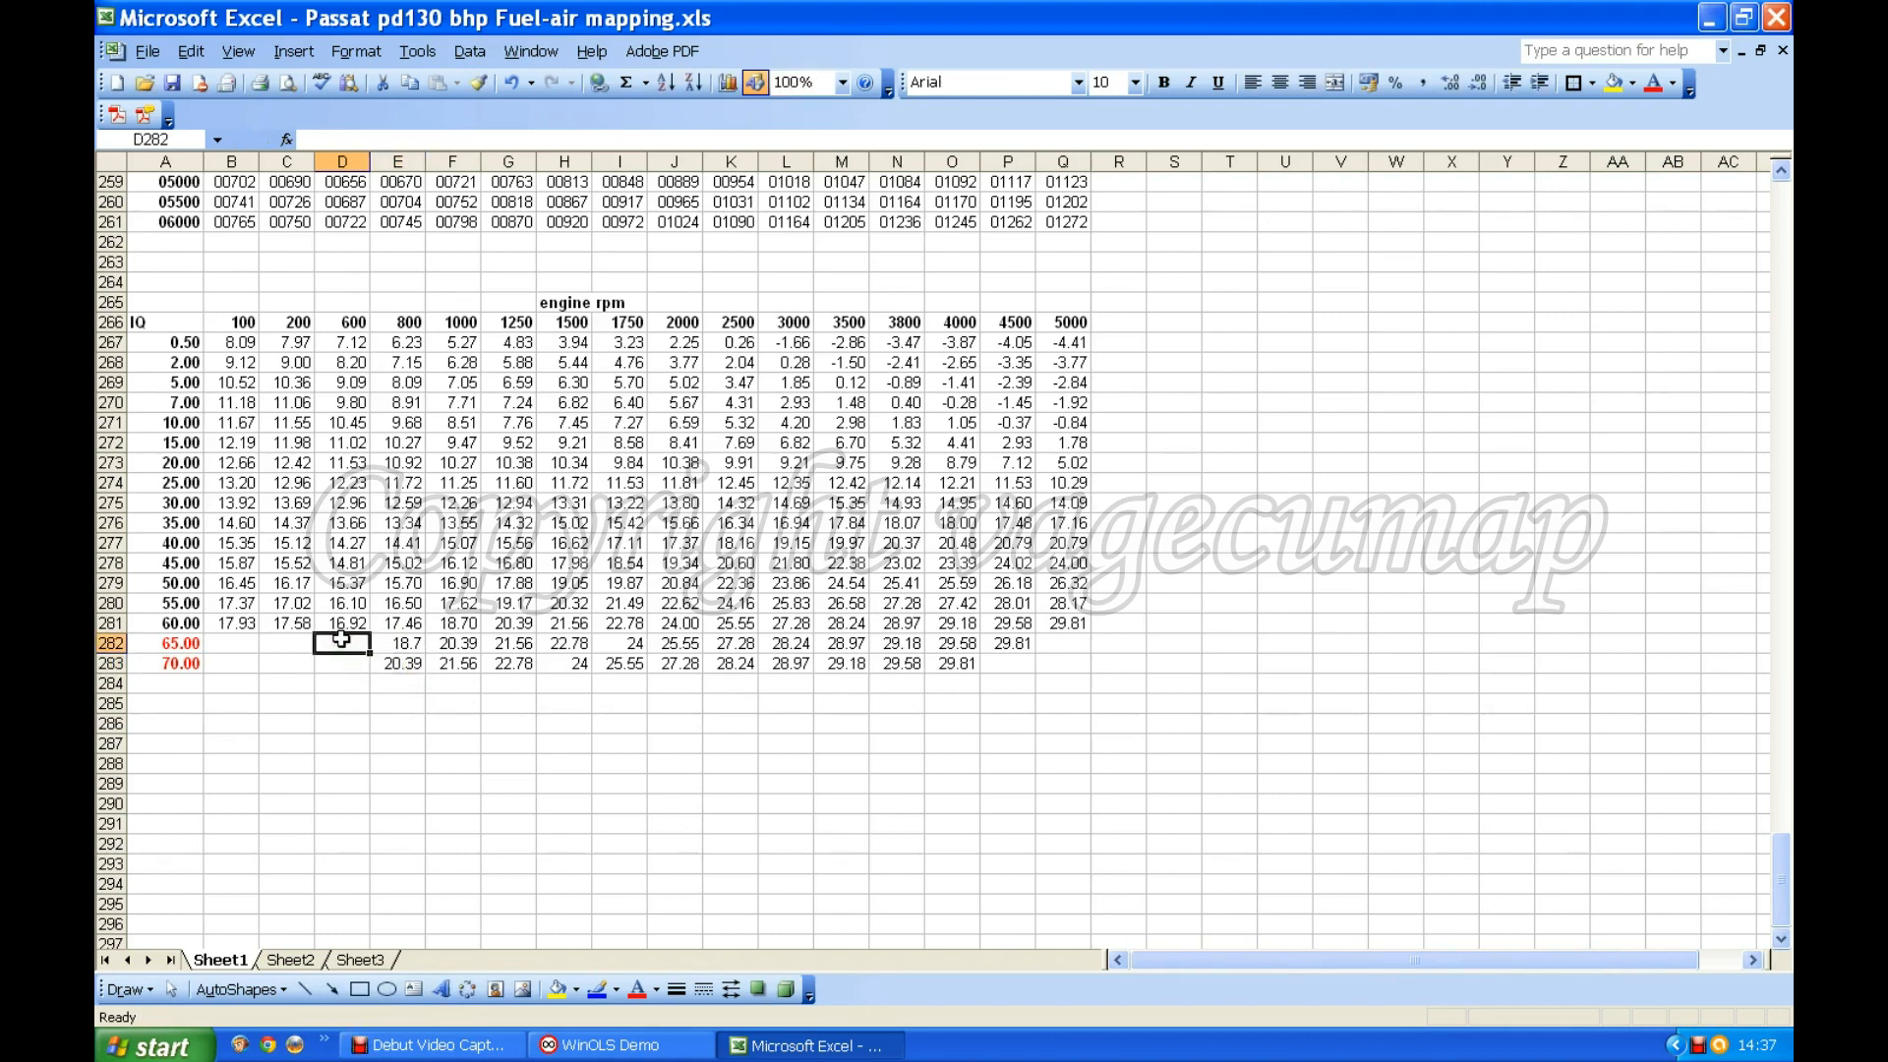
{"action": "type", "text": "17.46"}
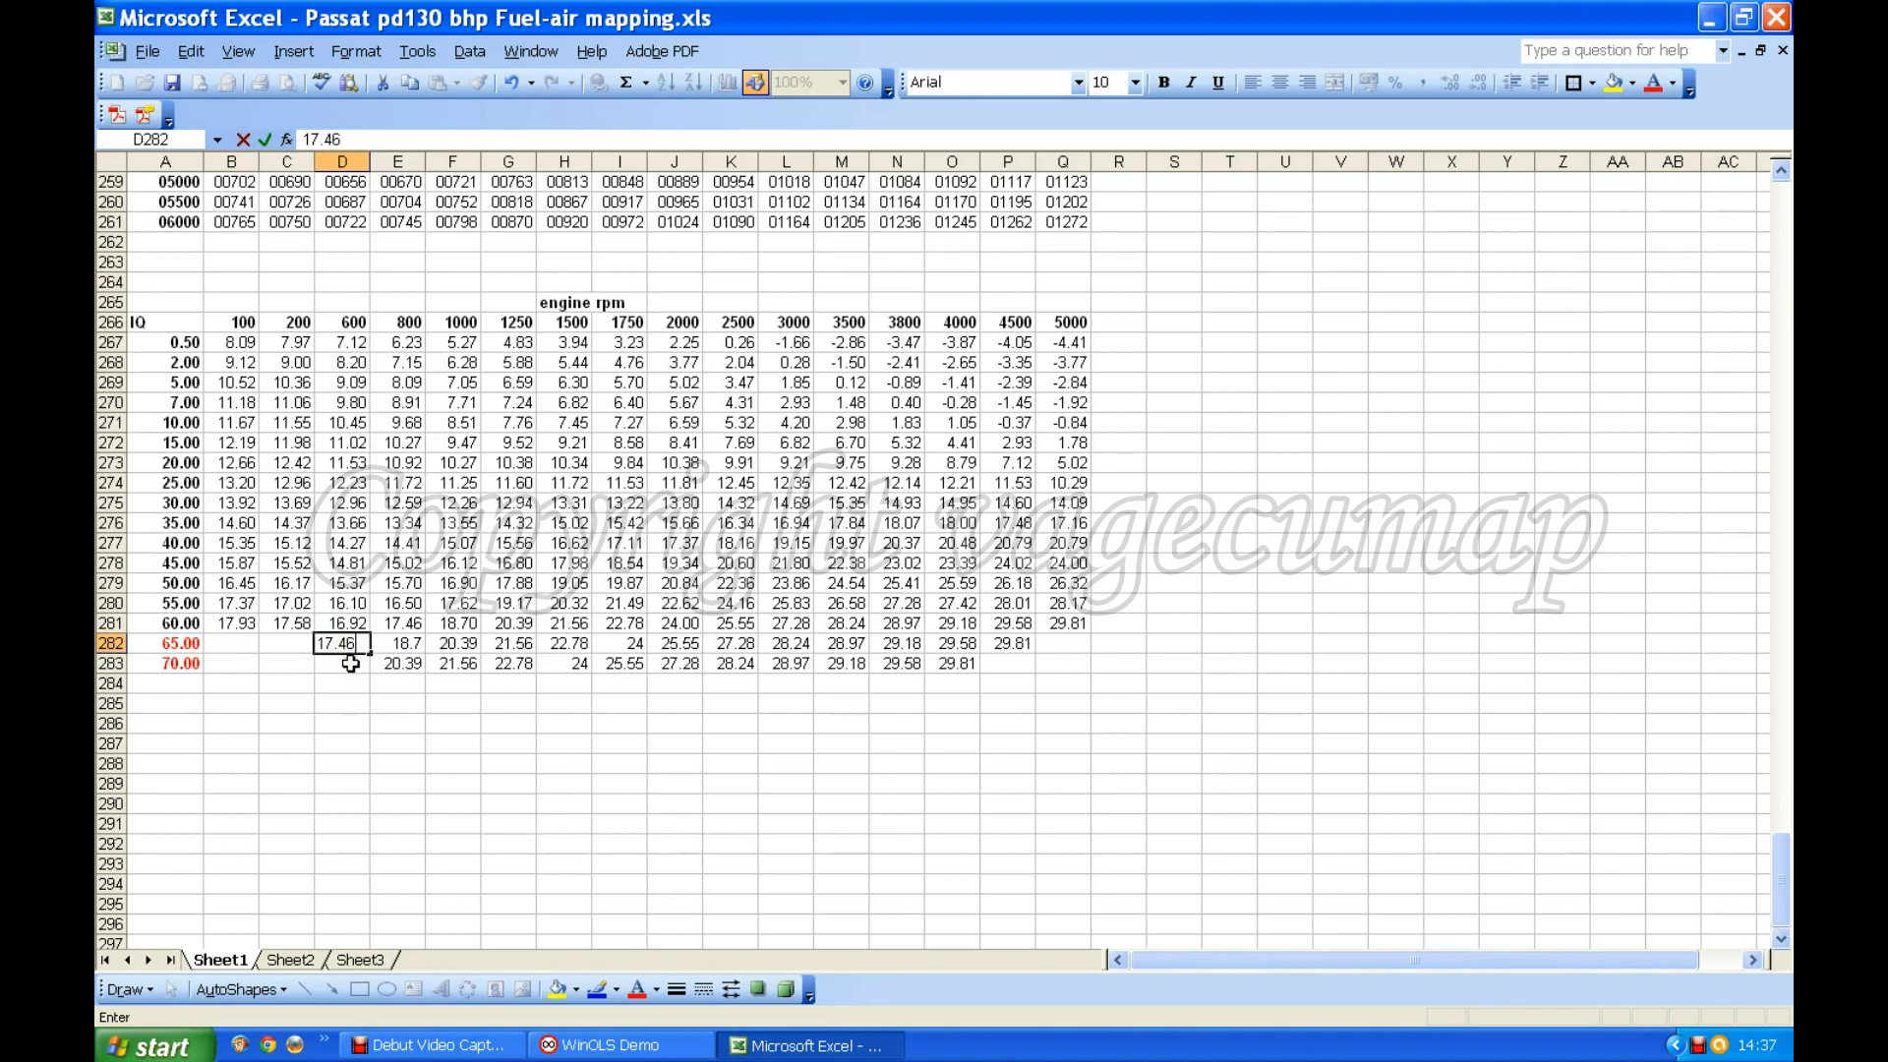
{"action": "left_click", "coordinate": [342, 666]}
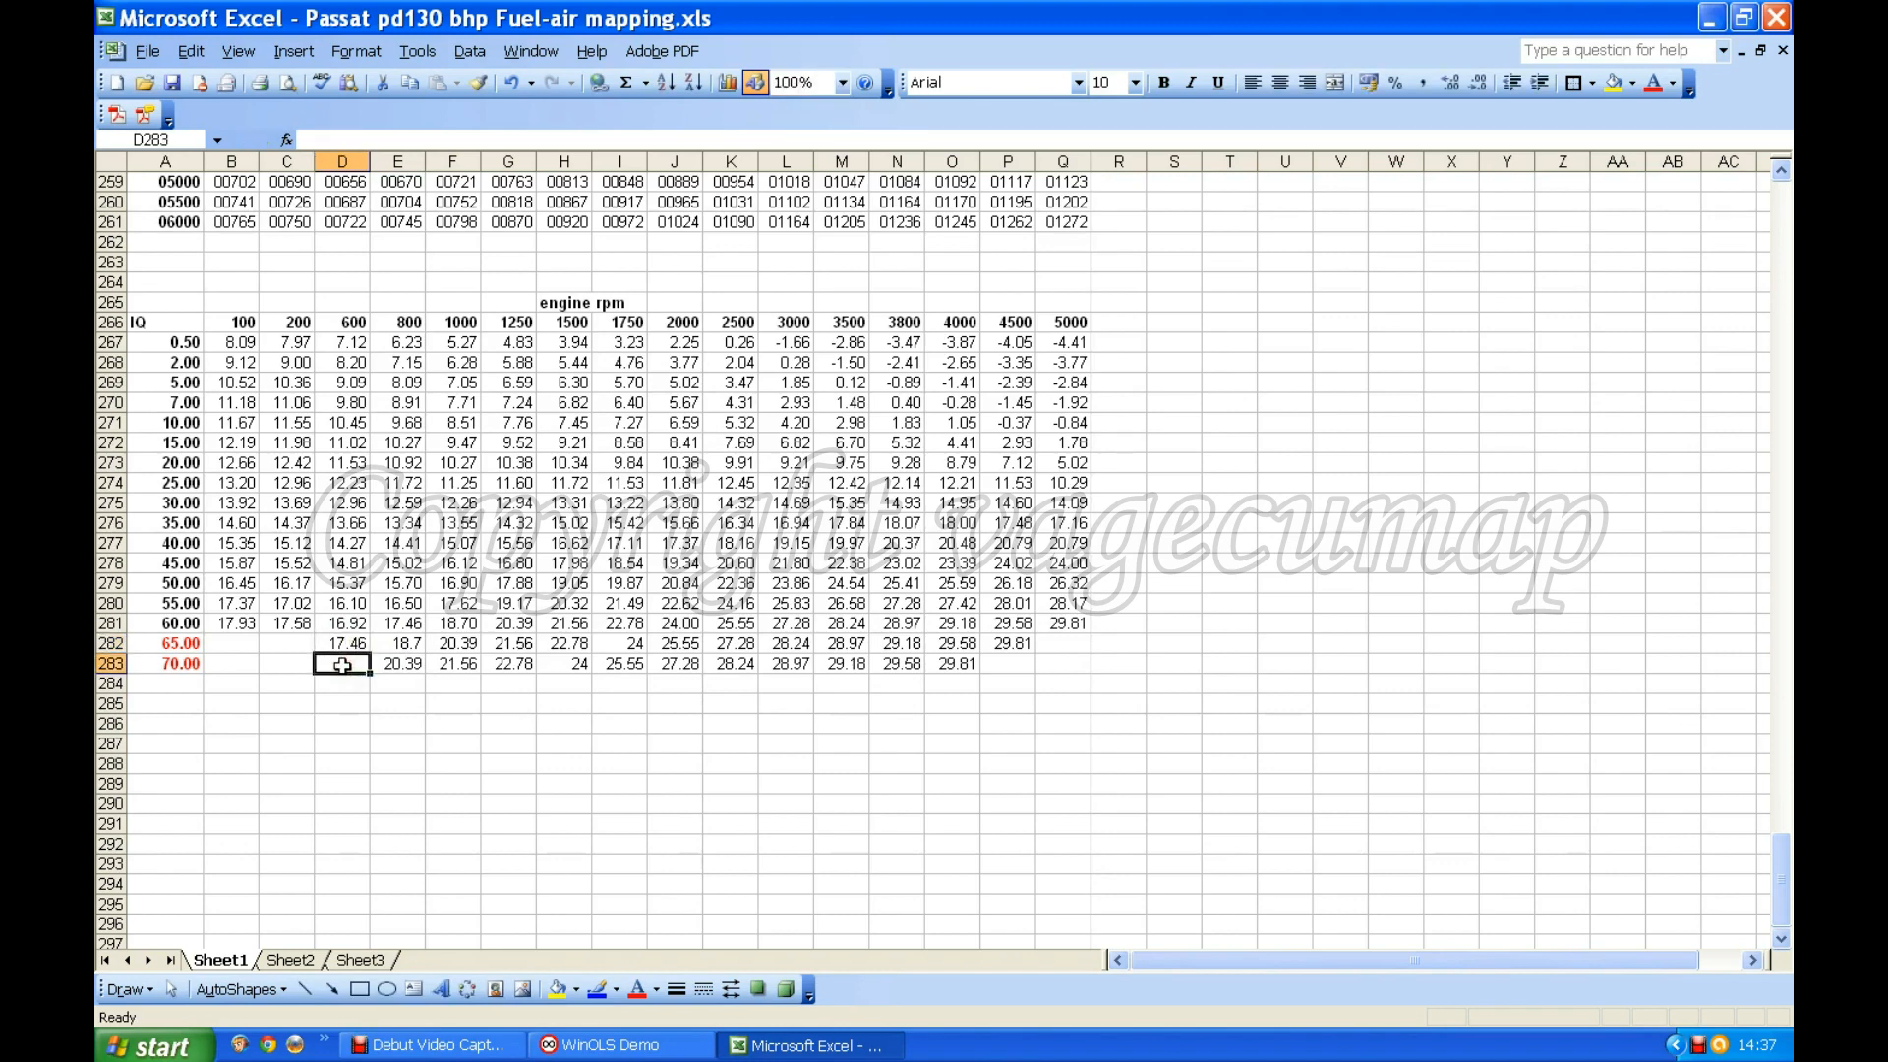
{"action": "type", "text": "18.7"}
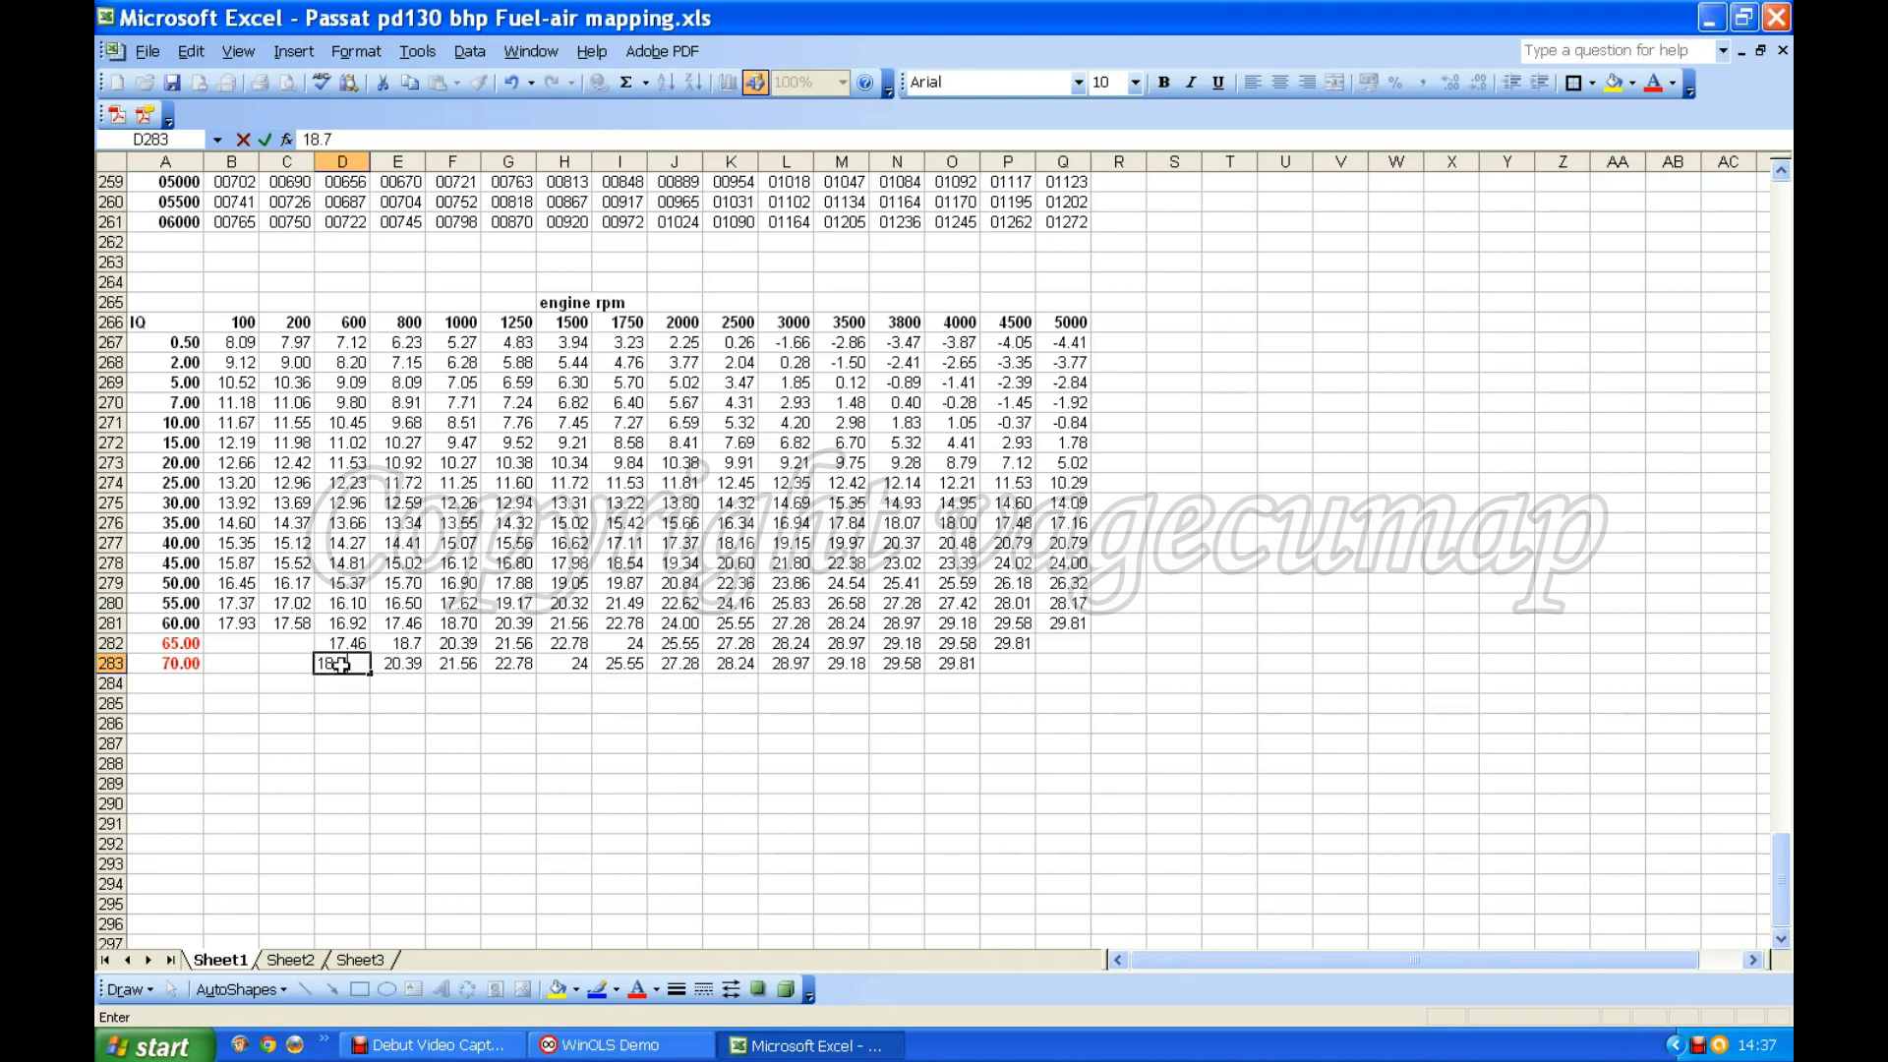
Fill the 200 rpm column for the new IQ rows with 16.92 at 65.00 and 17.46 at 70.00.
{"action": "left_click", "coordinate": [283, 637]}
{"action": "type", "text": "16.92"}
{"action": "left_click", "coordinate": [296, 670]}
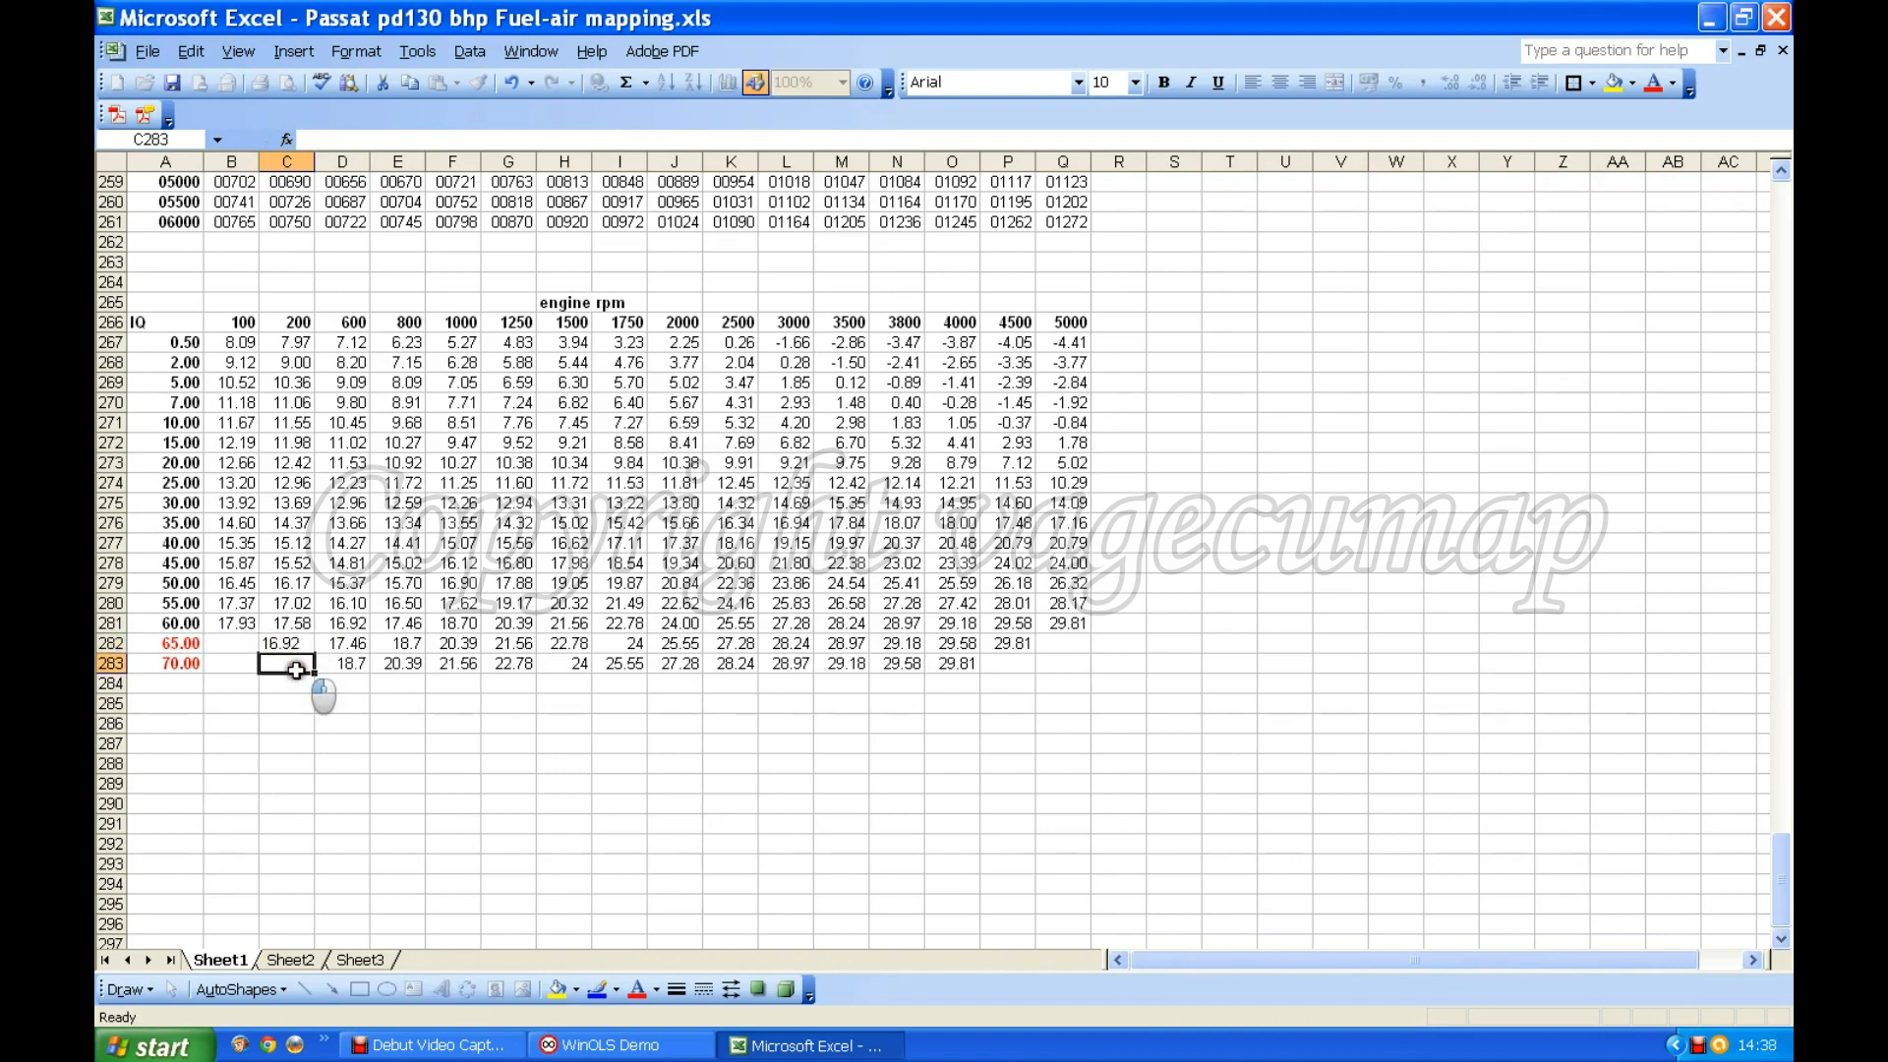
{"action": "type", "text": "17.46"}
Fill the 100 rpm column for the new IQ rows with 17.58 at 65.00 and 16.92 at 70.00.
{"action": "left_click", "coordinate": [223, 638]}
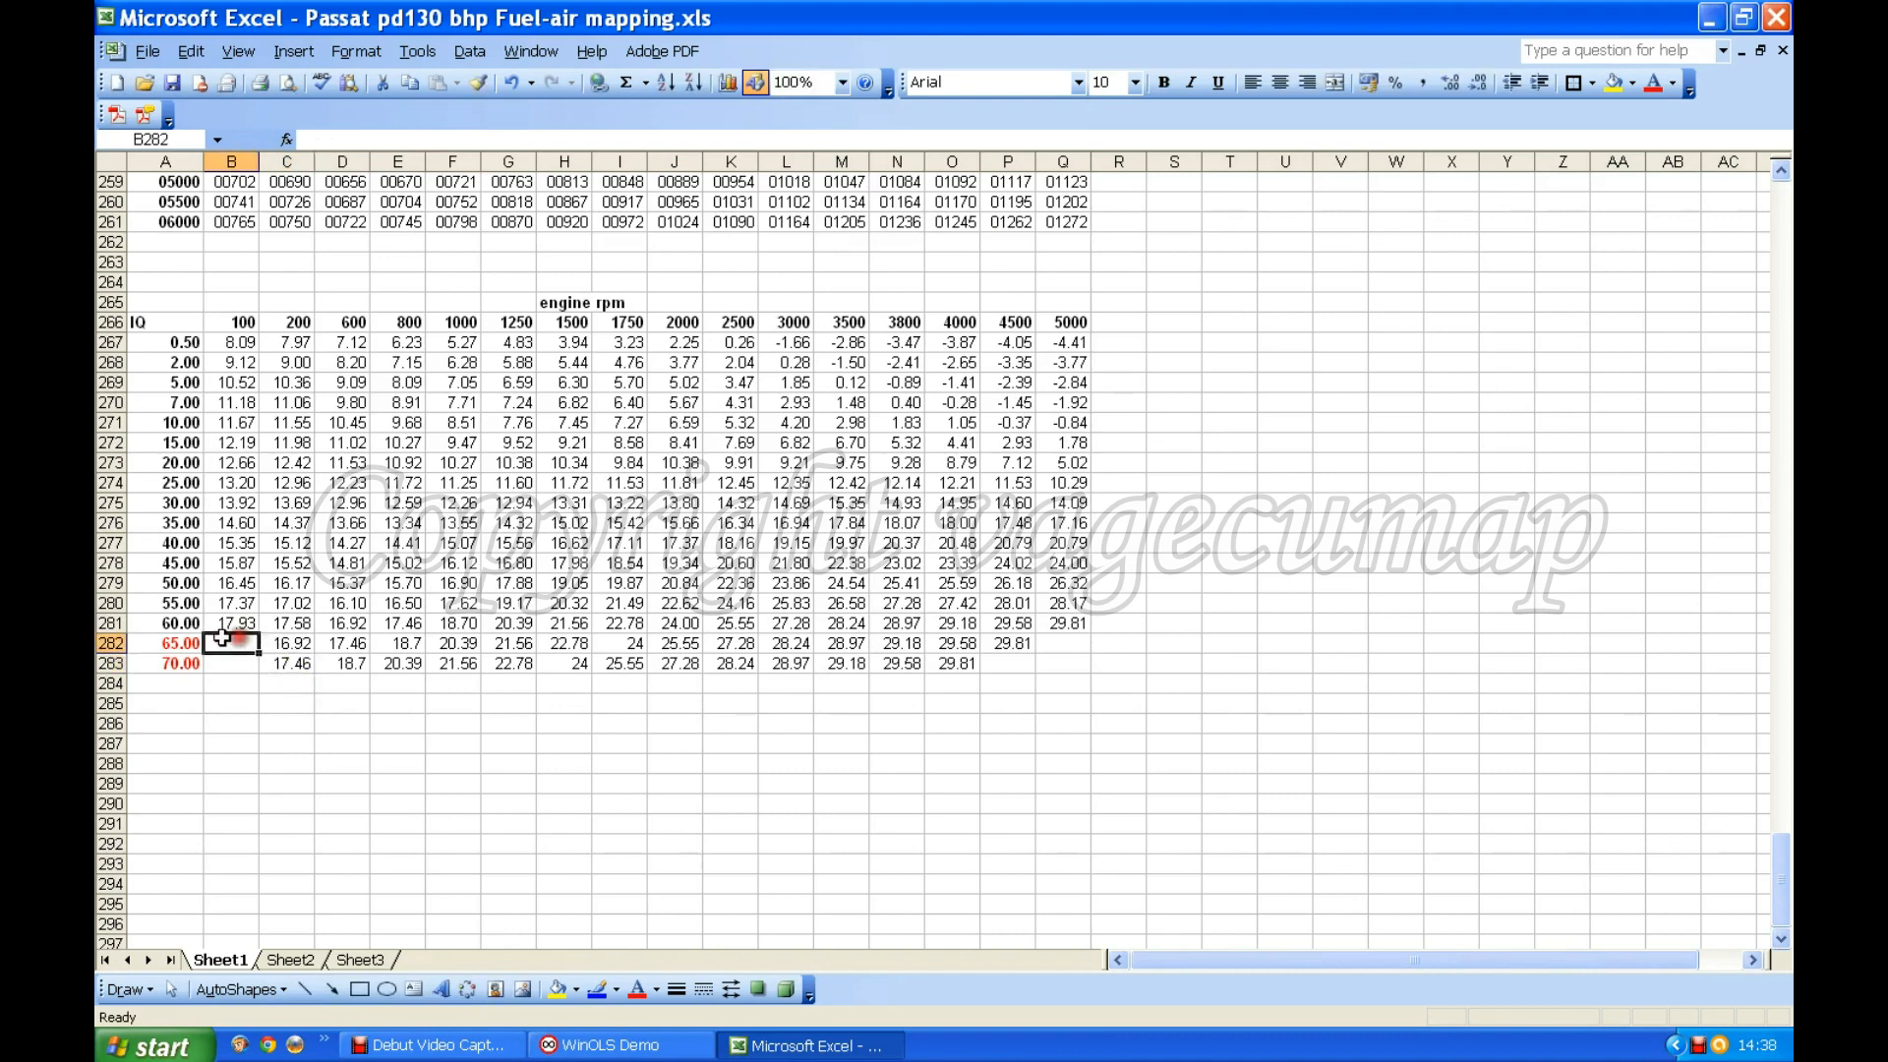
{"action": "type", "text": "17.58"}
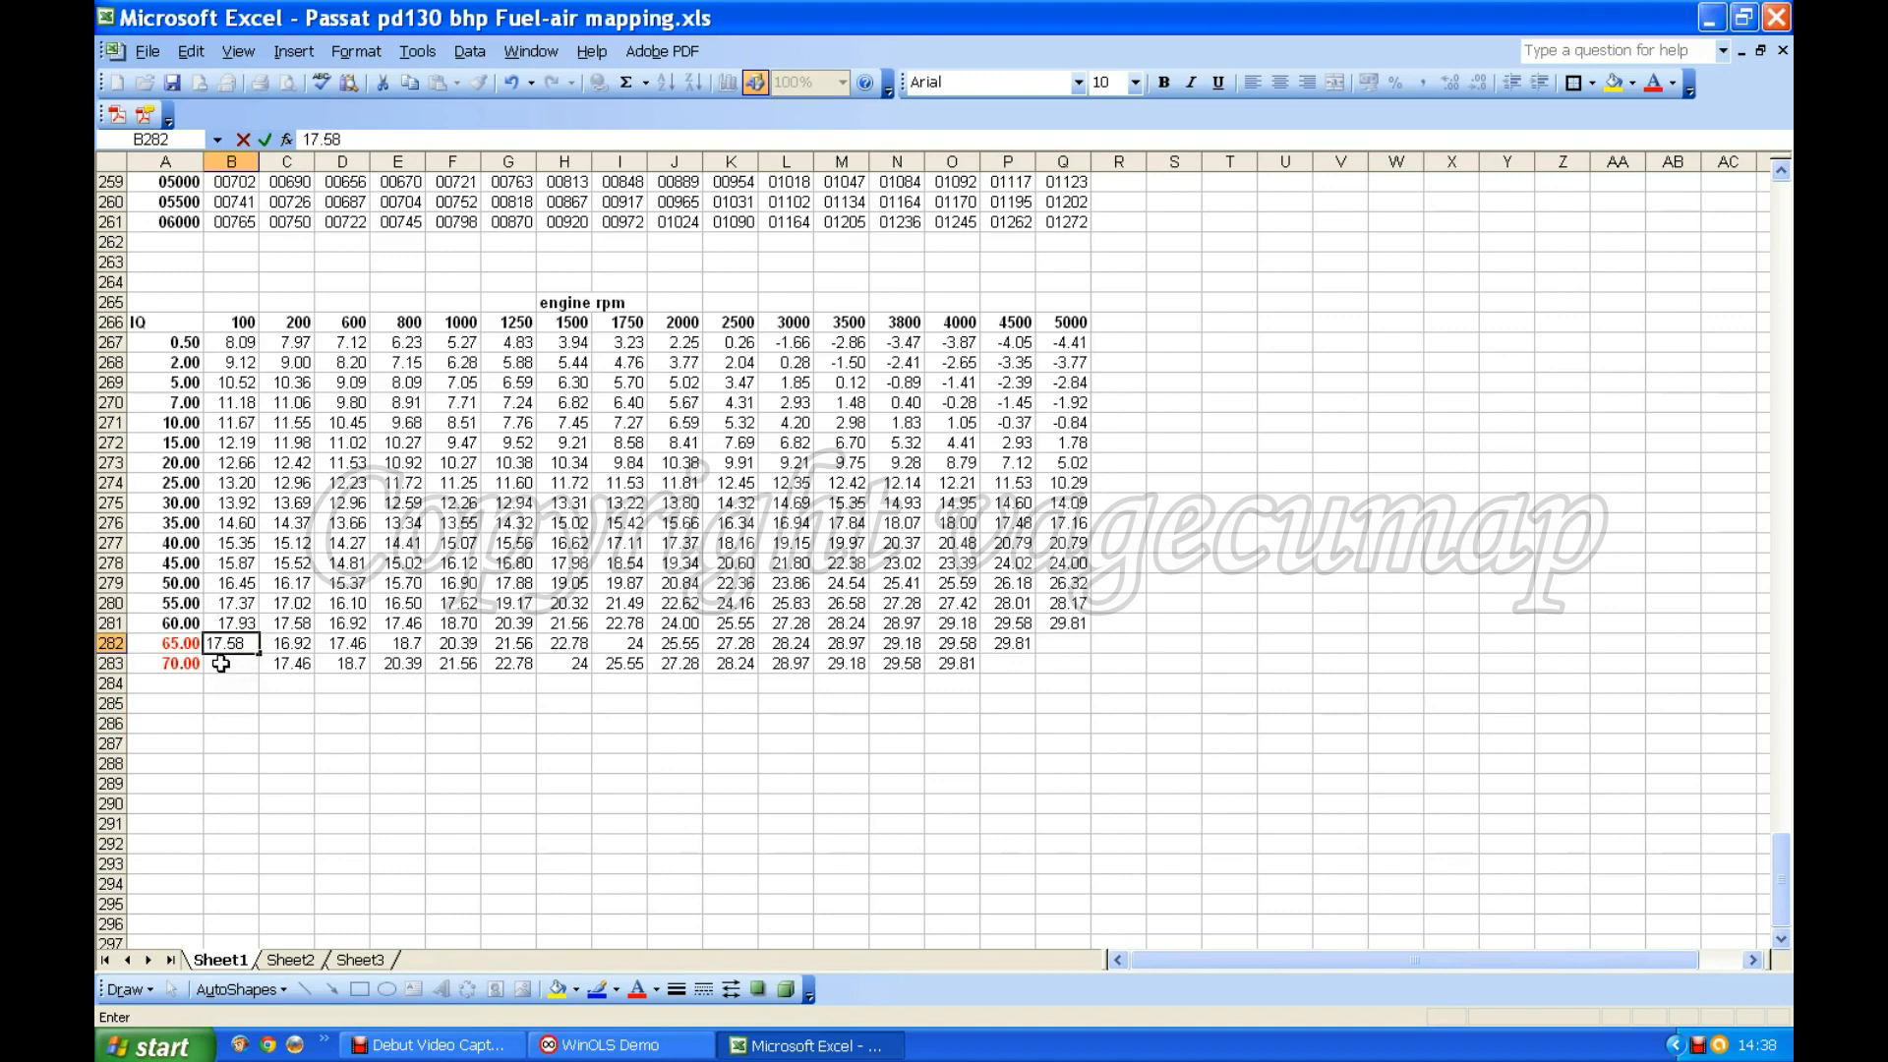
{"action": "left_click", "coordinate": [220, 664]}
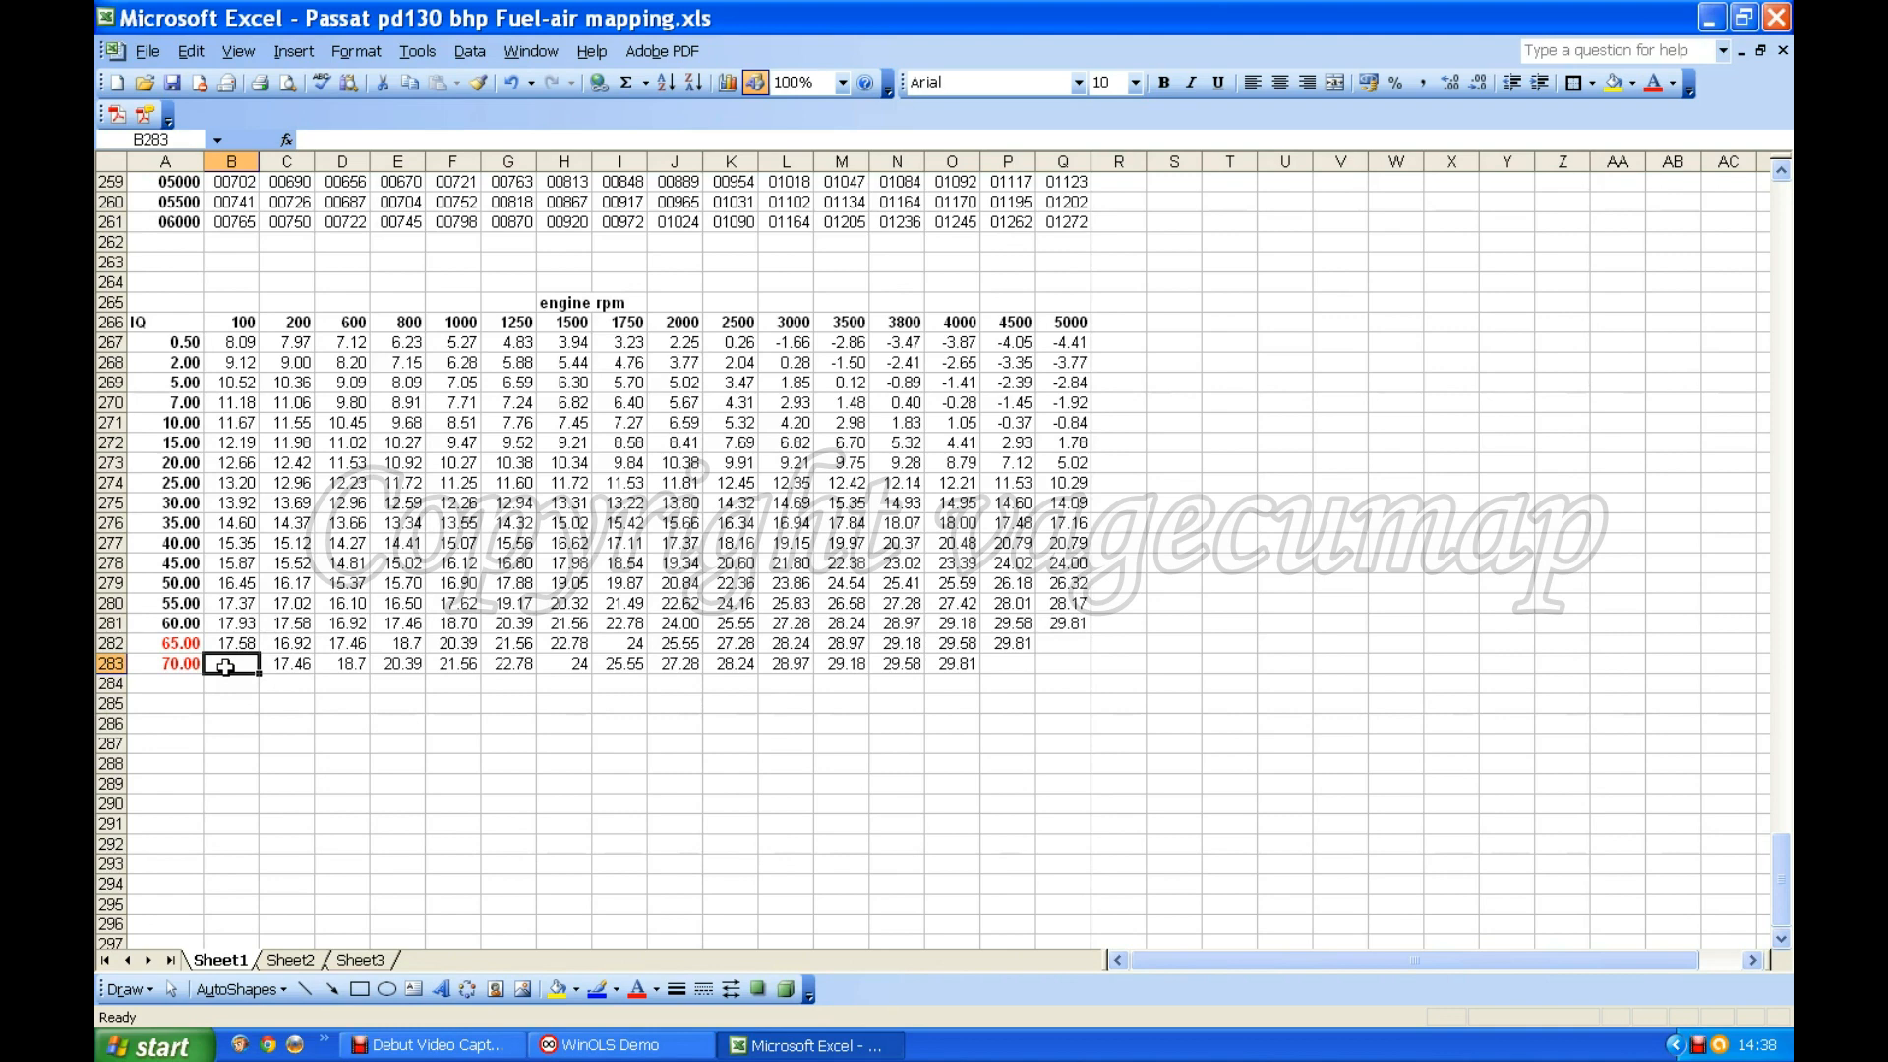
{"action": "type", "text": "16"}
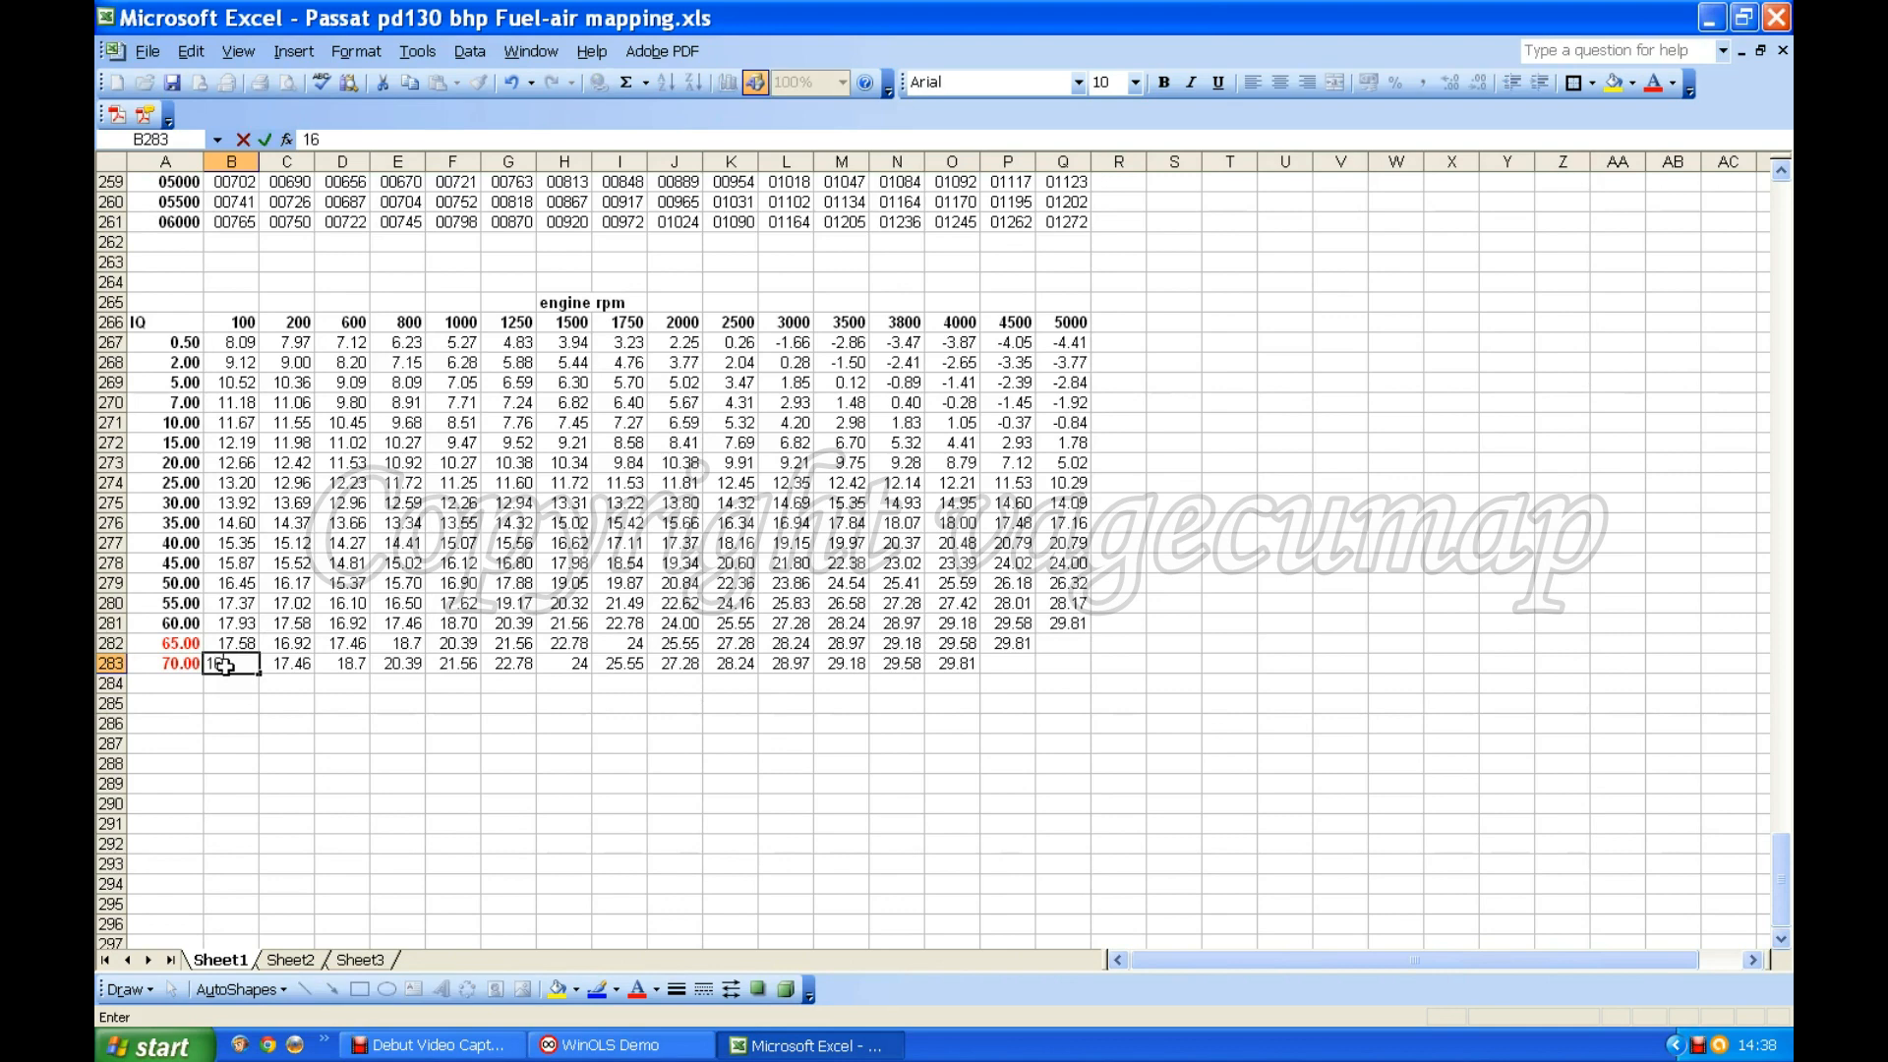
{"action": "type", "text": ".92"}
{"action": "left_click", "coordinate": [250, 727]}
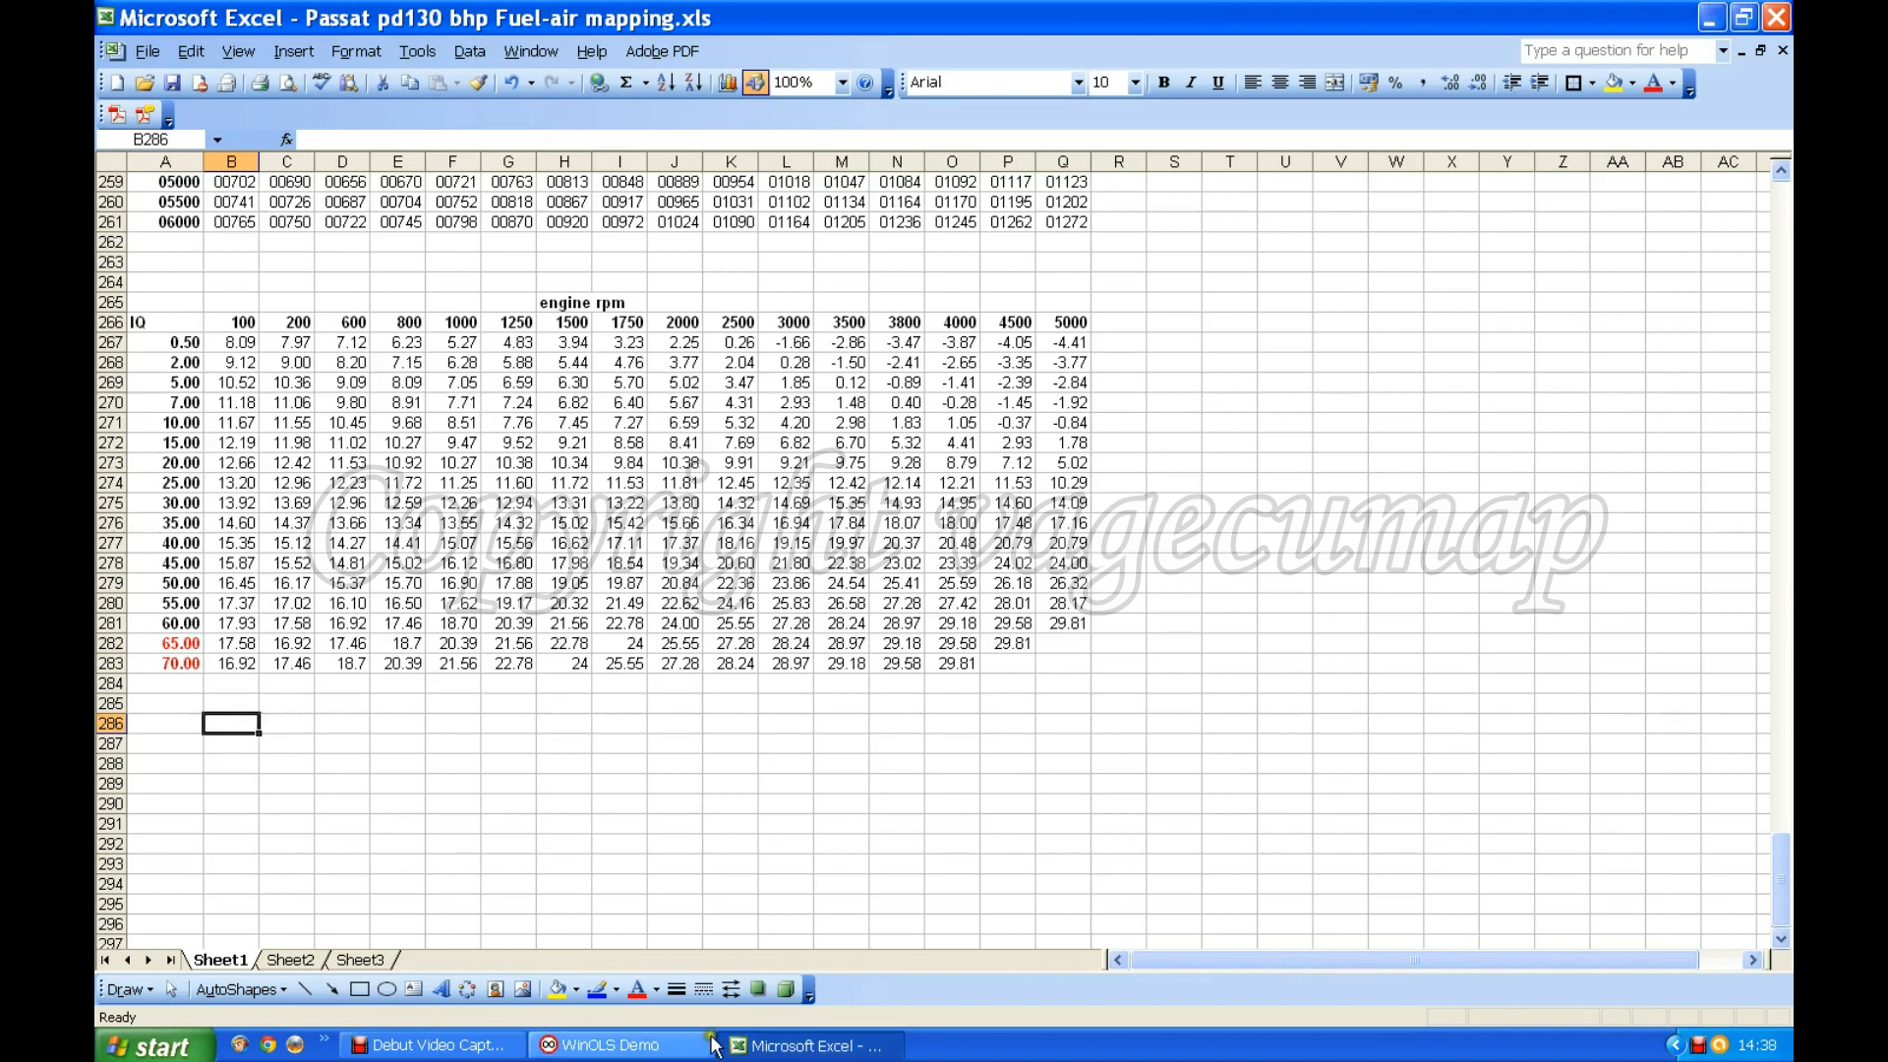
{"action": "left_click", "coordinate": [455, 1047]}
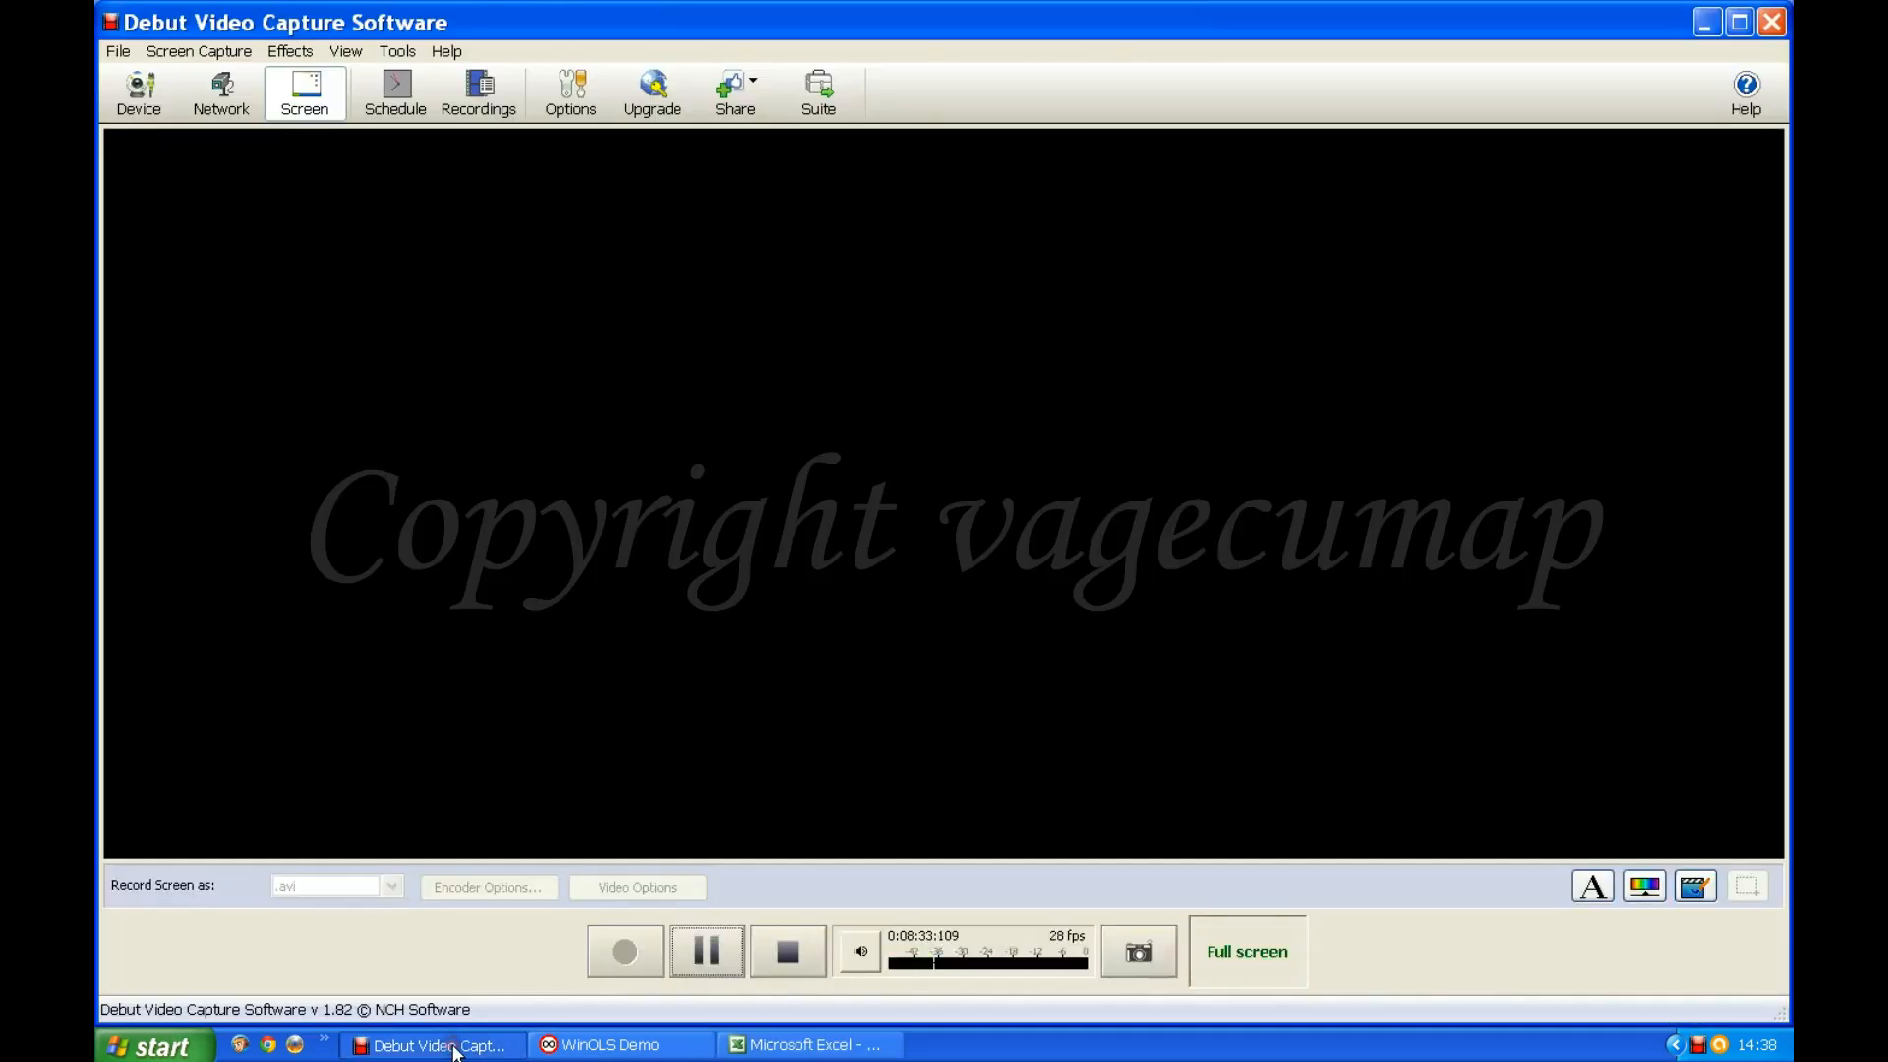
{"action": "left_click", "coordinate": [816, 1046]}
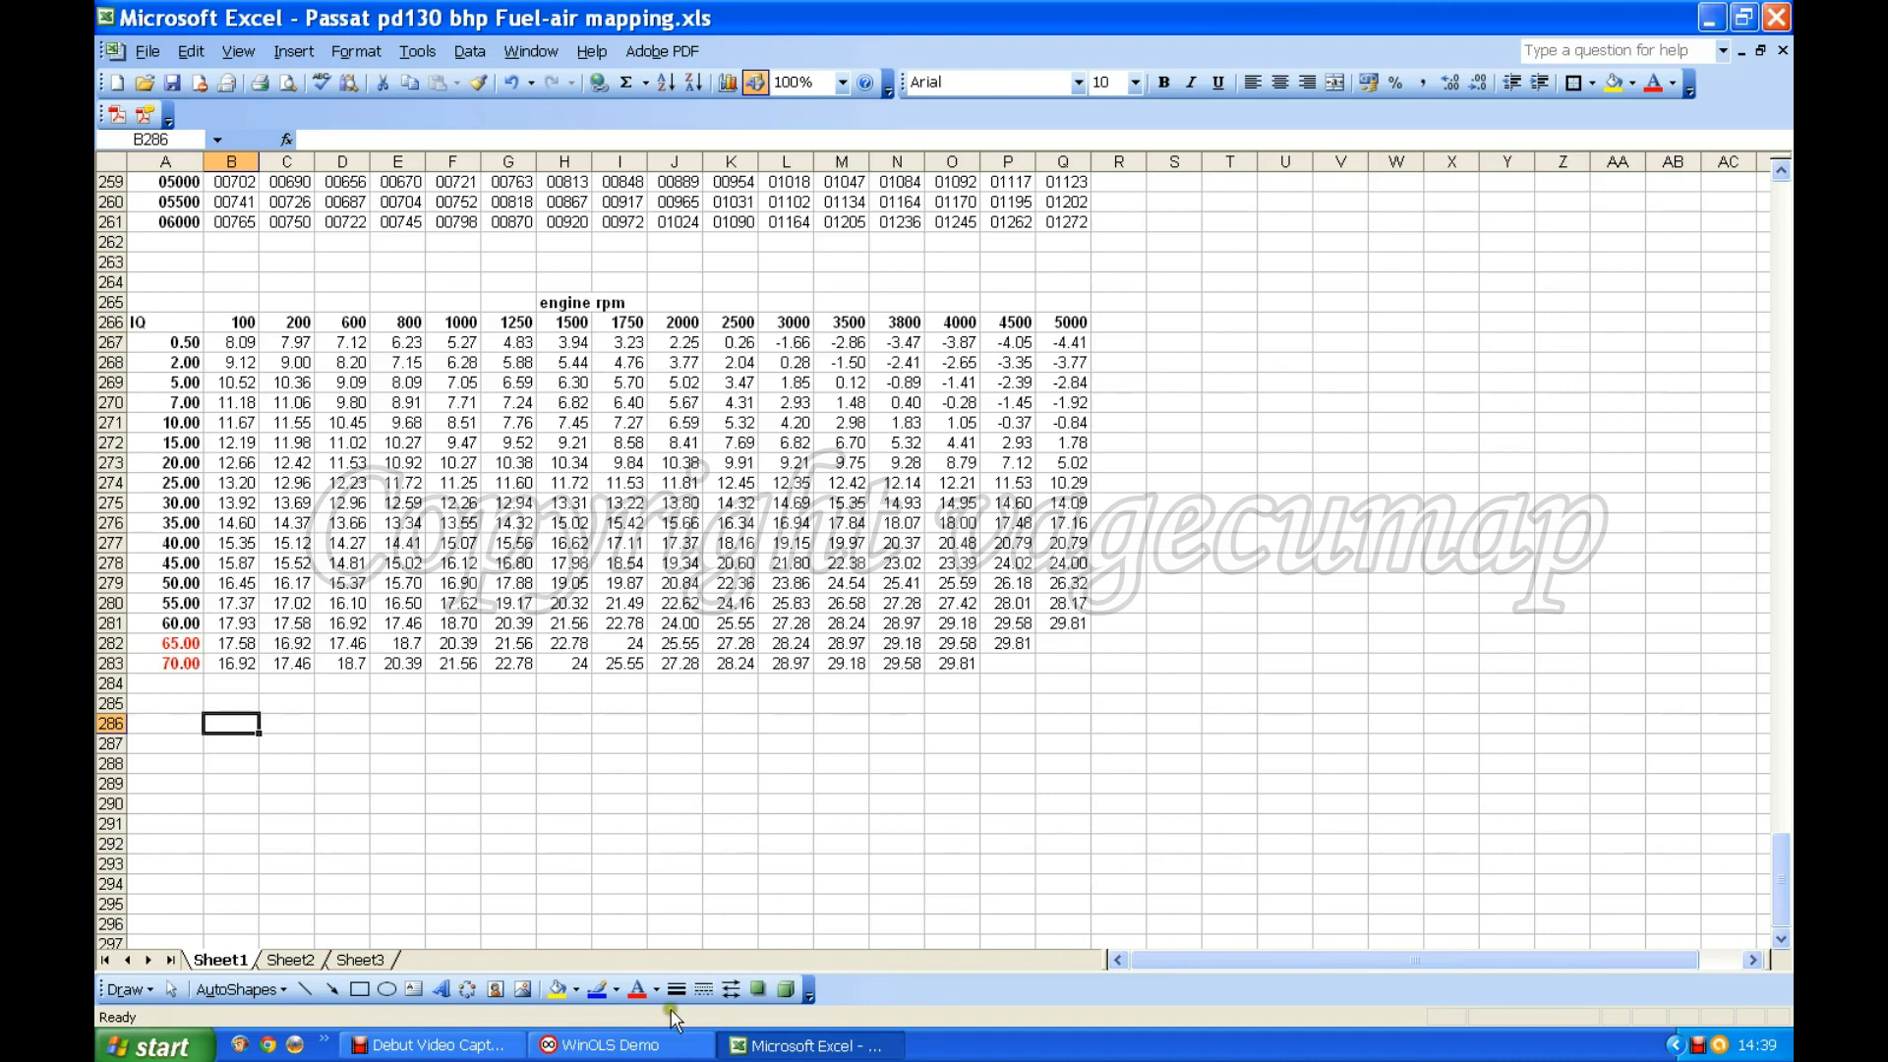
{"action": "left_click", "coordinate": [475, 1045]}
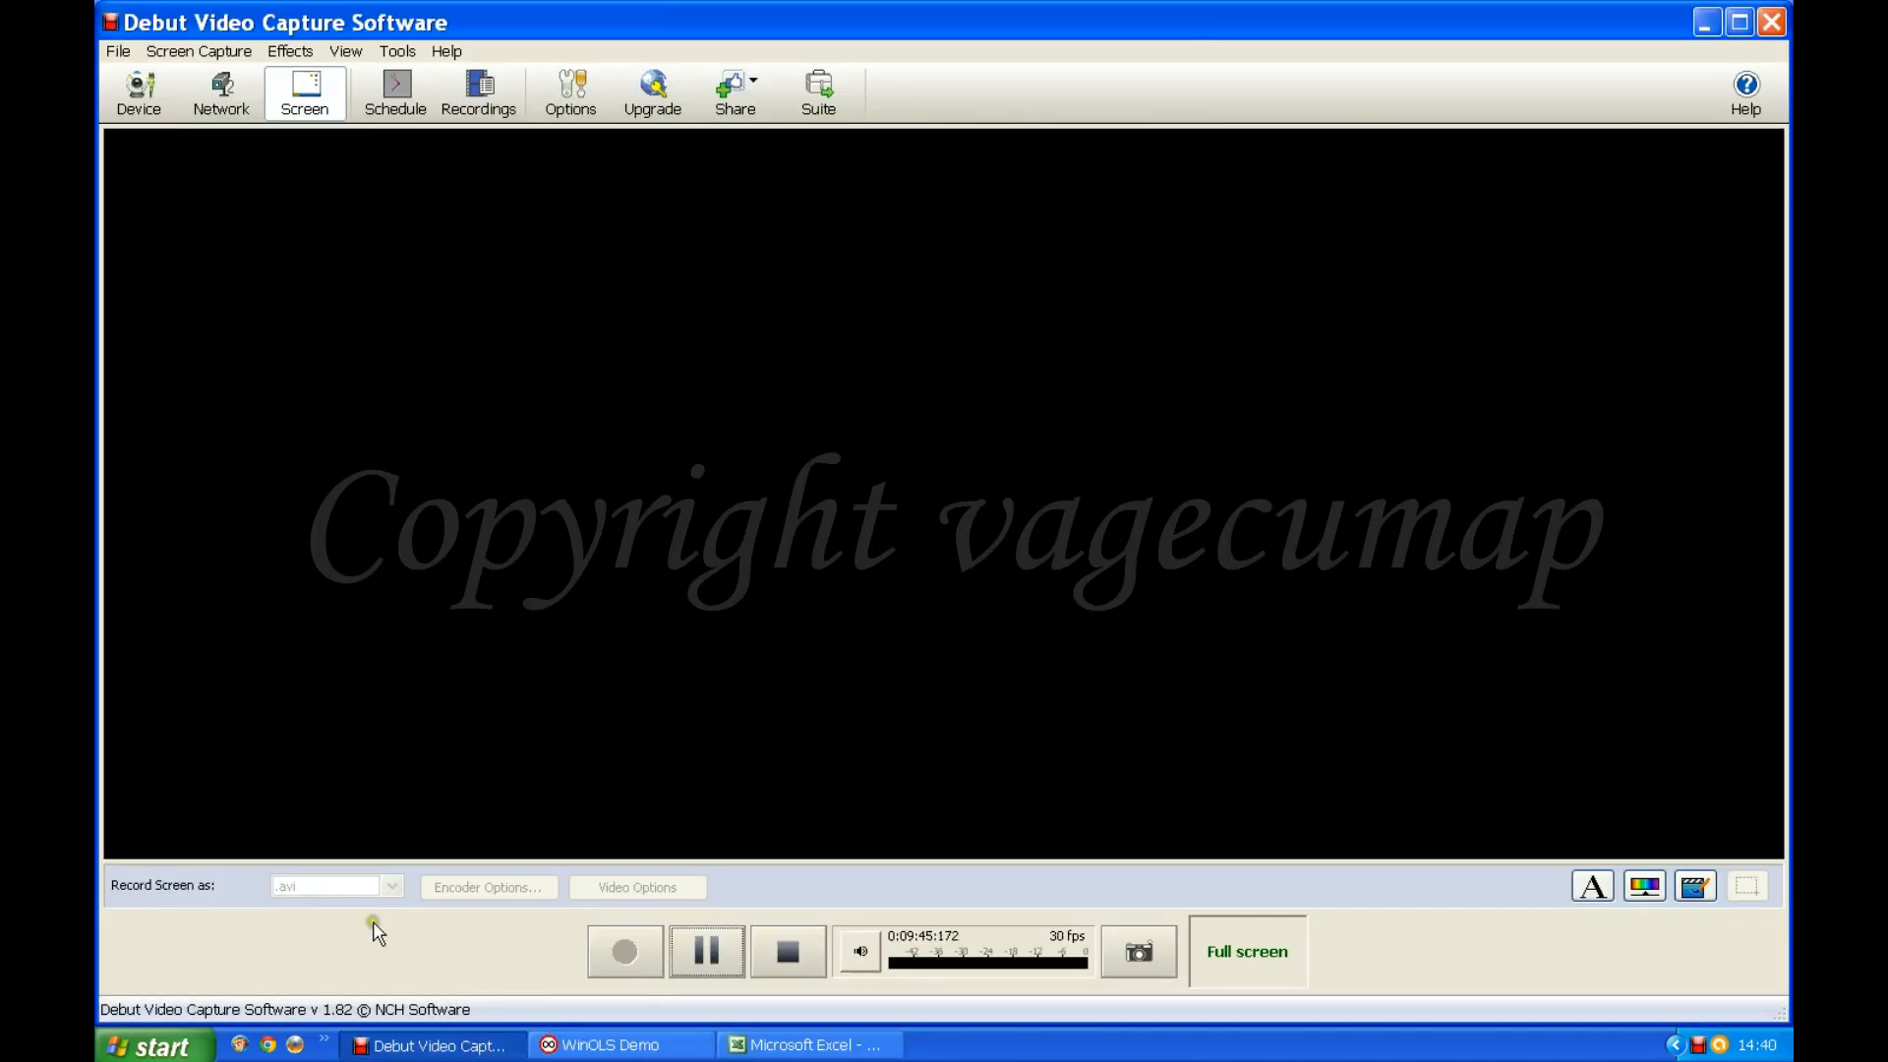
{"action": "left_click", "coordinate": [127, 53]}
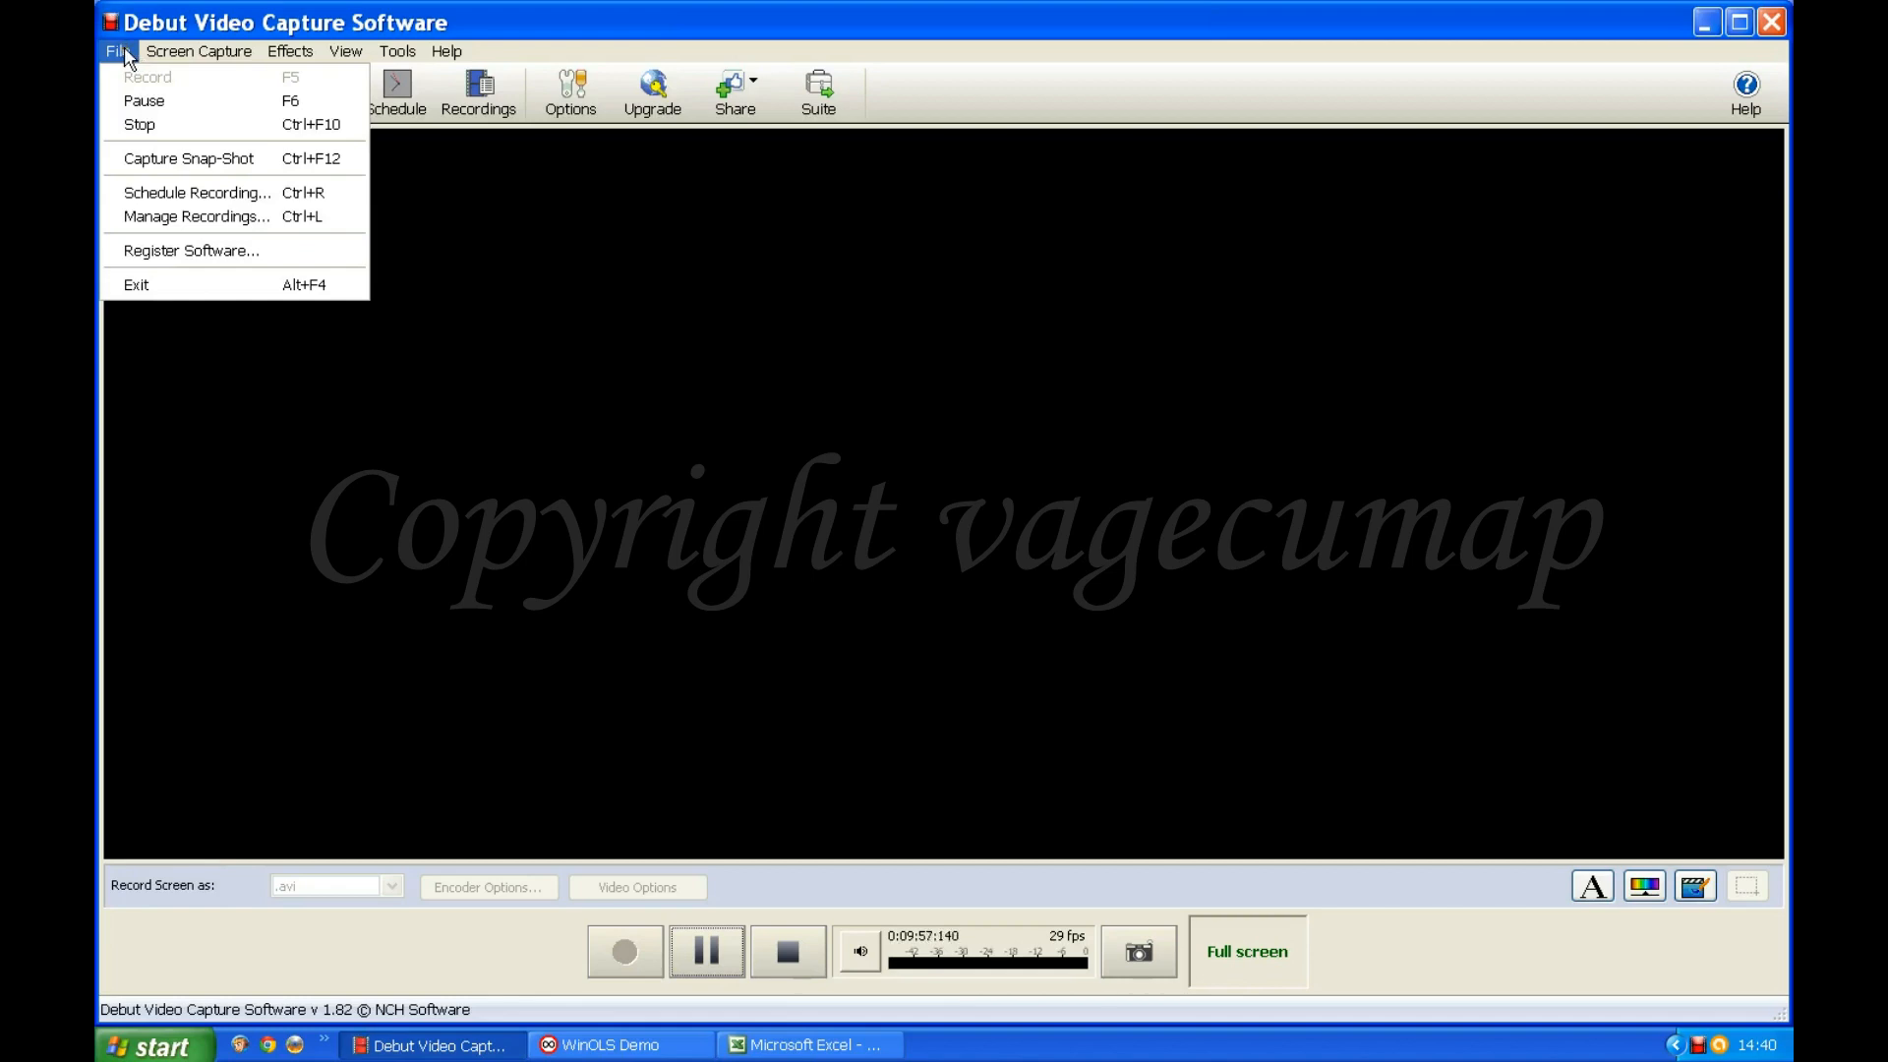
{"action": "left_click", "coordinate": [120, 51]}
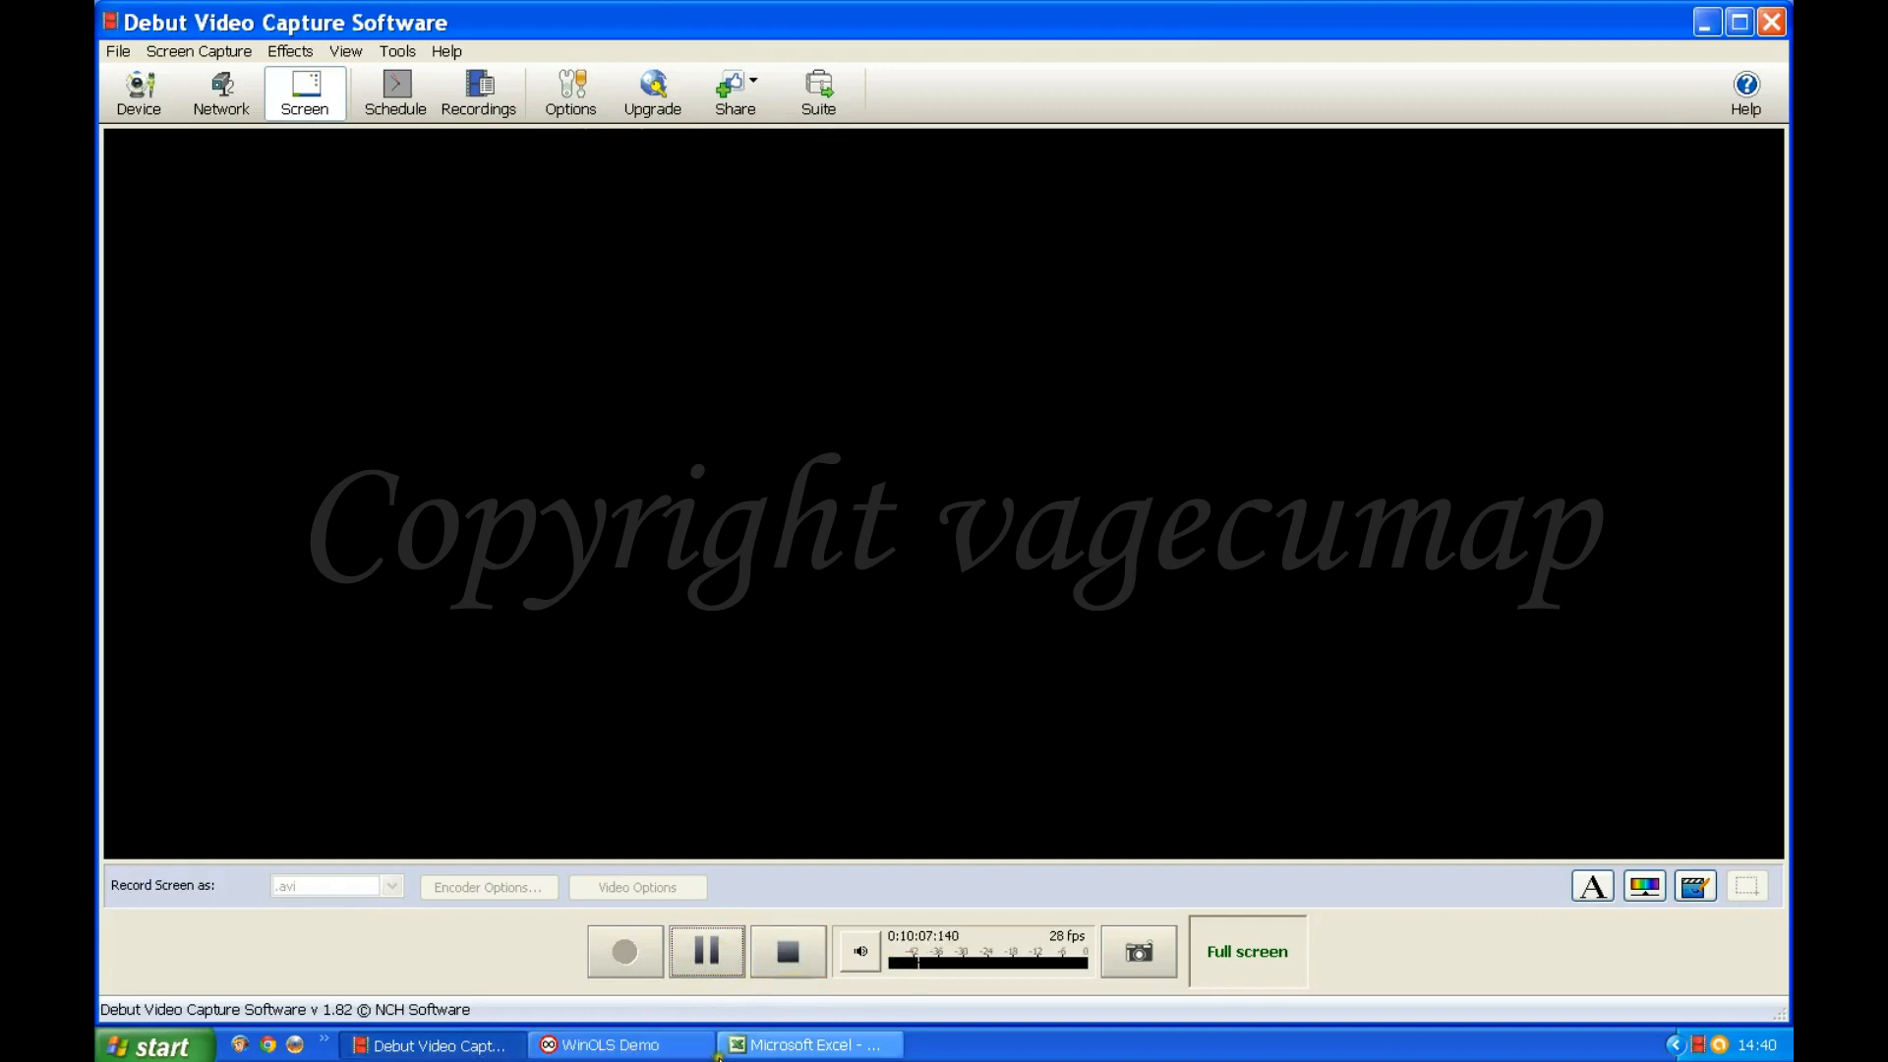
{"action": "left_click", "coordinate": [781, 1047]}
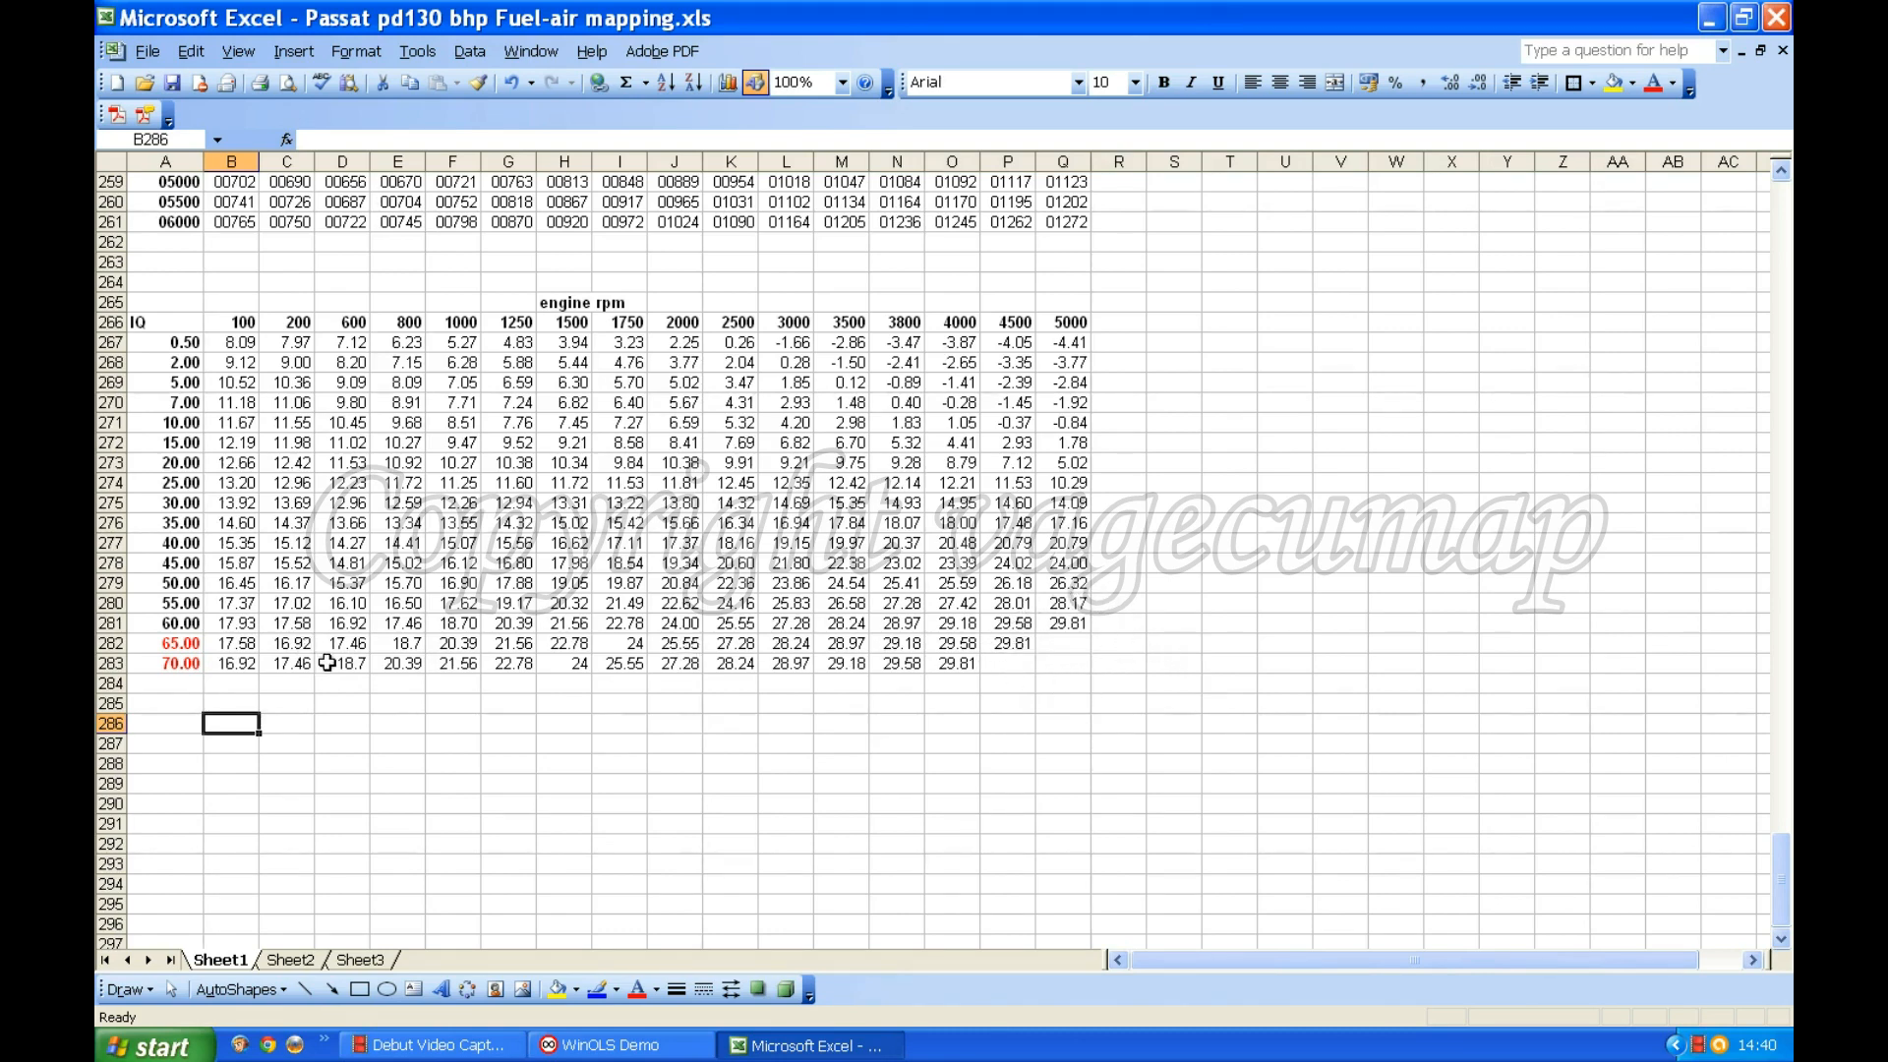
Apply the Number cell format to the IQ 65.00 and 70.00 rows from the 100 to the 5000 rpm column.
{"action": "left_click_drag", "start_coordinate": [240, 641], "coordinate": [1047, 663]}
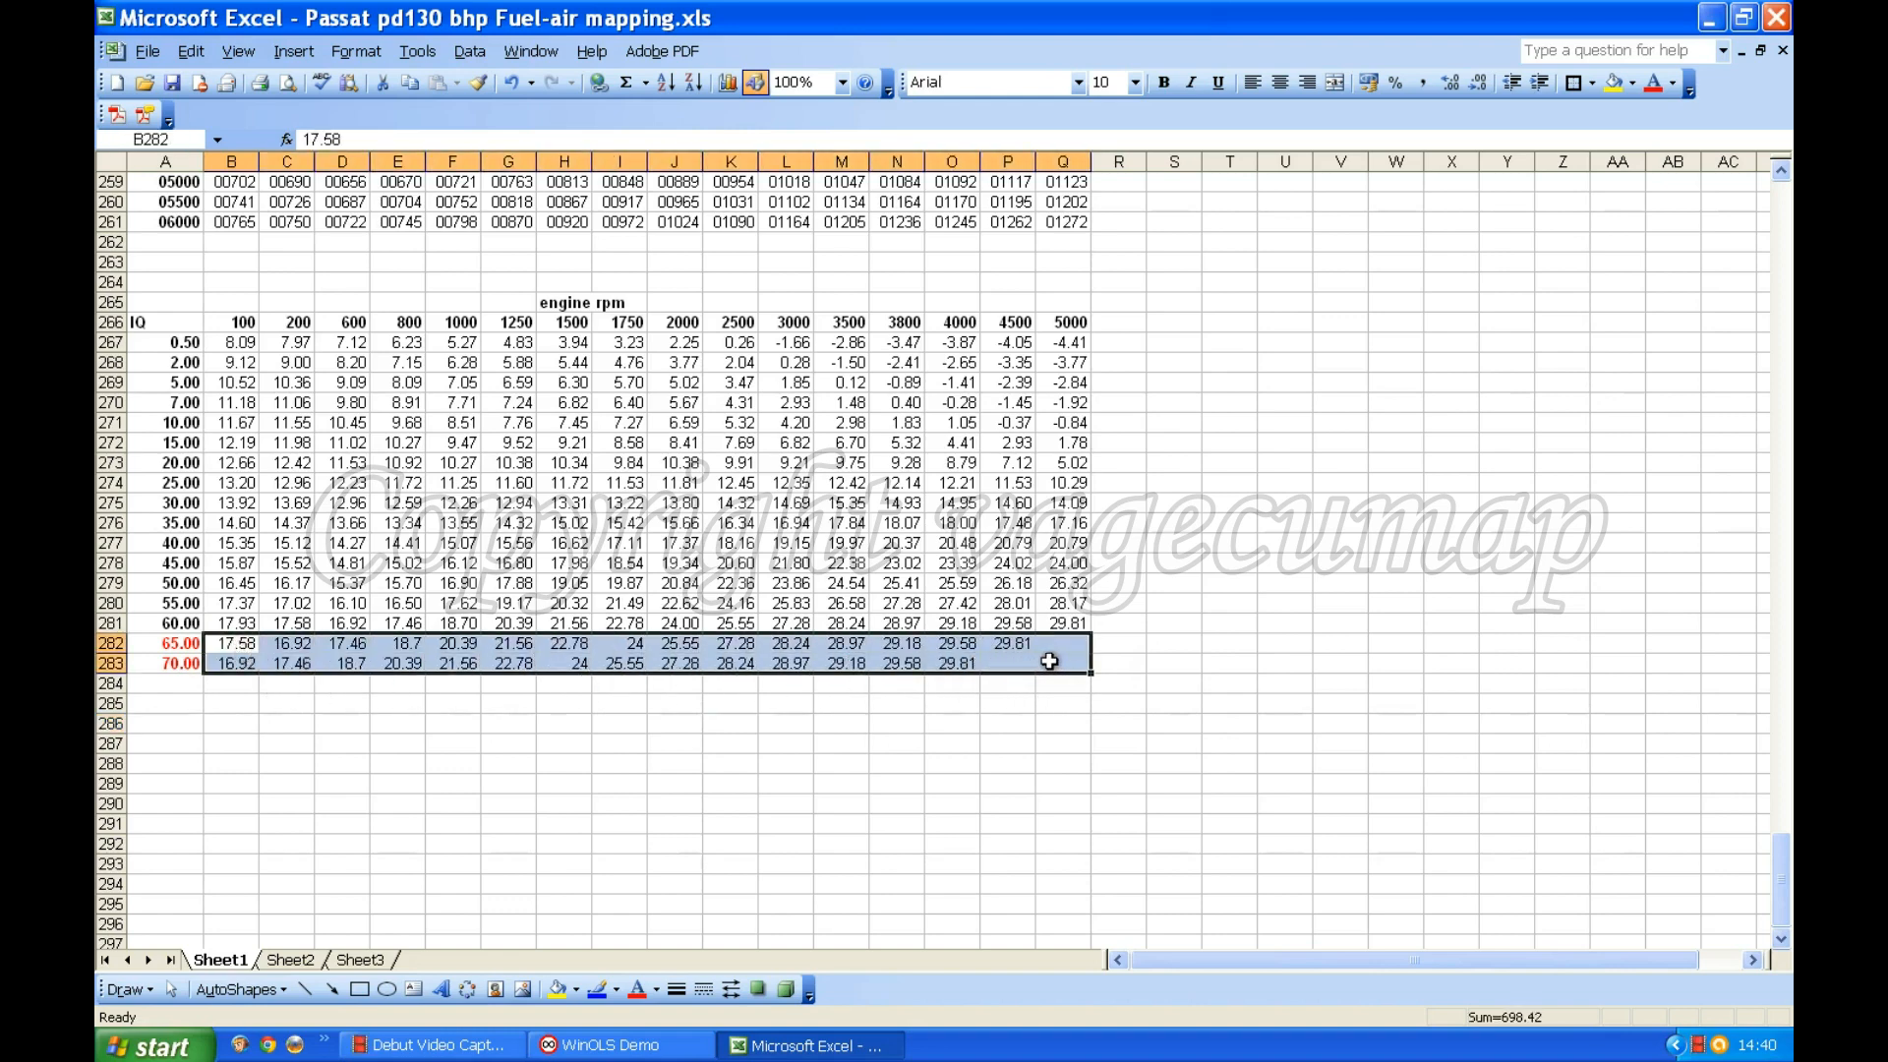
{"action": "left_click", "coordinate": [374, 54]}
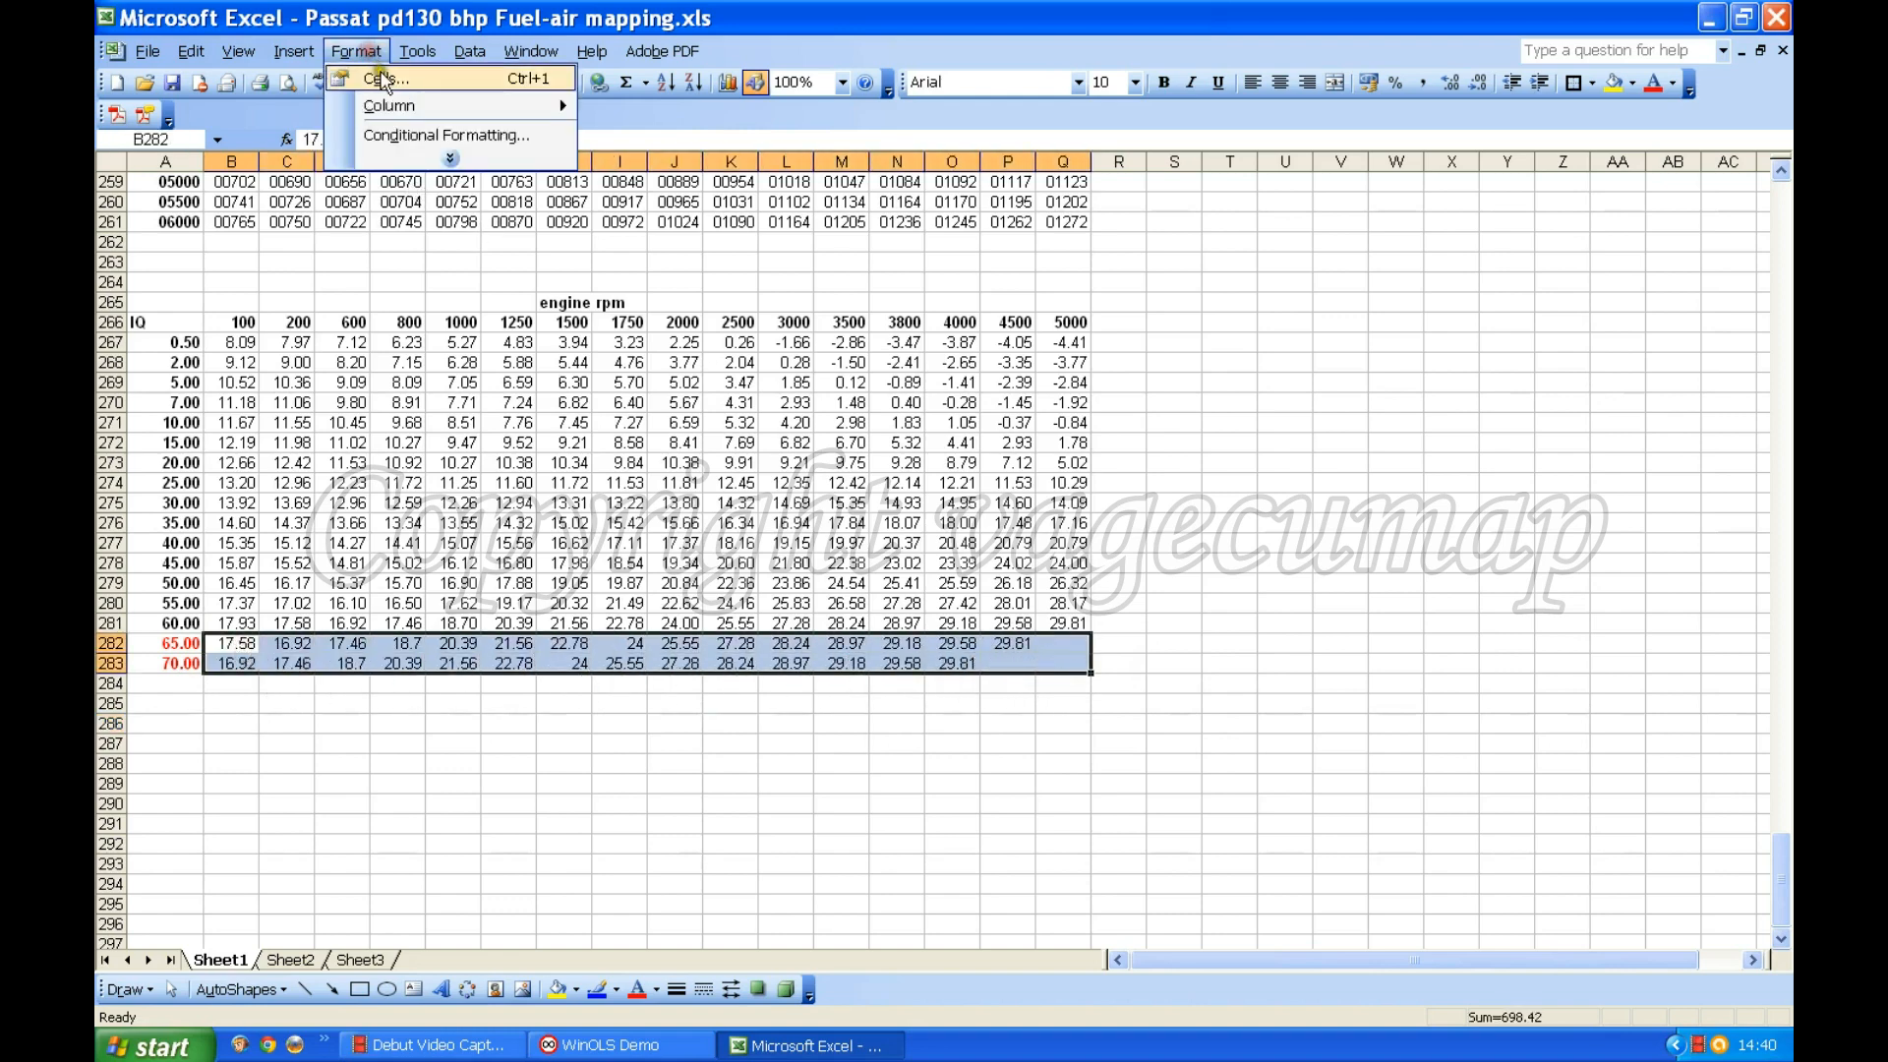
{"action": "left_click", "coordinate": [382, 74]}
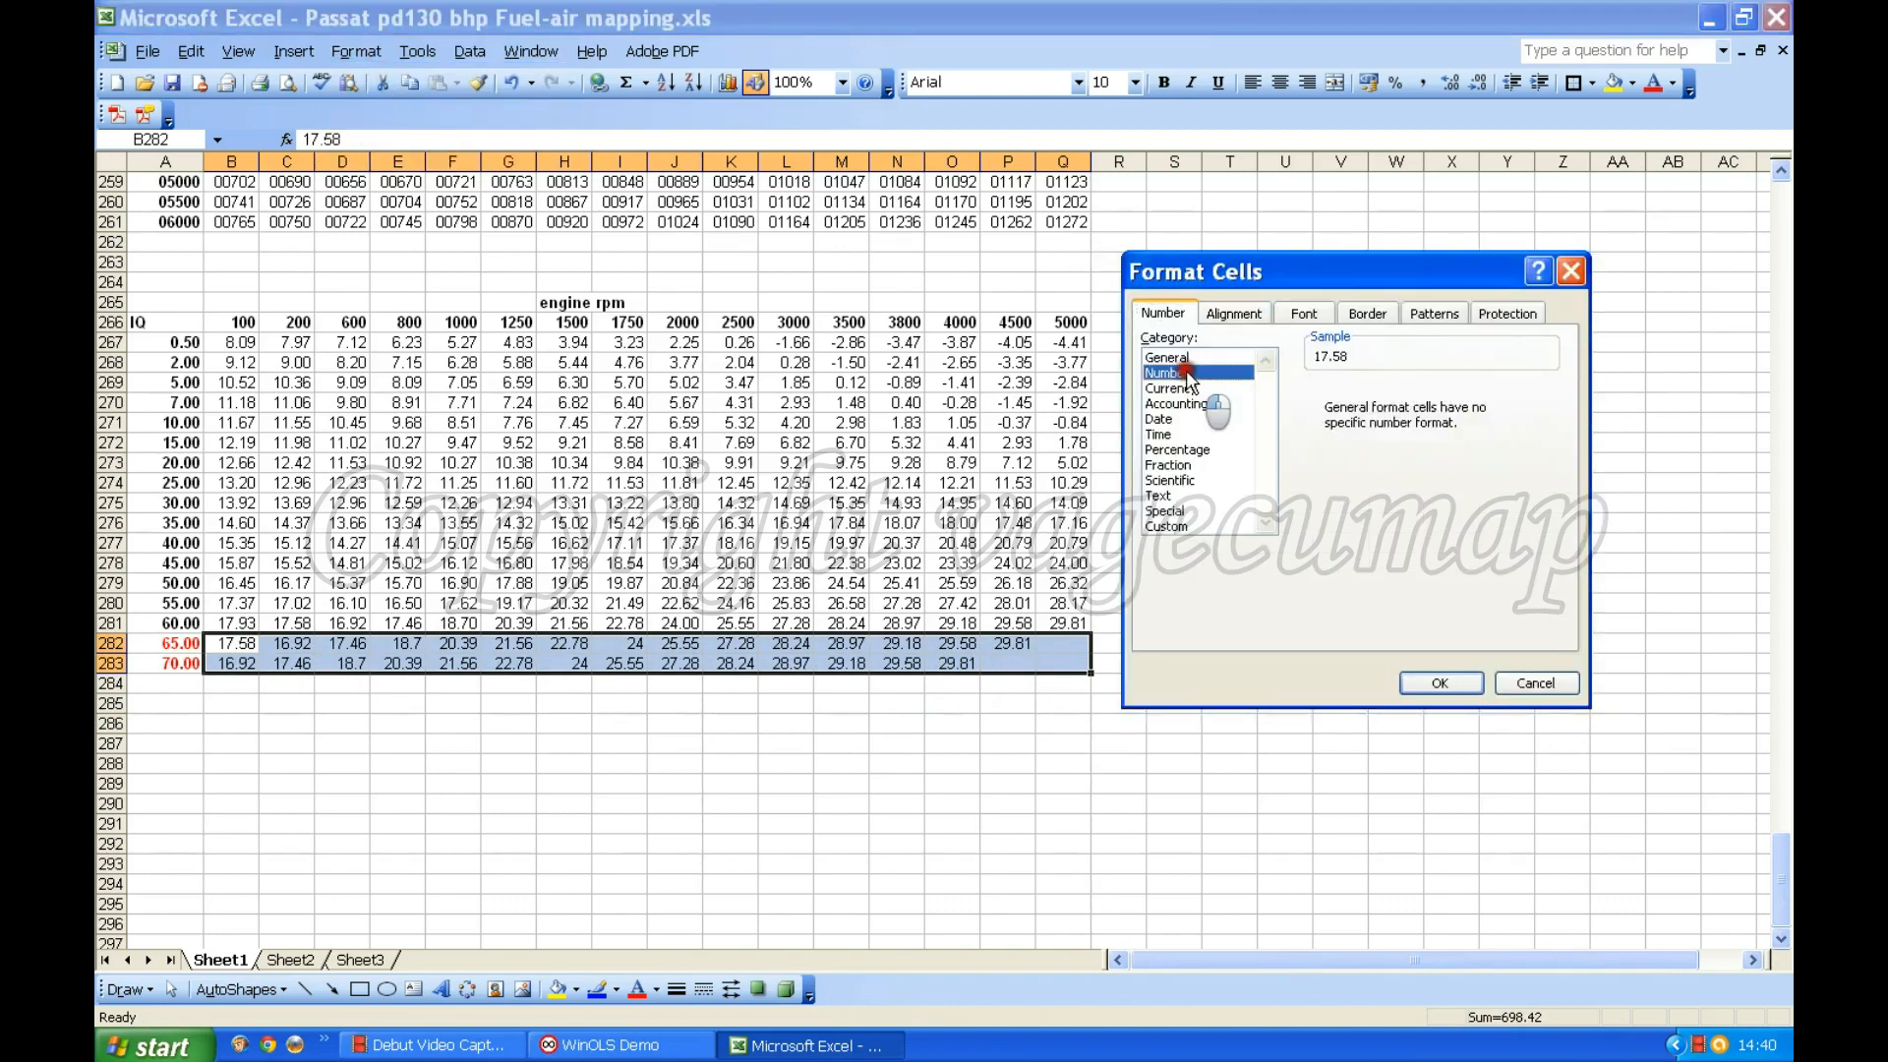
{"action": "left_click", "coordinate": [1449, 683]}
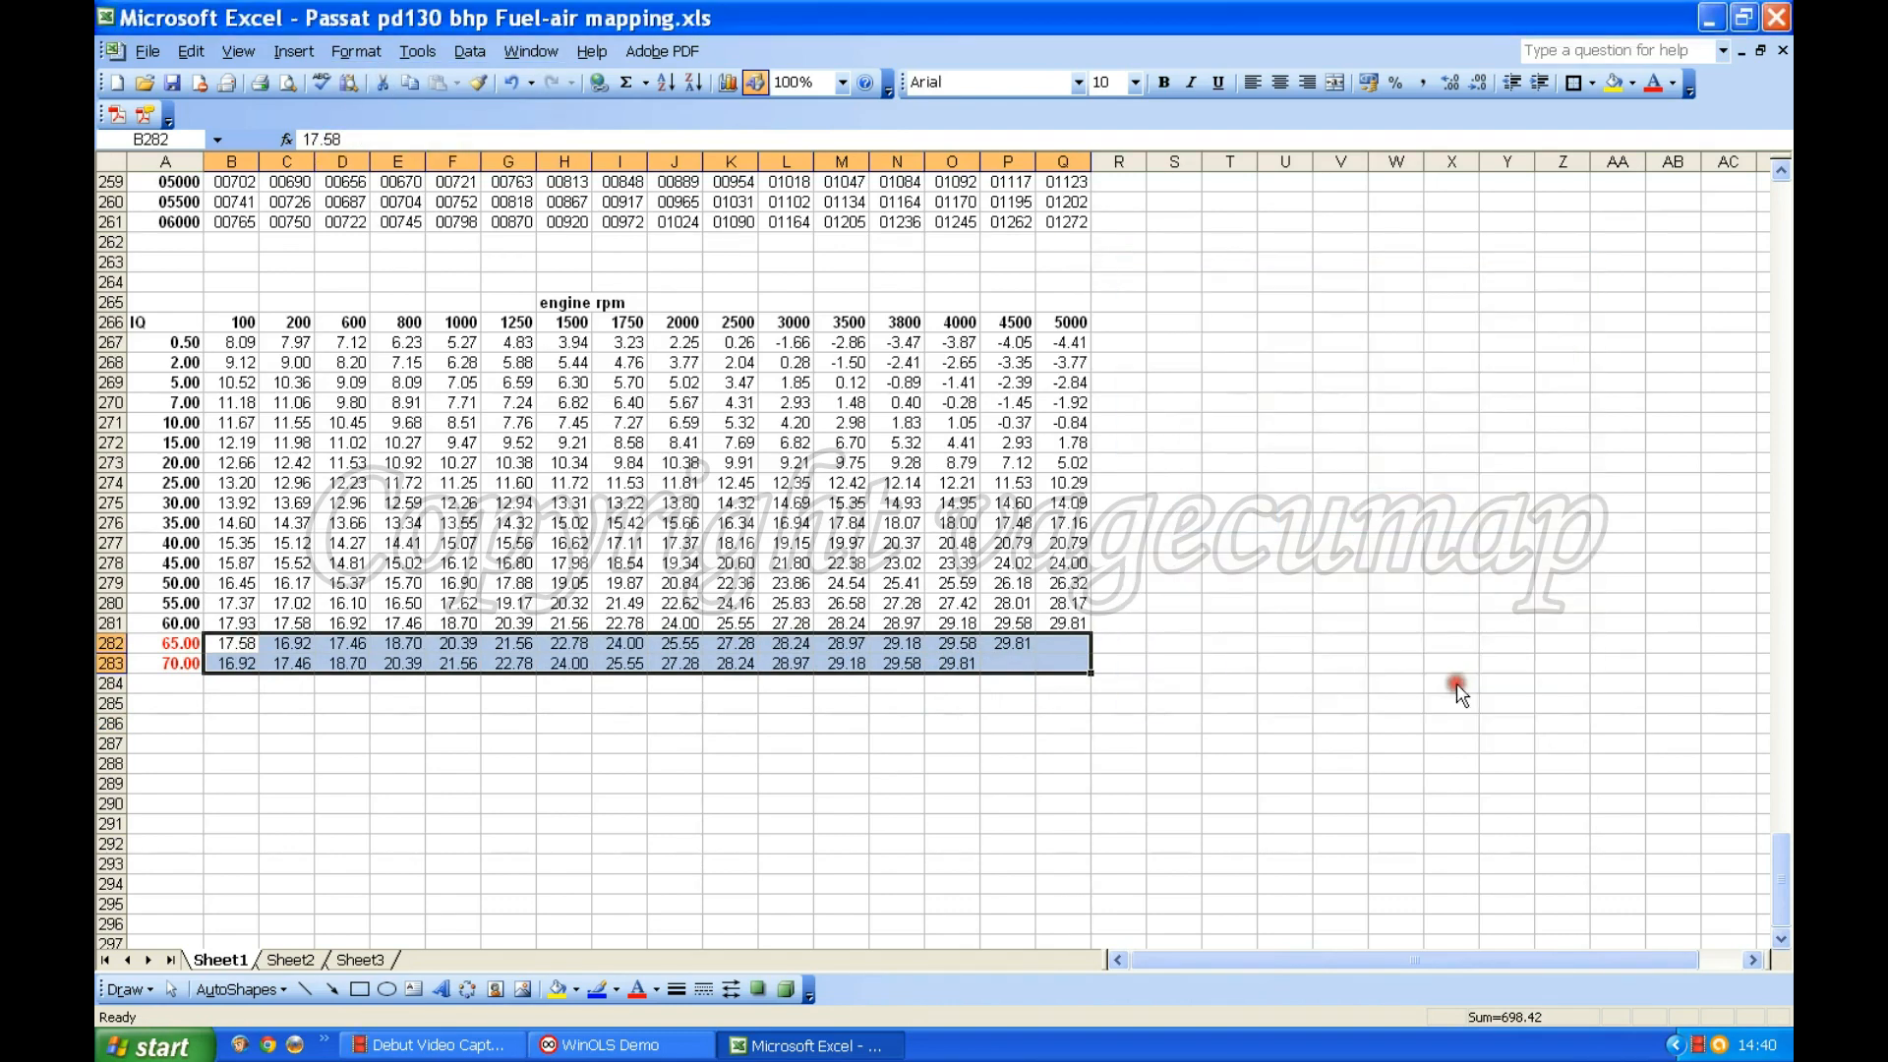
{"action": "left_click", "coordinate": [1233, 564]}
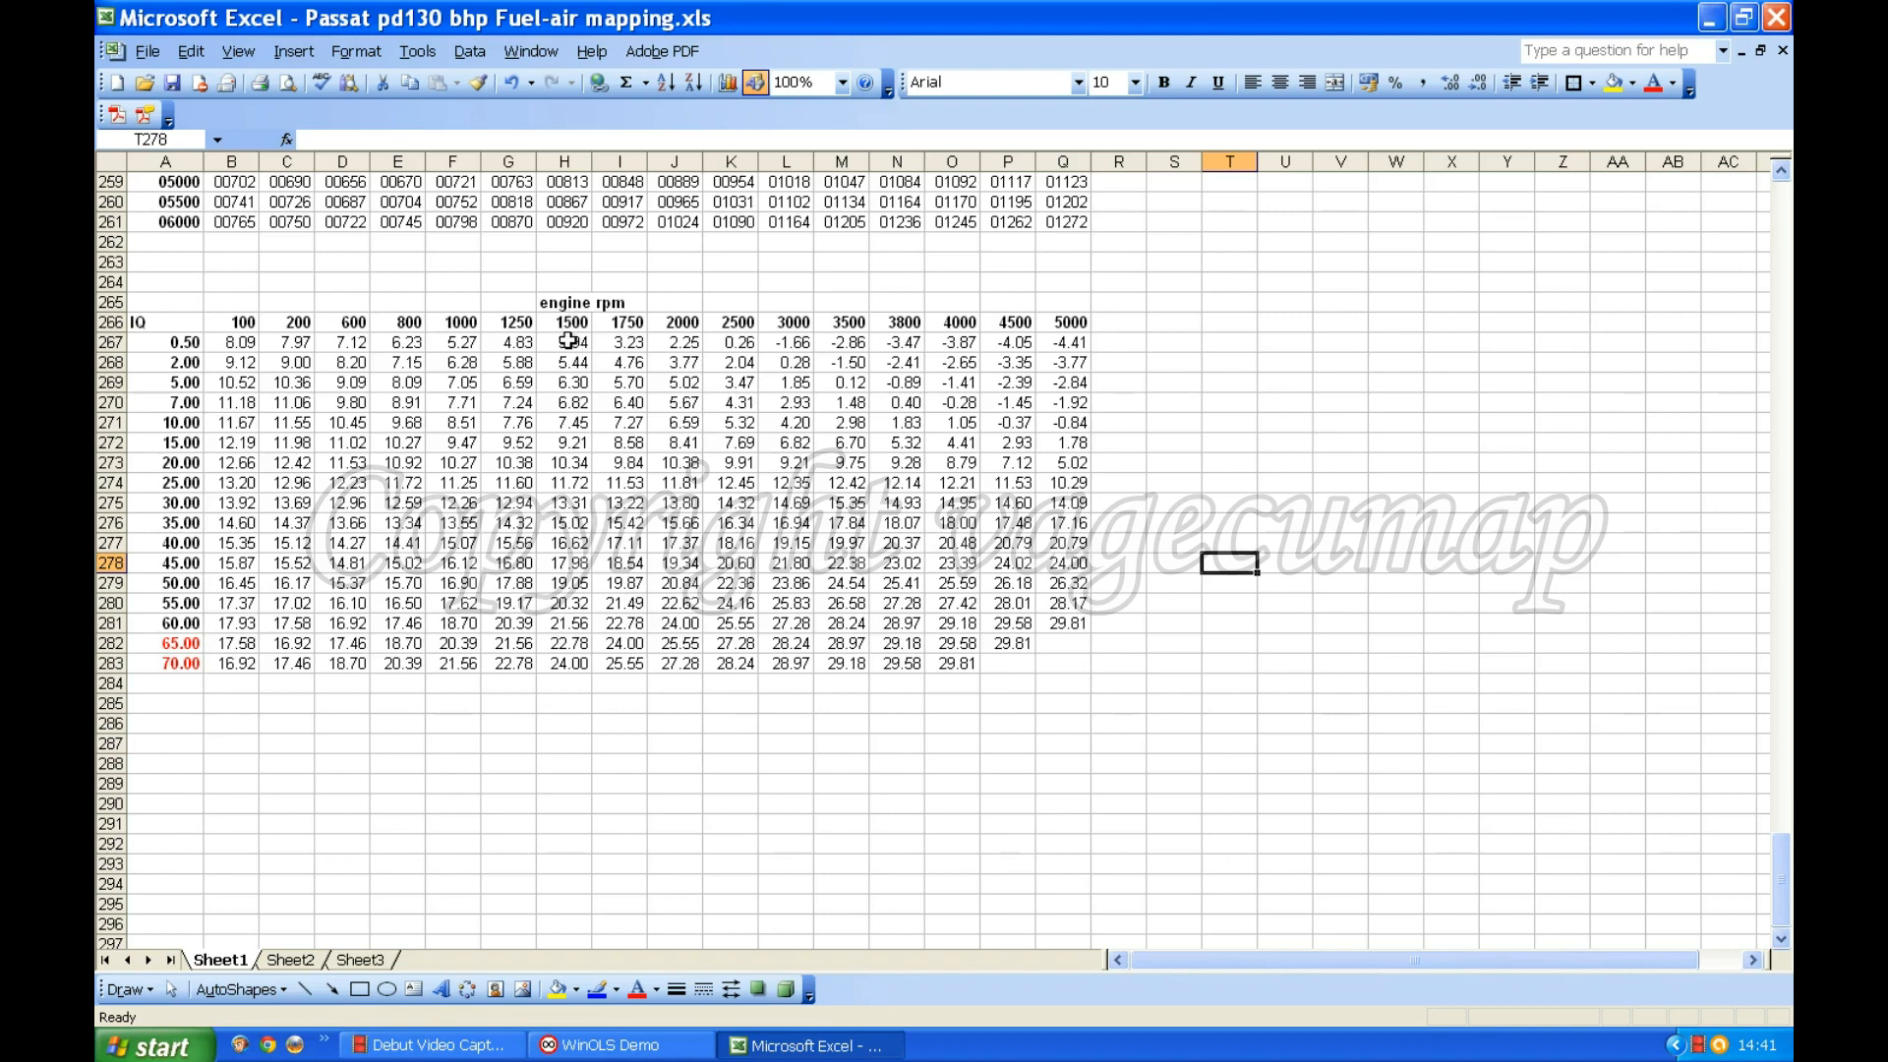
Start an XY (Scatter) chart with data points connected by smoothed lines from the 1500 rpm column, IQ 0.50 to 70.00.
{"action": "left_click_drag", "start_coordinate": [569, 342], "coordinate": [569, 657]}
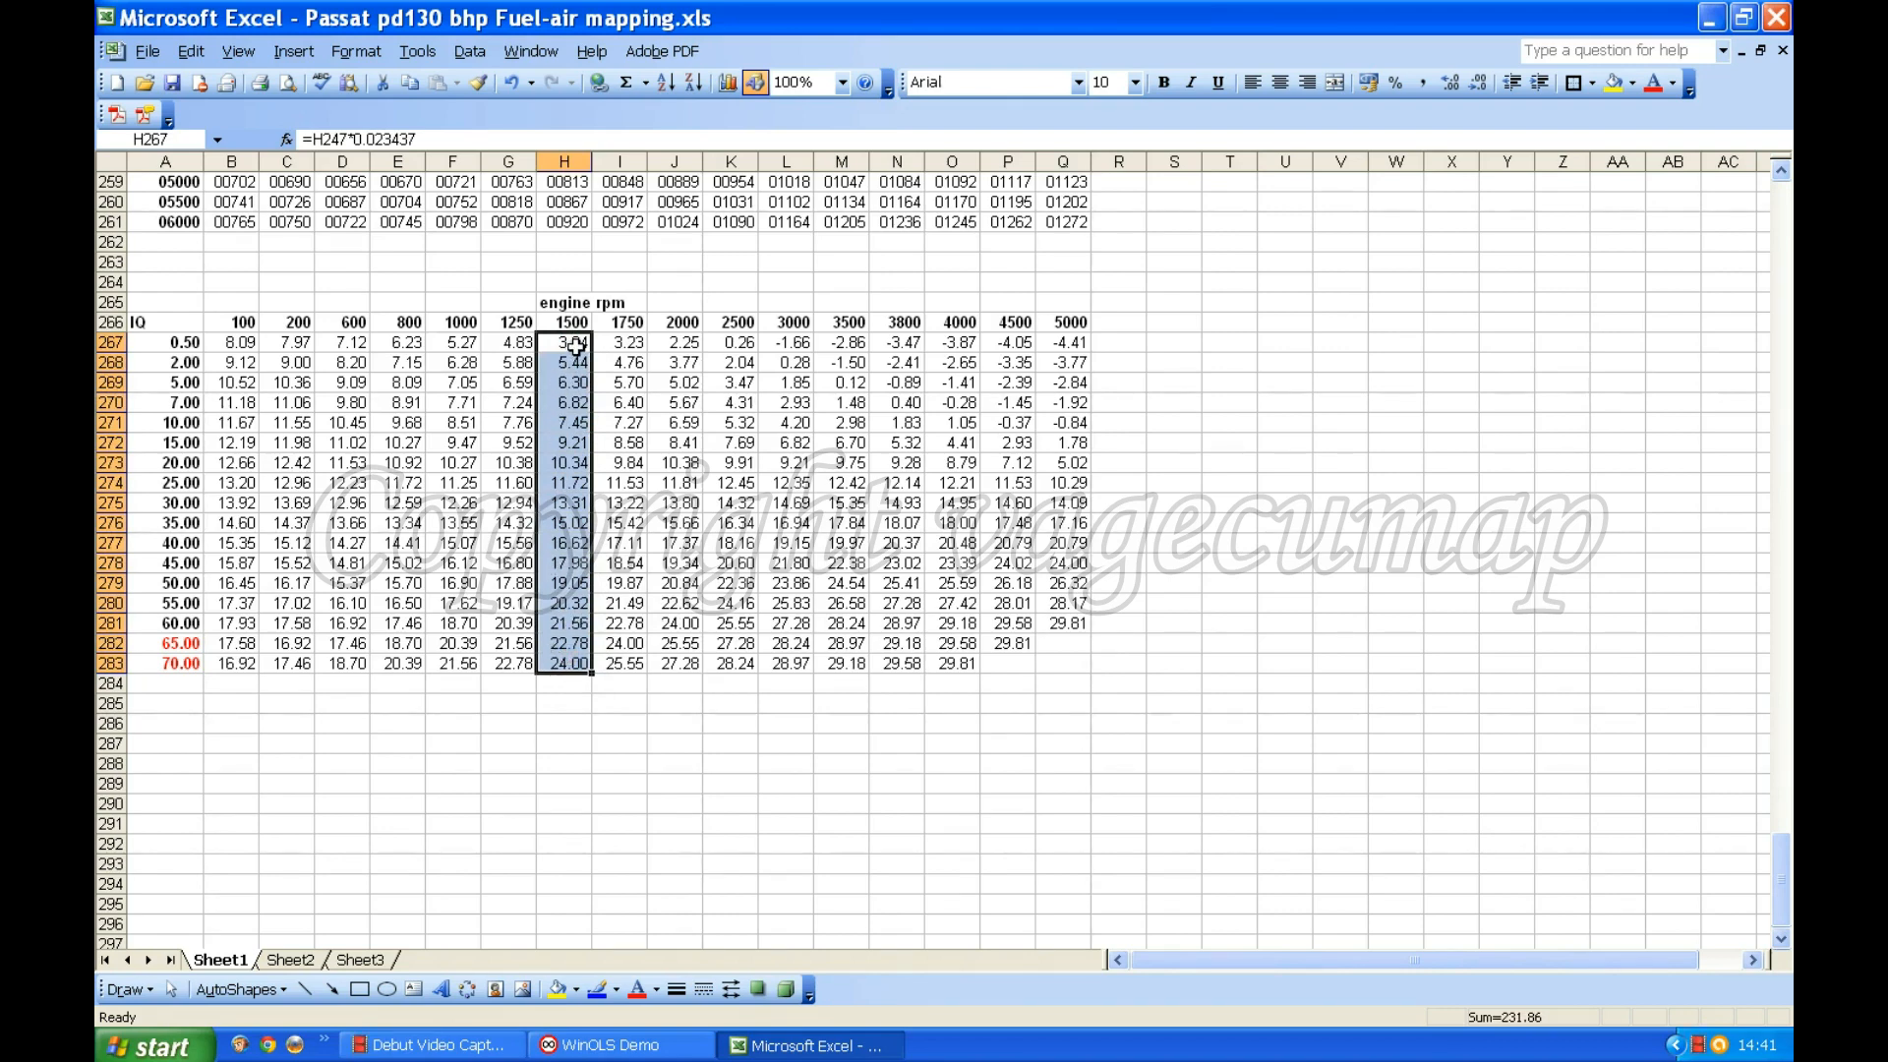
{"action": "left_click", "coordinate": [728, 83]}
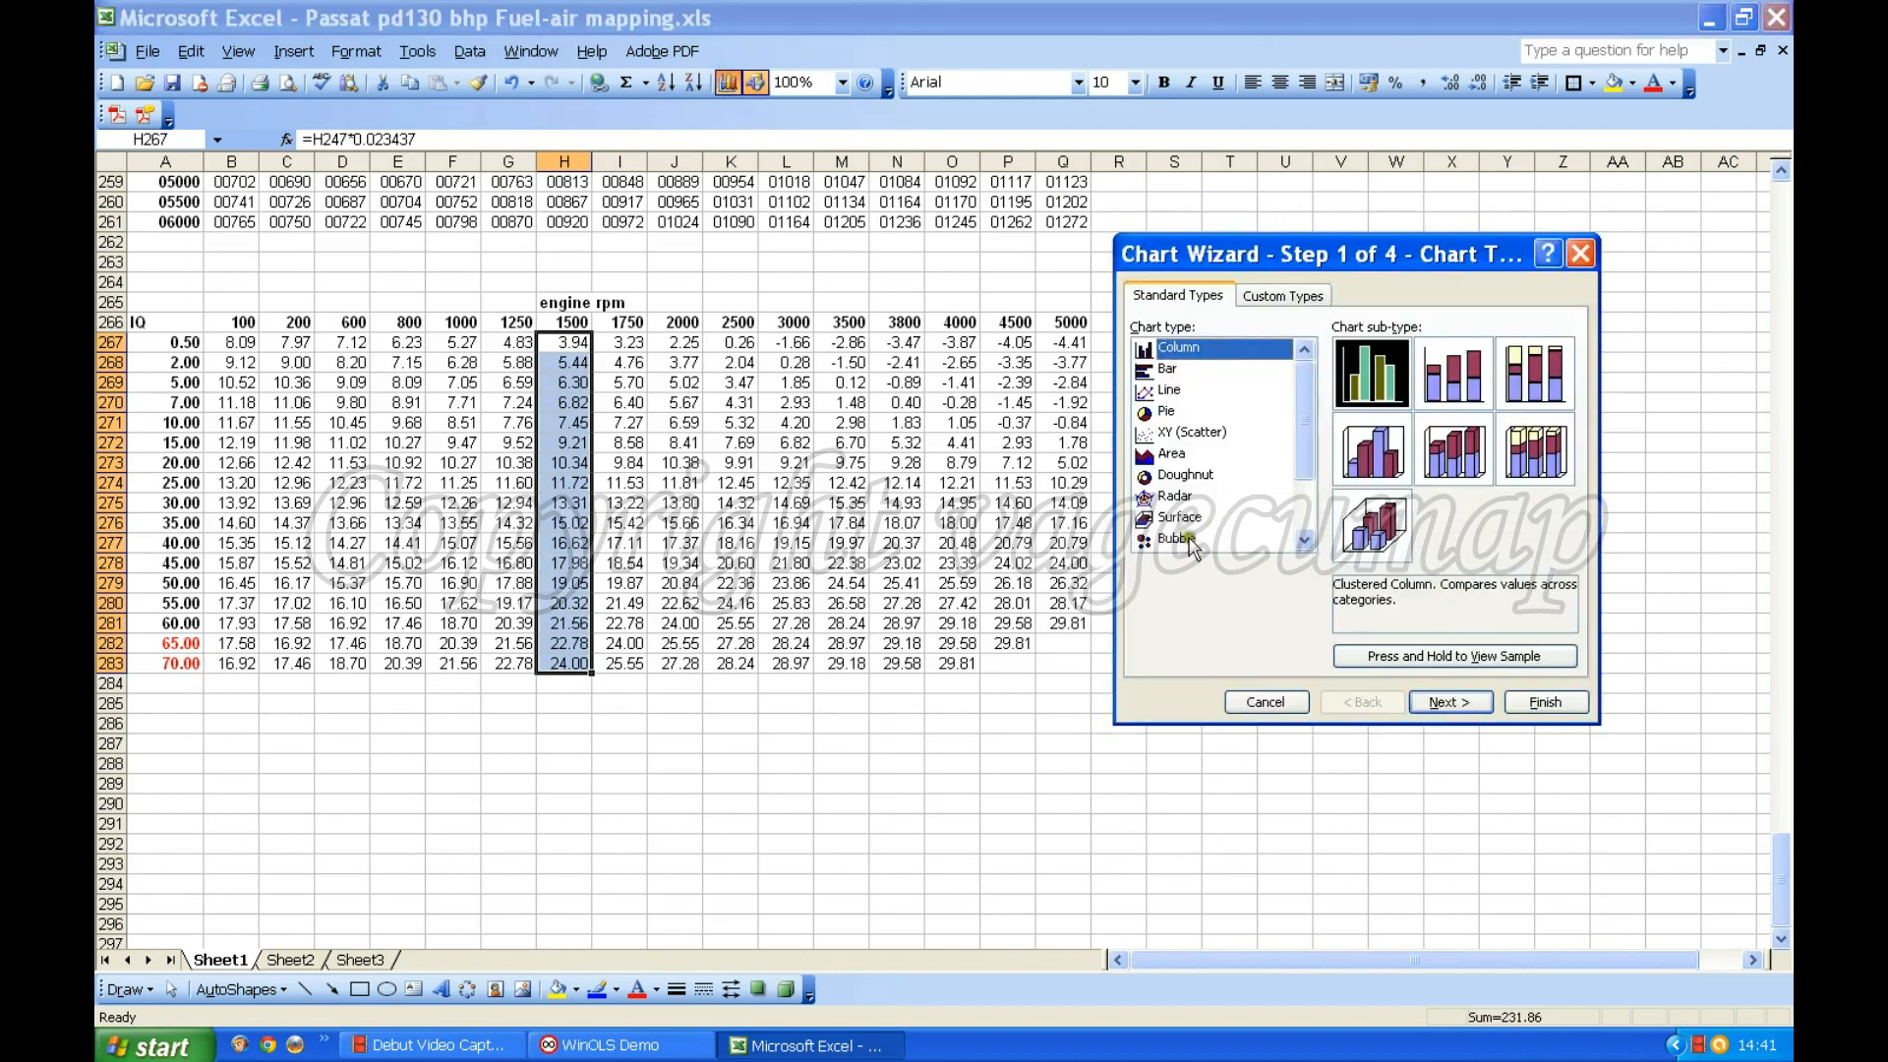
{"action": "left_click", "coordinate": [1152, 435]}
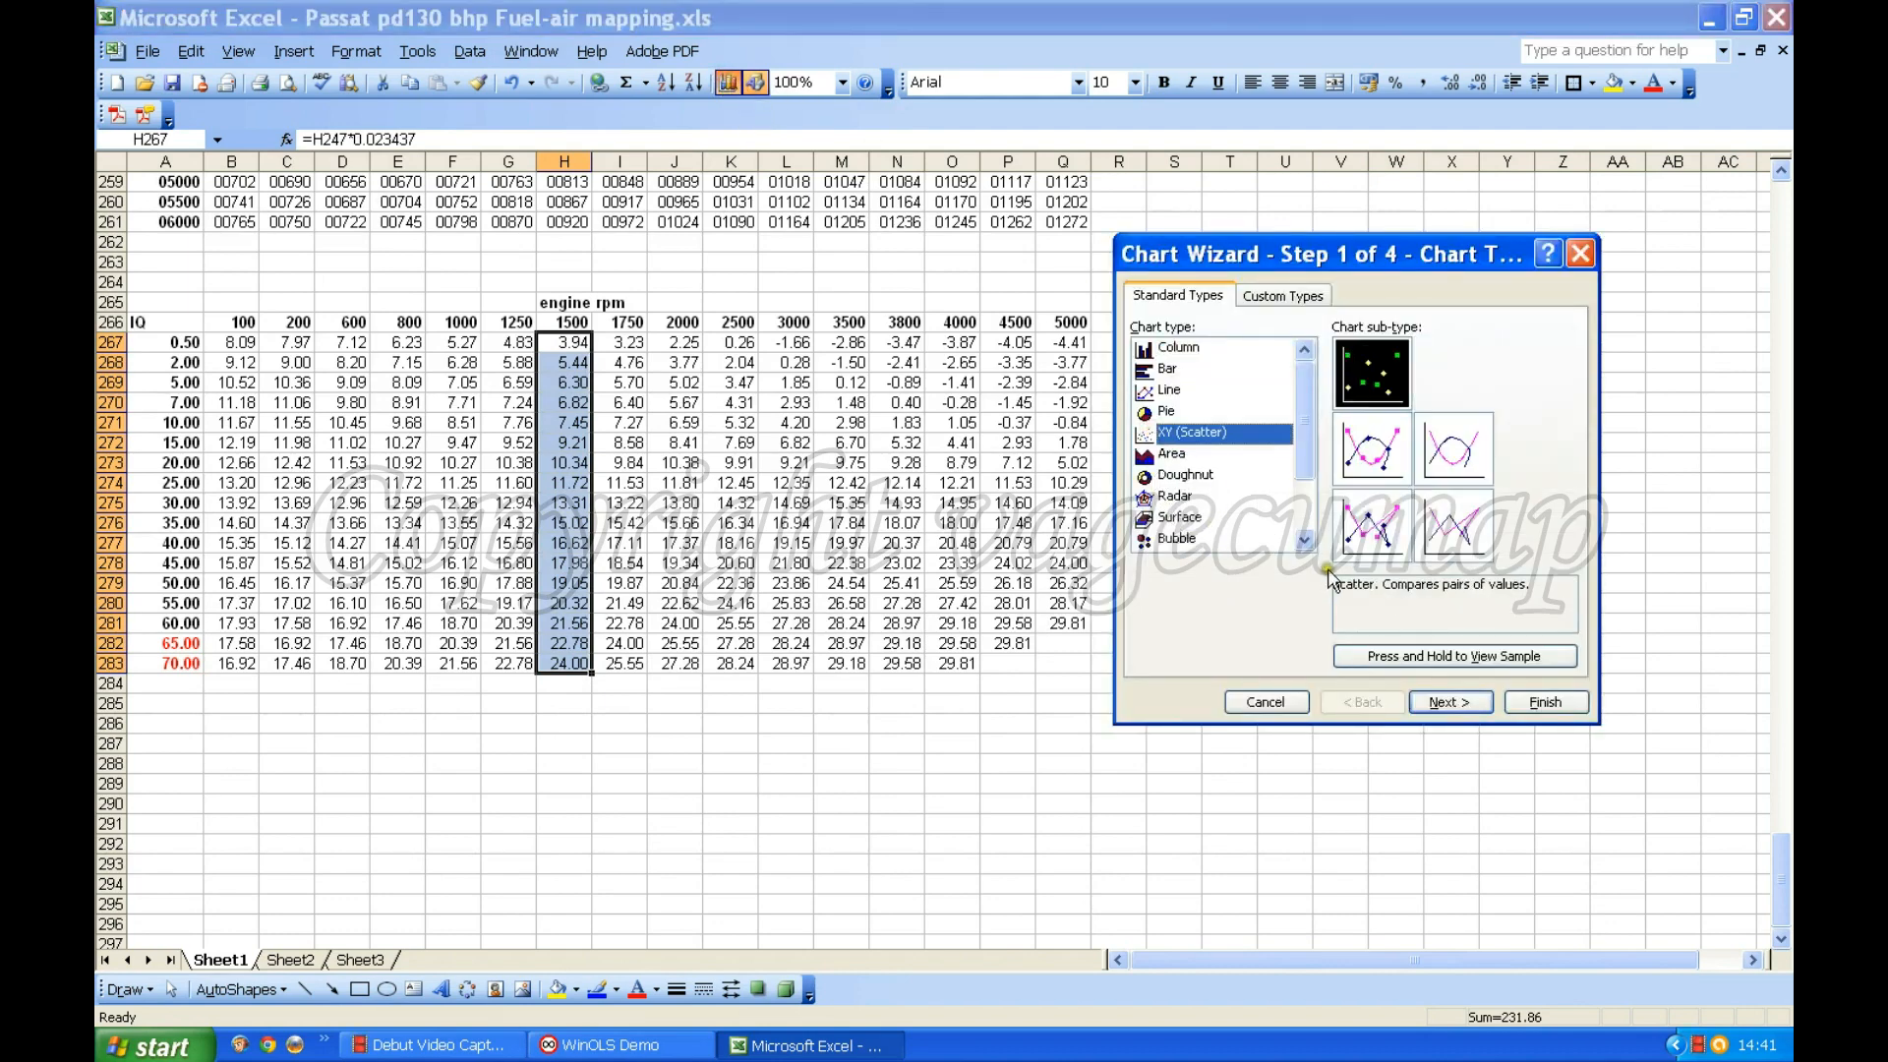
{"action": "left_click", "coordinate": [1375, 457]}
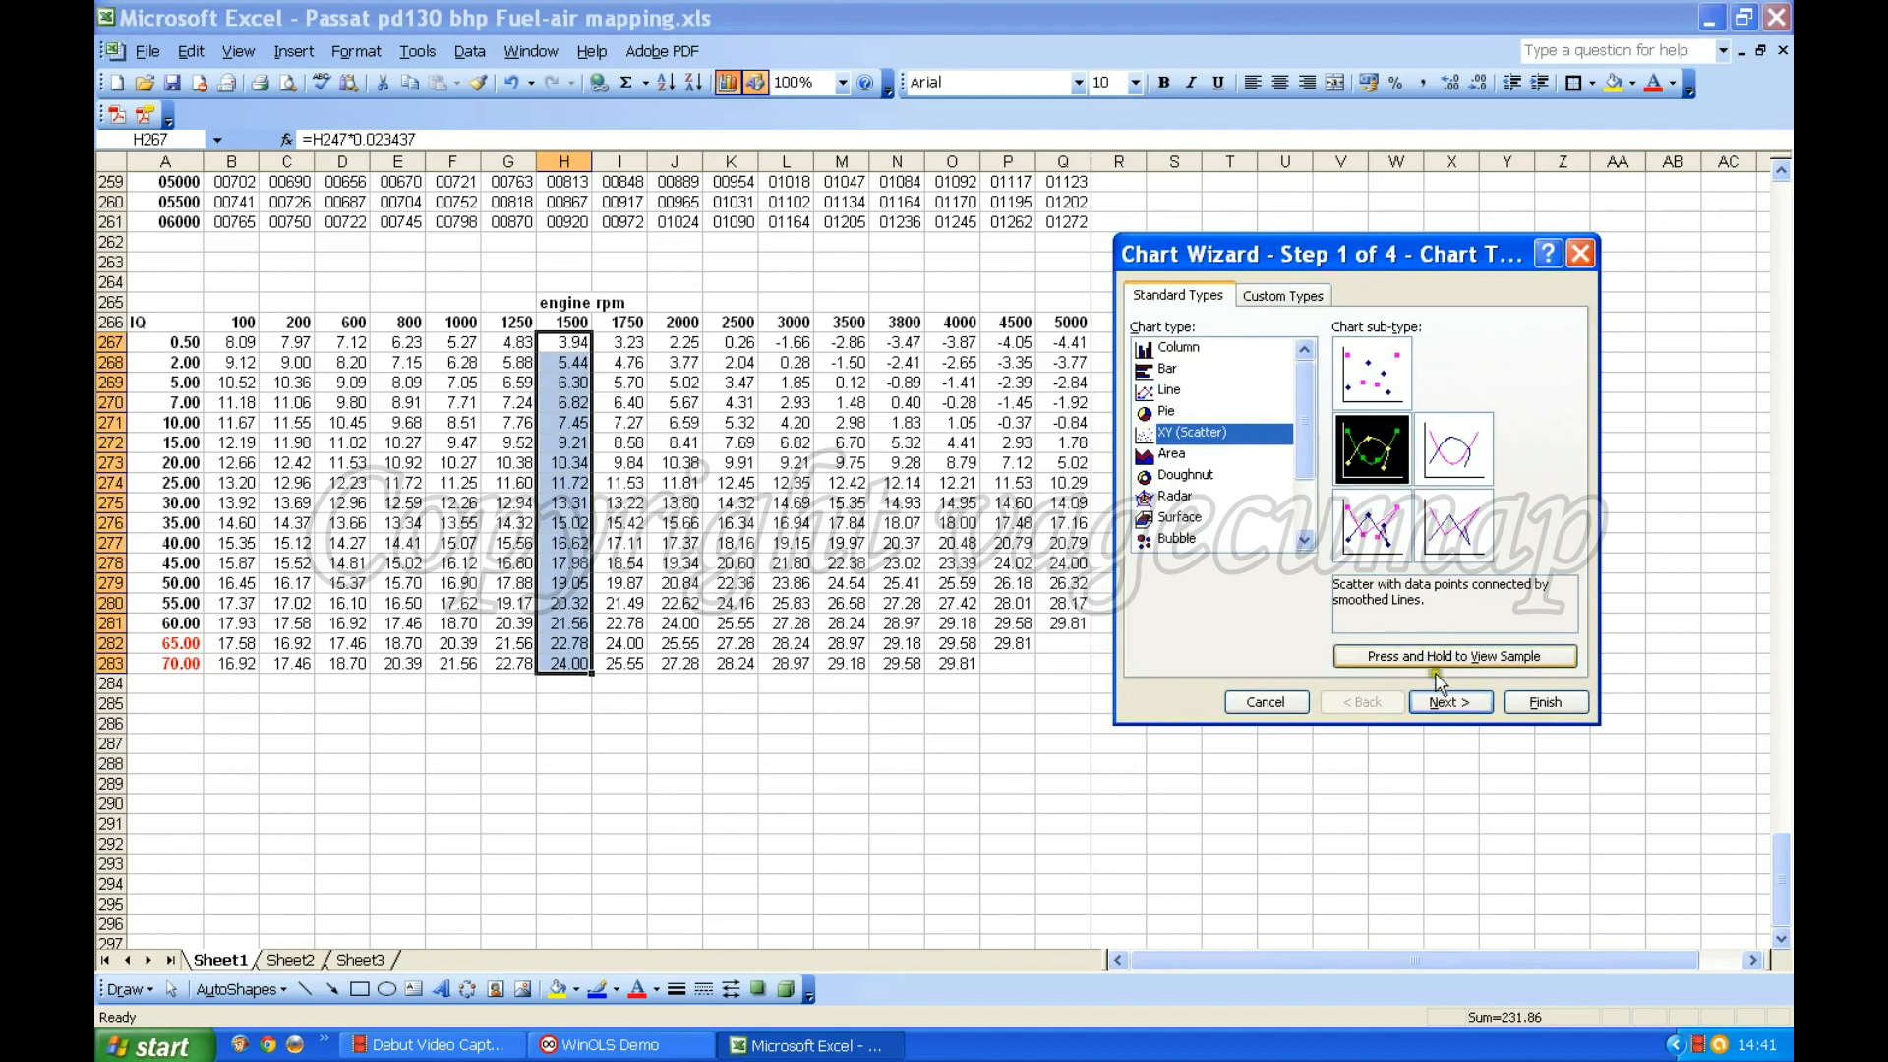
{"action": "left_click", "coordinate": [1445, 703]}
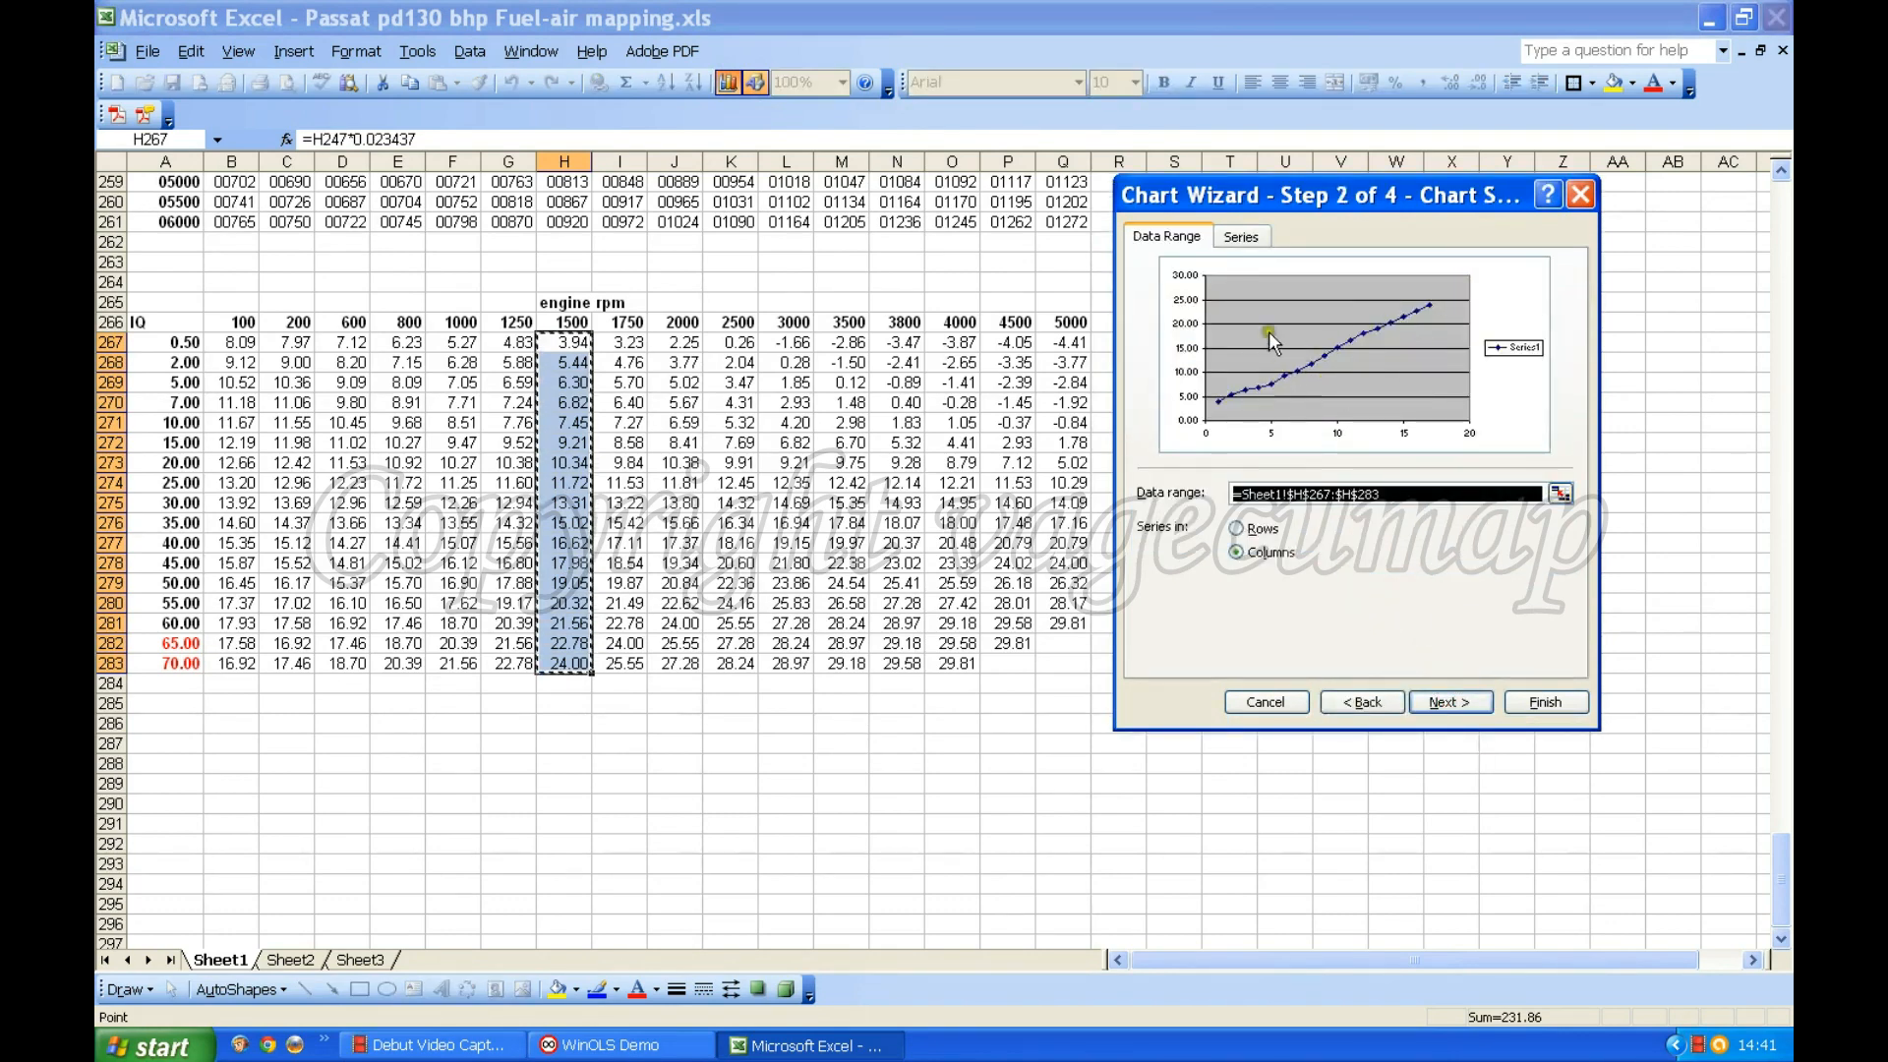
Name the chart series 1500 and set its X values to the IQ column, A267 to A283.
{"action": "left_click", "coordinate": [1243, 238]}
{"action": "left_click", "coordinate": [1190, 499]}
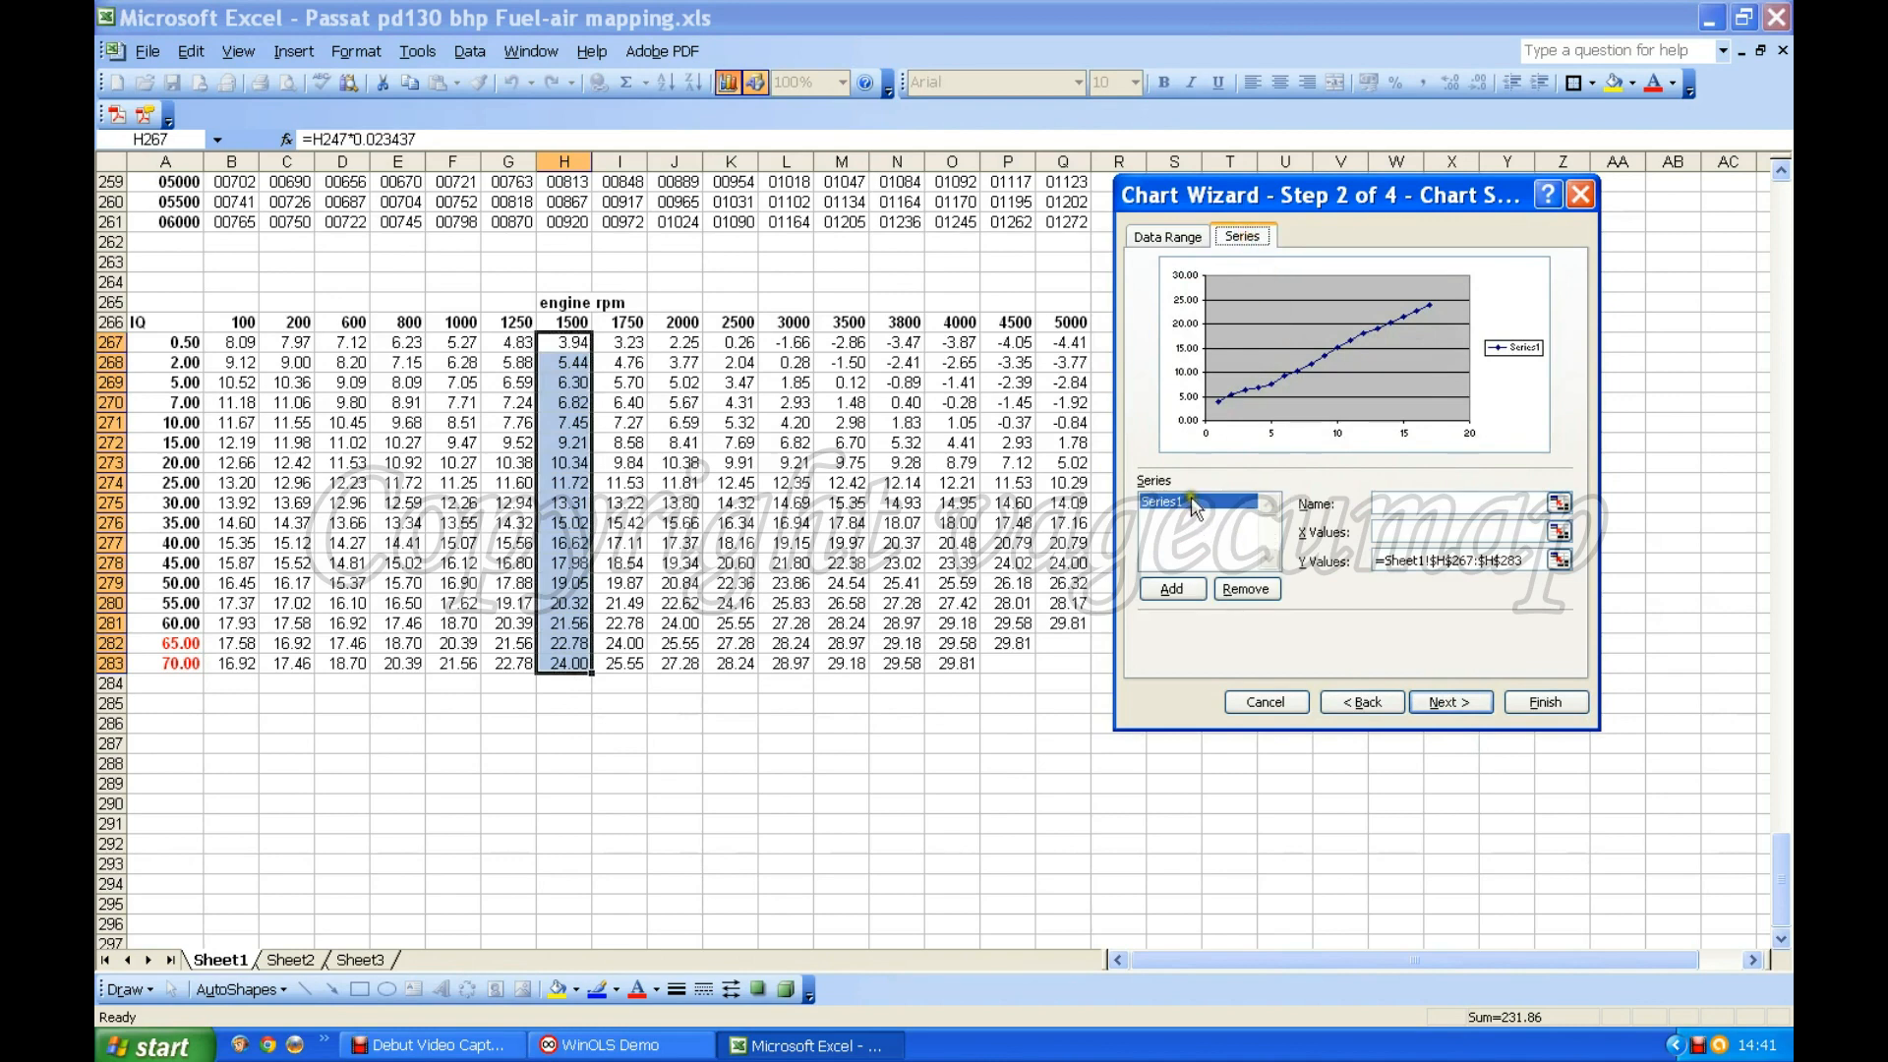
{"action": "left_click", "coordinate": [1449, 503]}
{"action": "type", "text": "1500"}
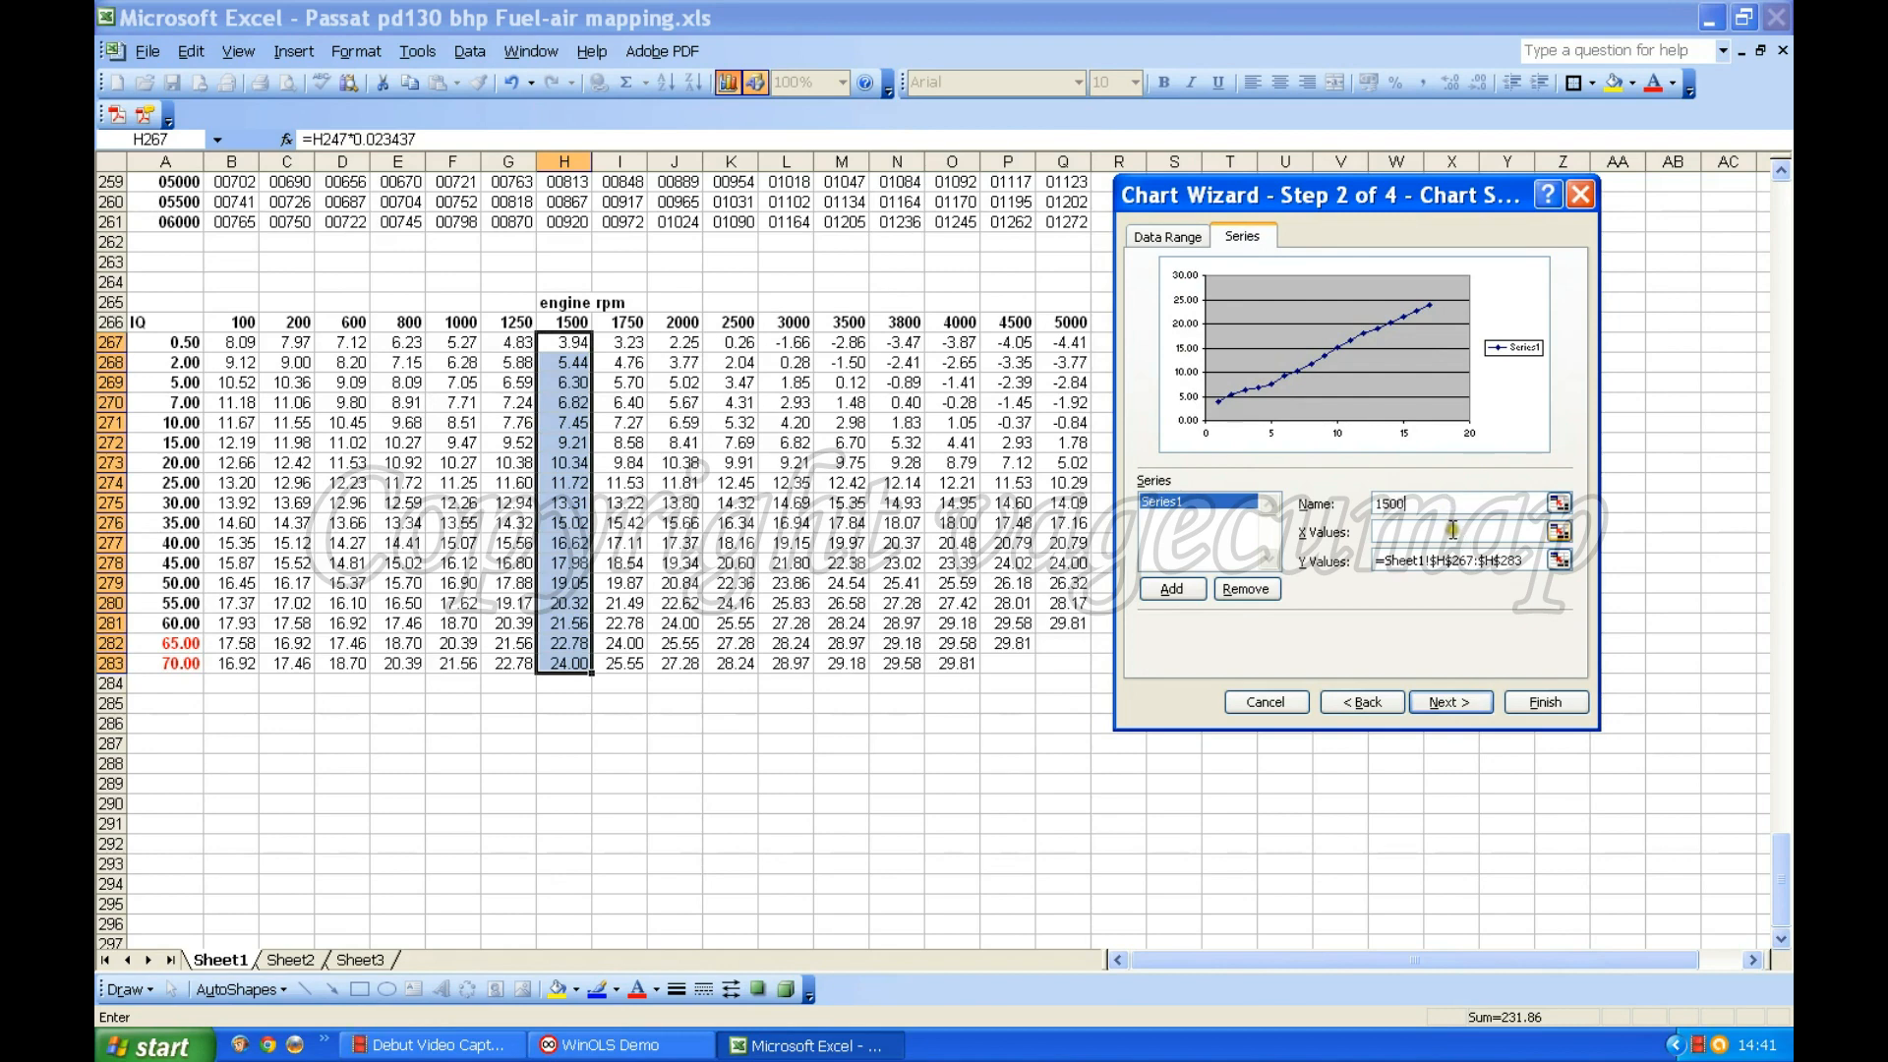
{"action": "left_click", "coordinate": [1452, 530]}
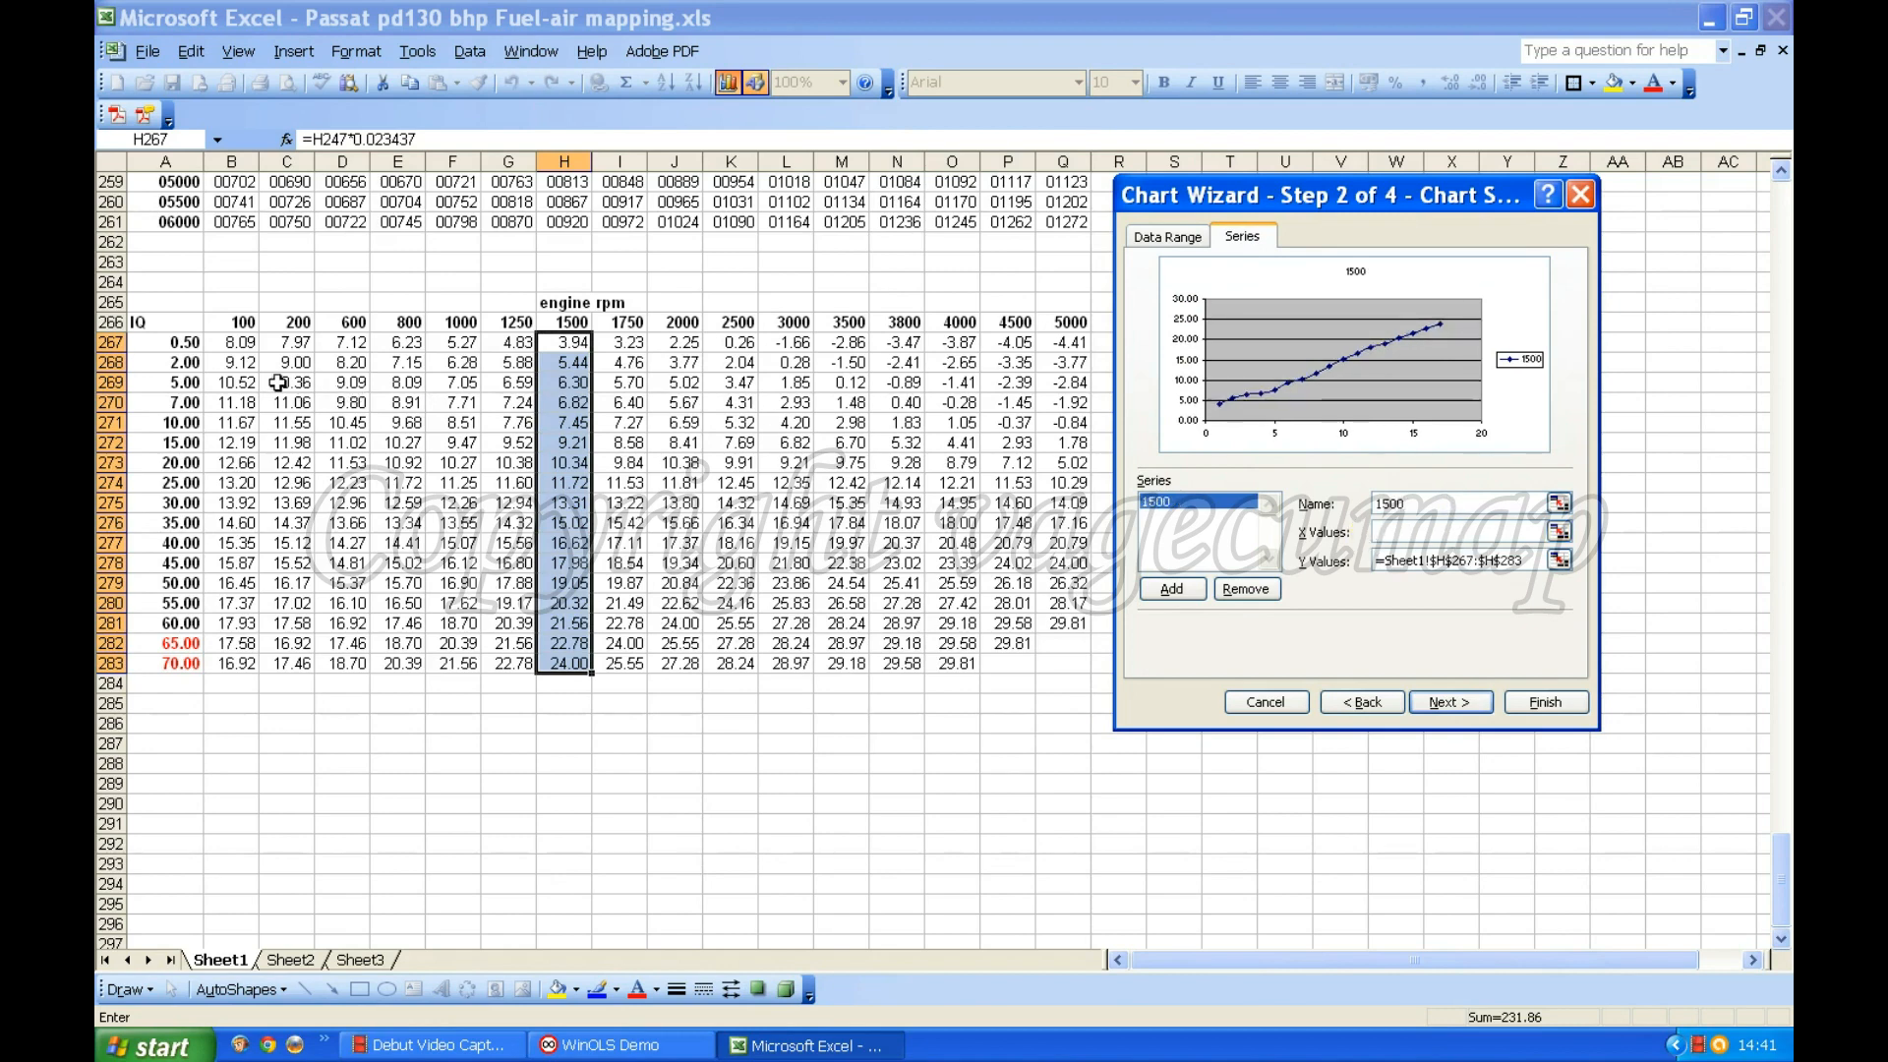
{"action": "left_click_drag", "start_coordinate": [190, 342], "coordinate": [187, 663]}
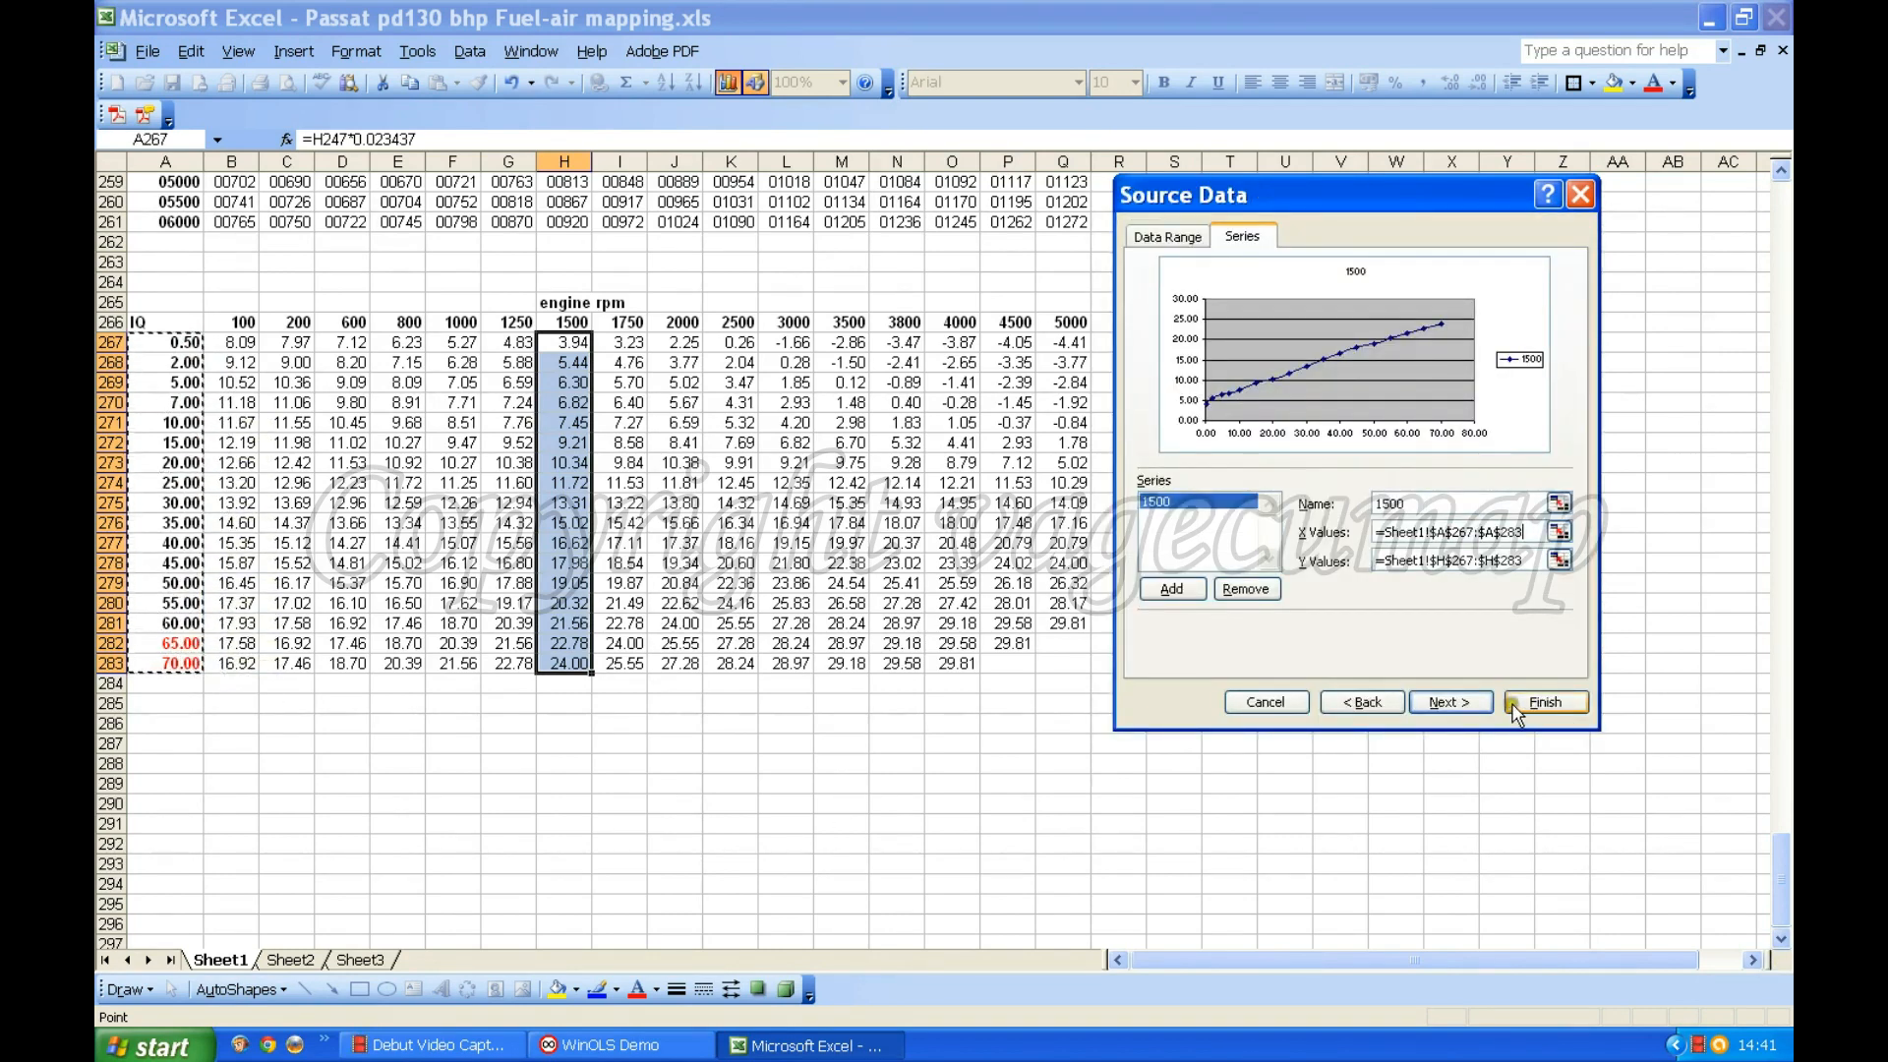
Finish the 1500 chart with the legend placed at the bottom and major and minor gridlines on both axes.
{"action": "left_click", "coordinate": [1457, 703]}
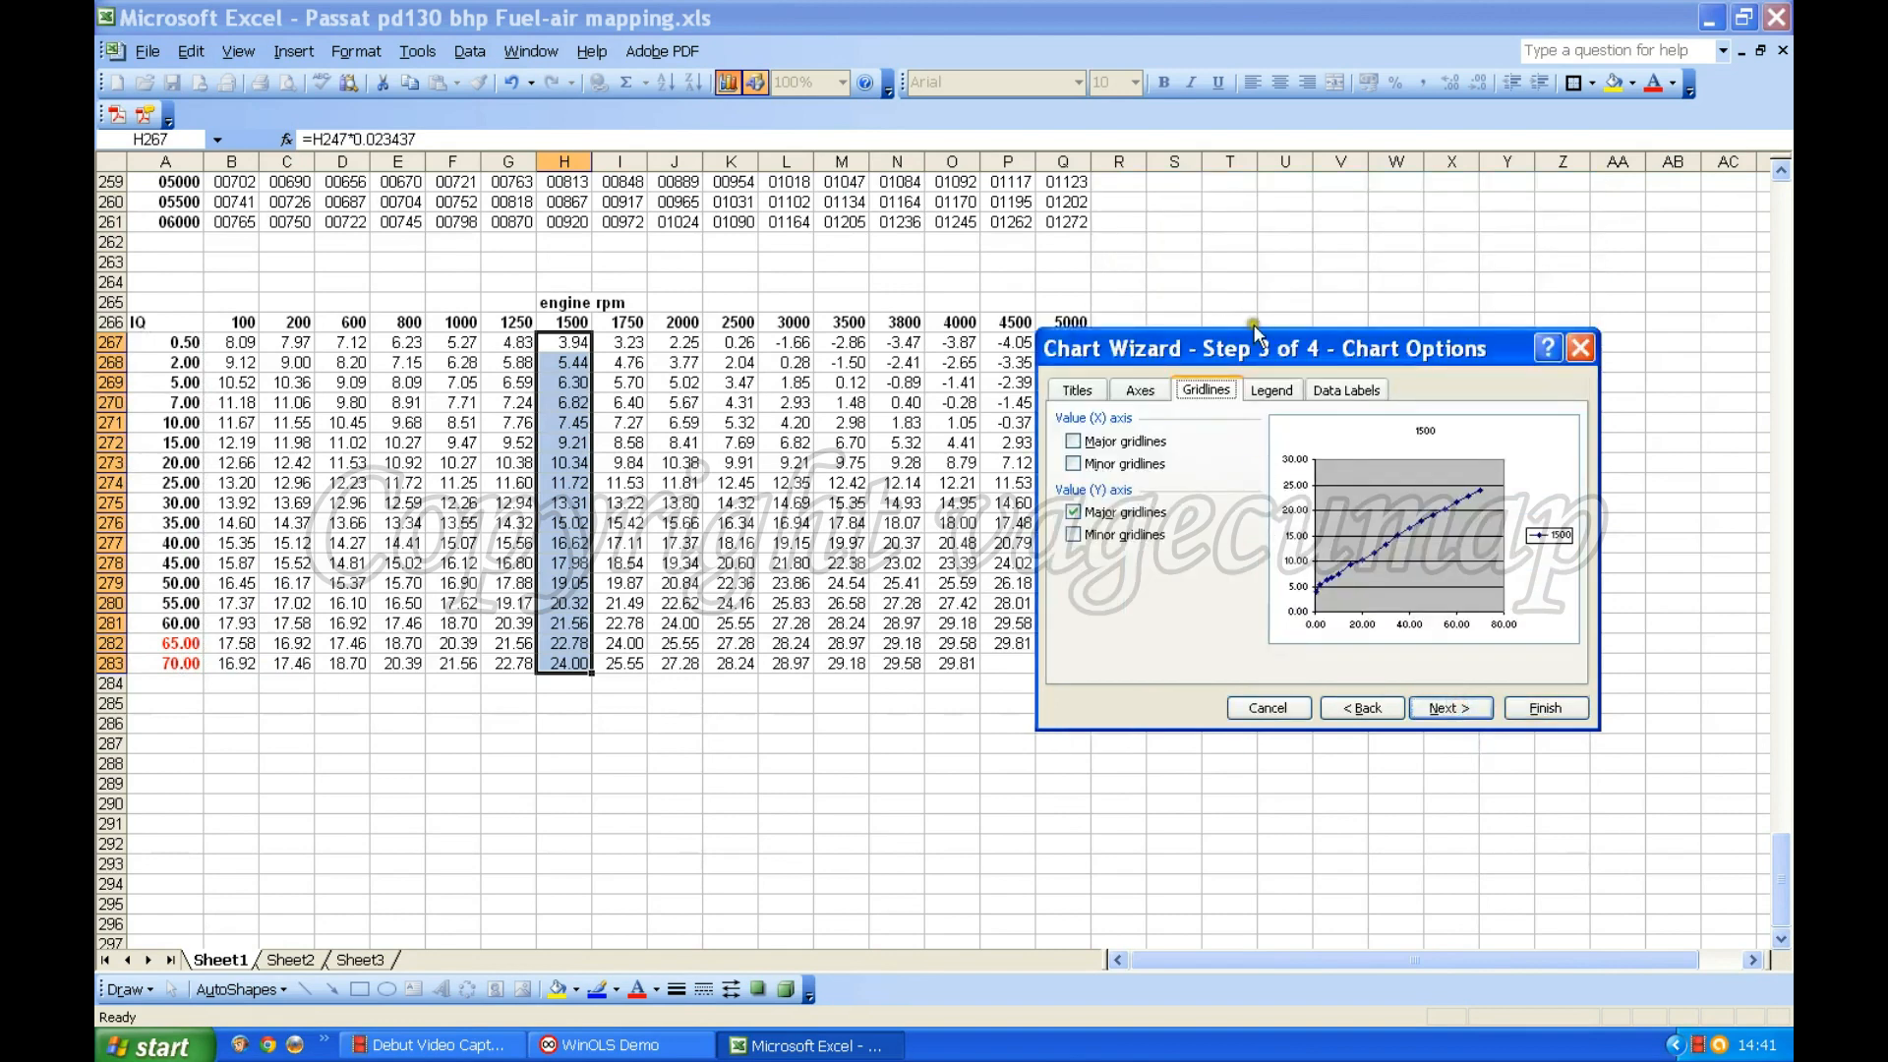
{"action": "left_click", "coordinate": [1273, 391]}
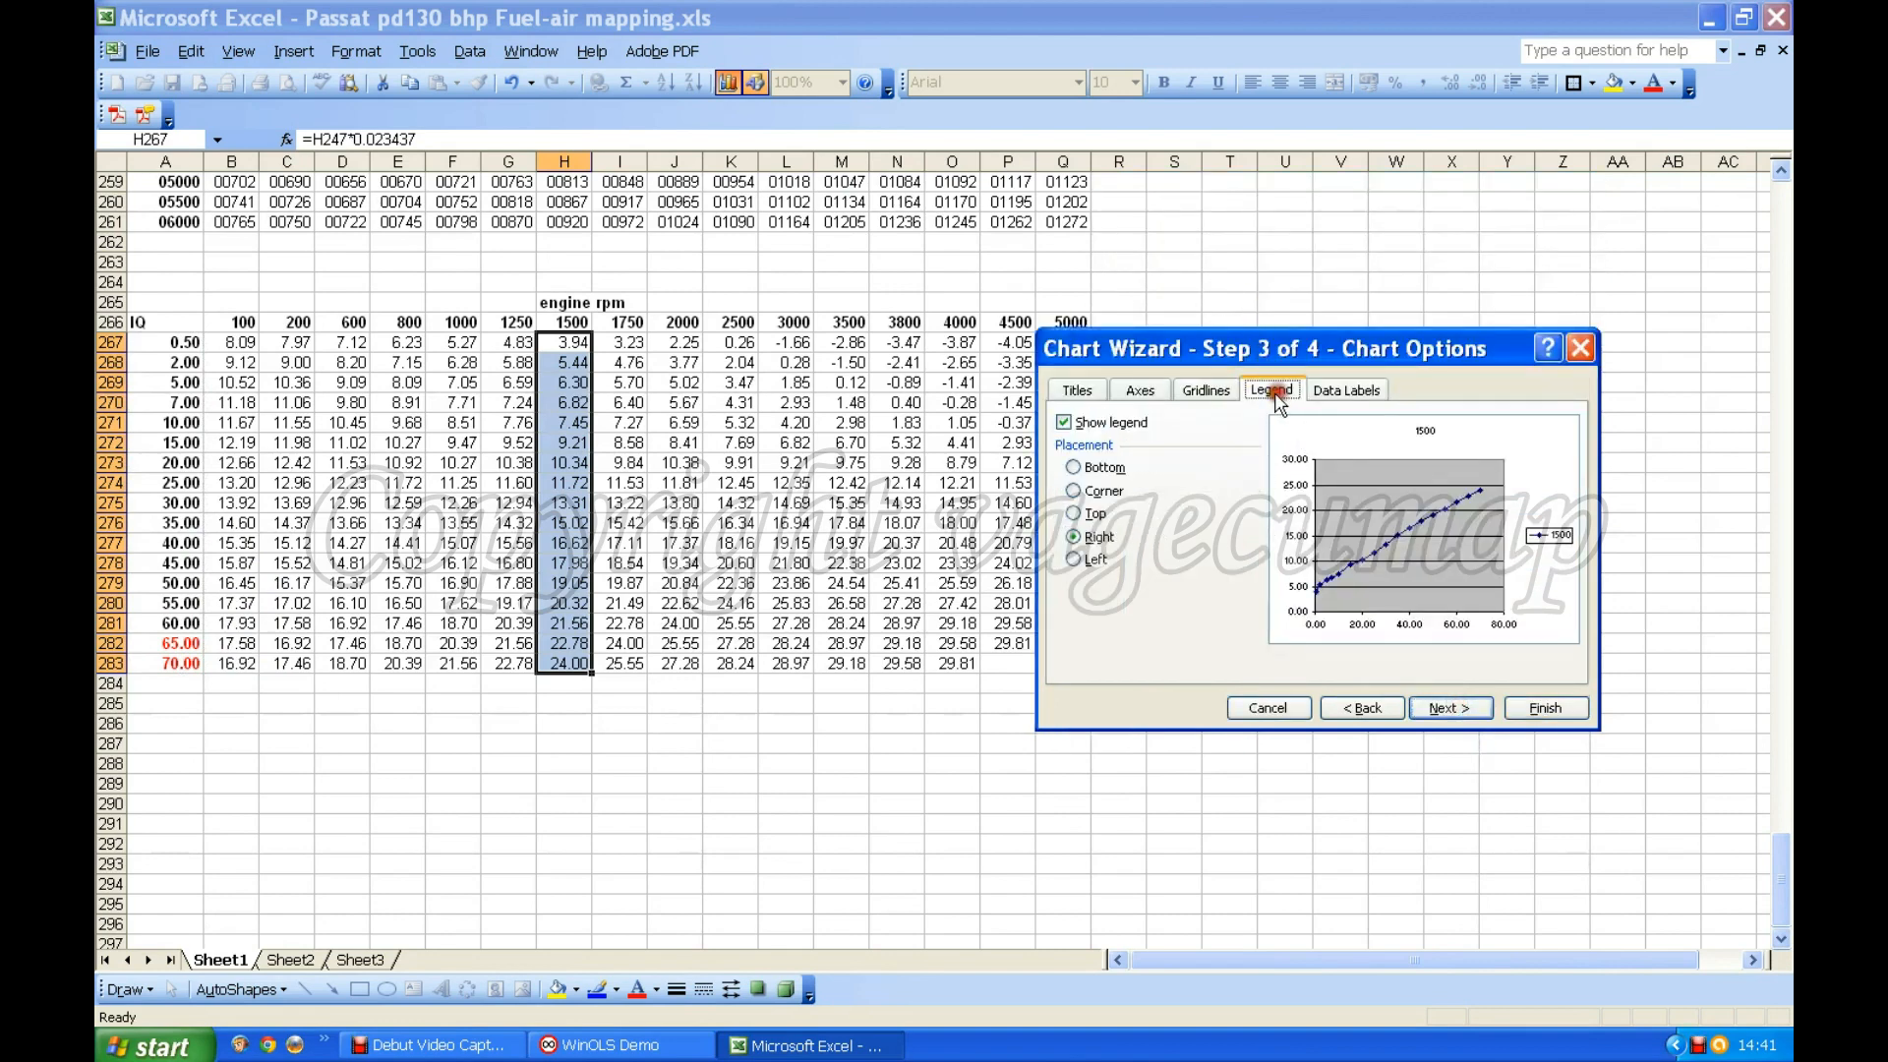
{"action": "left_click", "coordinate": [1075, 468]}
{"action": "left_click", "coordinate": [1205, 390]}
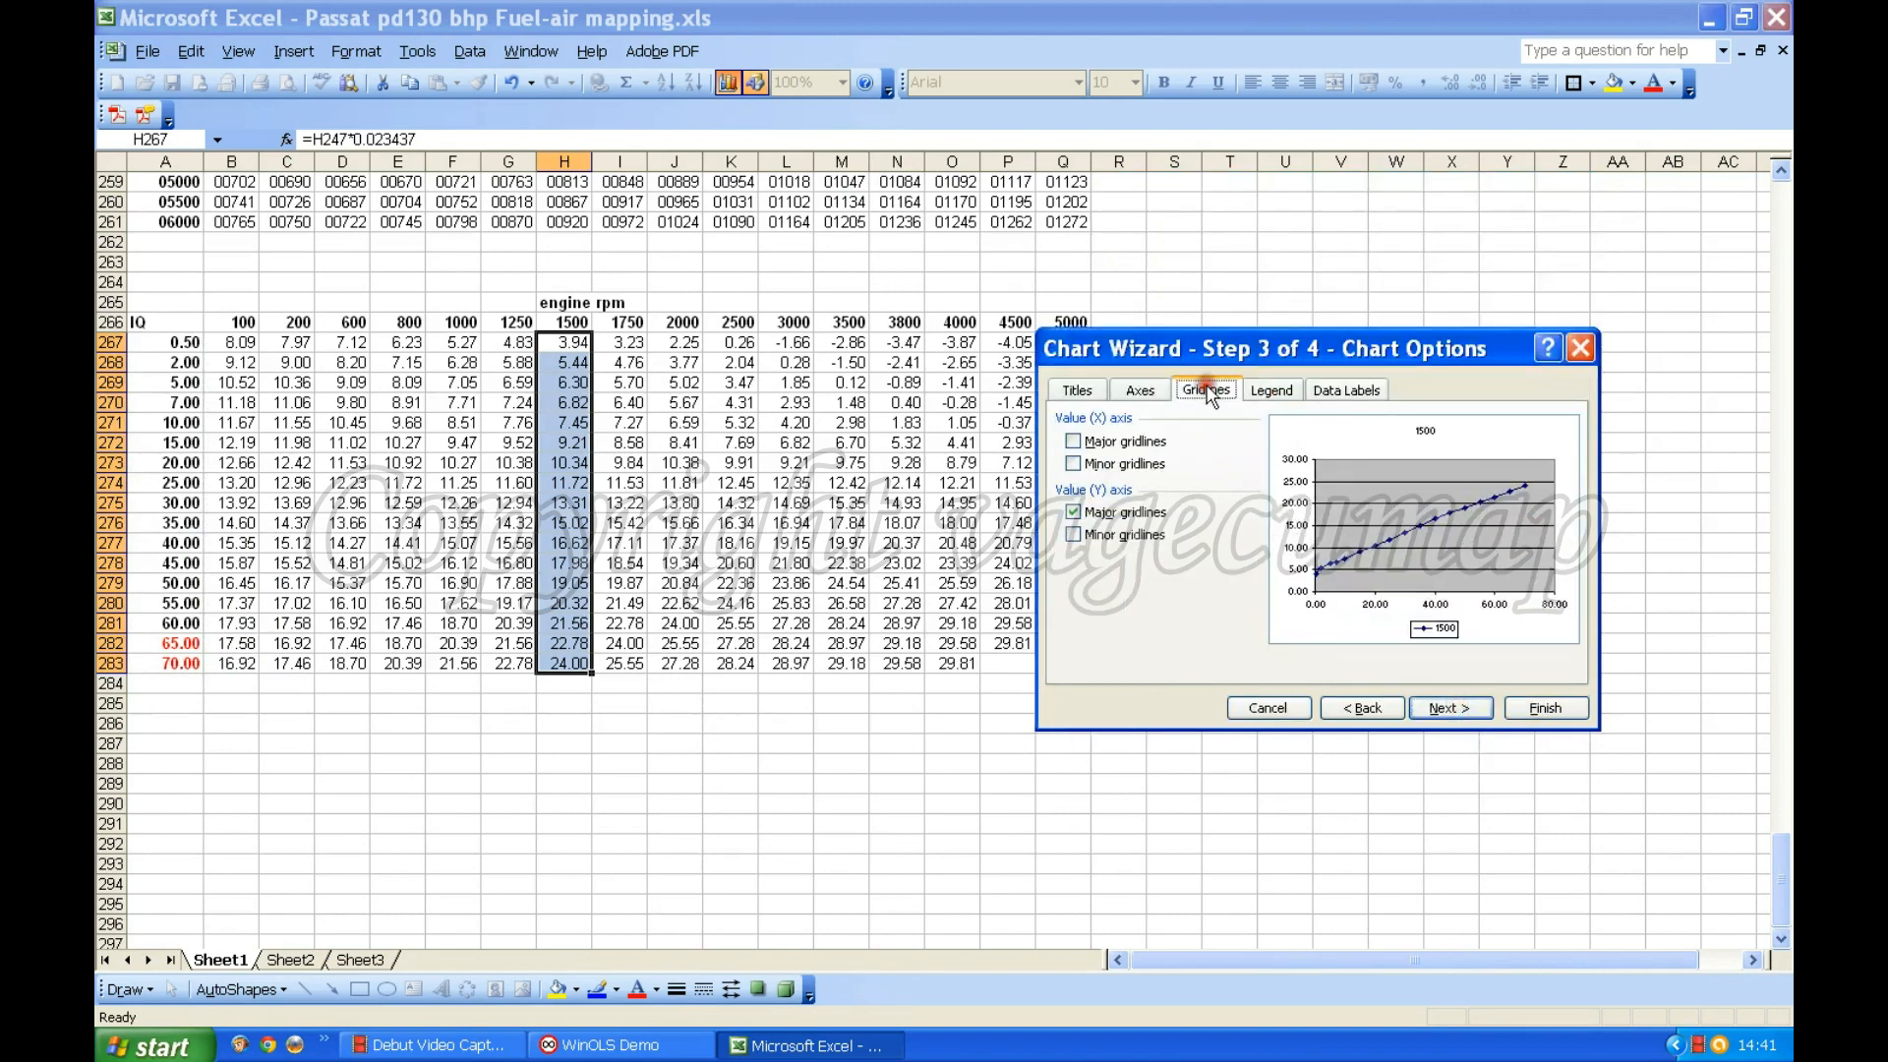
{"action": "left_click", "coordinate": [1073, 442]}
{"action": "left_click", "coordinate": [1074, 464]}
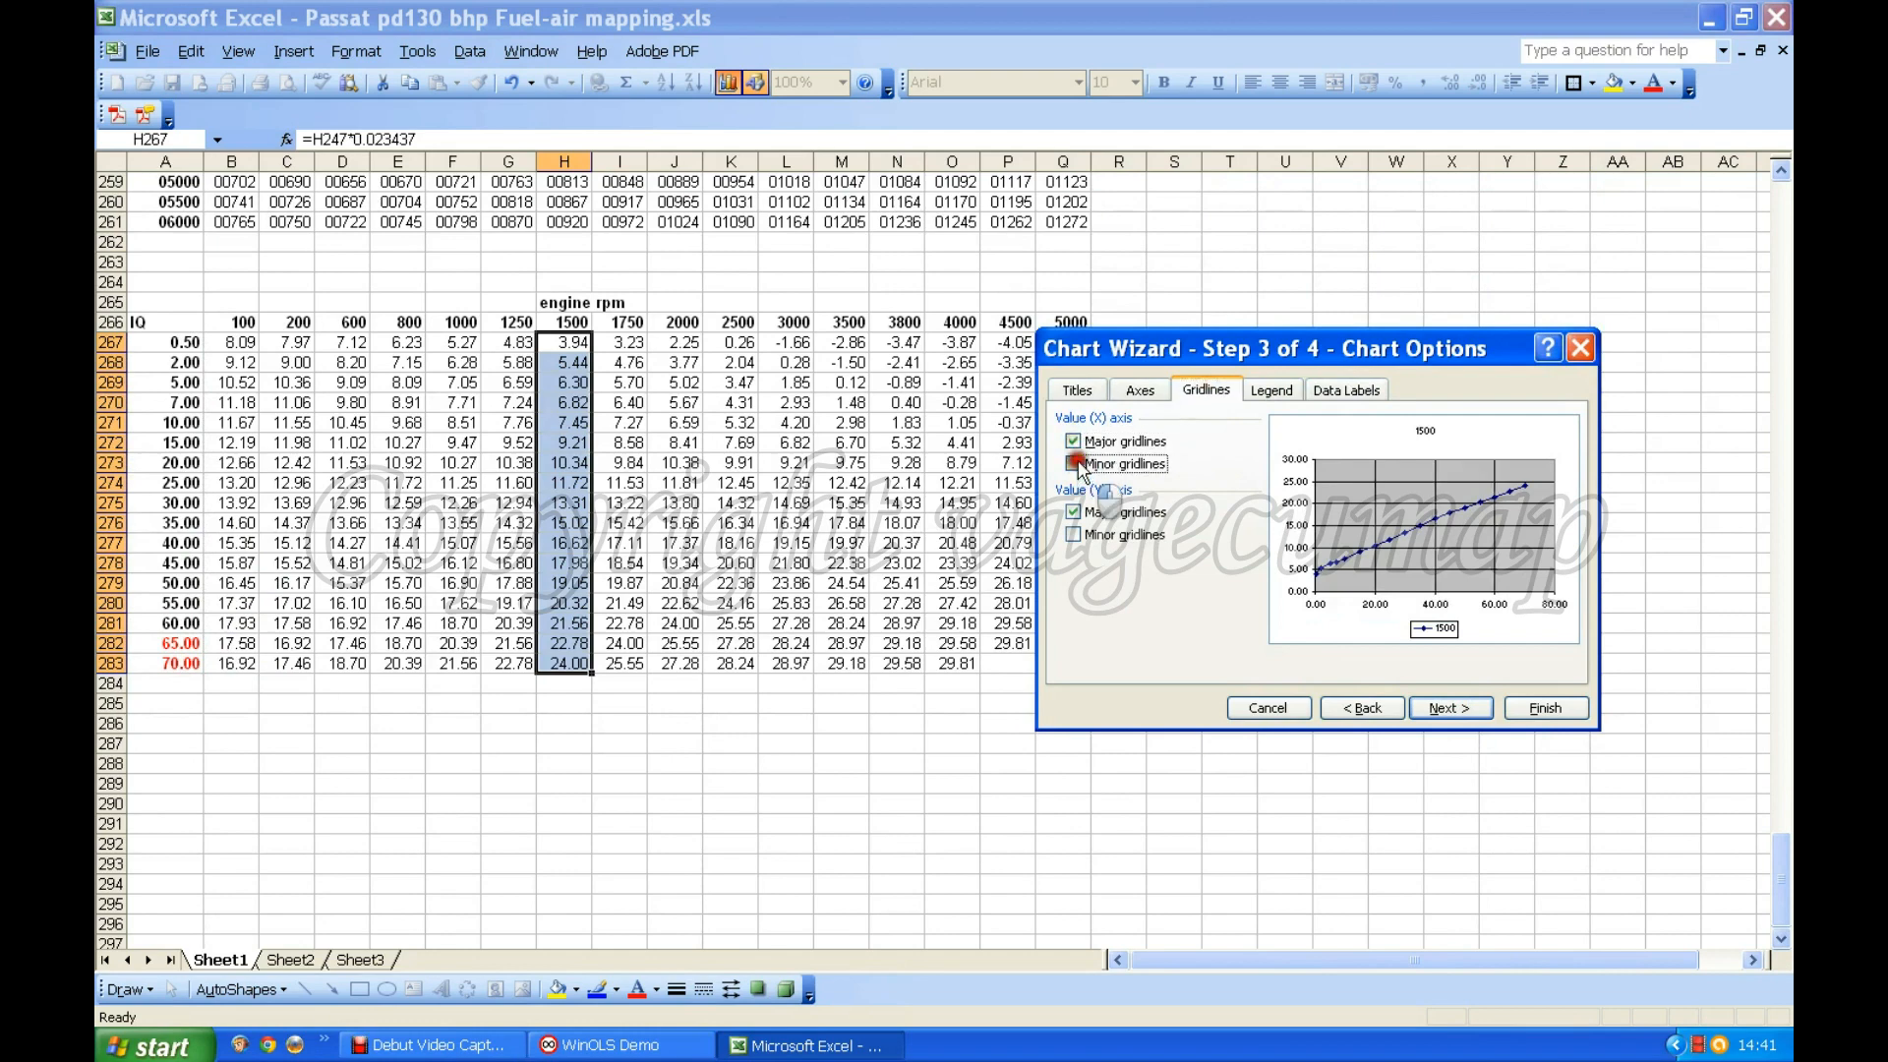
{"action": "left_click", "coordinate": [1073, 535]}
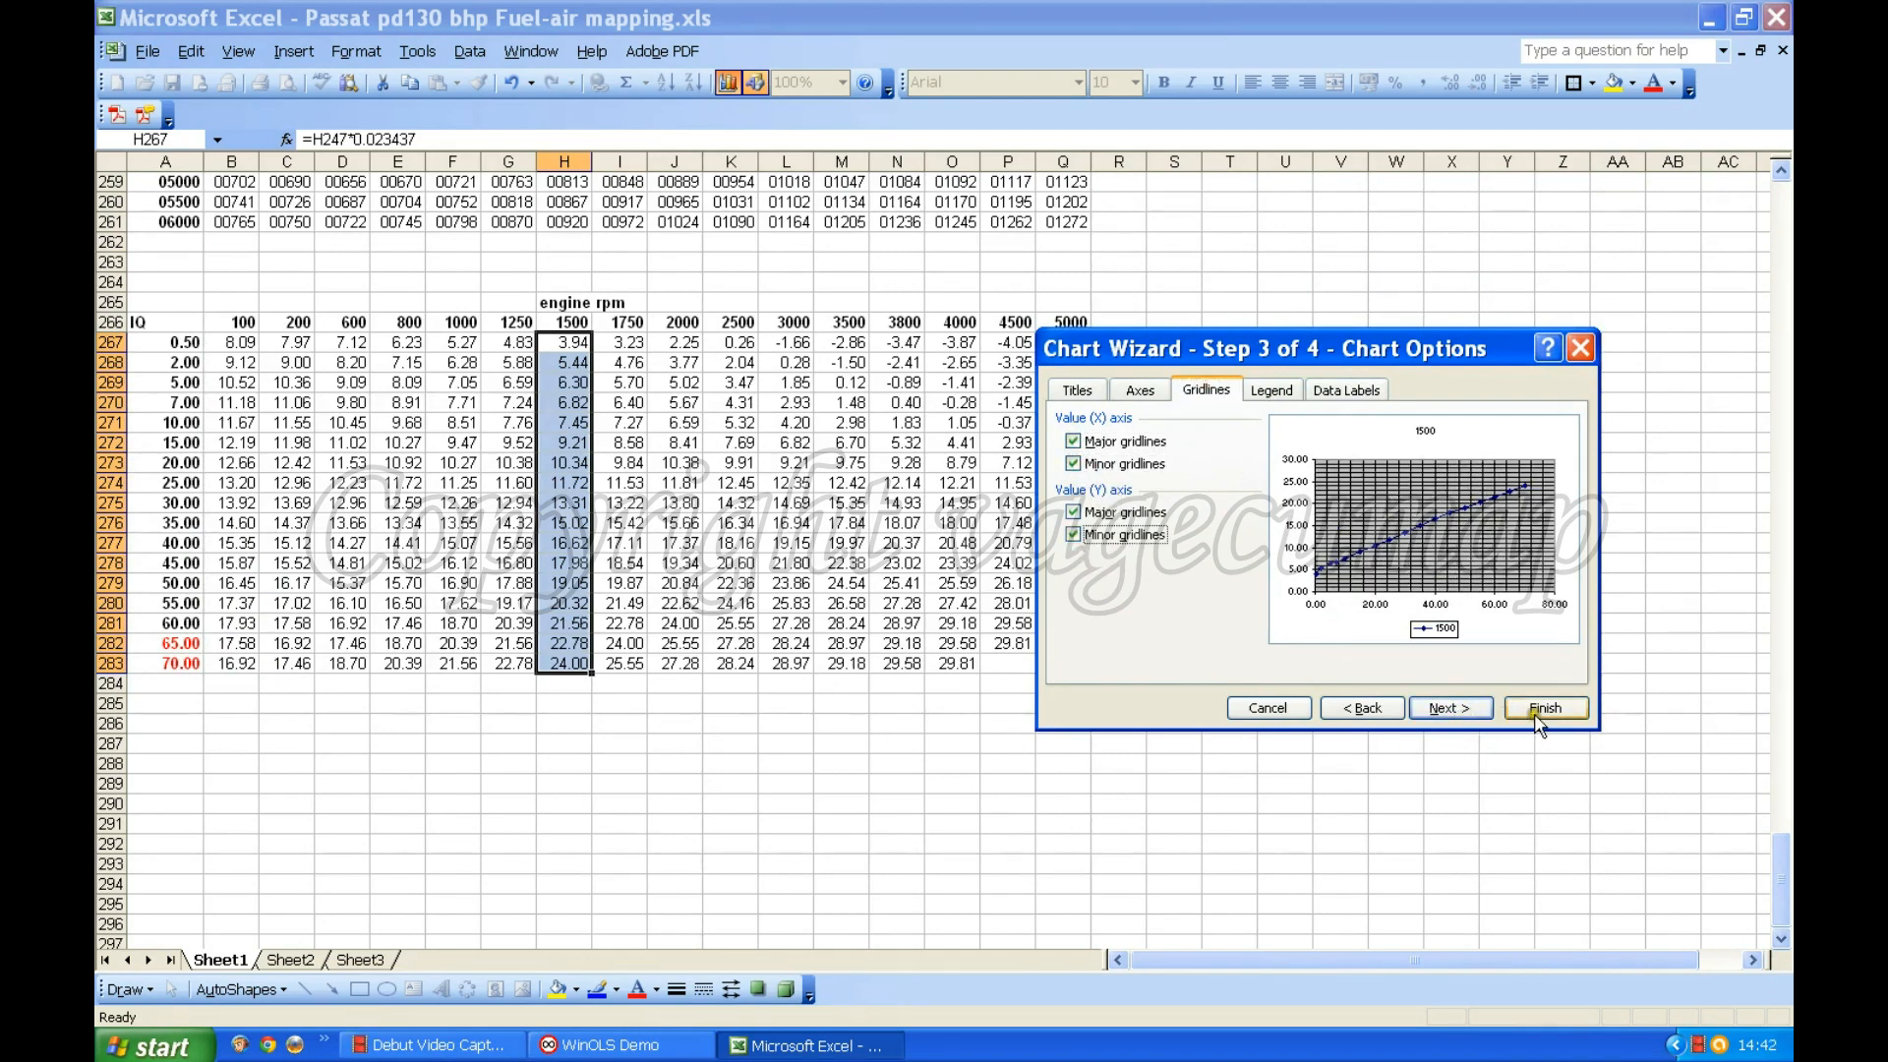
{"action": "left_click", "coordinate": [1541, 709]}
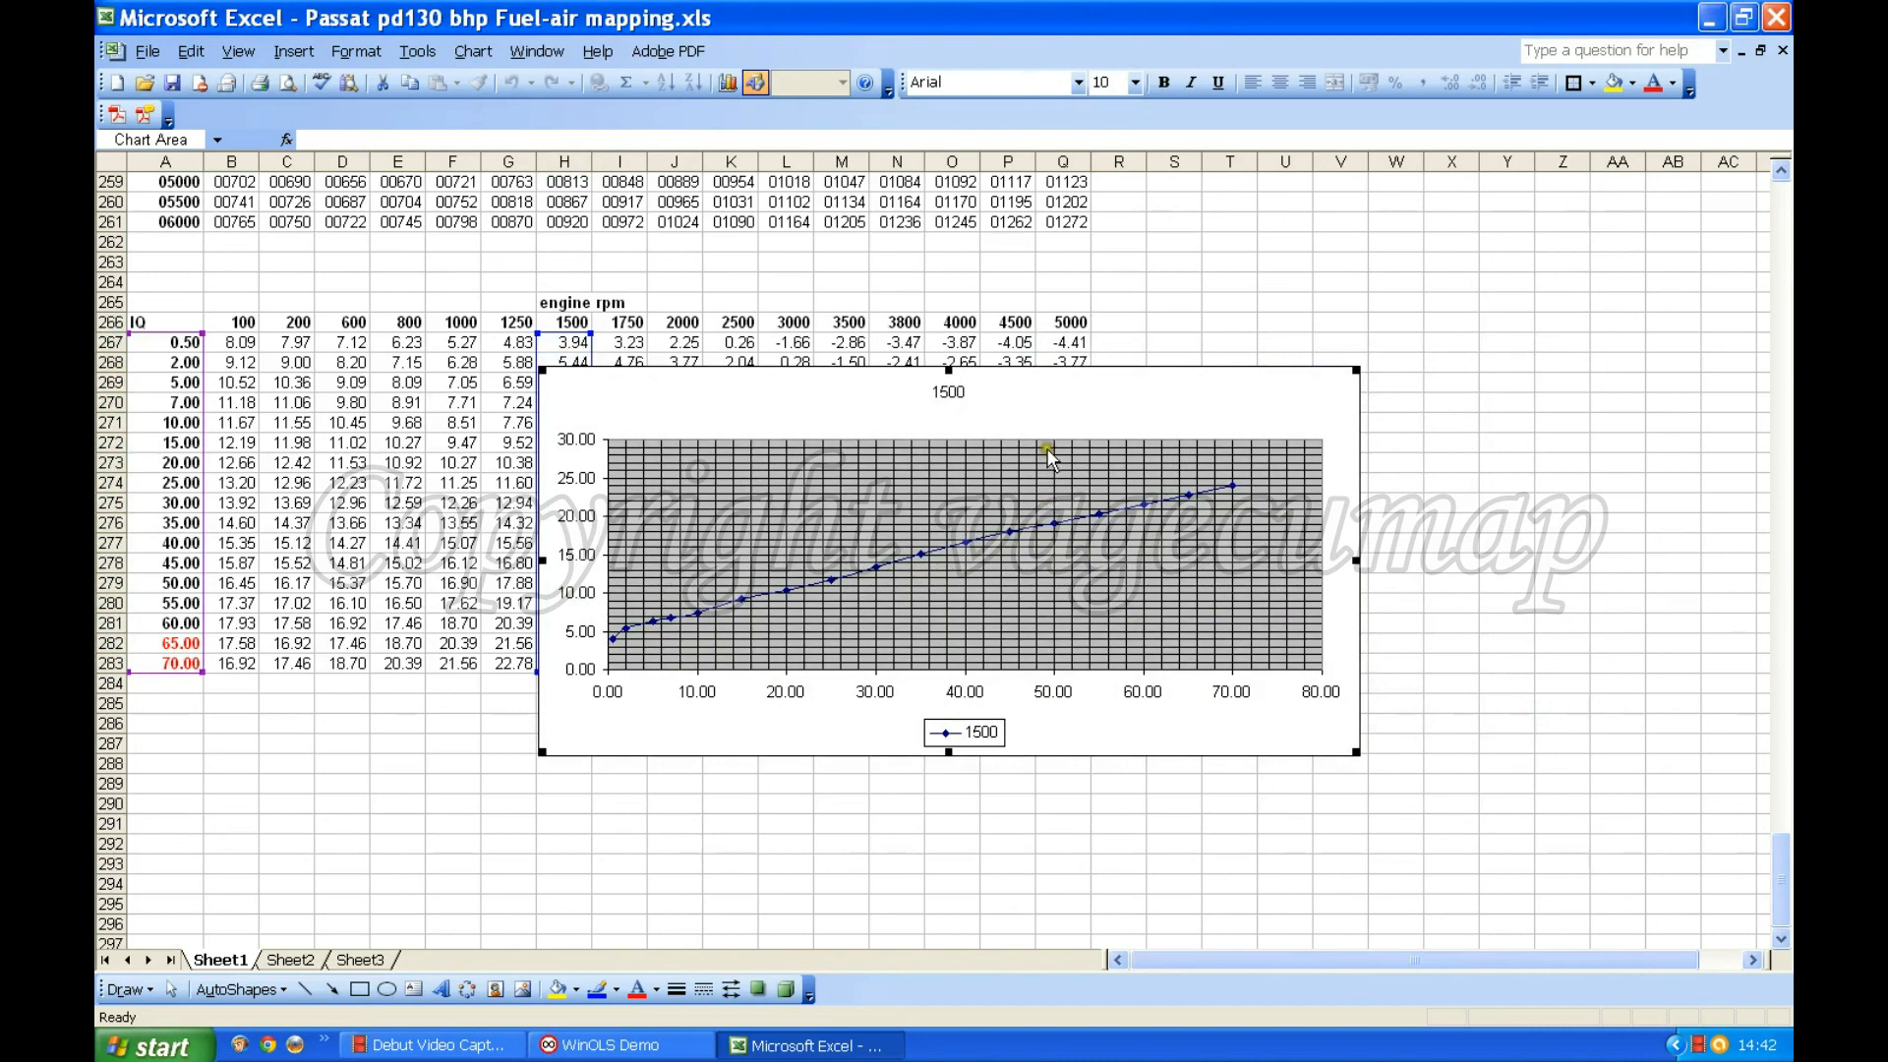
Move the 1500 chart below the table and resize it to span about columns B to W and rows 284 to 313.
{"action": "left_click_drag", "start_coordinate": [1079, 398], "coordinate": [740, 707]}
{"action": "scroll", "coordinate": [782, 628], "scroll_direction": "down", "scroll_amount": 5}
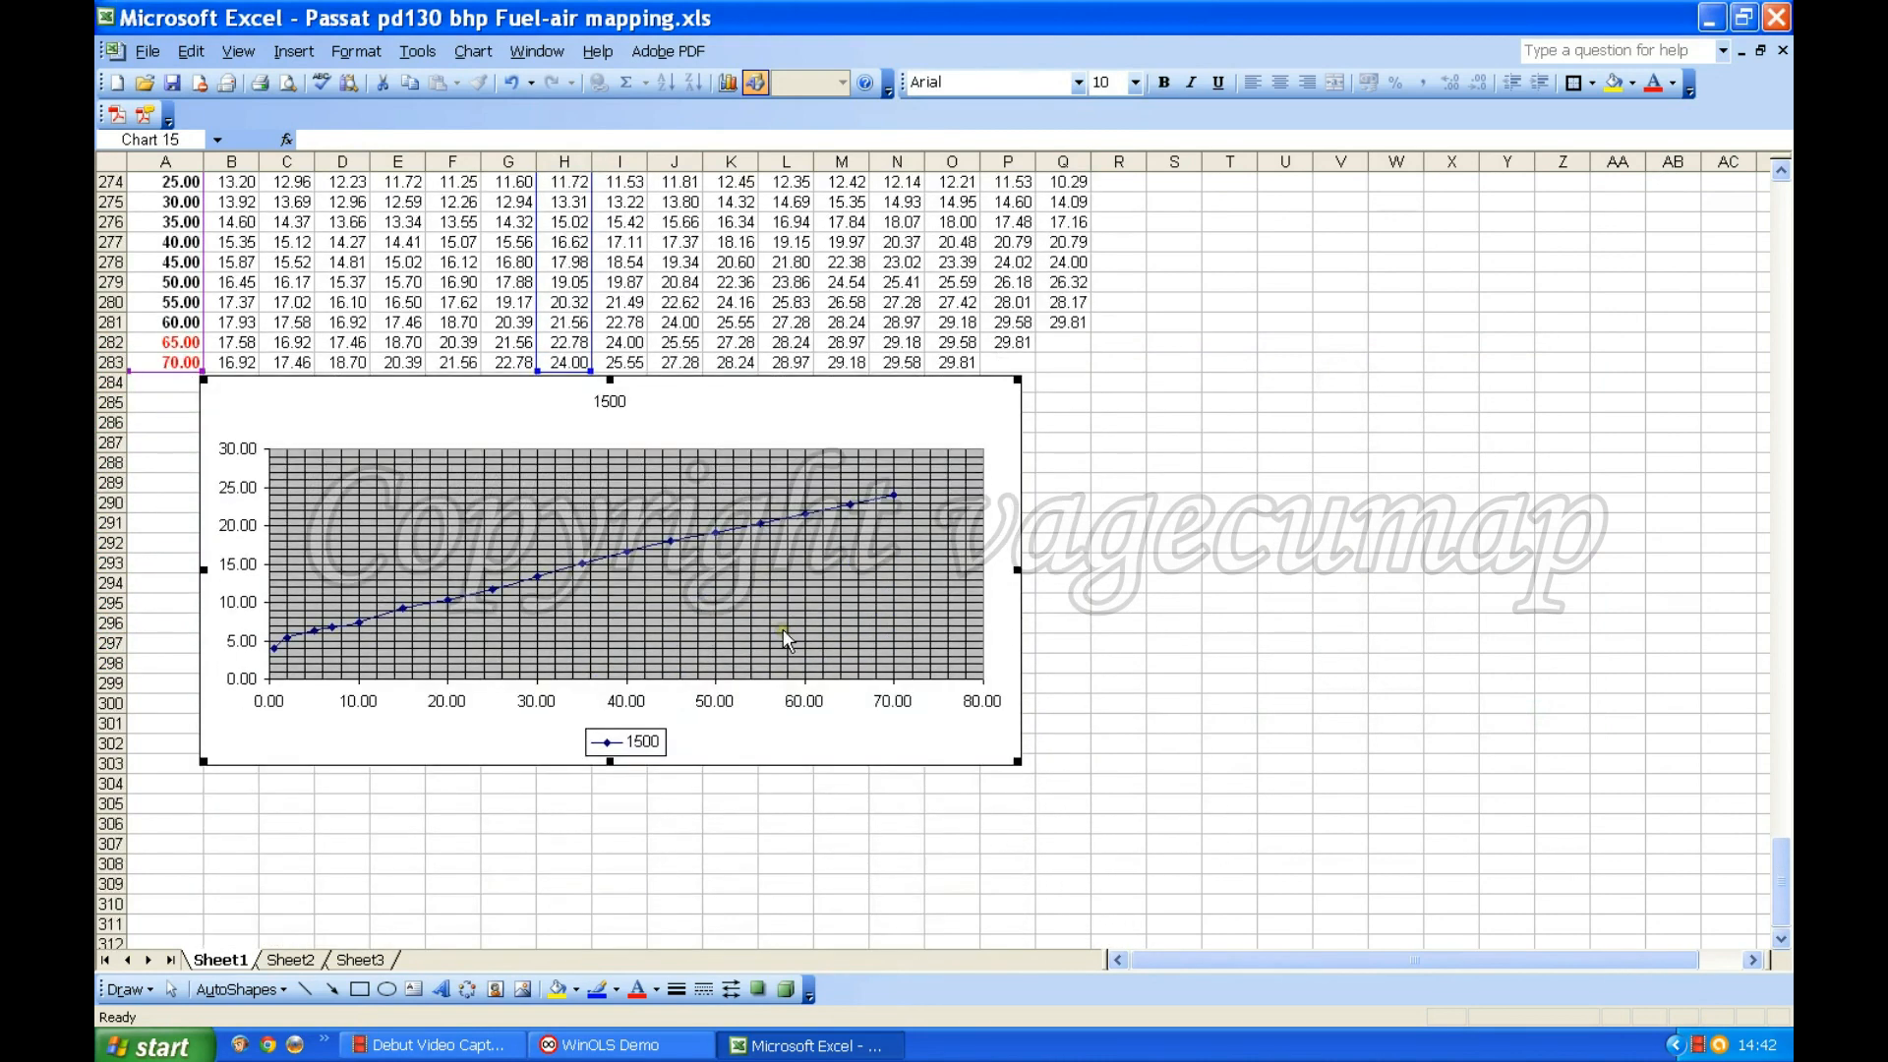
{"action": "left_click_drag", "start_coordinate": [1019, 762], "coordinate": [1274, 400]}
{"action": "scroll", "coordinate": [1275, 403], "scroll_direction": "up", "scroll_amount": 11}
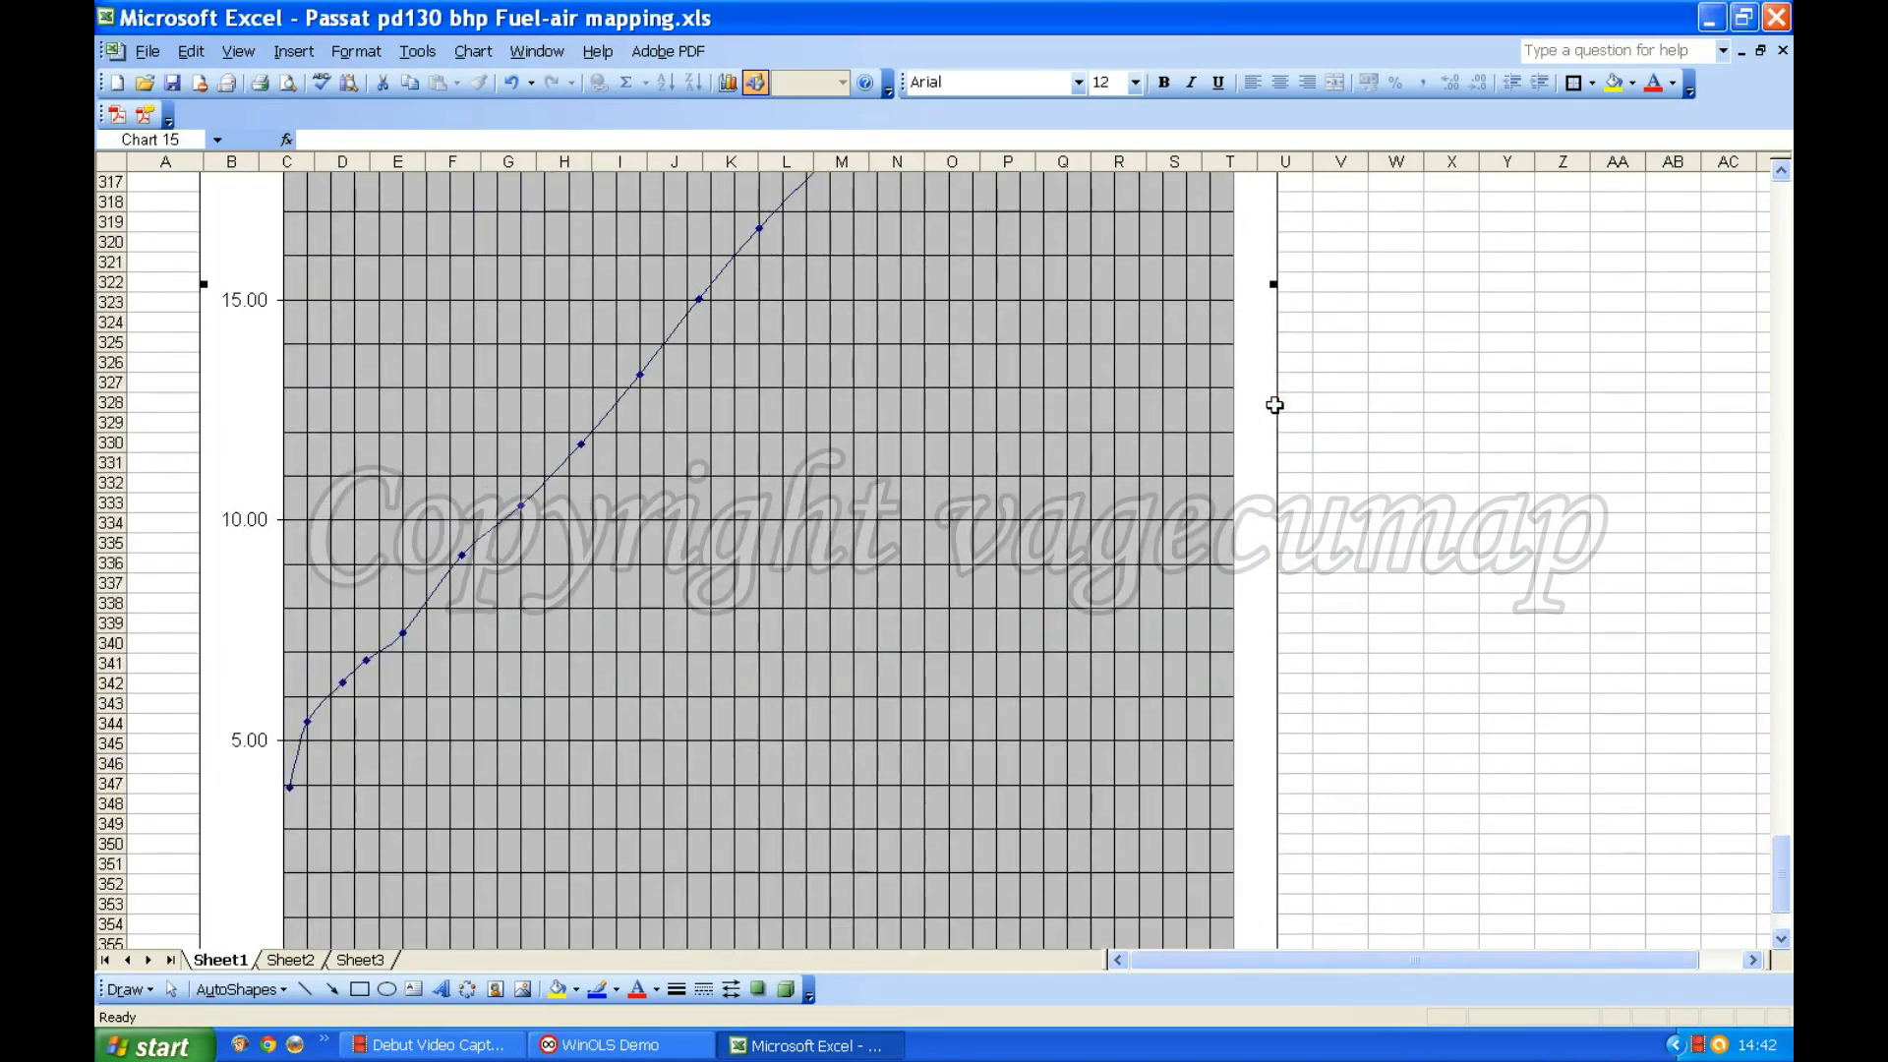
{"action": "scroll", "coordinate": [1283, 462], "scroll_direction": "down", "scroll_amount": 5}
{"action": "left_click_drag", "start_coordinate": [1274, 753], "coordinate": [1050, 253]}
{"action": "scroll", "coordinate": [1050, 273], "scroll_direction": "up", "scroll_amount": 11}
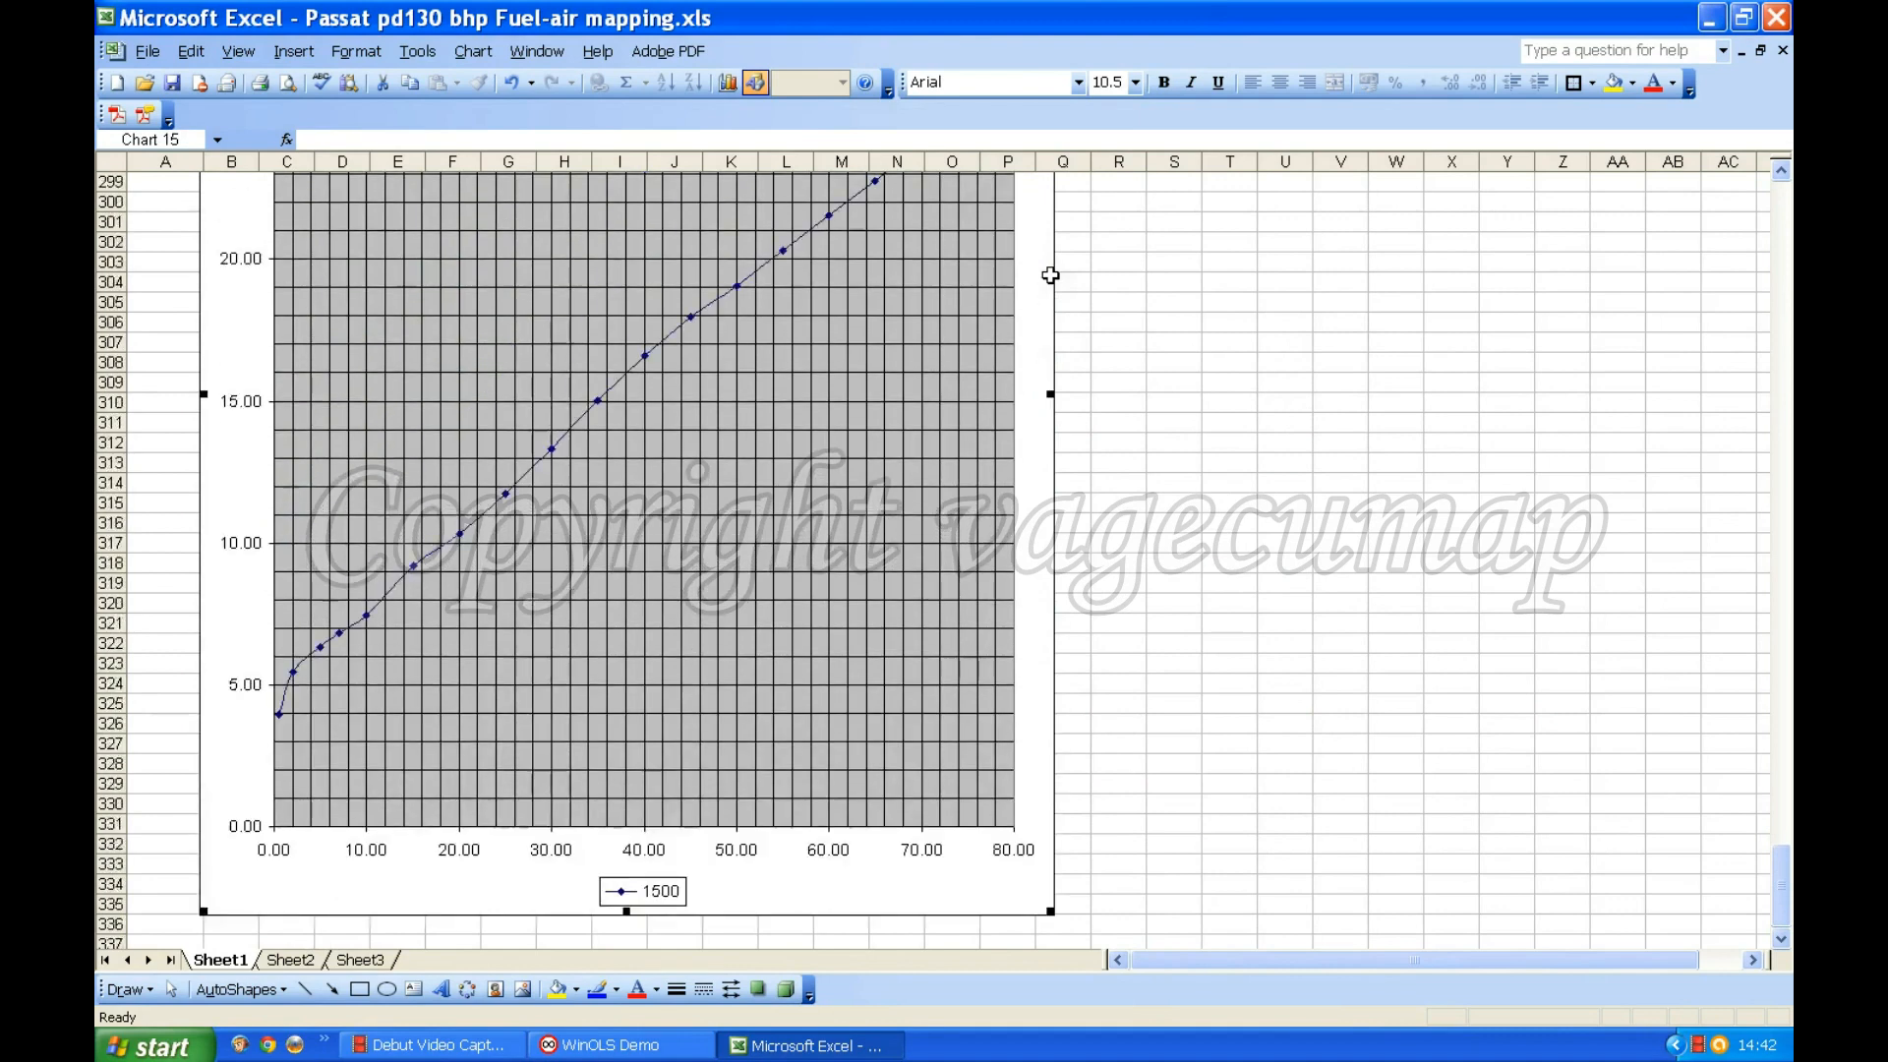
{"action": "scroll", "coordinate": [1052, 283], "scroll_direction": "up", "scroll_amount": 3}
{"action": "scroll", "coordinate": [1052, 285], "scroll_direction": "down", "scroll_amount": 5}
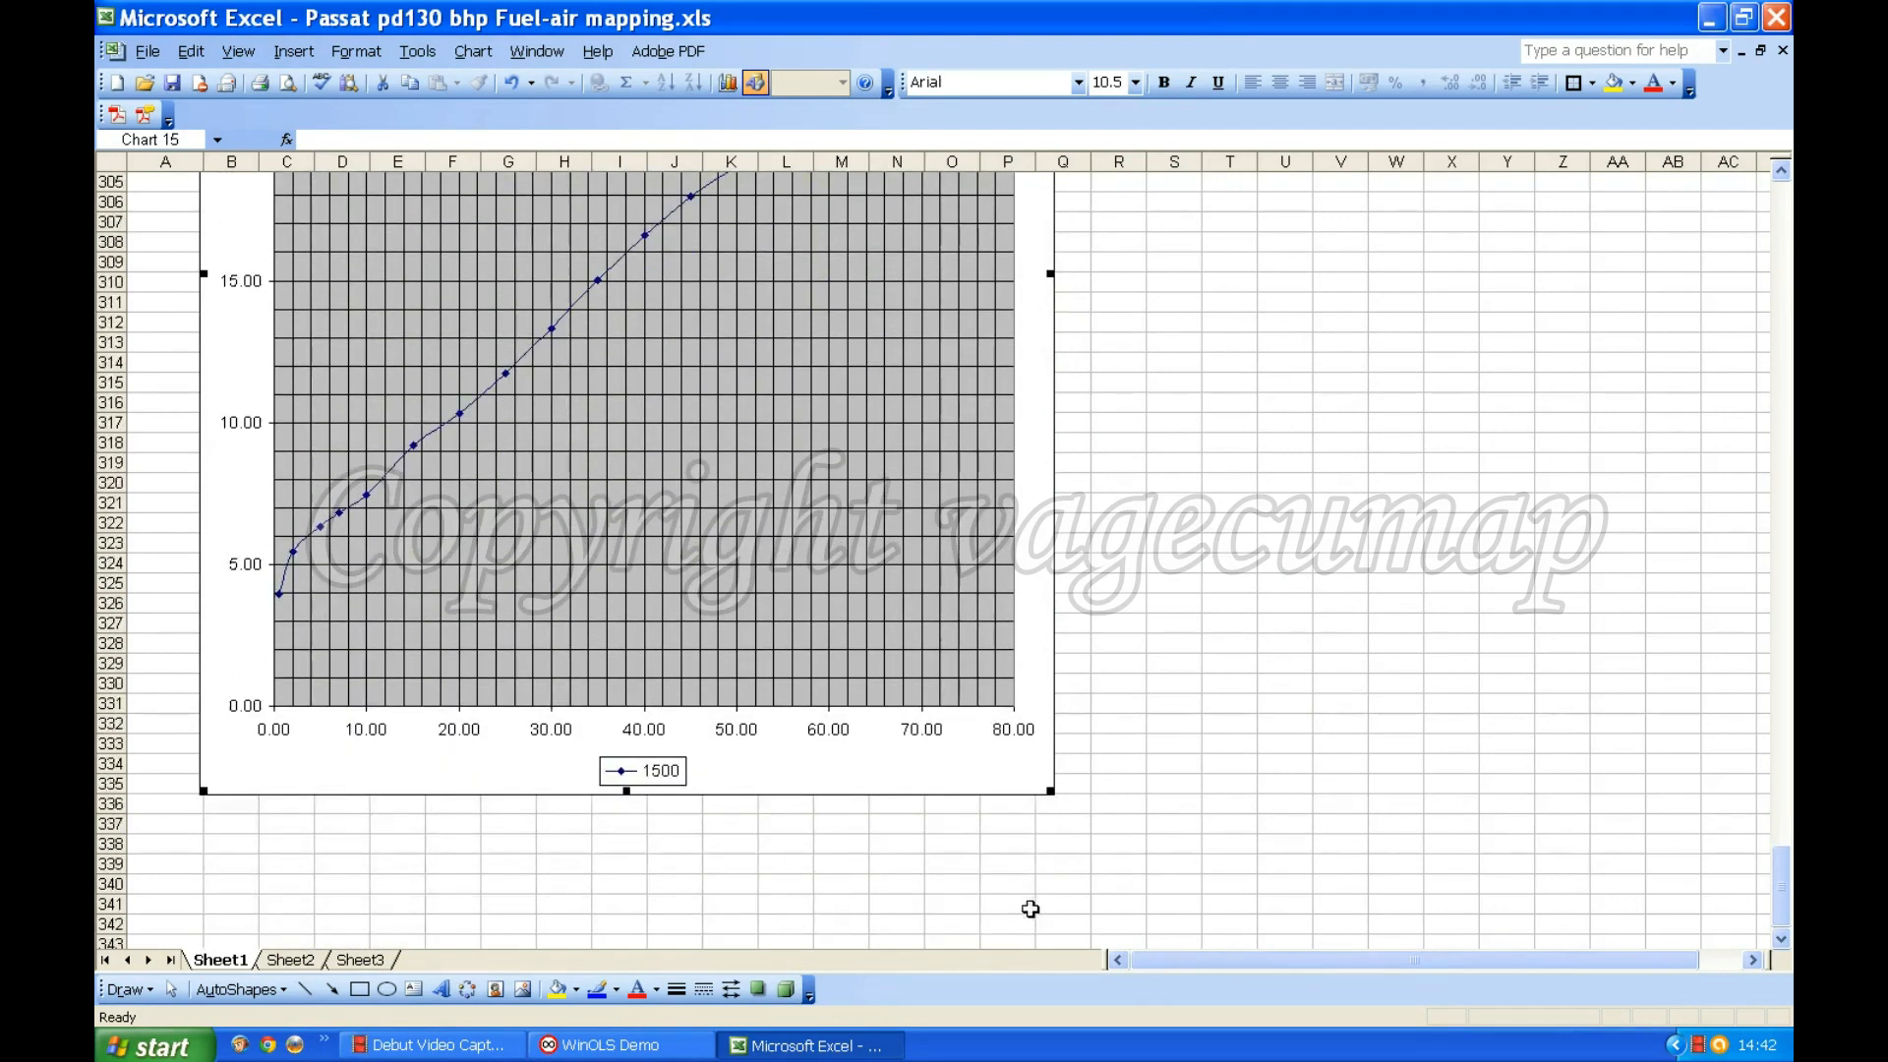
{"action": "left_click_drag", "start_coordinate": [1051, 792], "coordinate": [1394, 350]}
{"action": "scroll", "coordinate": [1390, 413], "scroll_direction": "up", "scroll_amount": 7}
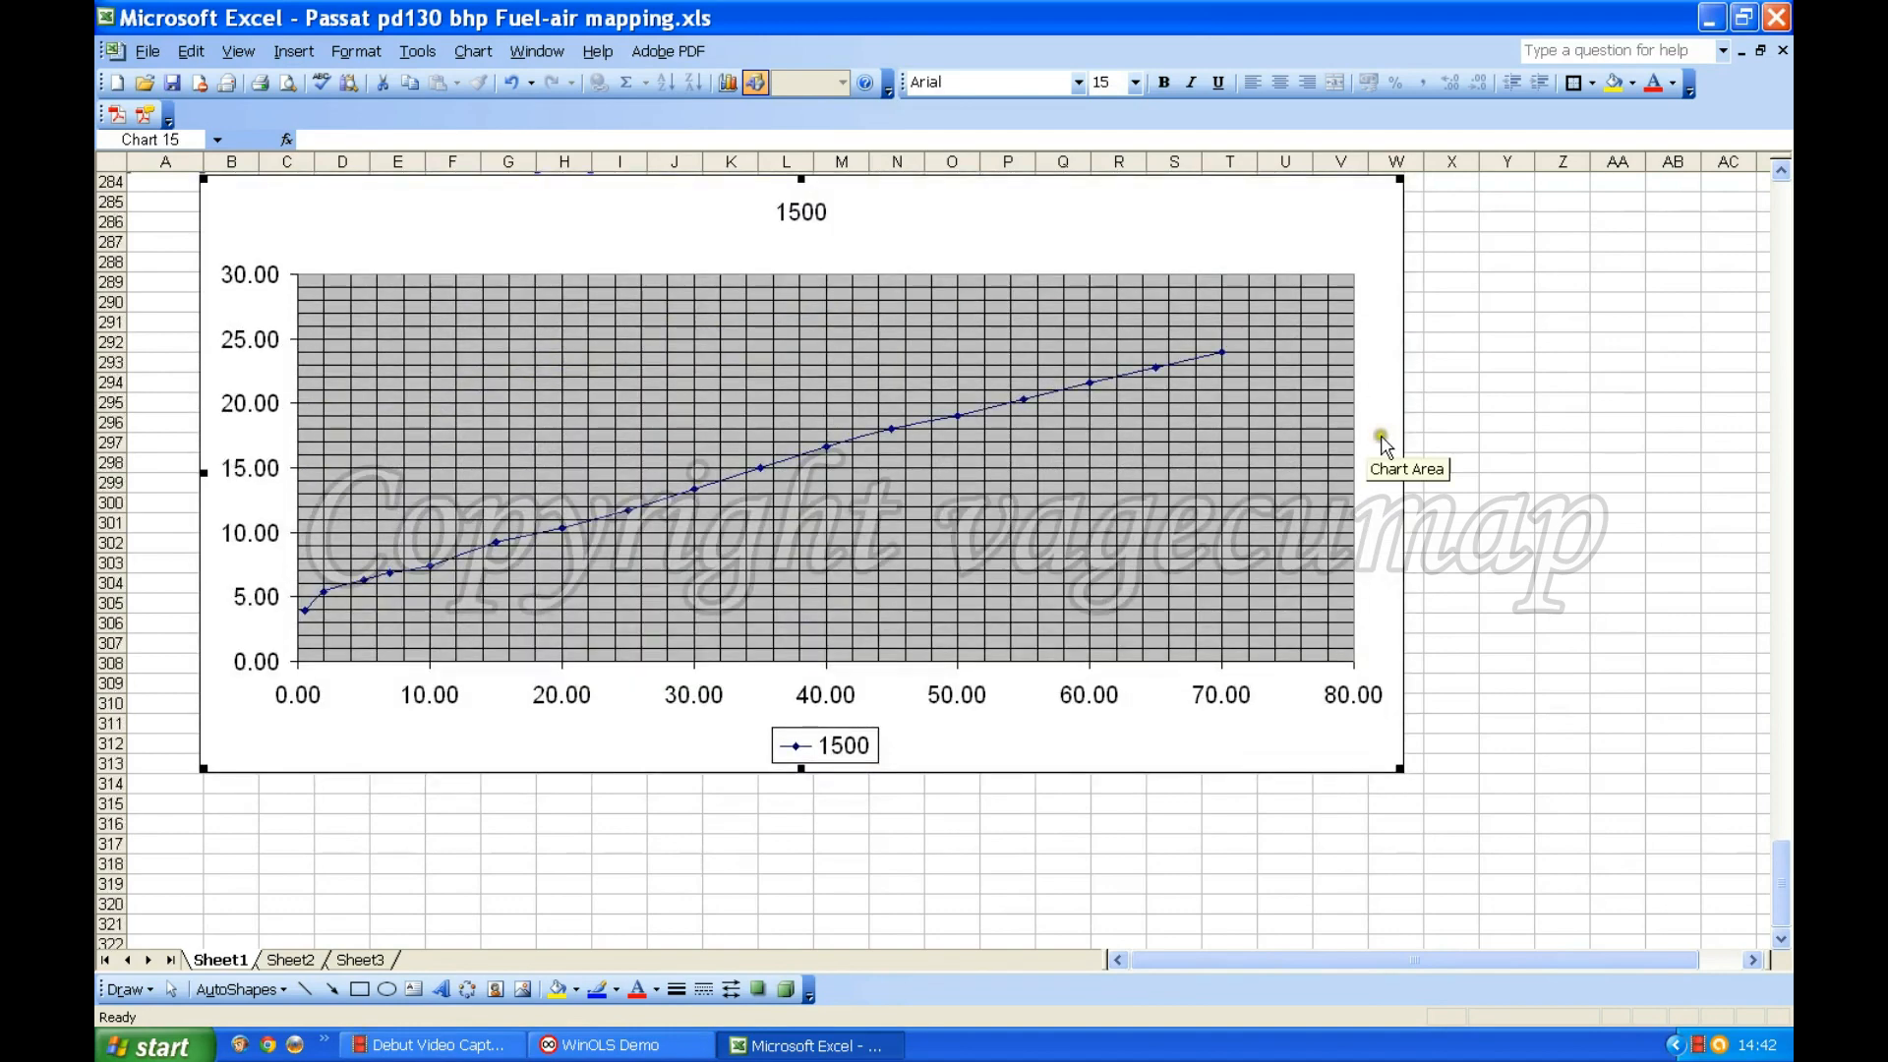
Examine the upper part of the 1500 rpm curve and delete the chart from the sheet.
{"action": "scroll", "coordinate": [1385, 445], "scroll_direction": "up", "scroll_amount": 2}
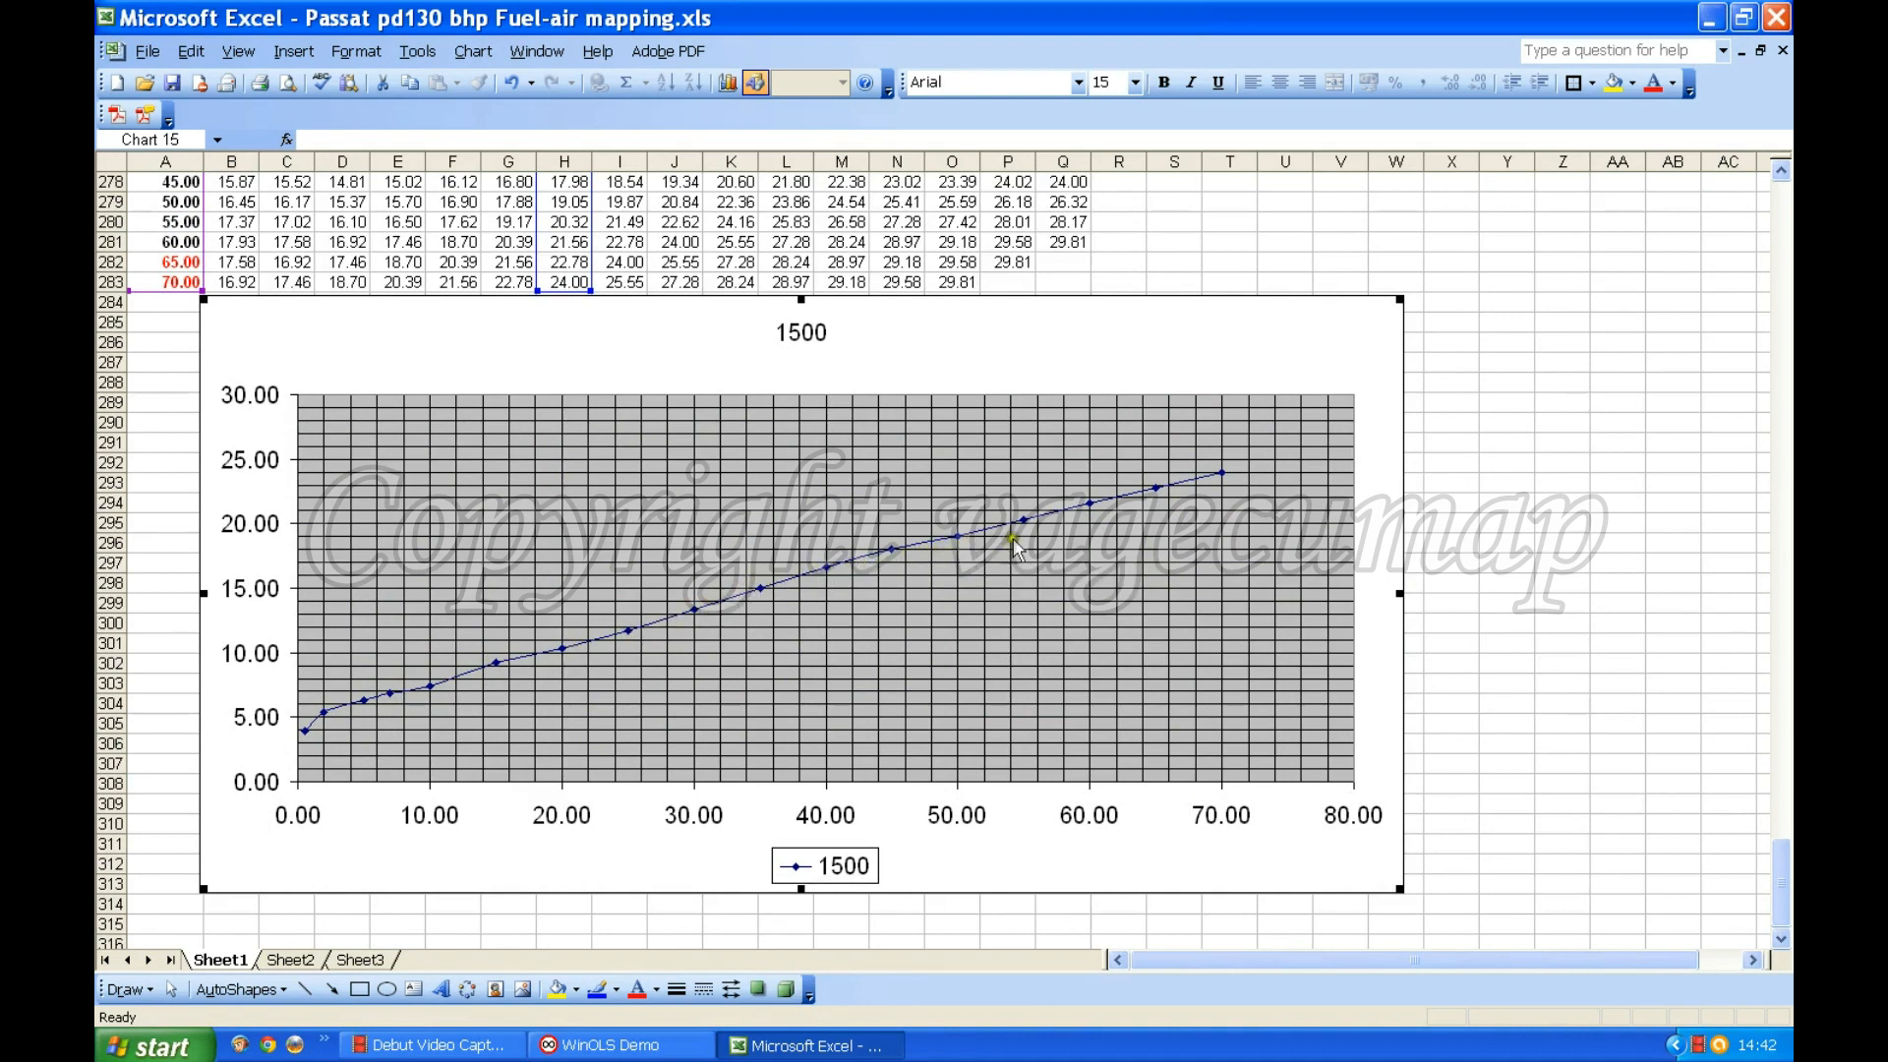
{"action": "left_click", "coordinate": [1104, 494]}
{"action": "mouse_move", "coordinate": [1081, 513]}
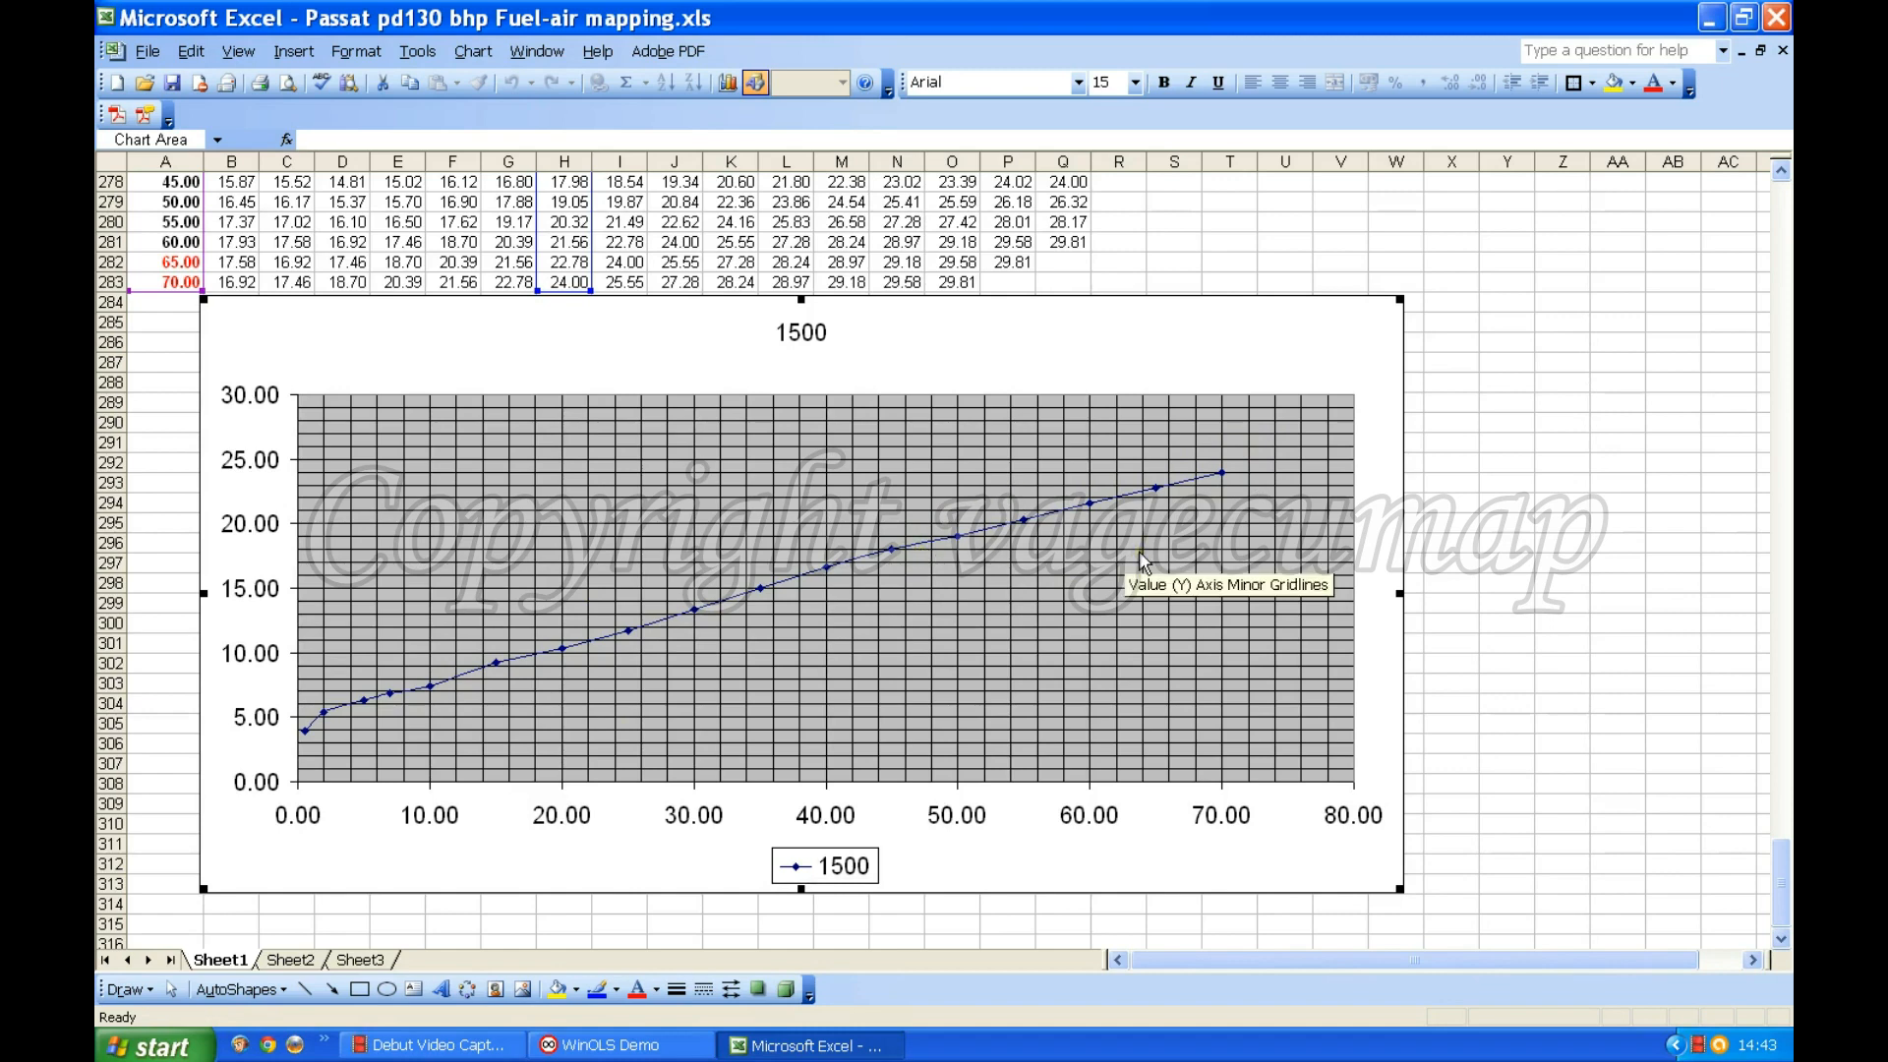
{"action": "key", "text": "Delete"}
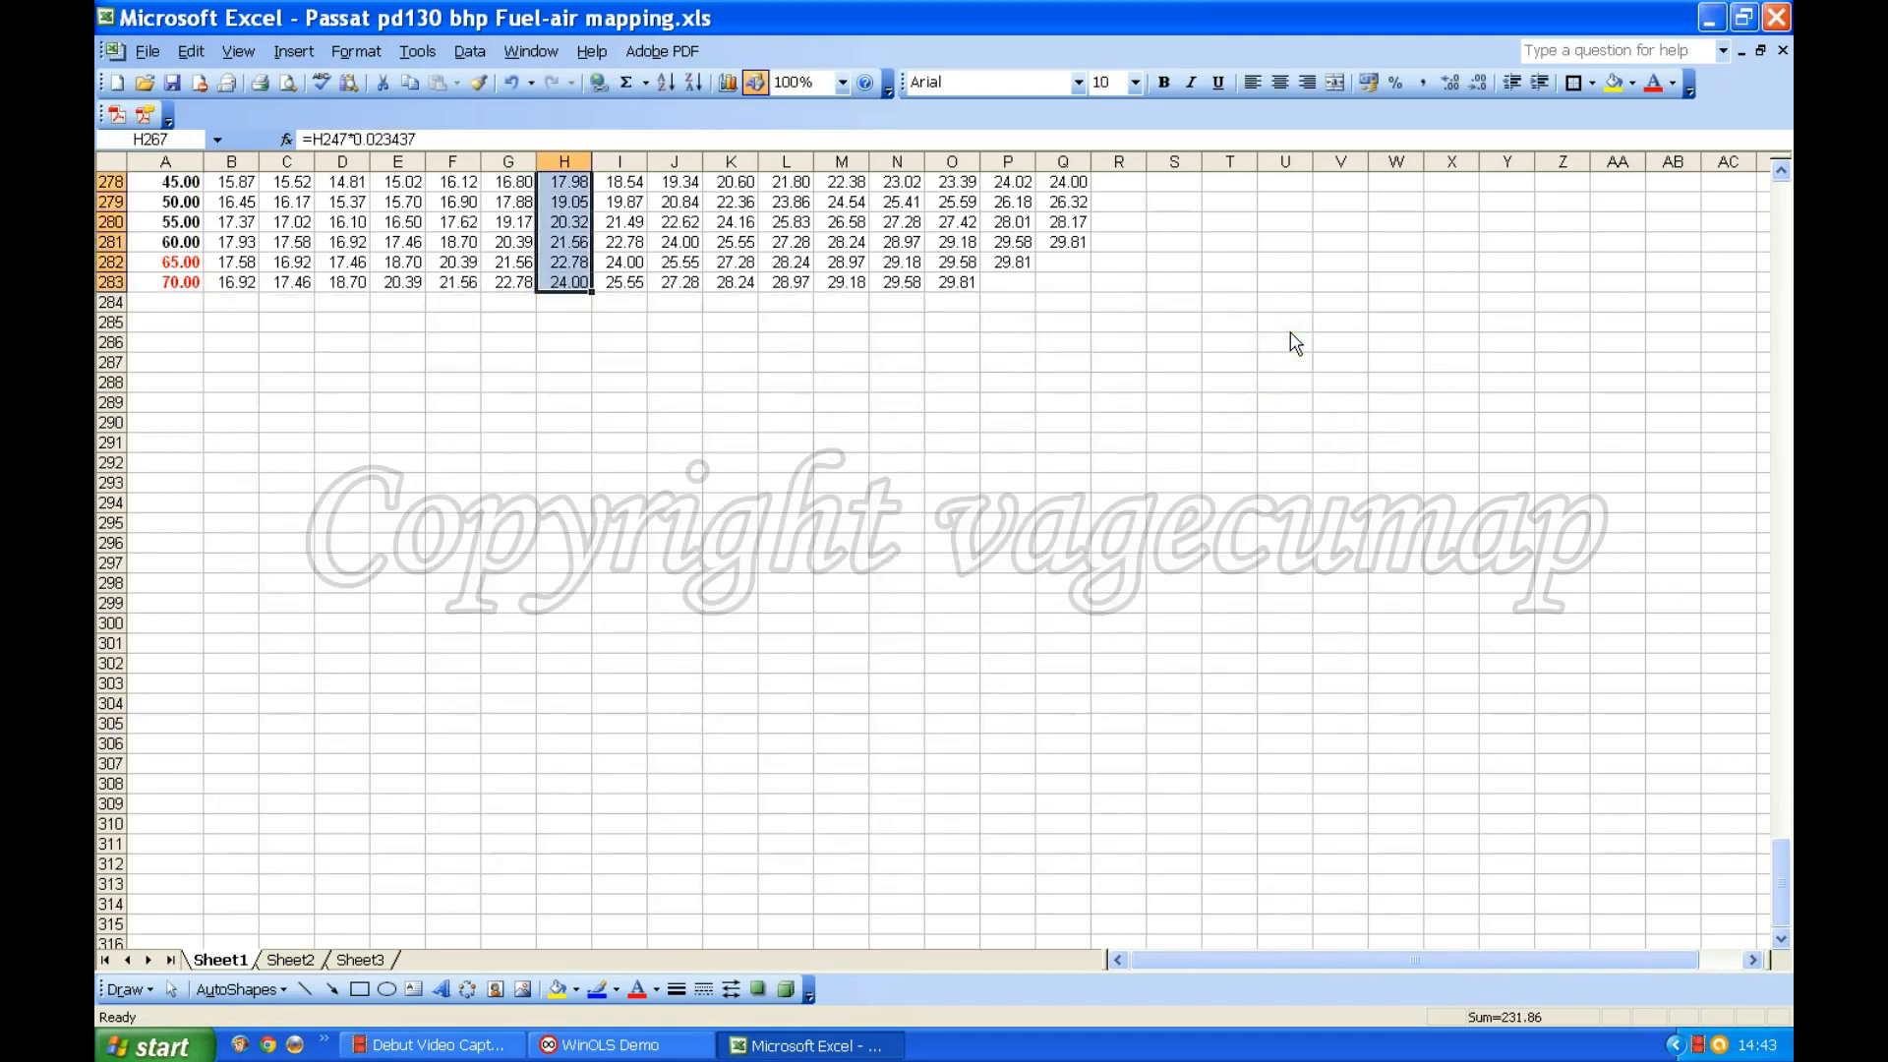
Start an XY (Scatter) chart with data points connected by smoothed lines from the 200 rpm column, IQ 0.50 to 70.00.
{"action": "scroll", "coordinate": [723, 473], "scroll_direction": "up", "scroll_amount": 4}
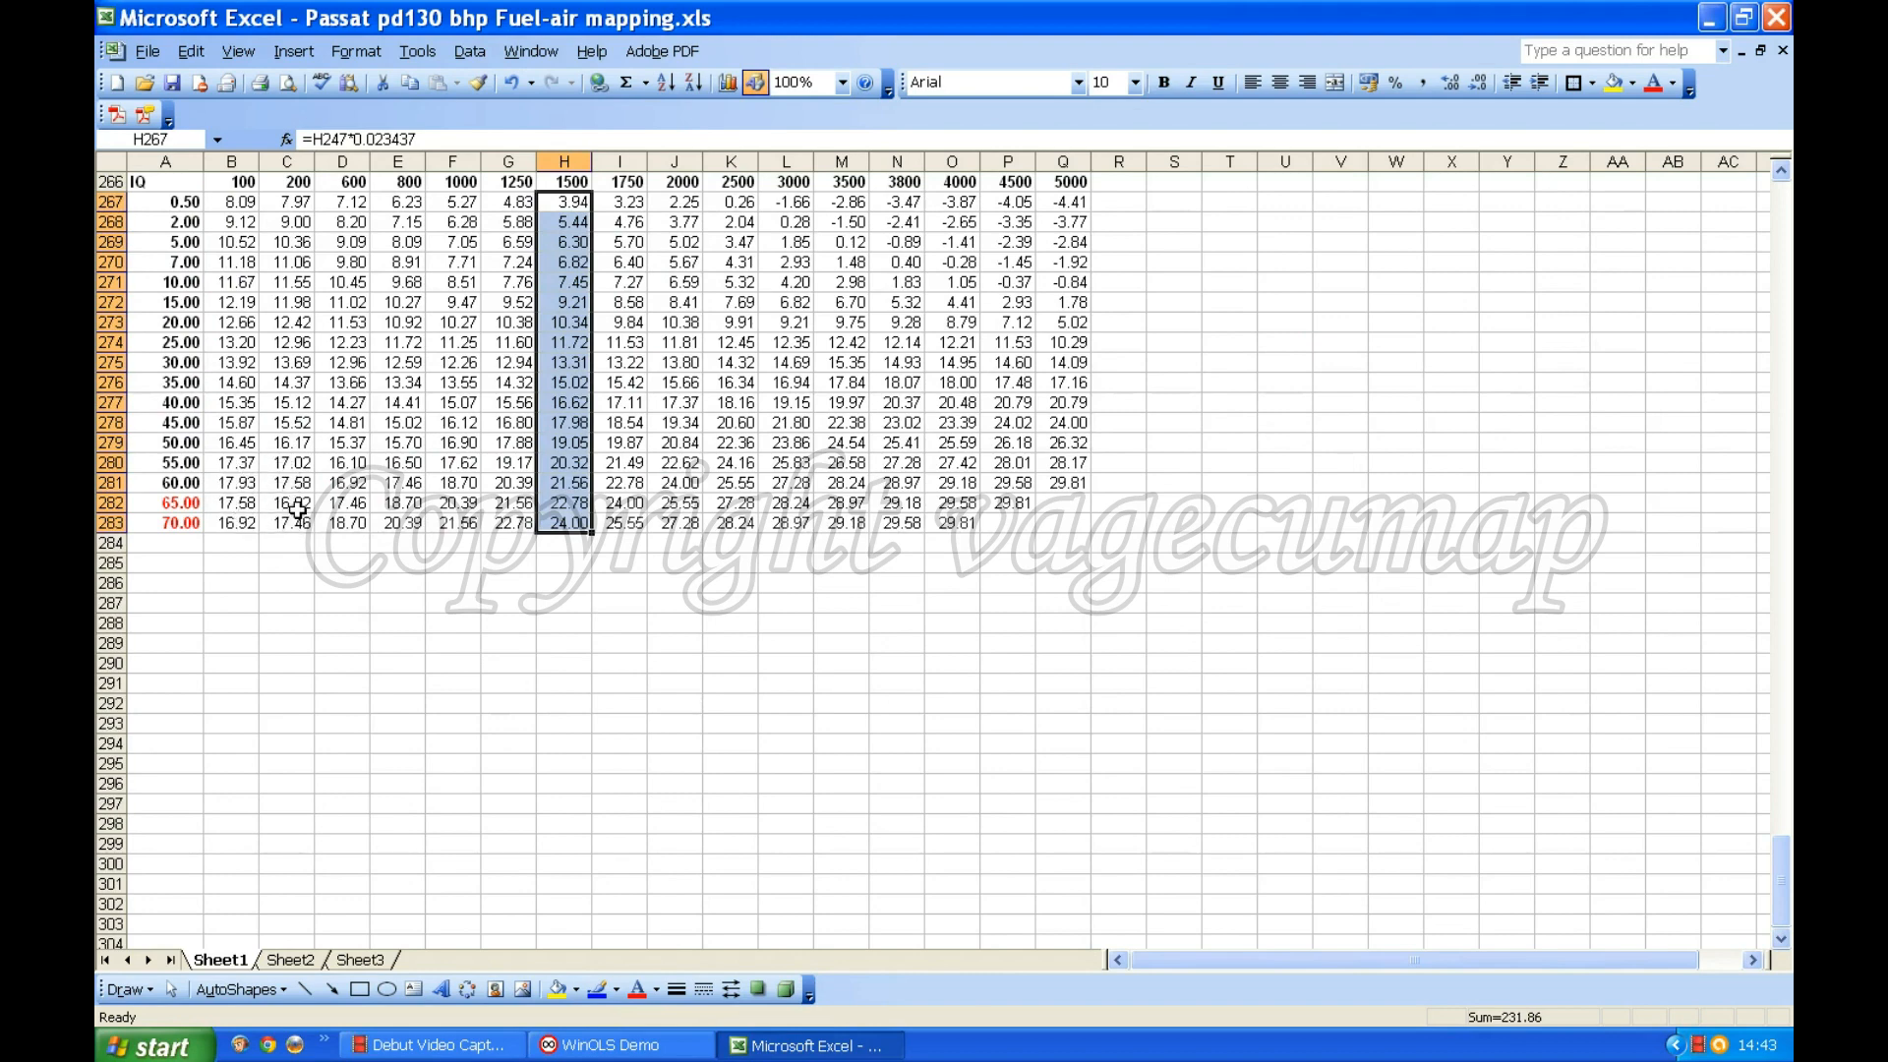
{"action": "scroll", "coordinate": [298, 508], "scroll_direction": "up", "scroll_amount": 2}
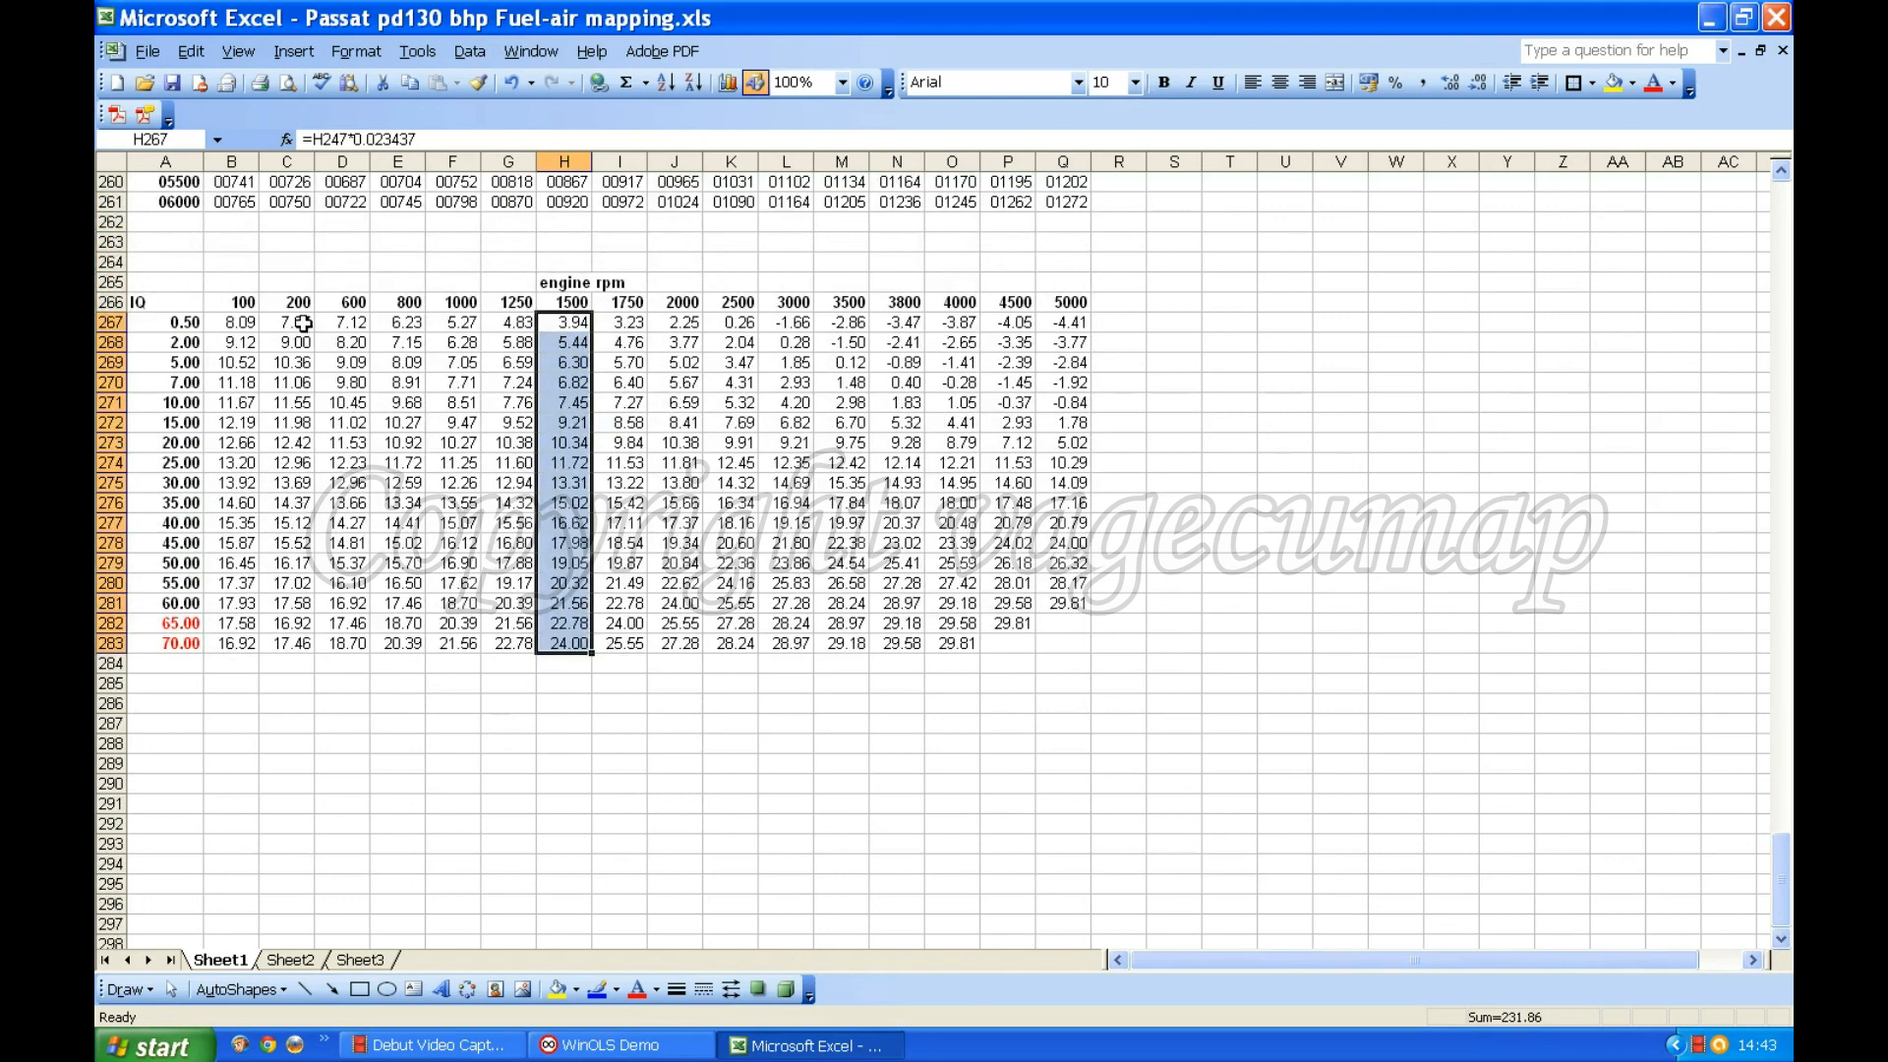
{"action": "left_click", "coordinate": [303, 321]}
{"action": "left_click_drag", "start_coordinate": [302, 321], "coordinate": [300, 644]}
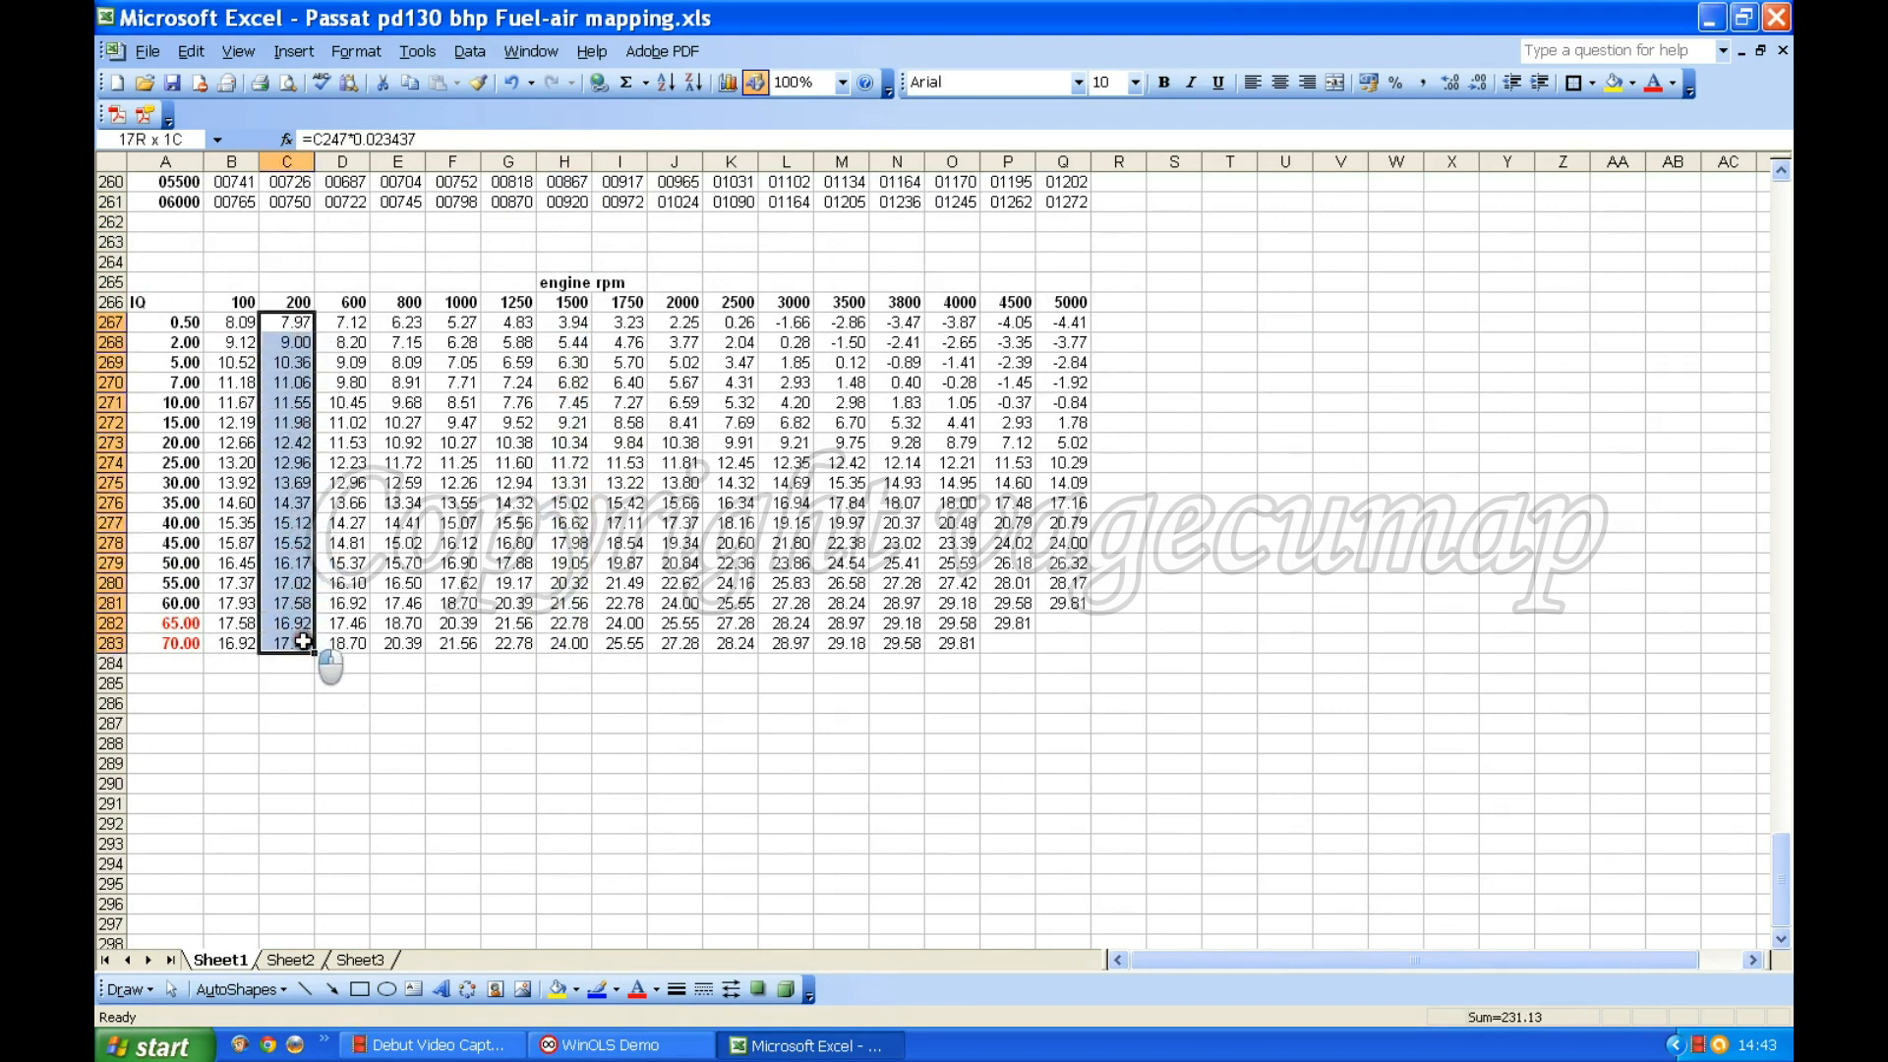
{"action": "left_click", "coordinate": [729, 82]}
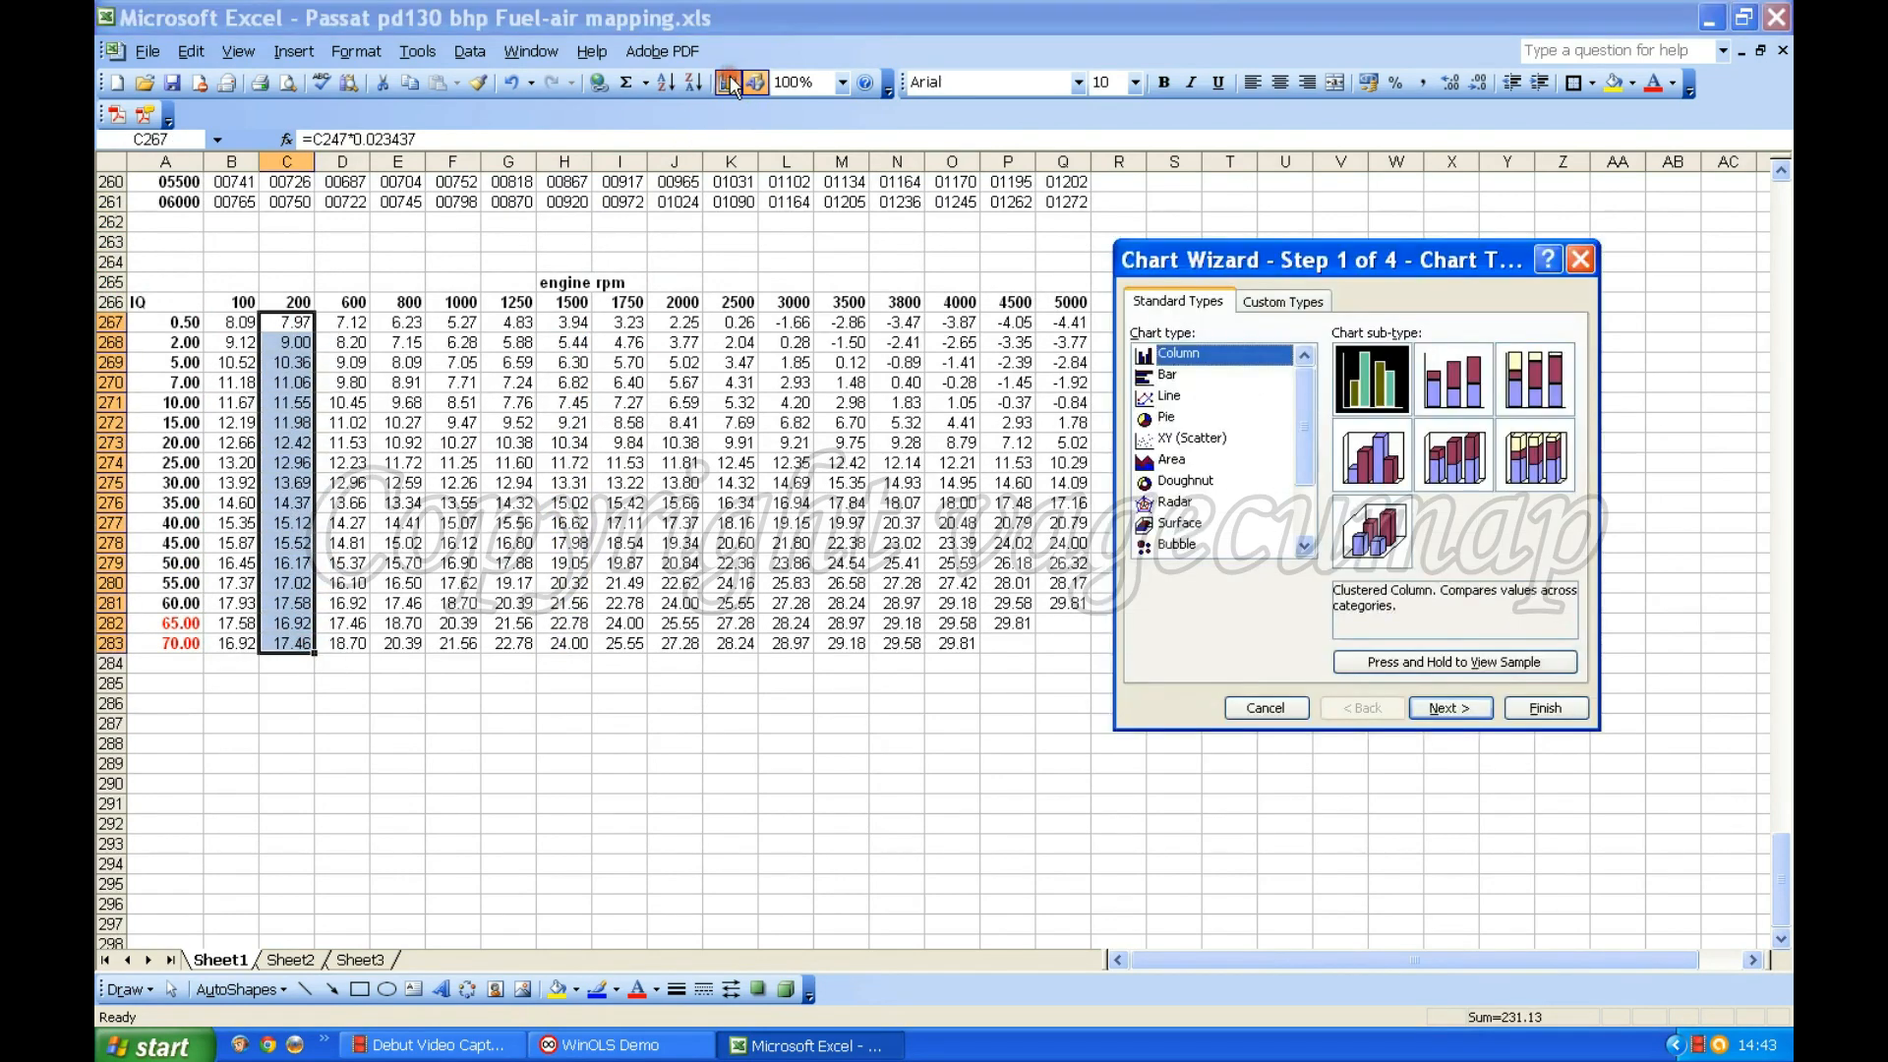
{"action": "left_click", "coordinate": [1151, 440]}
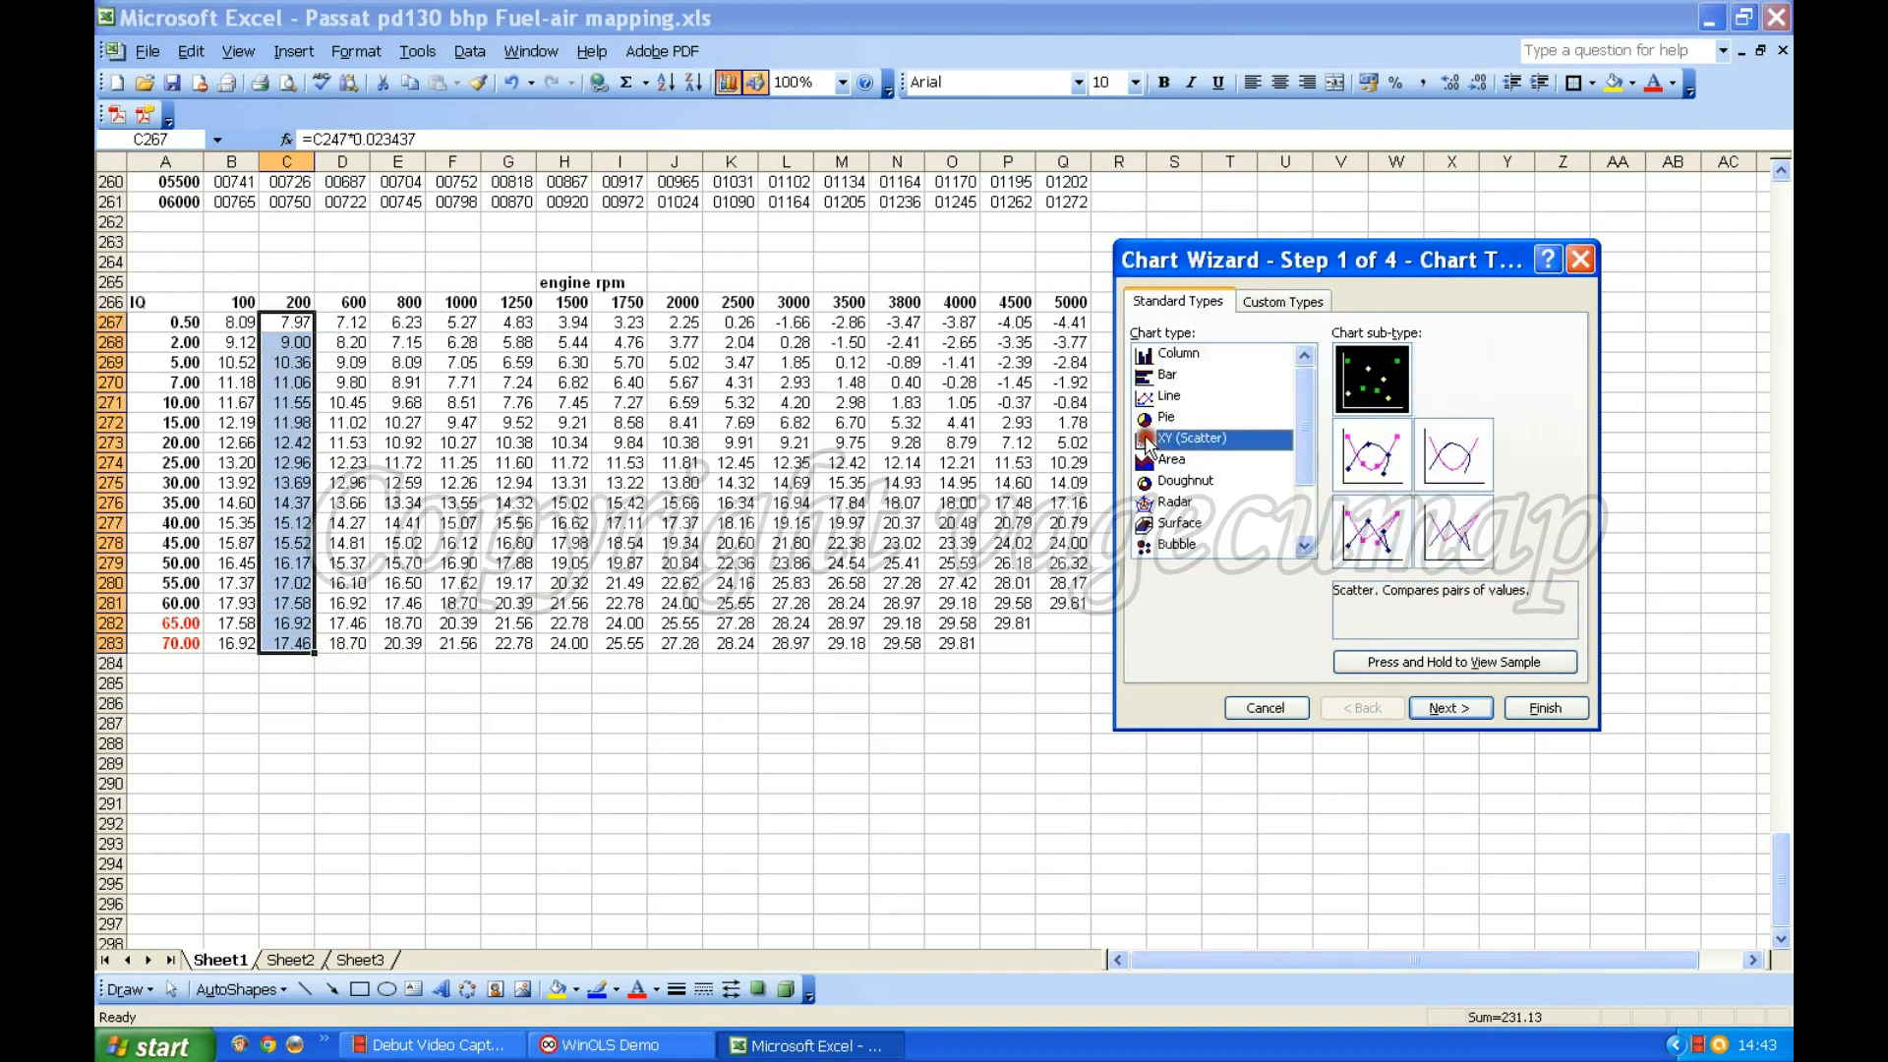
{"action": "left_click", "coordinate": [1369, 457]}
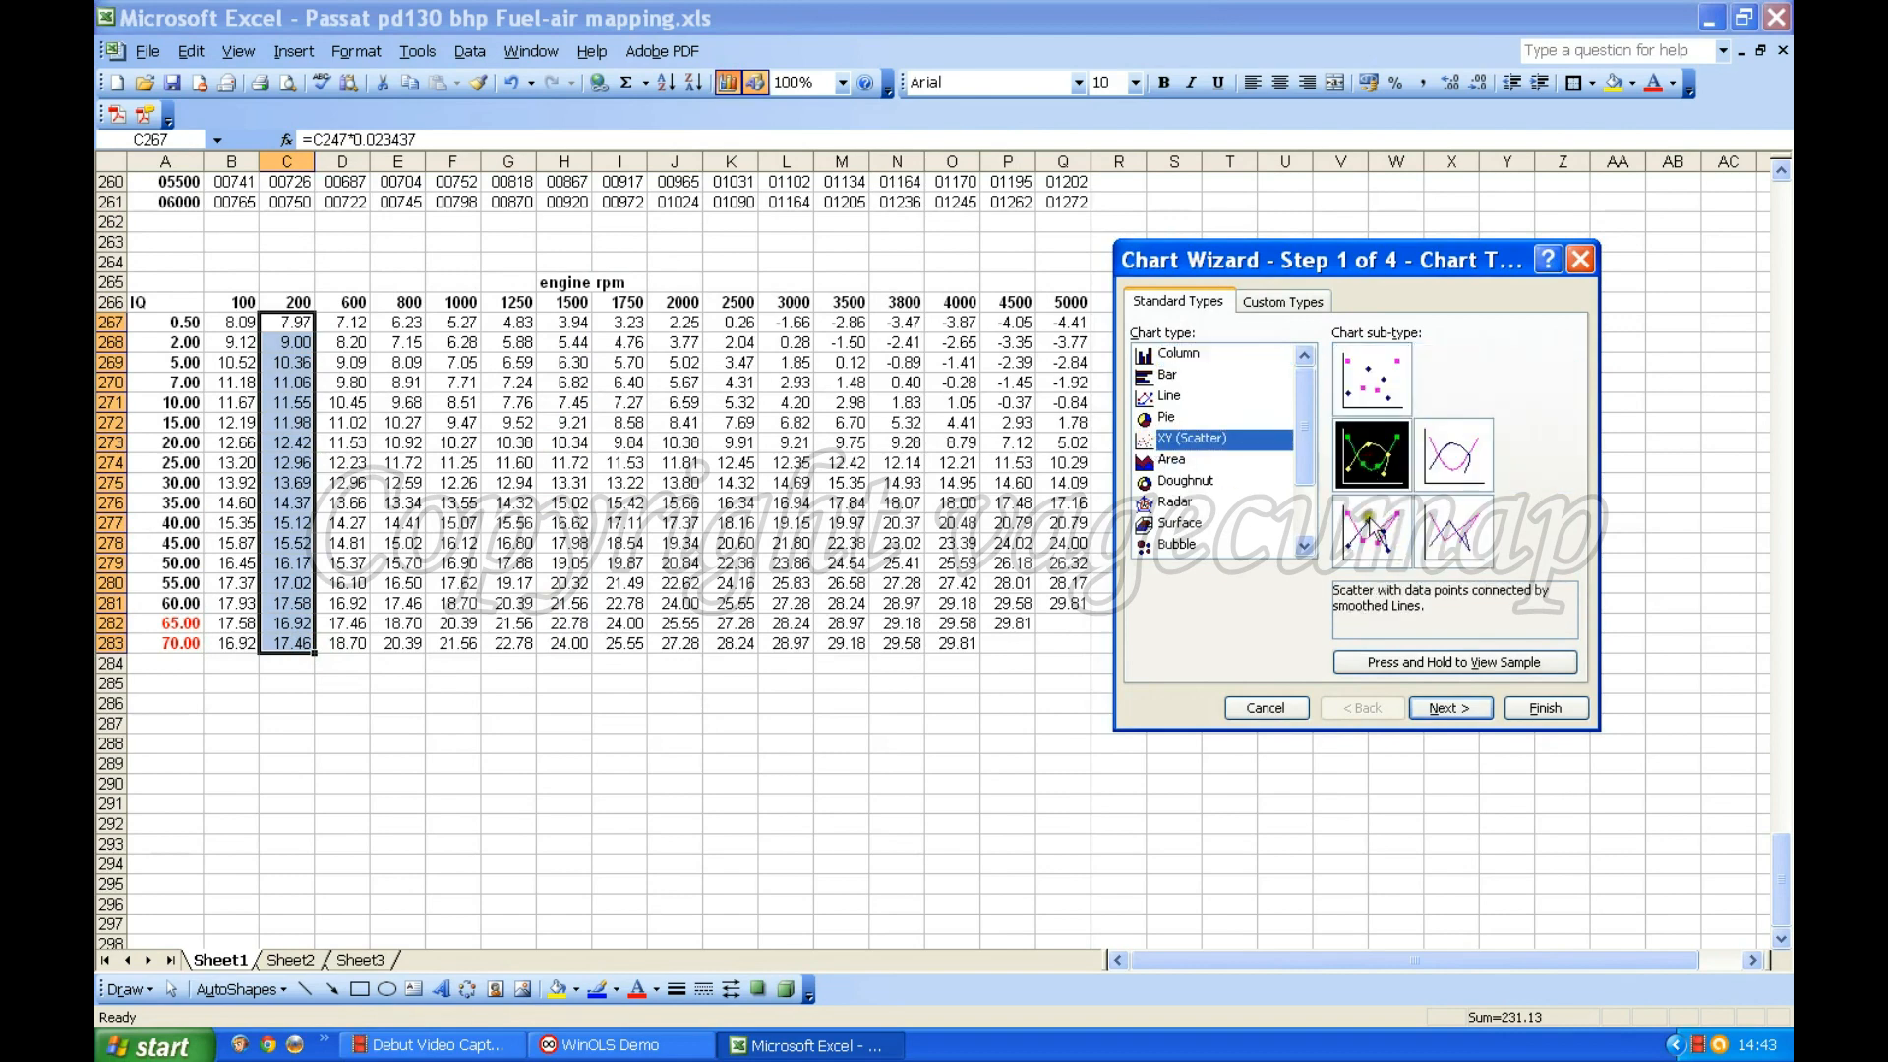
{"action": "left_click", "coordinate": [1448, 707]}
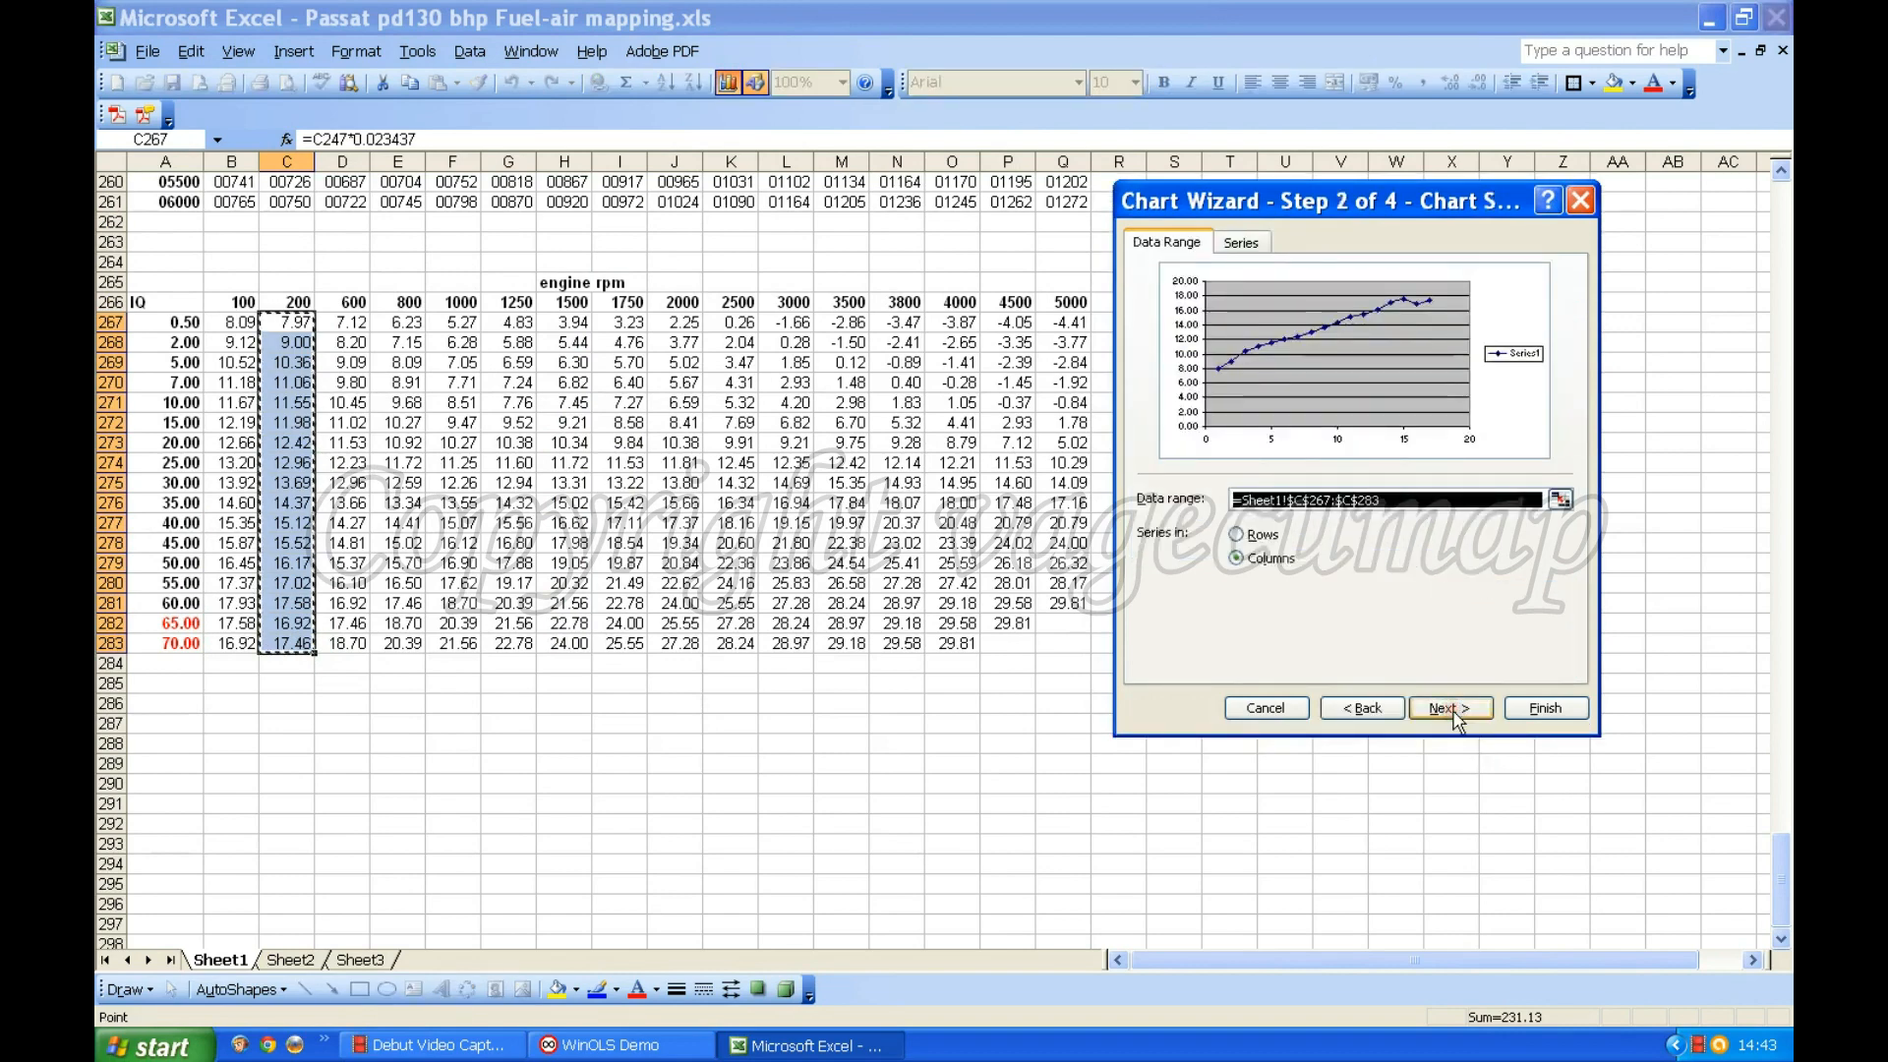
Set the X values of the 200 rpm series to the IQ column, A267 to A283.
{"action": "left_click", "coordinate": [1258, 247]}
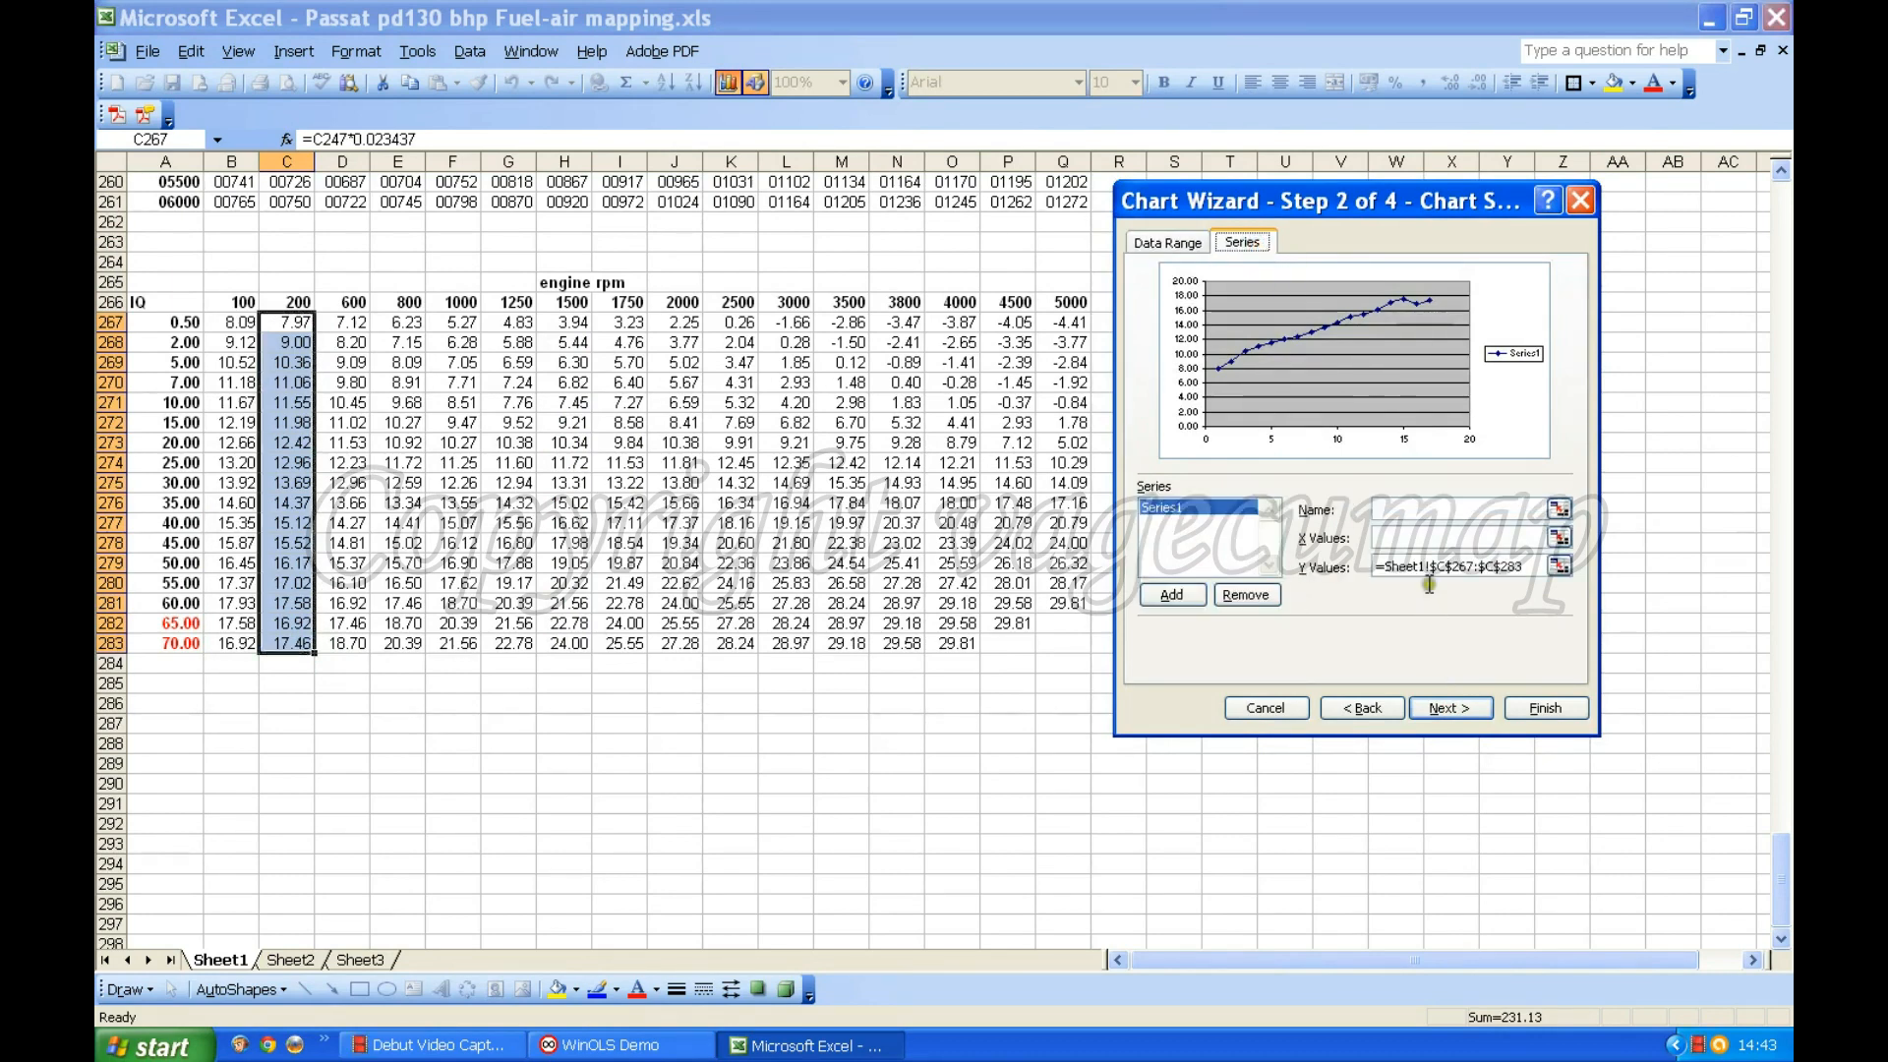
{"action": "left_click", "coordinate": [1422, 540]}
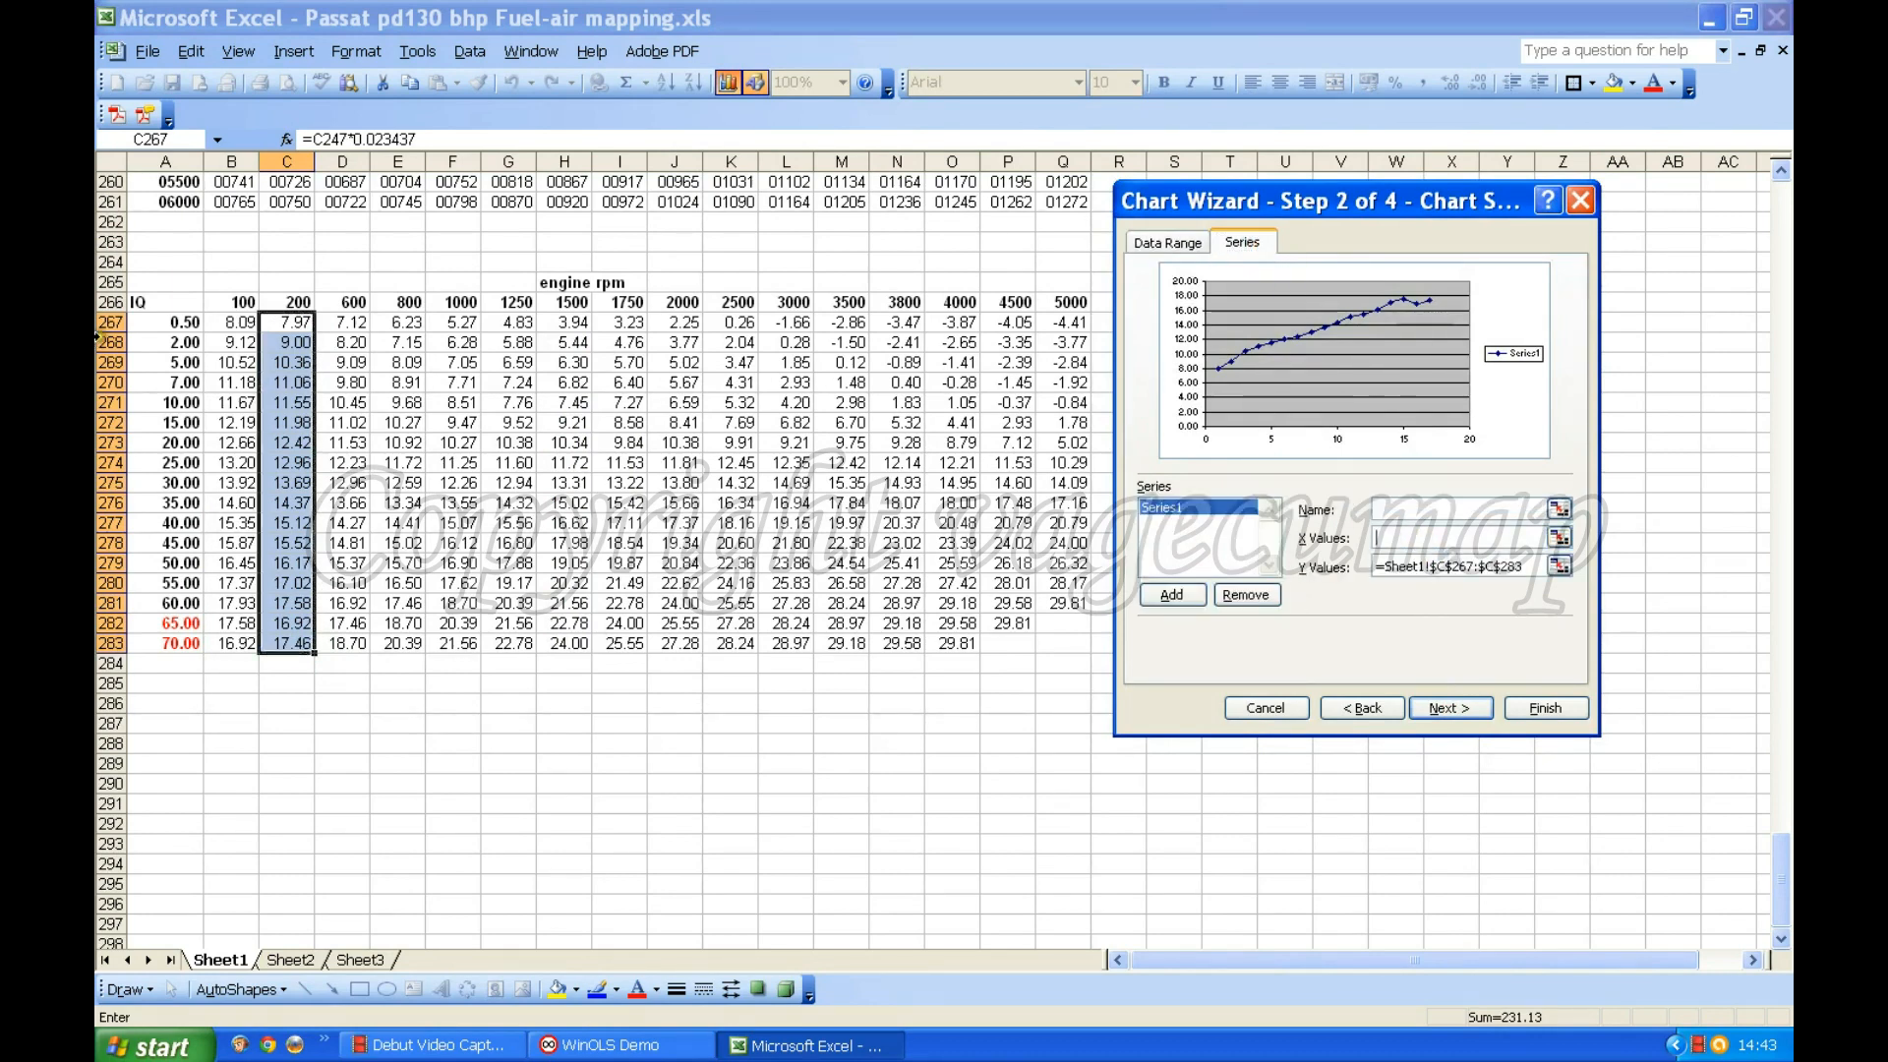
{"action": "left_click_drag", "start_coordinate": [171, 323], "coordinate": [173, 632]}
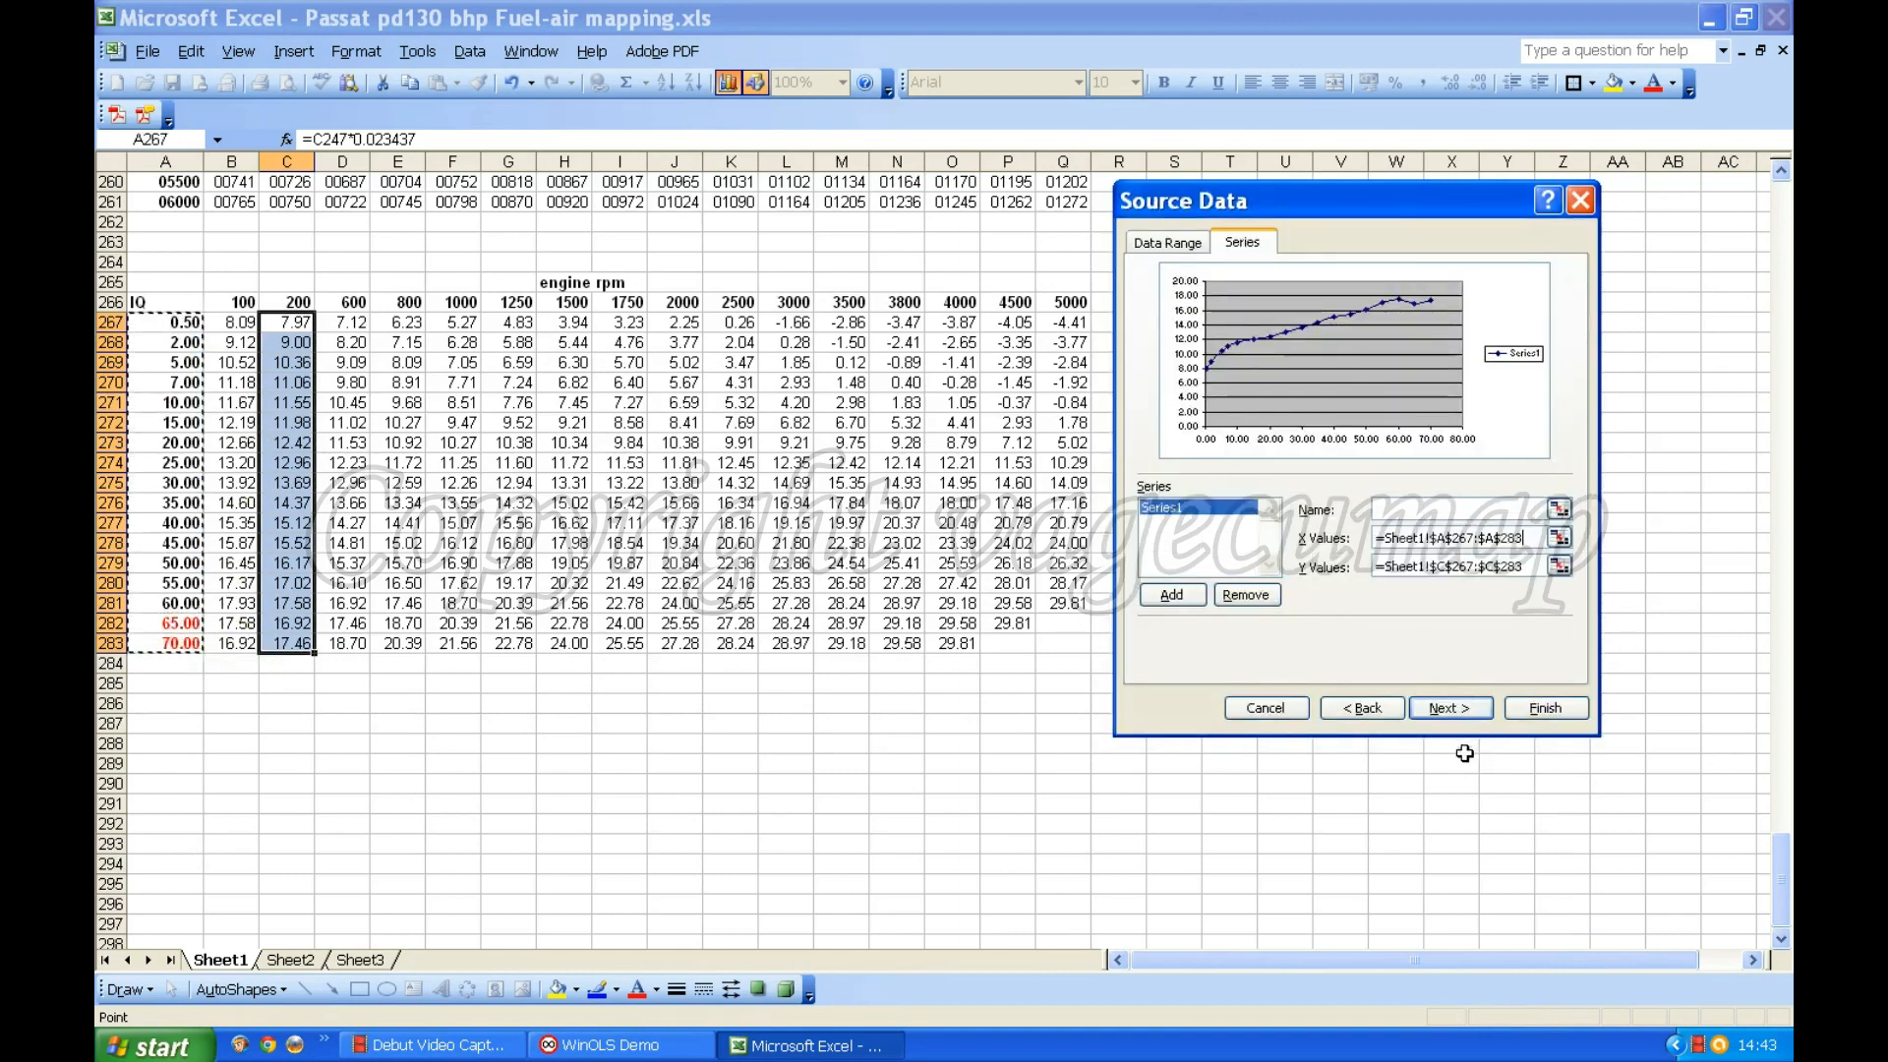
{"action": "left_click", "coordinate": [1461, 706]}
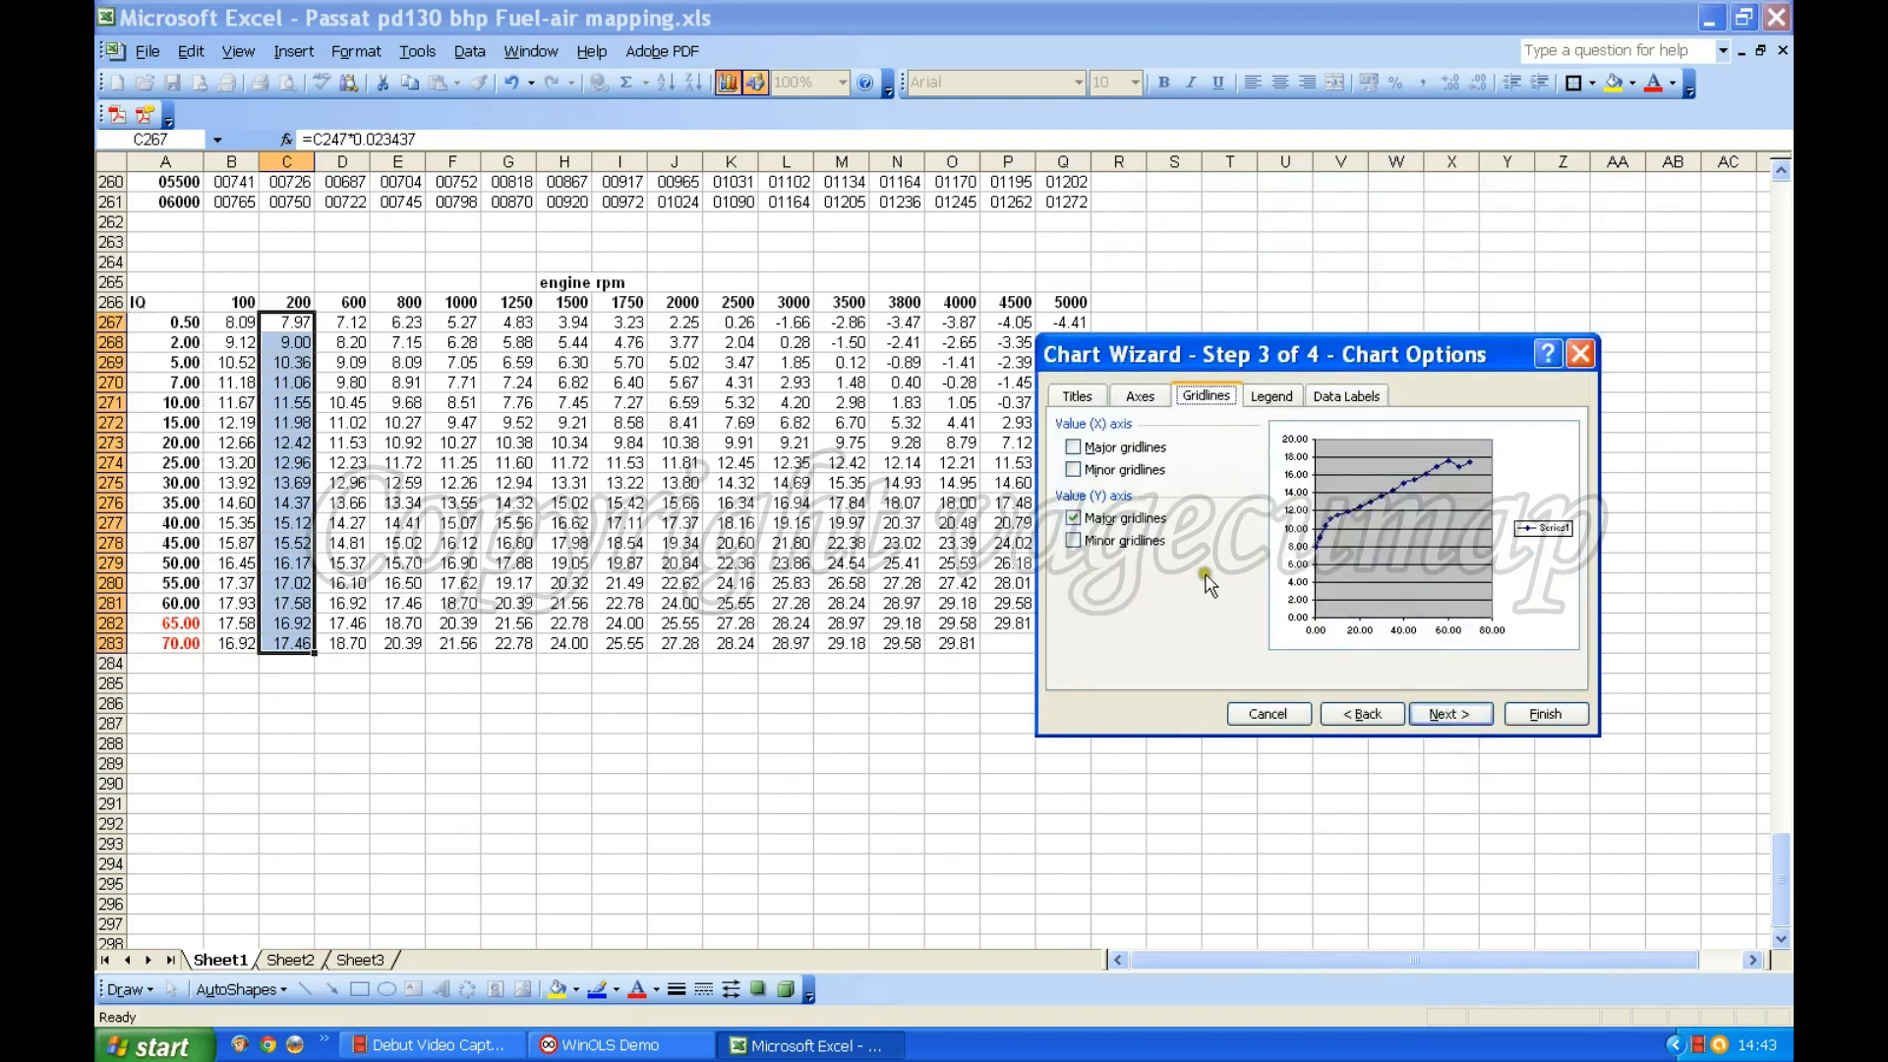
Finish the 200 rpm chart with major and minor gridlines on both axes and a bottom legend, and enlarge it to about columns H to Y.
{"action": "left_click", "coordinate": [1072, 447]}
{"action": "left_click", "coordinate": [1073, 469]}
{"action": "left_click", "coordinate": [1075, 542]}
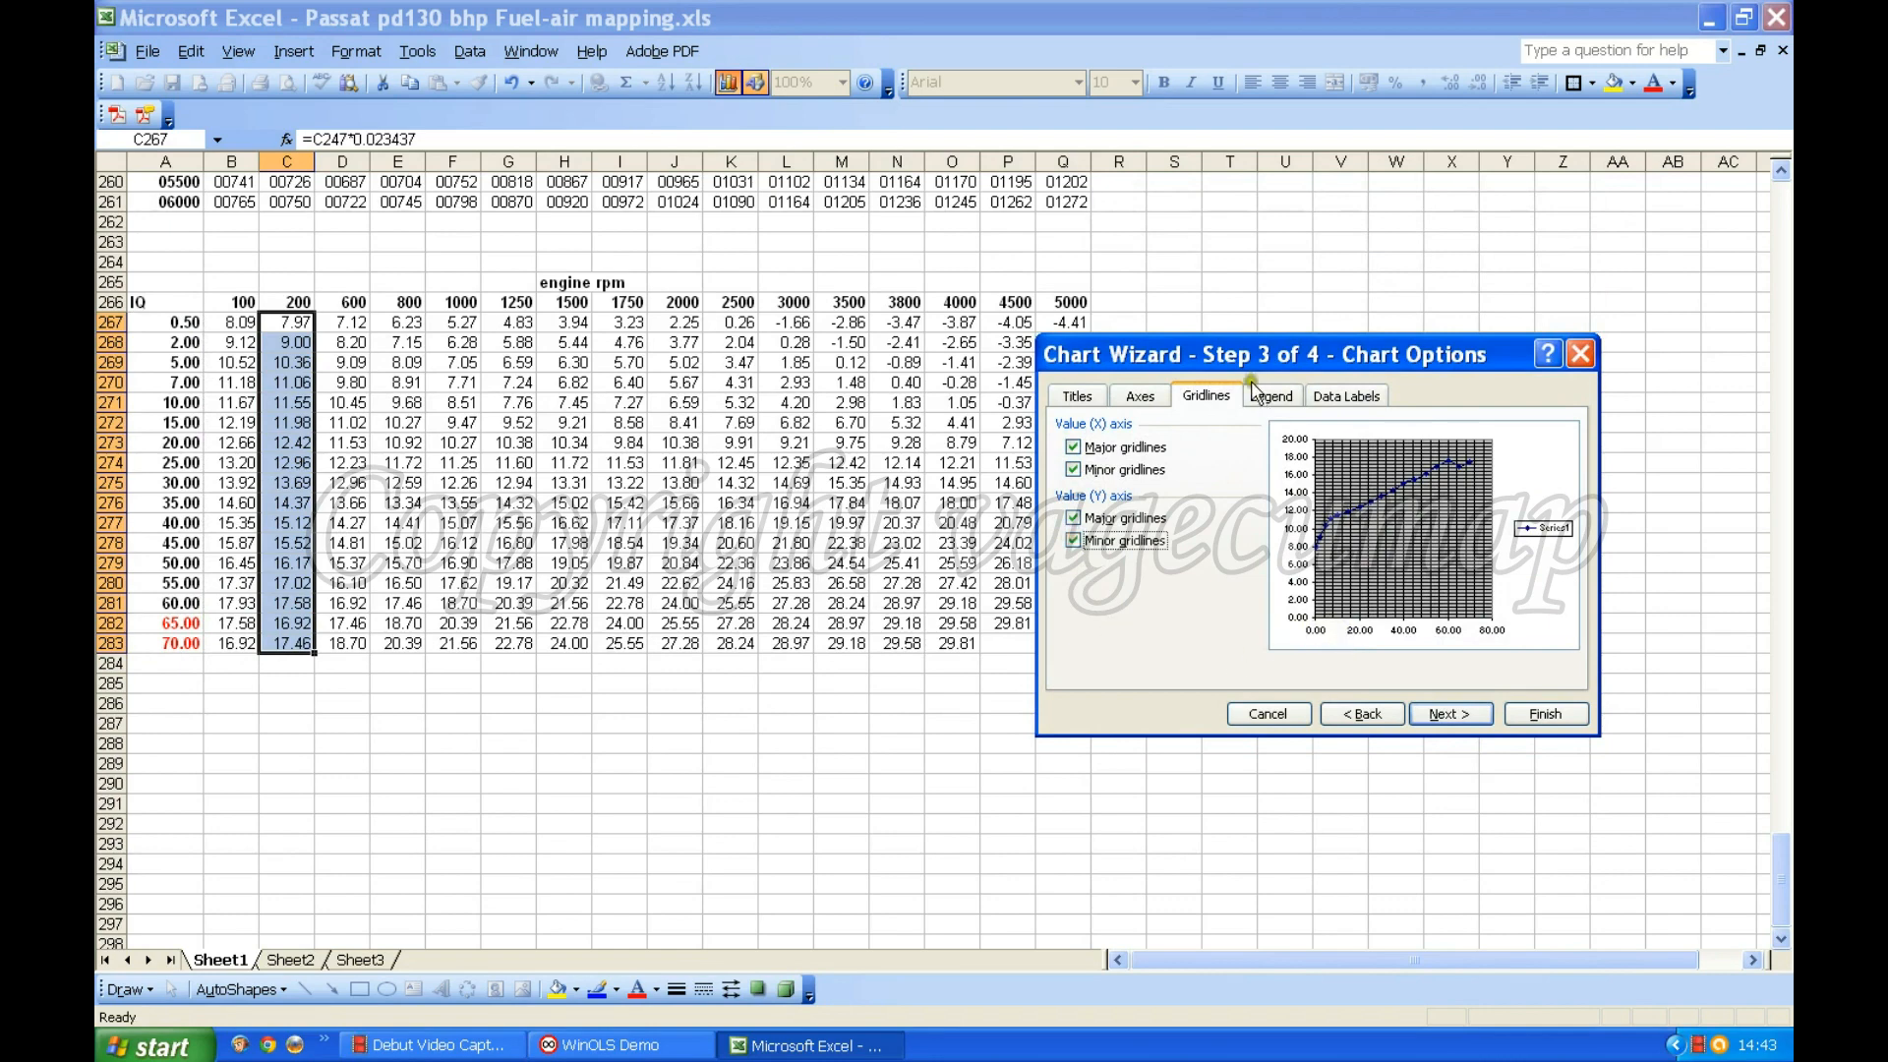
{"action": "left_click", "coordinate": [1271, 396]}
{"action": "left_click", "coordinate": [1073, 473]}
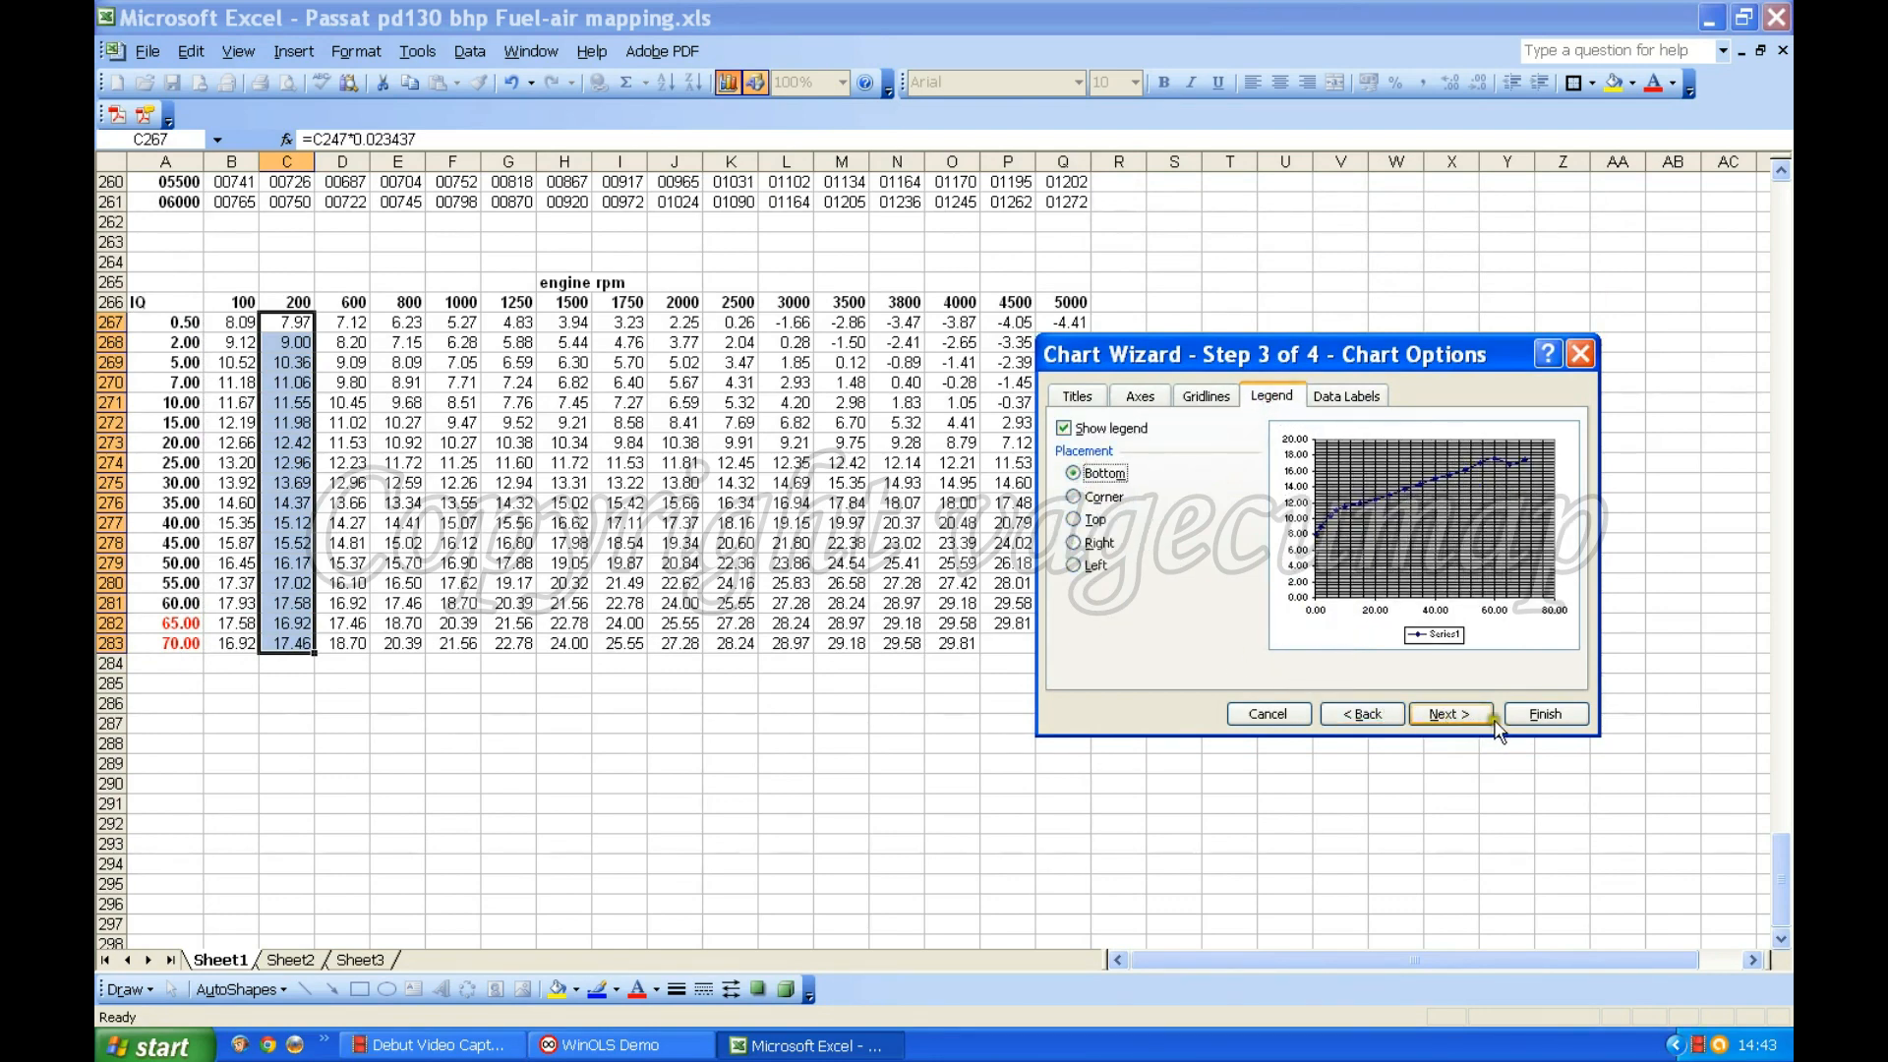
{"action": "left_click", "coordinate": [1544, 715]}
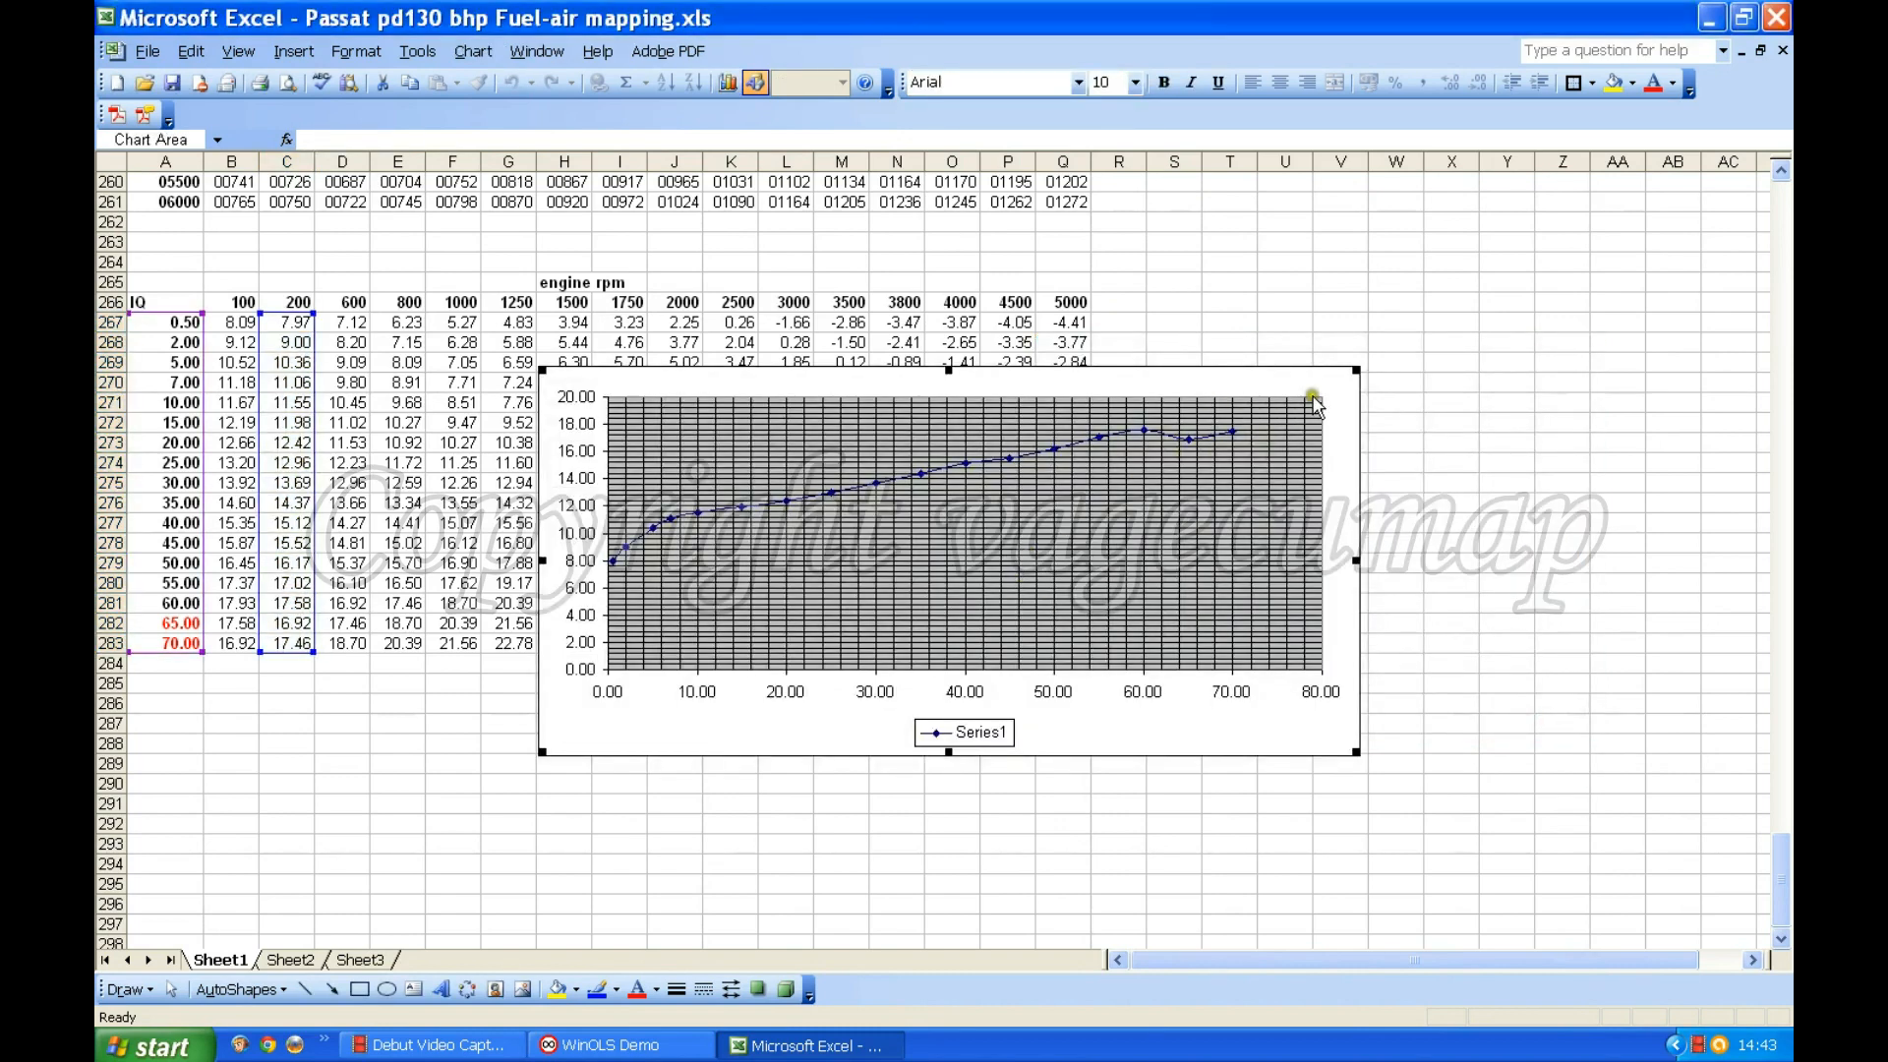
{"action": "left_click_drag", "start_coordinate": [1357, 754], "coordinate": [1520, 896]}
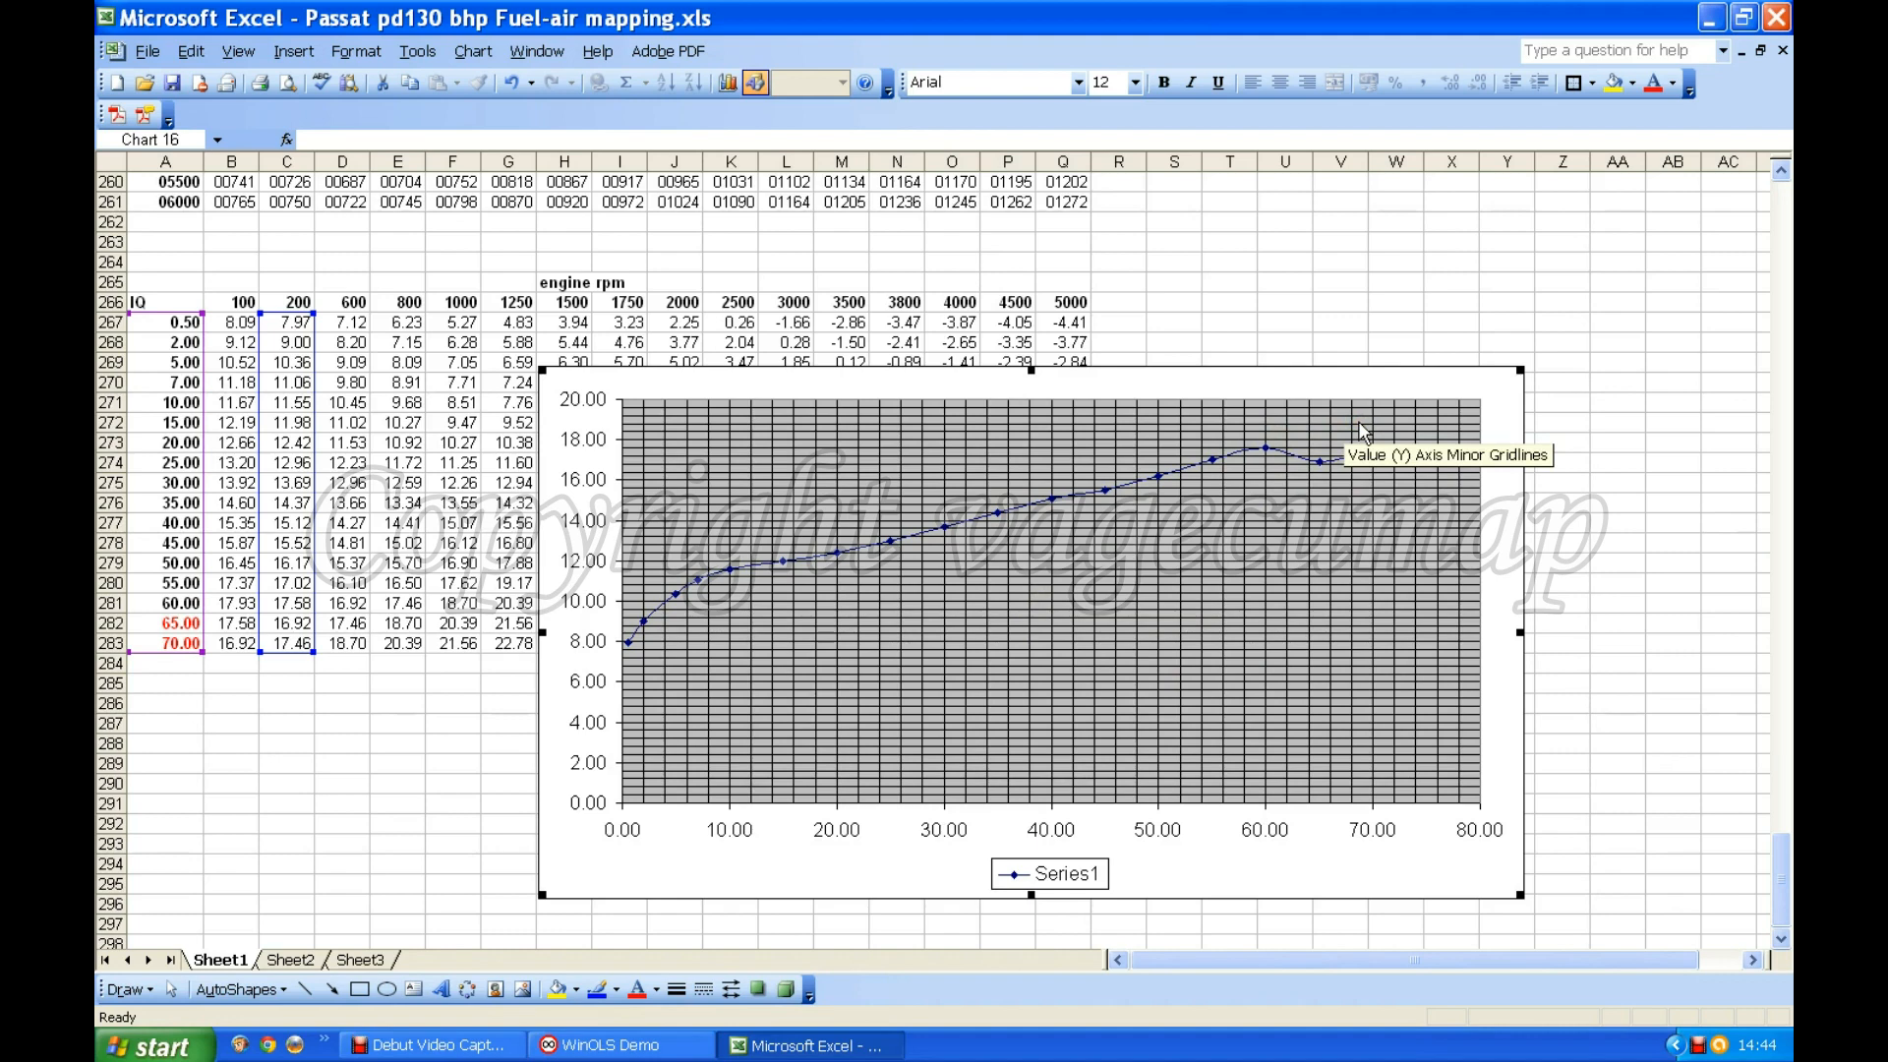
Delete the 200 rpm chart from the sheet.
{"action": "left_click", "coordinate": [1311, 839]}
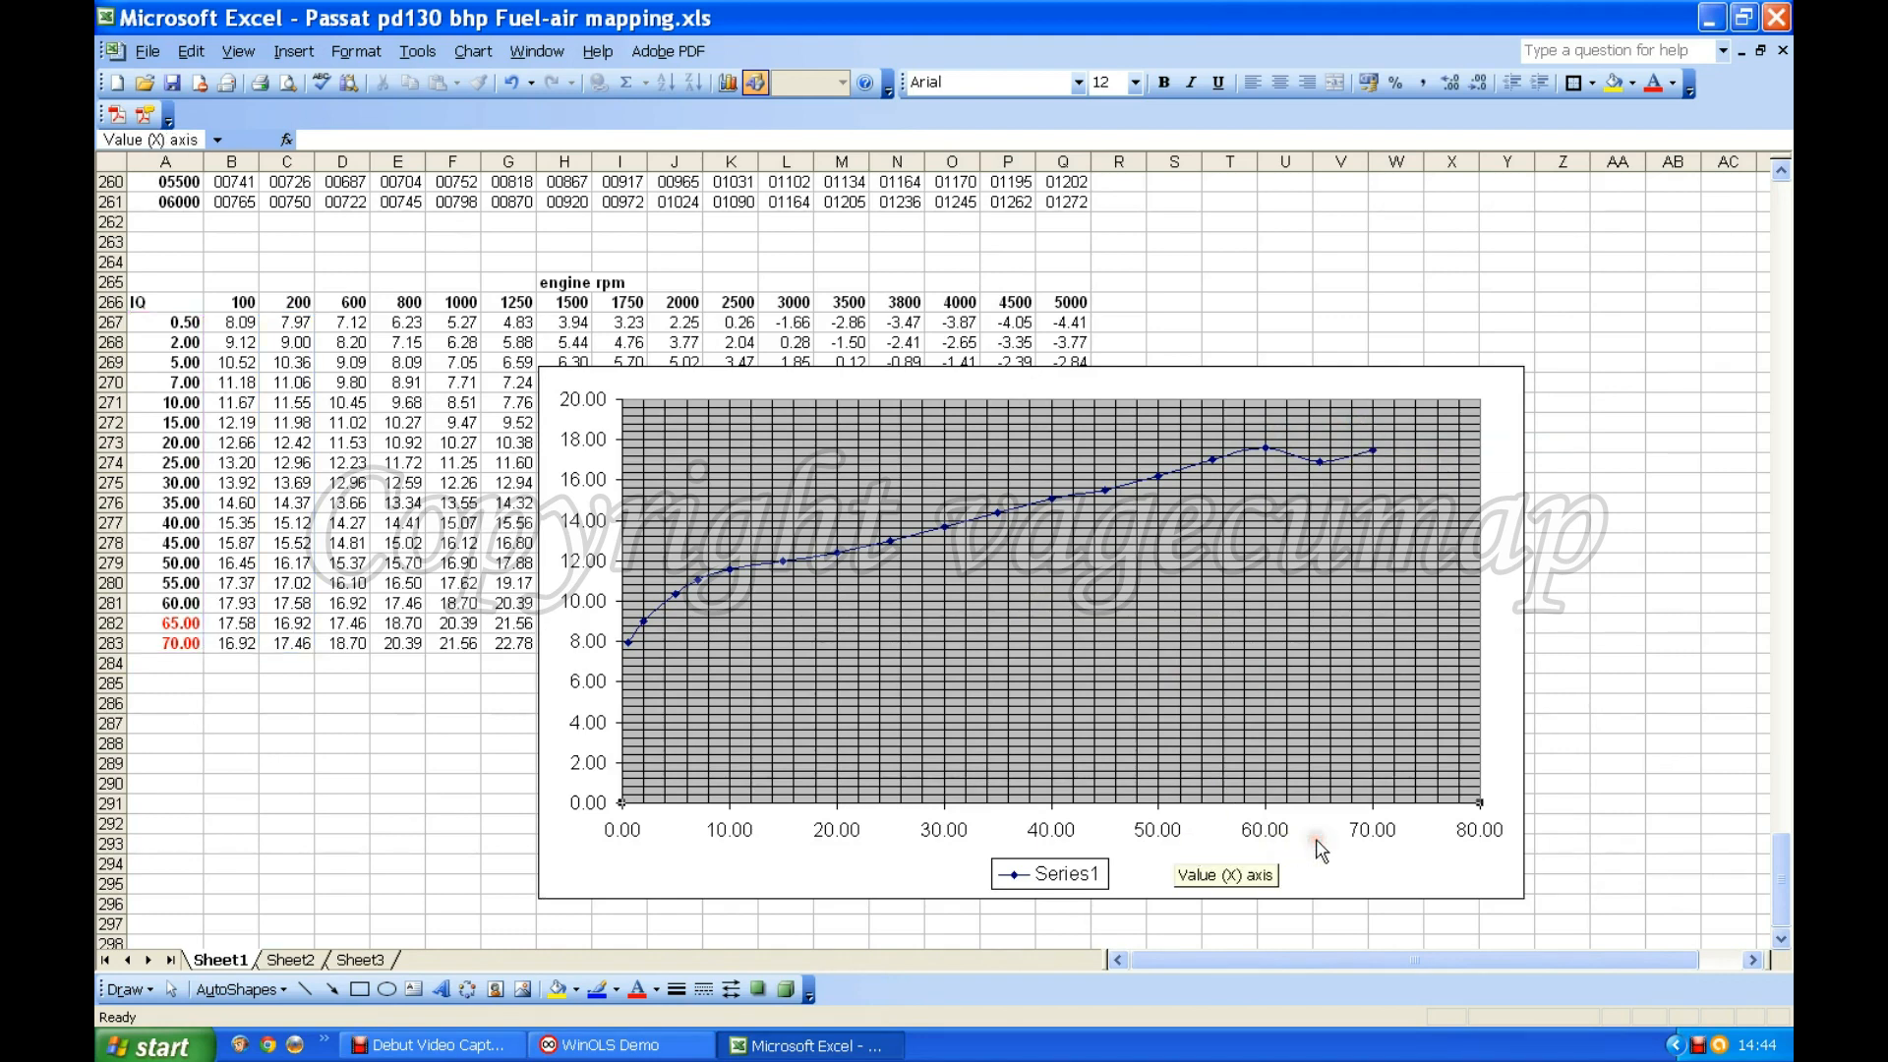
{"action": "key", "text": "Delete"}
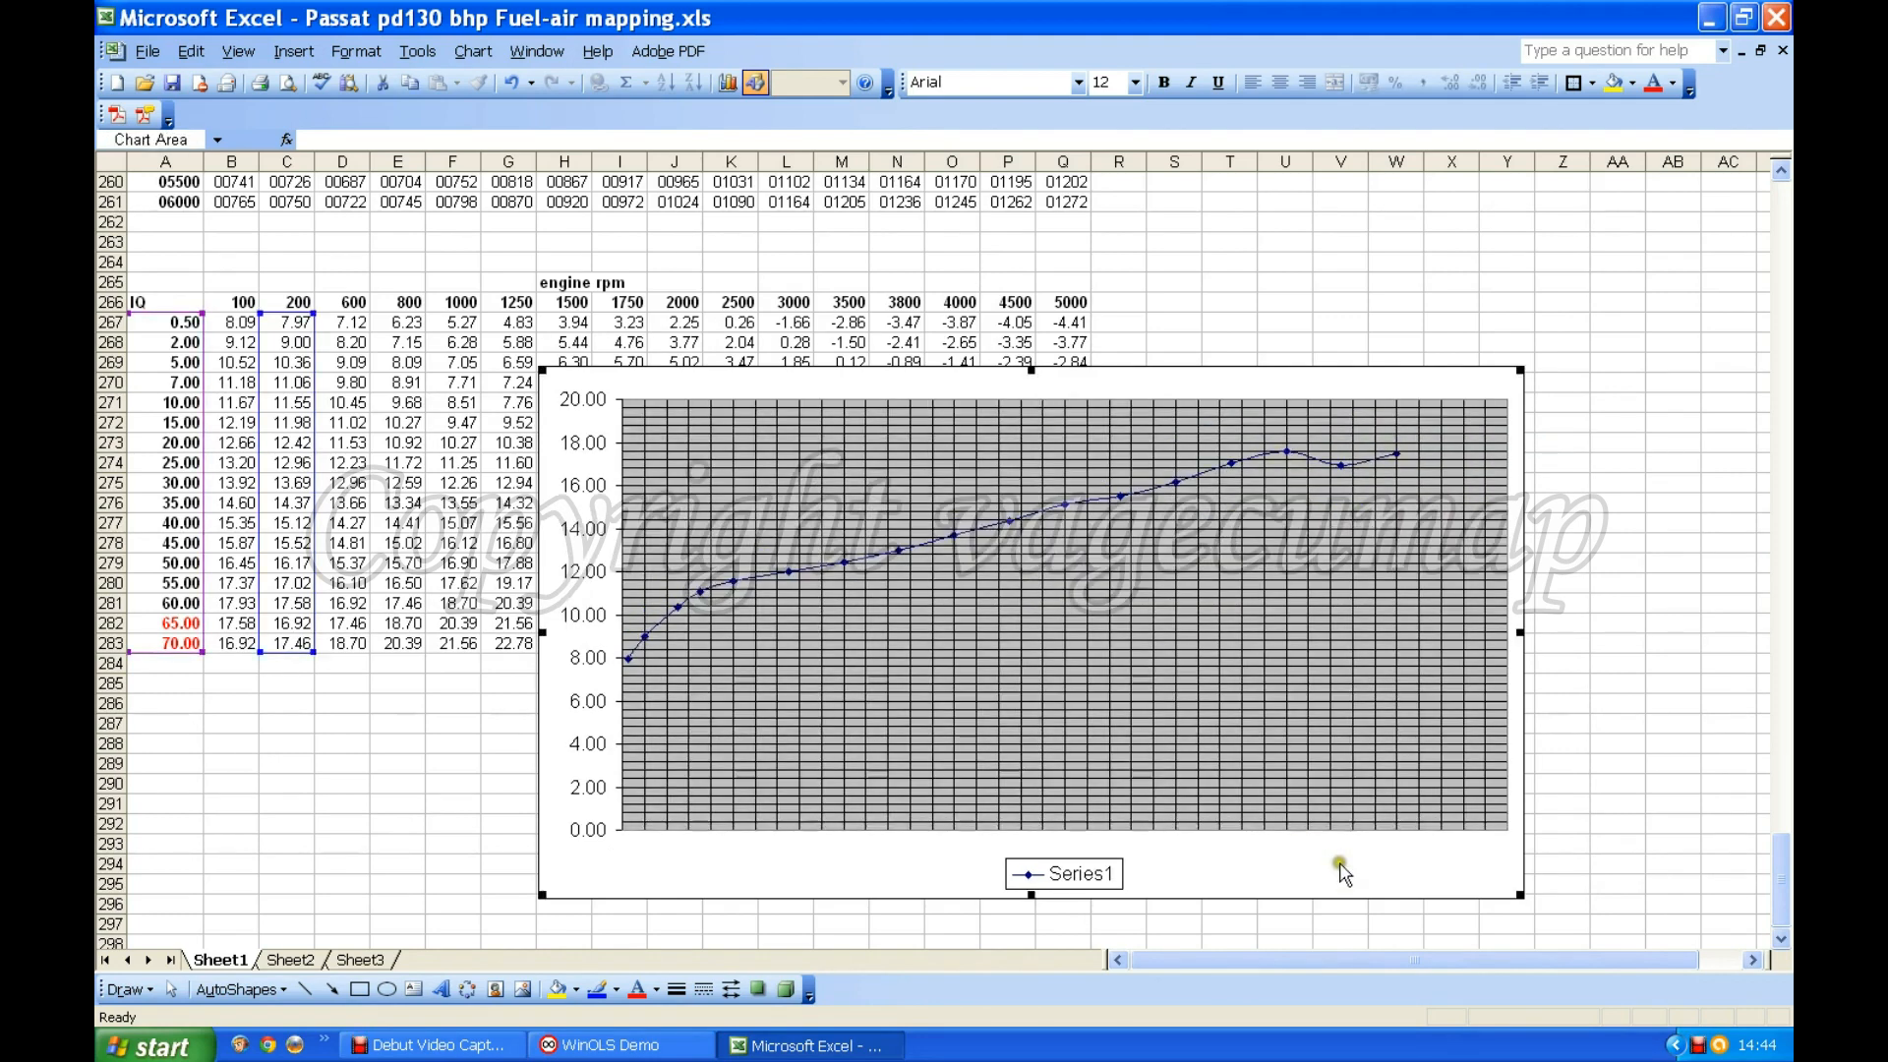
{"action": "left_click", "coordinate": [1674, 743]}
{"action": "left_click", "coordinate": [1460, 863]}
{"action": "key", "text": "Delete"}
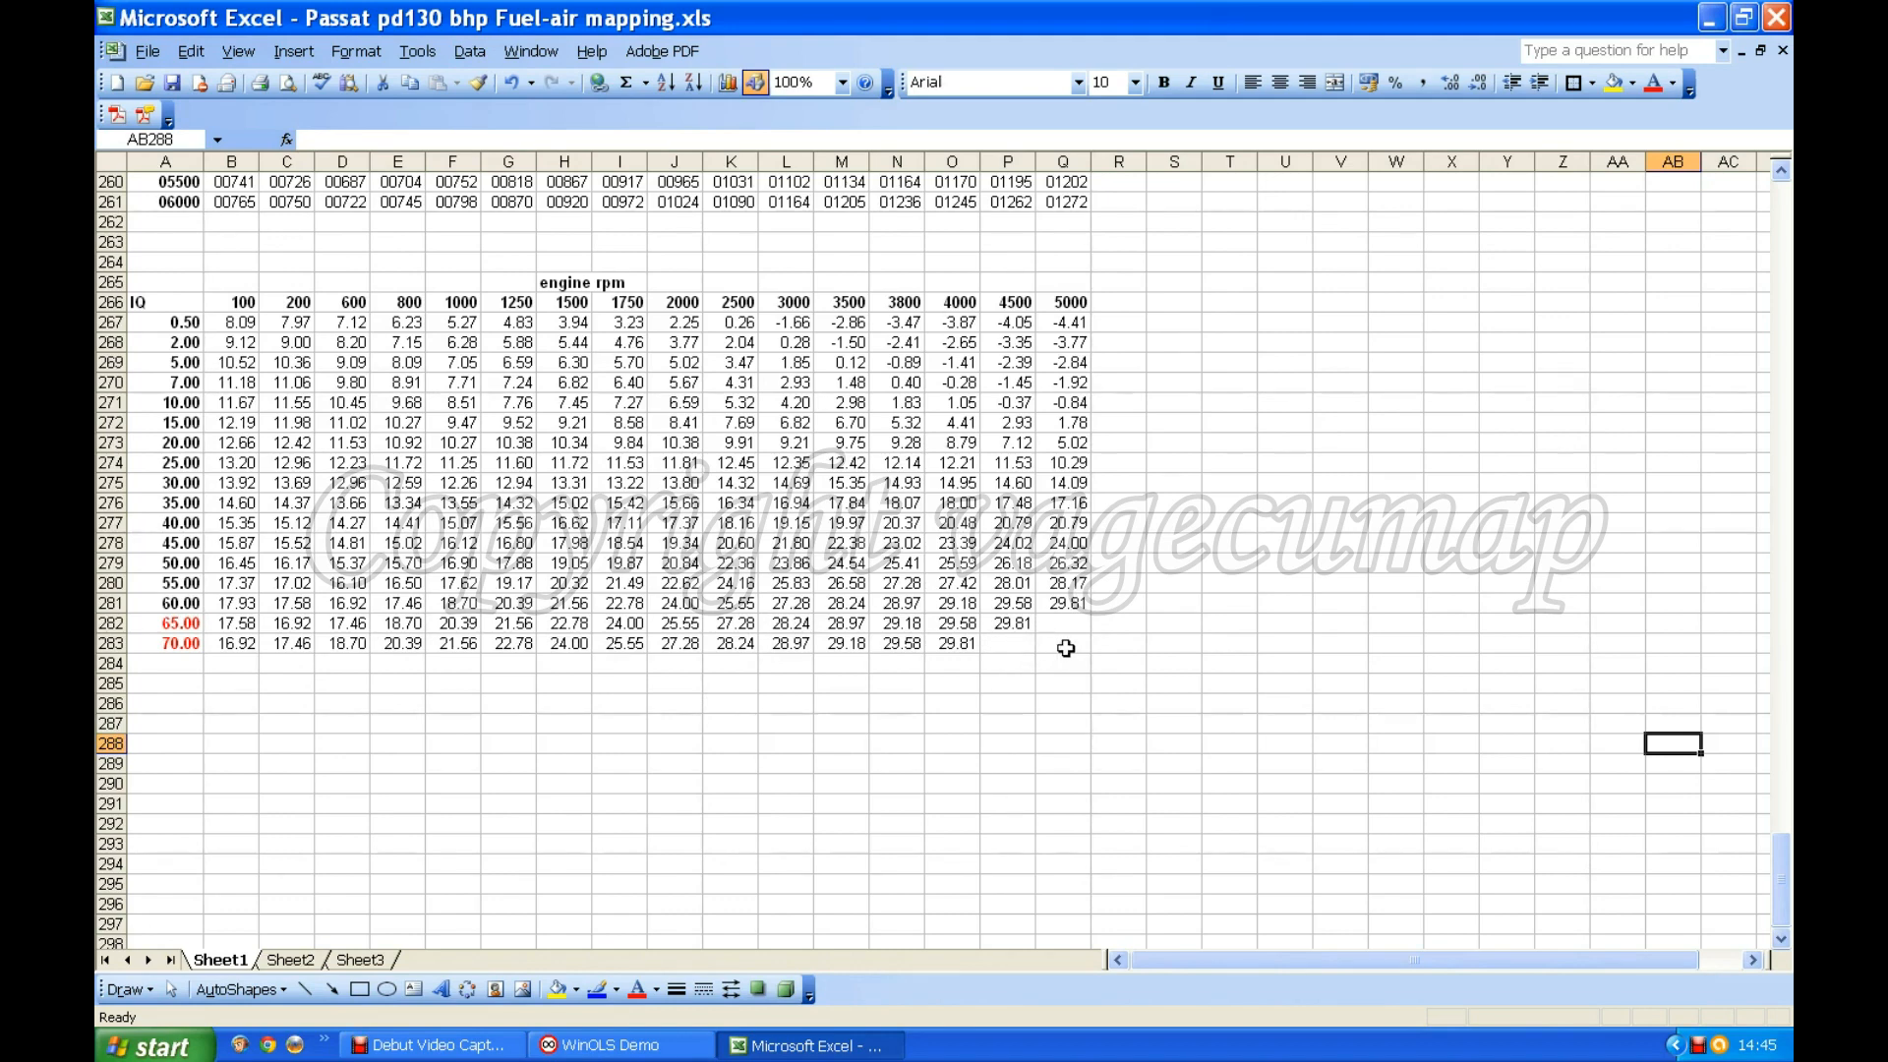
Enter 31 for IQ 70.00 in the 4500 rpm column.
{"action": "left_click", "coordinate": [1002, 642]}
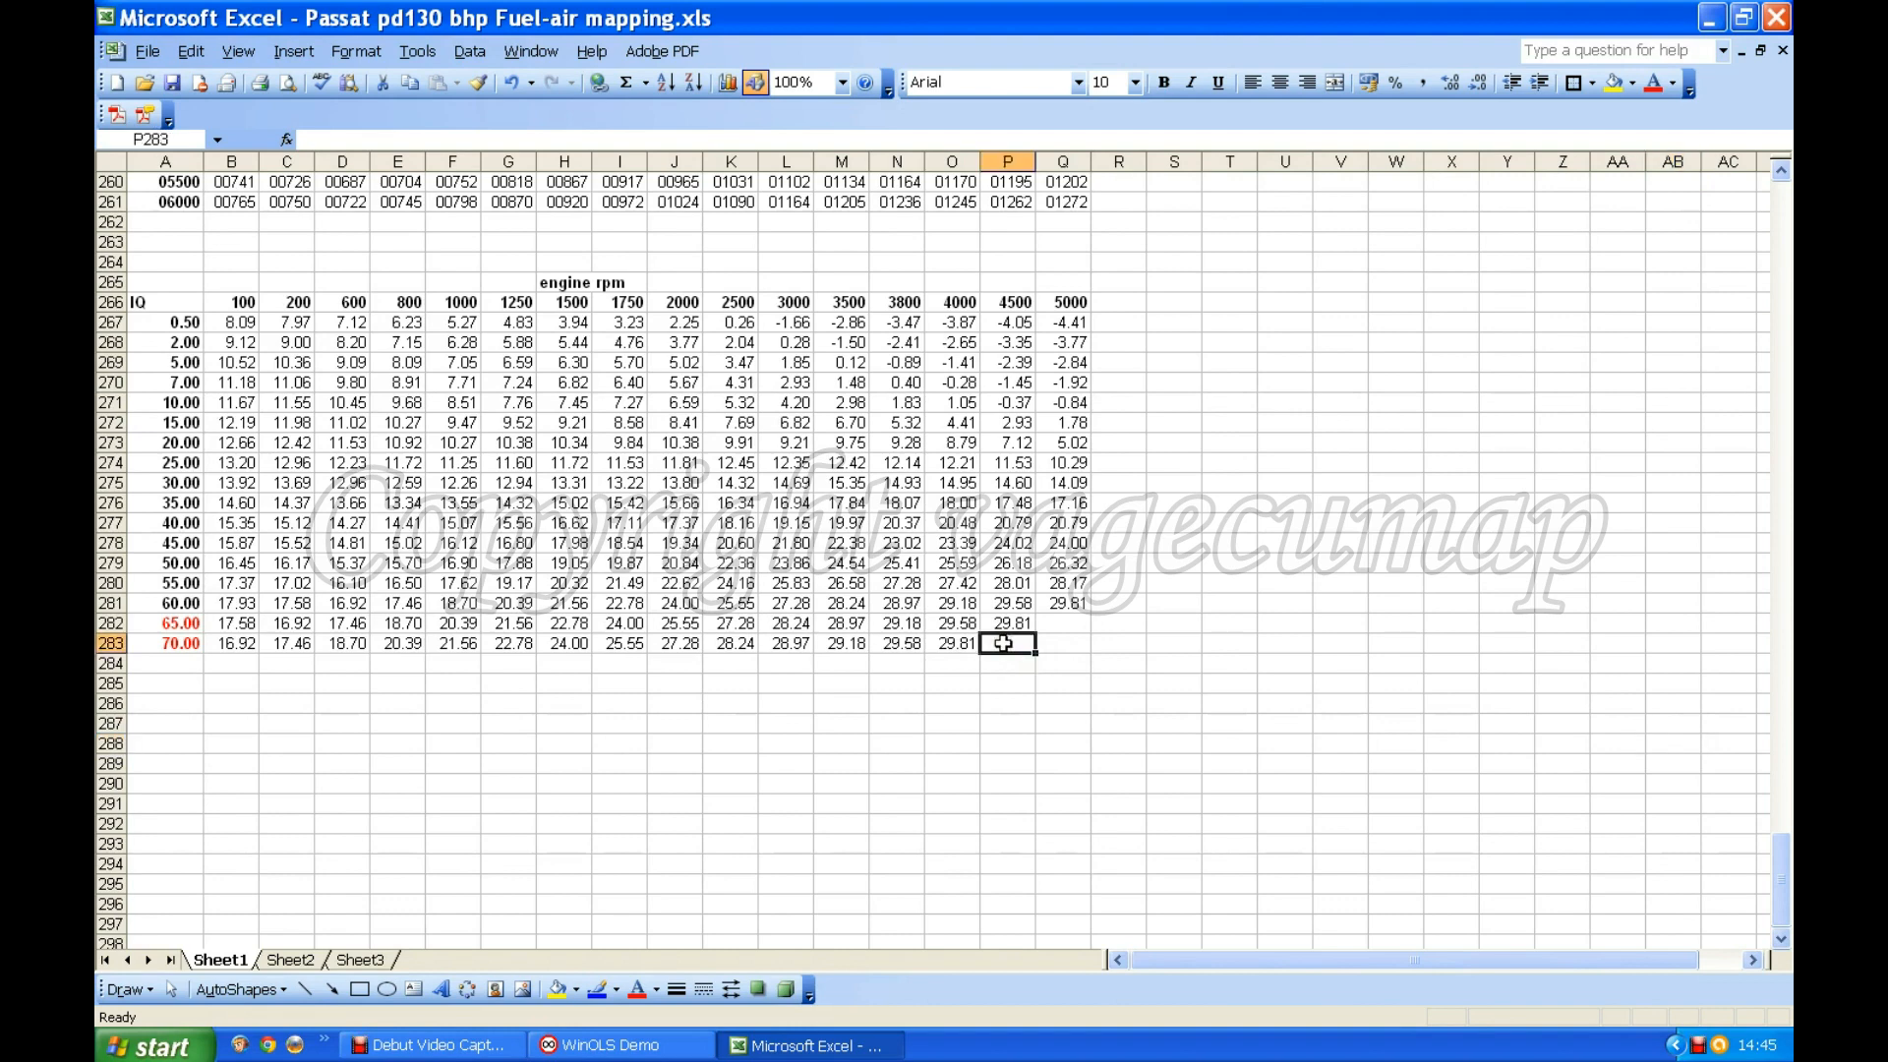
{"action": "type", "text": "31"}
{"action": "left_click", "coordinate": [1010, 698]}
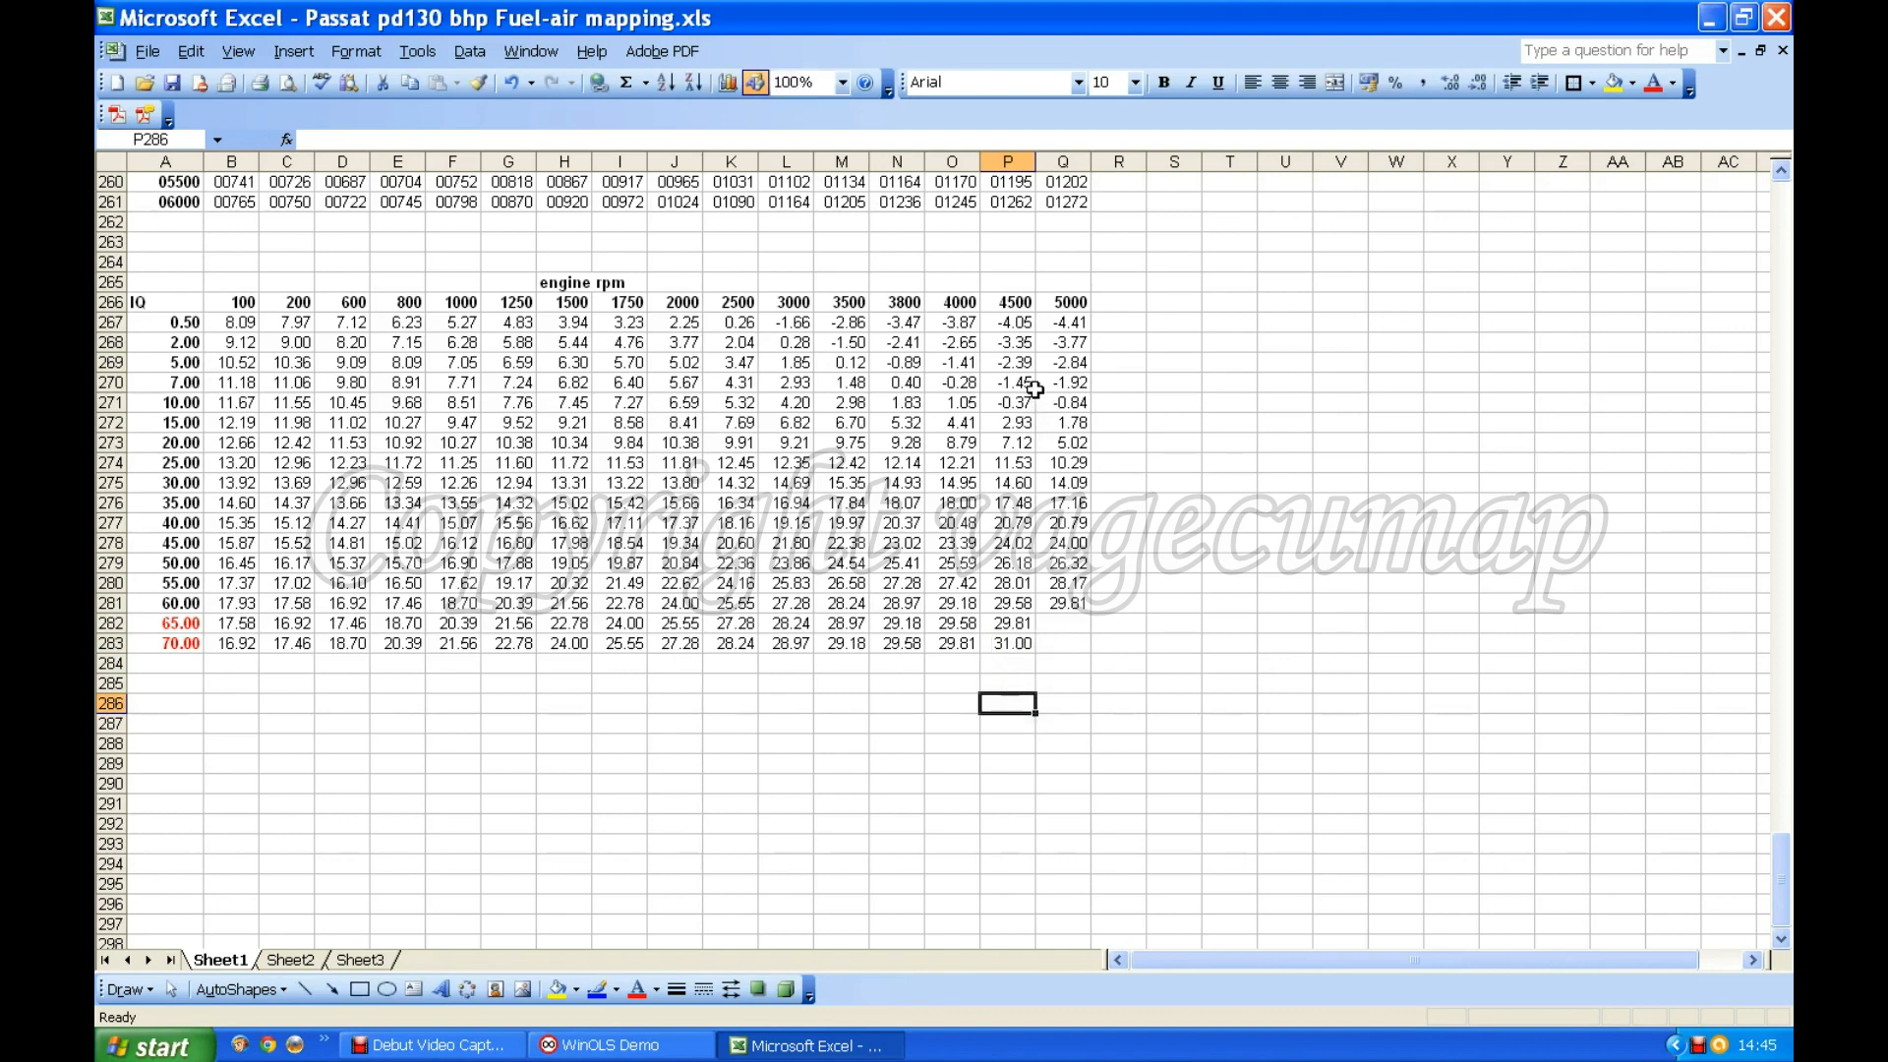
Start an XY scatter chart with smoothed lines and data points from the 4500 rpm values in P267 to P283.
{"action": "left_click_drag", "start_coordinate": [1022, 323], "coordinate": [1016, 643]}
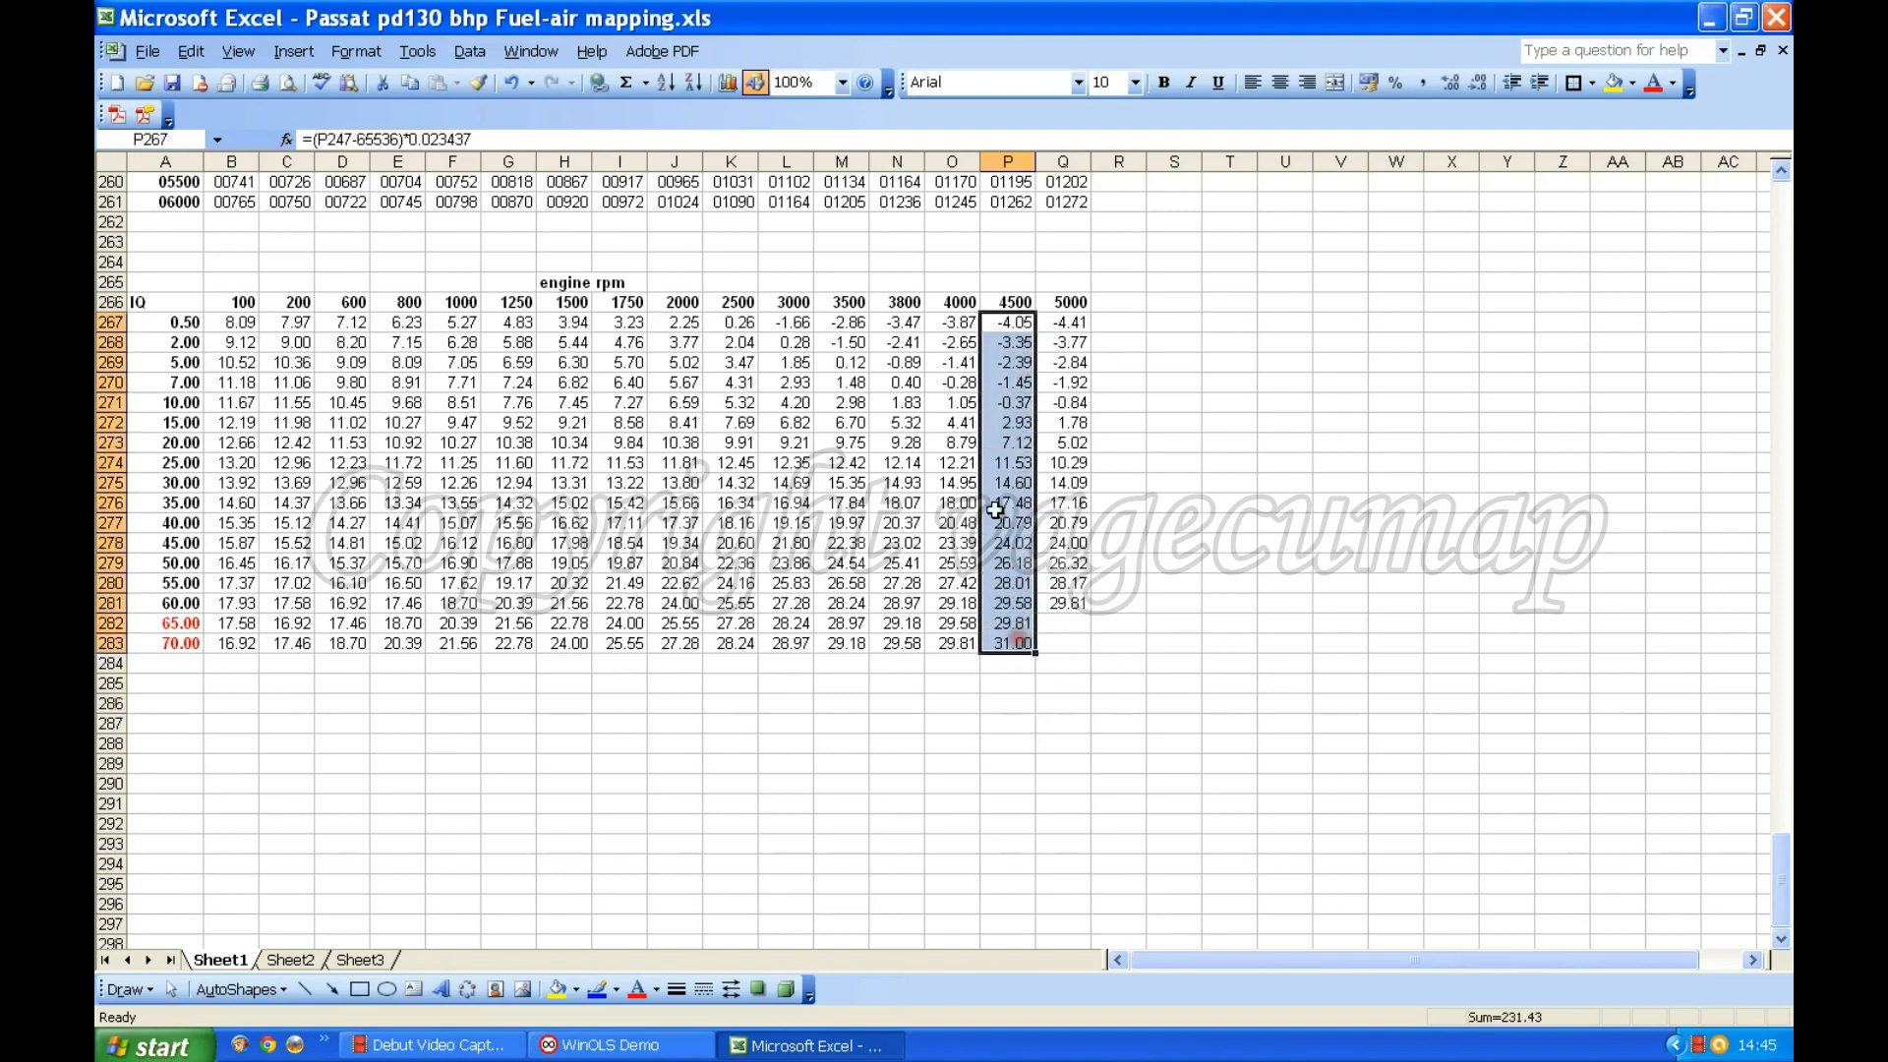
{"action": "left_click", "coordinate": [729, 83]}
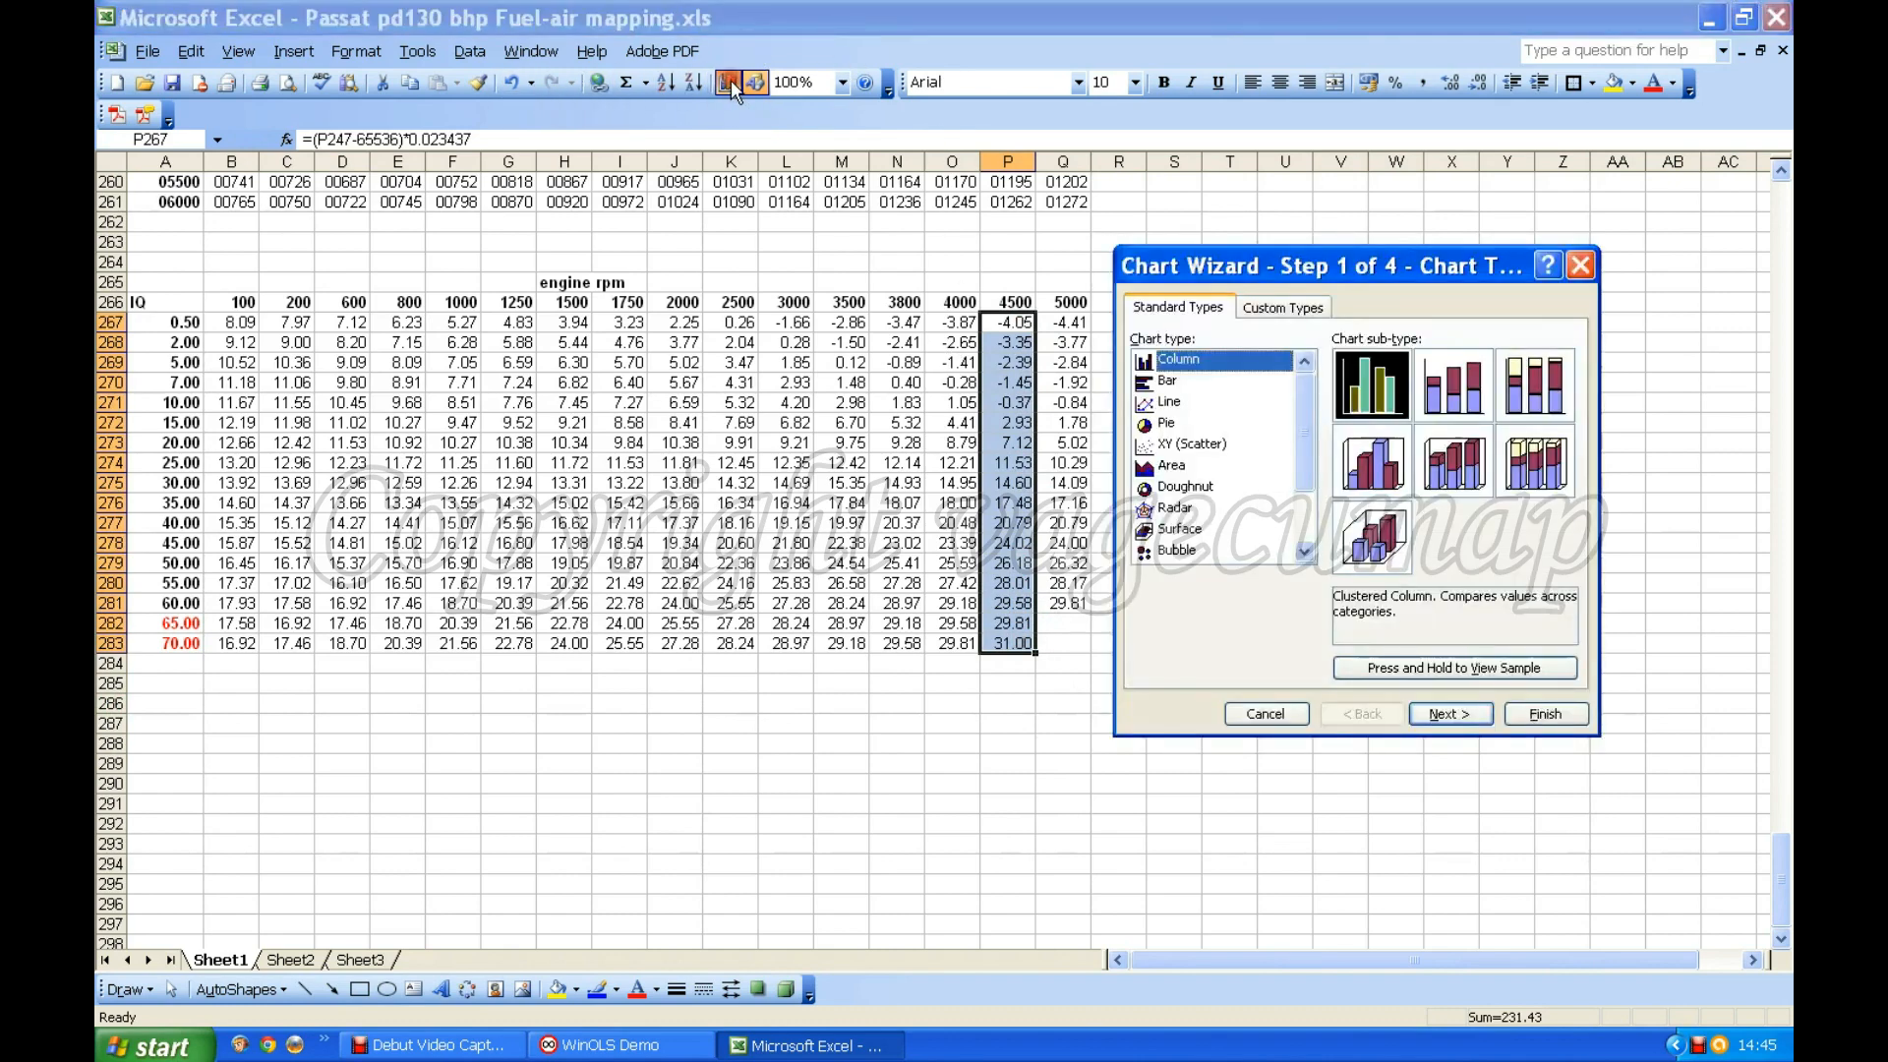
{"action": "left_click", "coordinate": [1160, 445]}
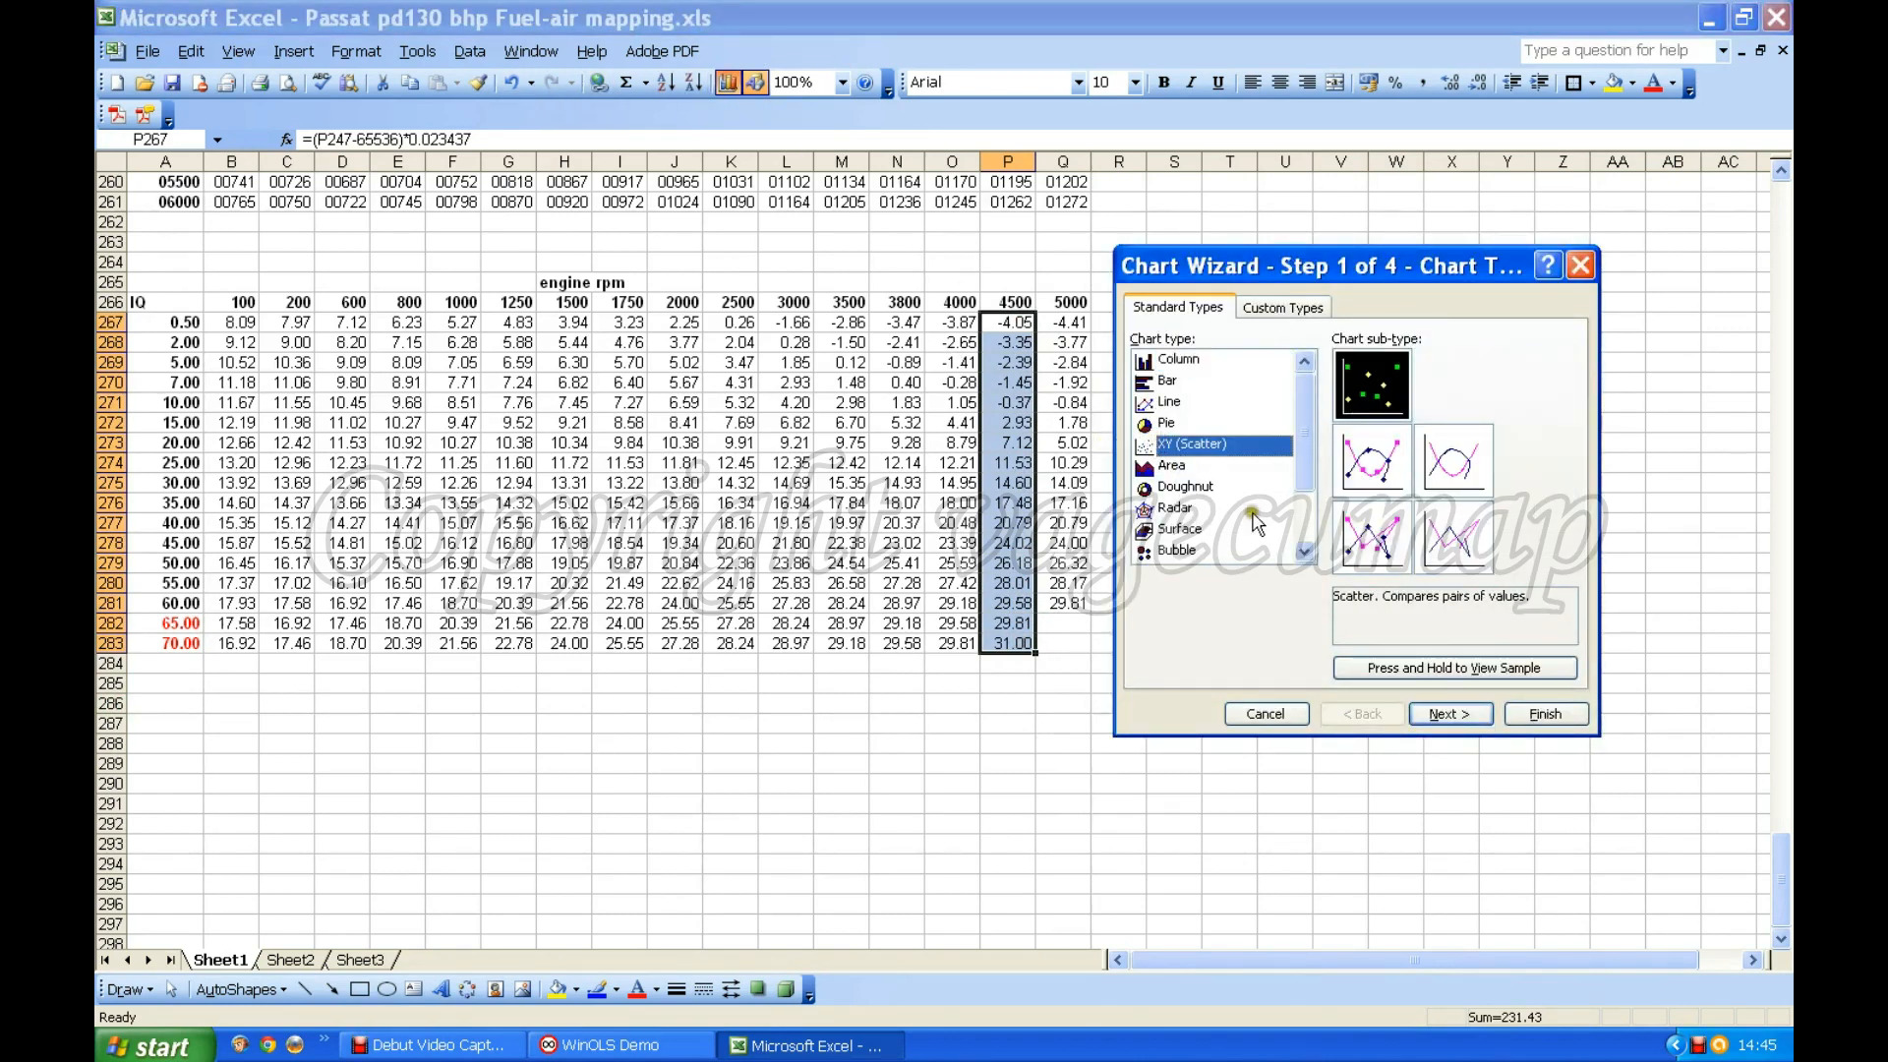
{"action": "left_click", "coordinate": [1371, 462]}
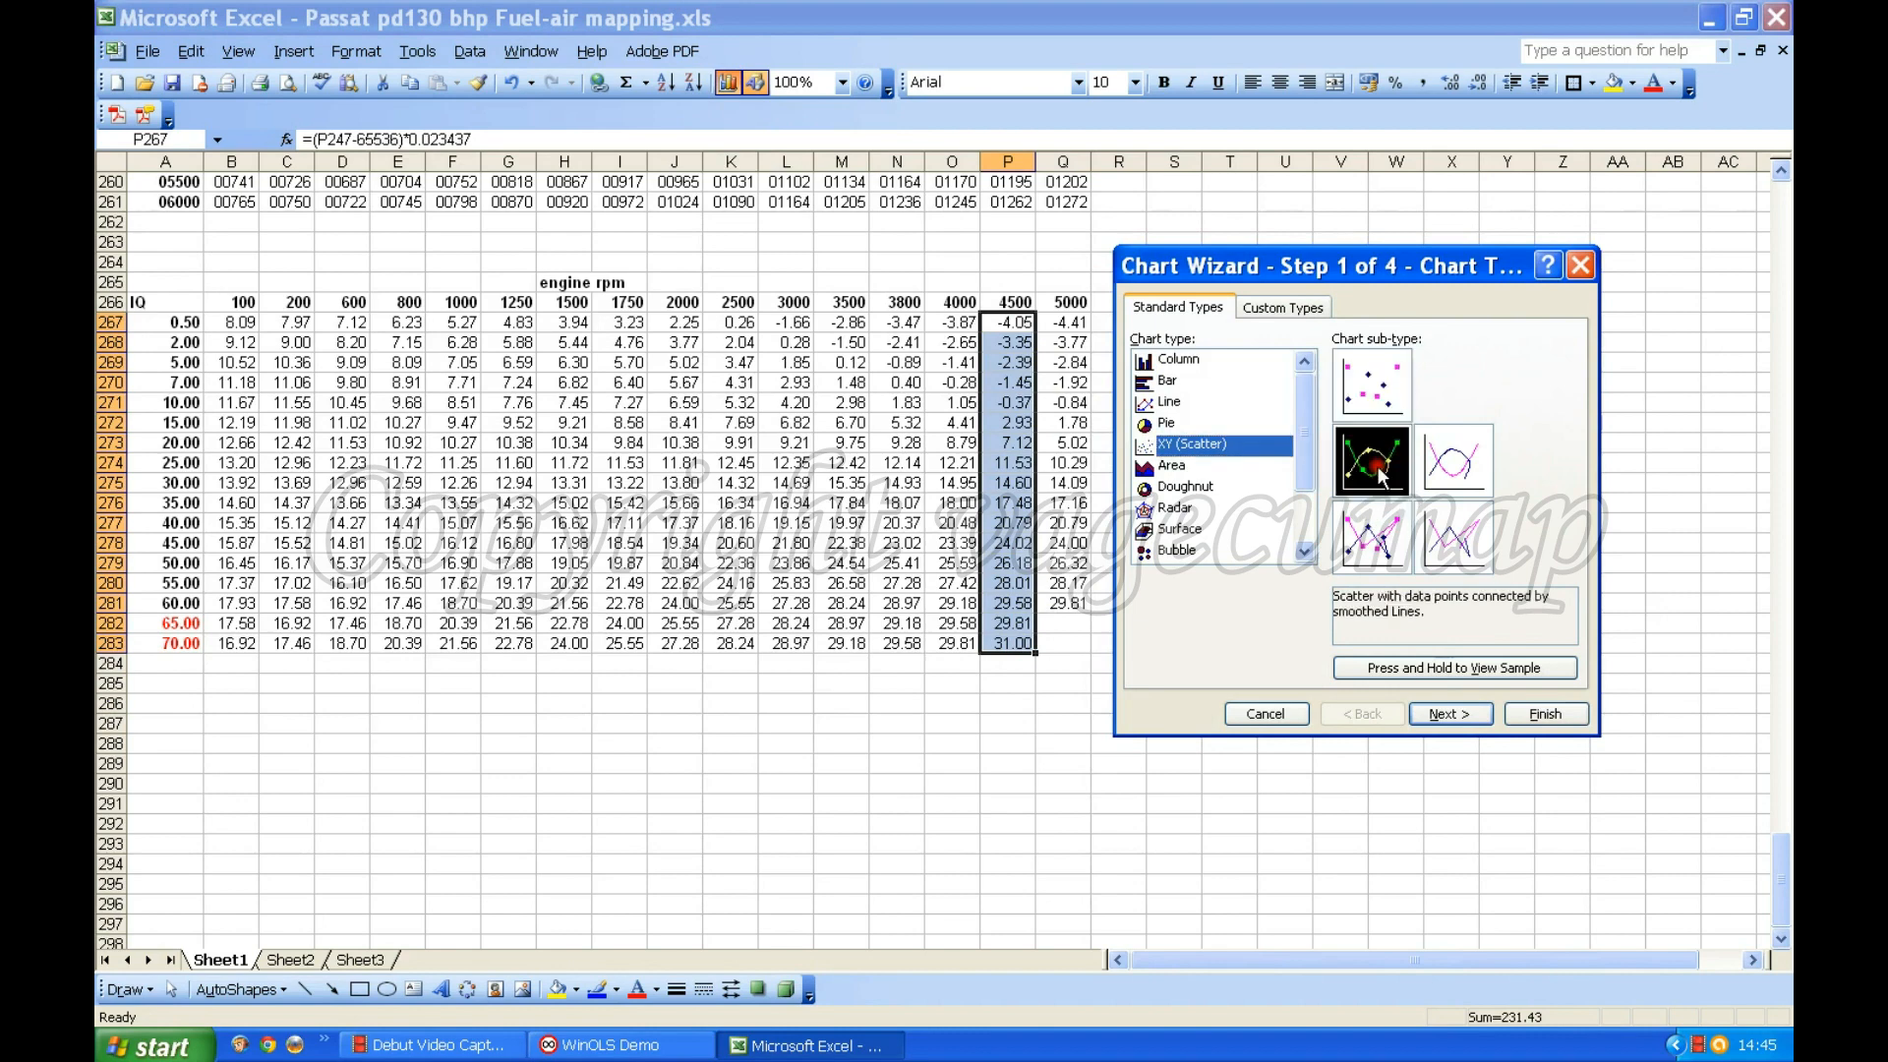
{"action": "left_click", "coordinate": [1455, 713]}
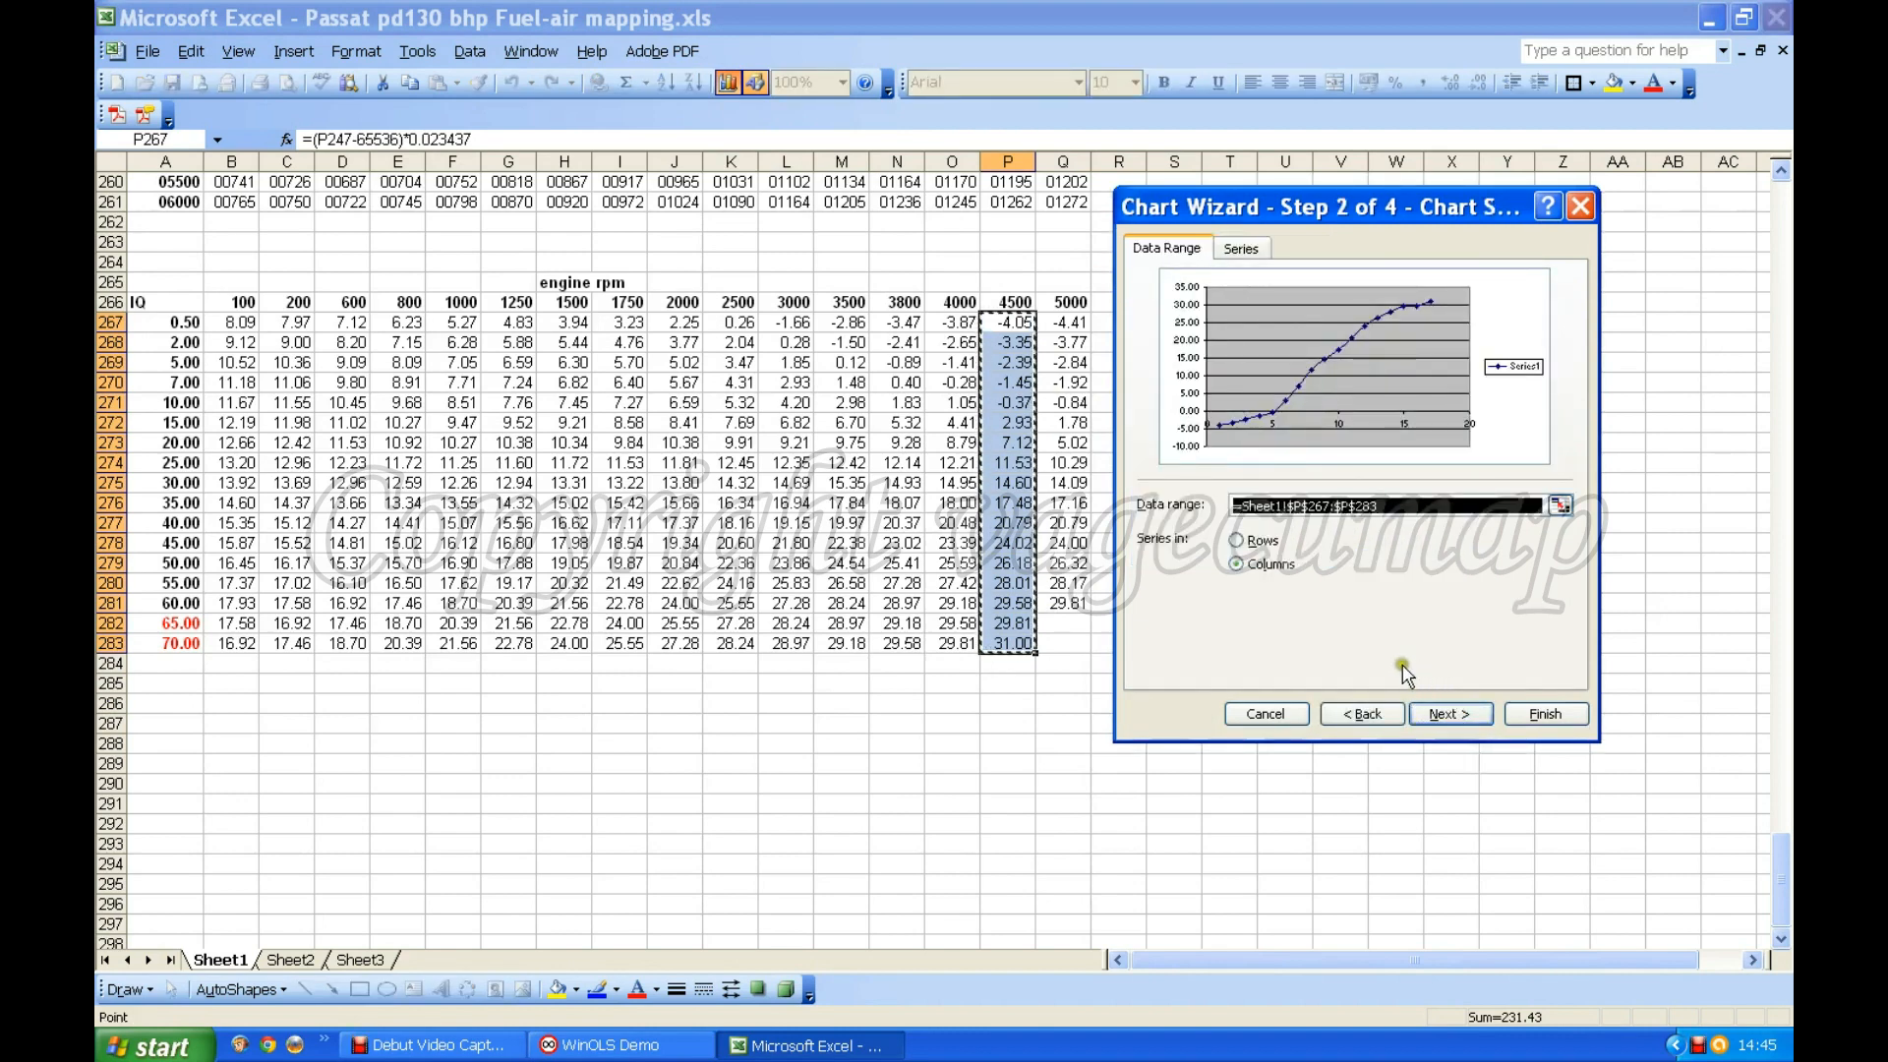
Set the X values of the 4500 rpm series to the IQ column, A267 to A283.
{"action": "left_click", "coordinate": [1241, 249]}
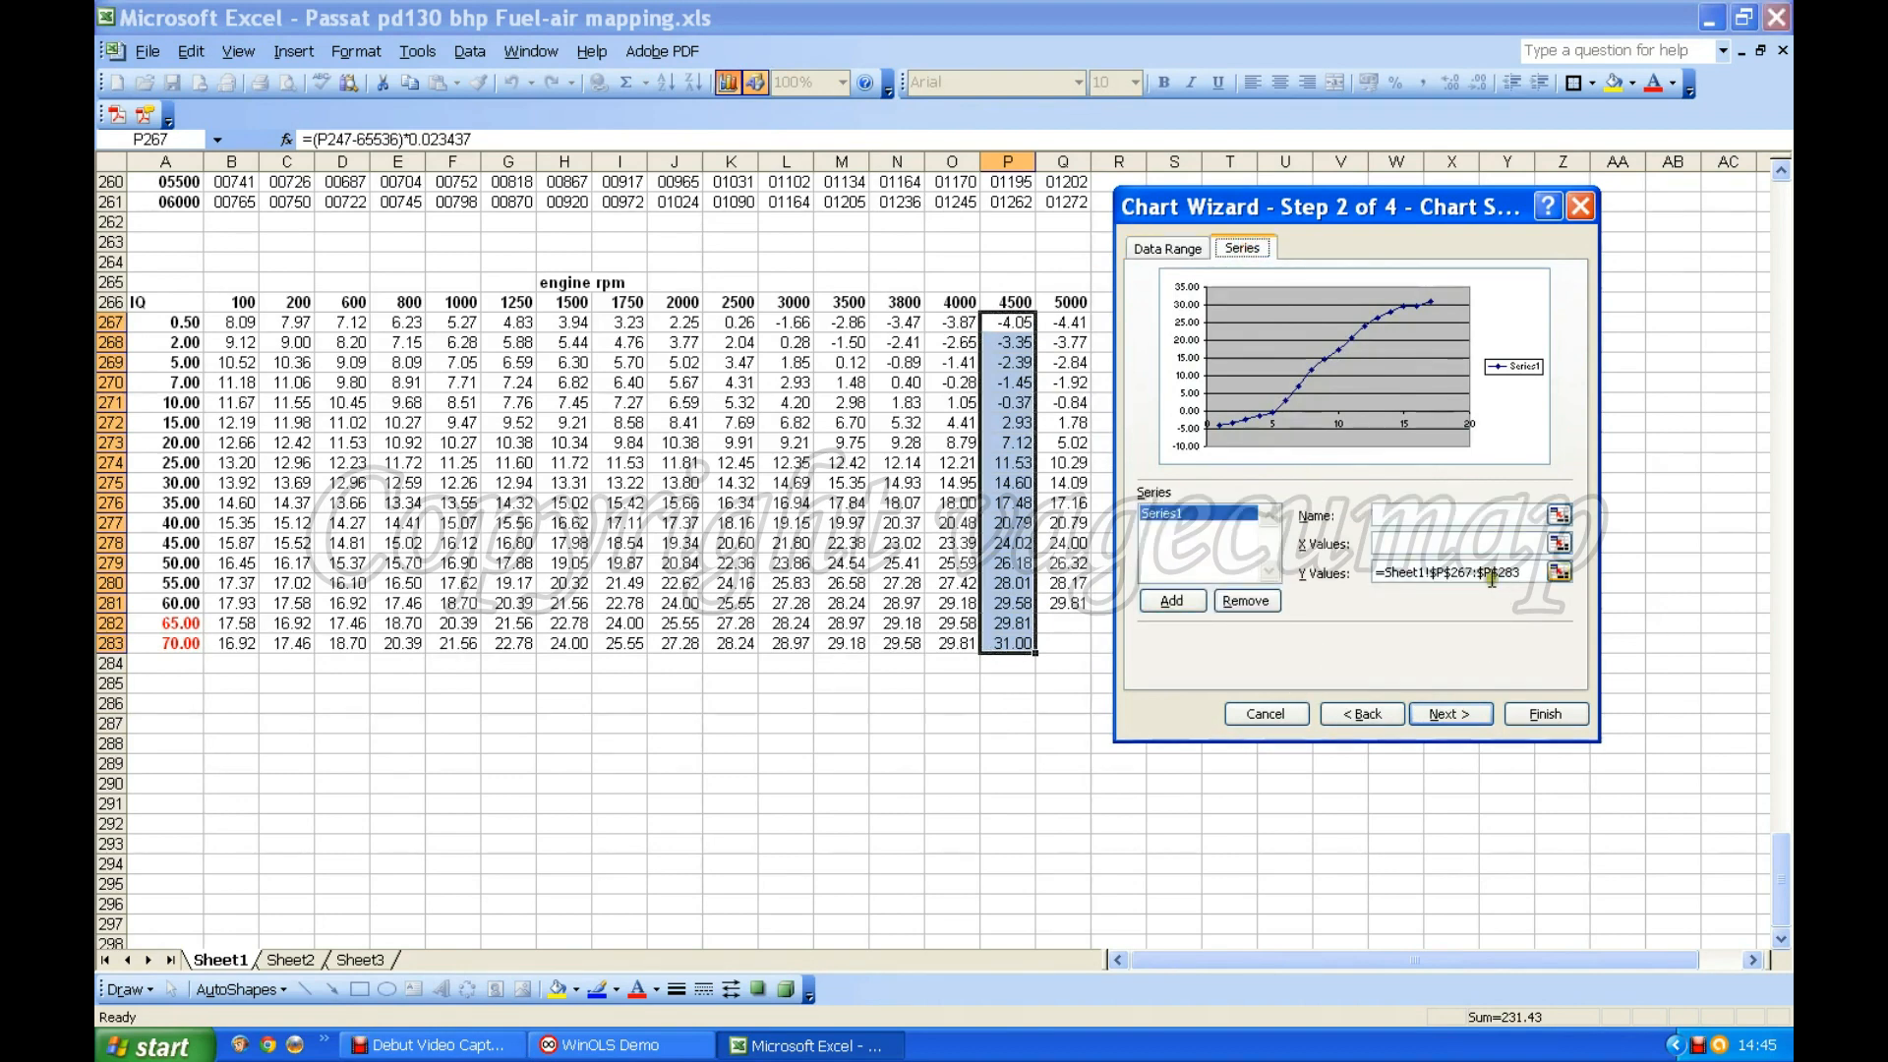
{"action": "left_click", "coordinate": [1466, 544]}
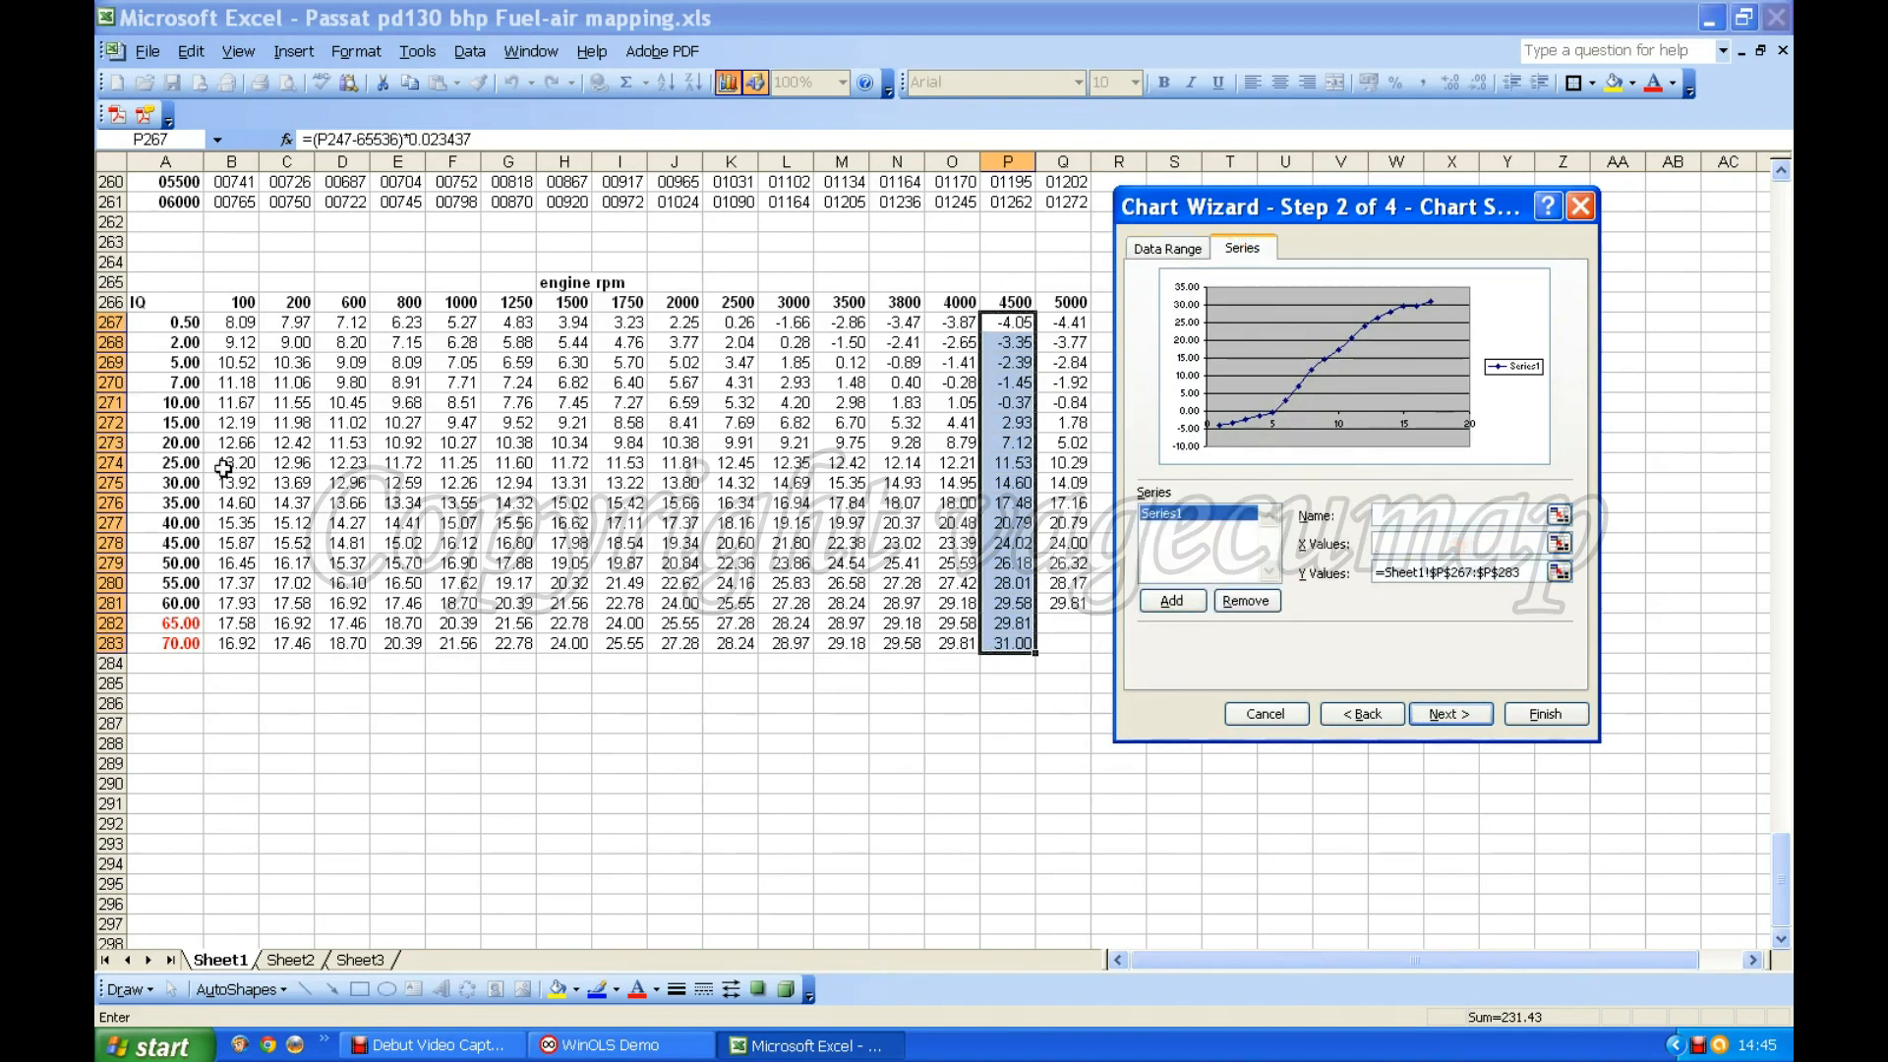
{"action": "left_click", "coordinate": [177, 320]}
{"action": "left_click_drag", "start_coordinate": [177, 320], "coordinate": [180, 641]}
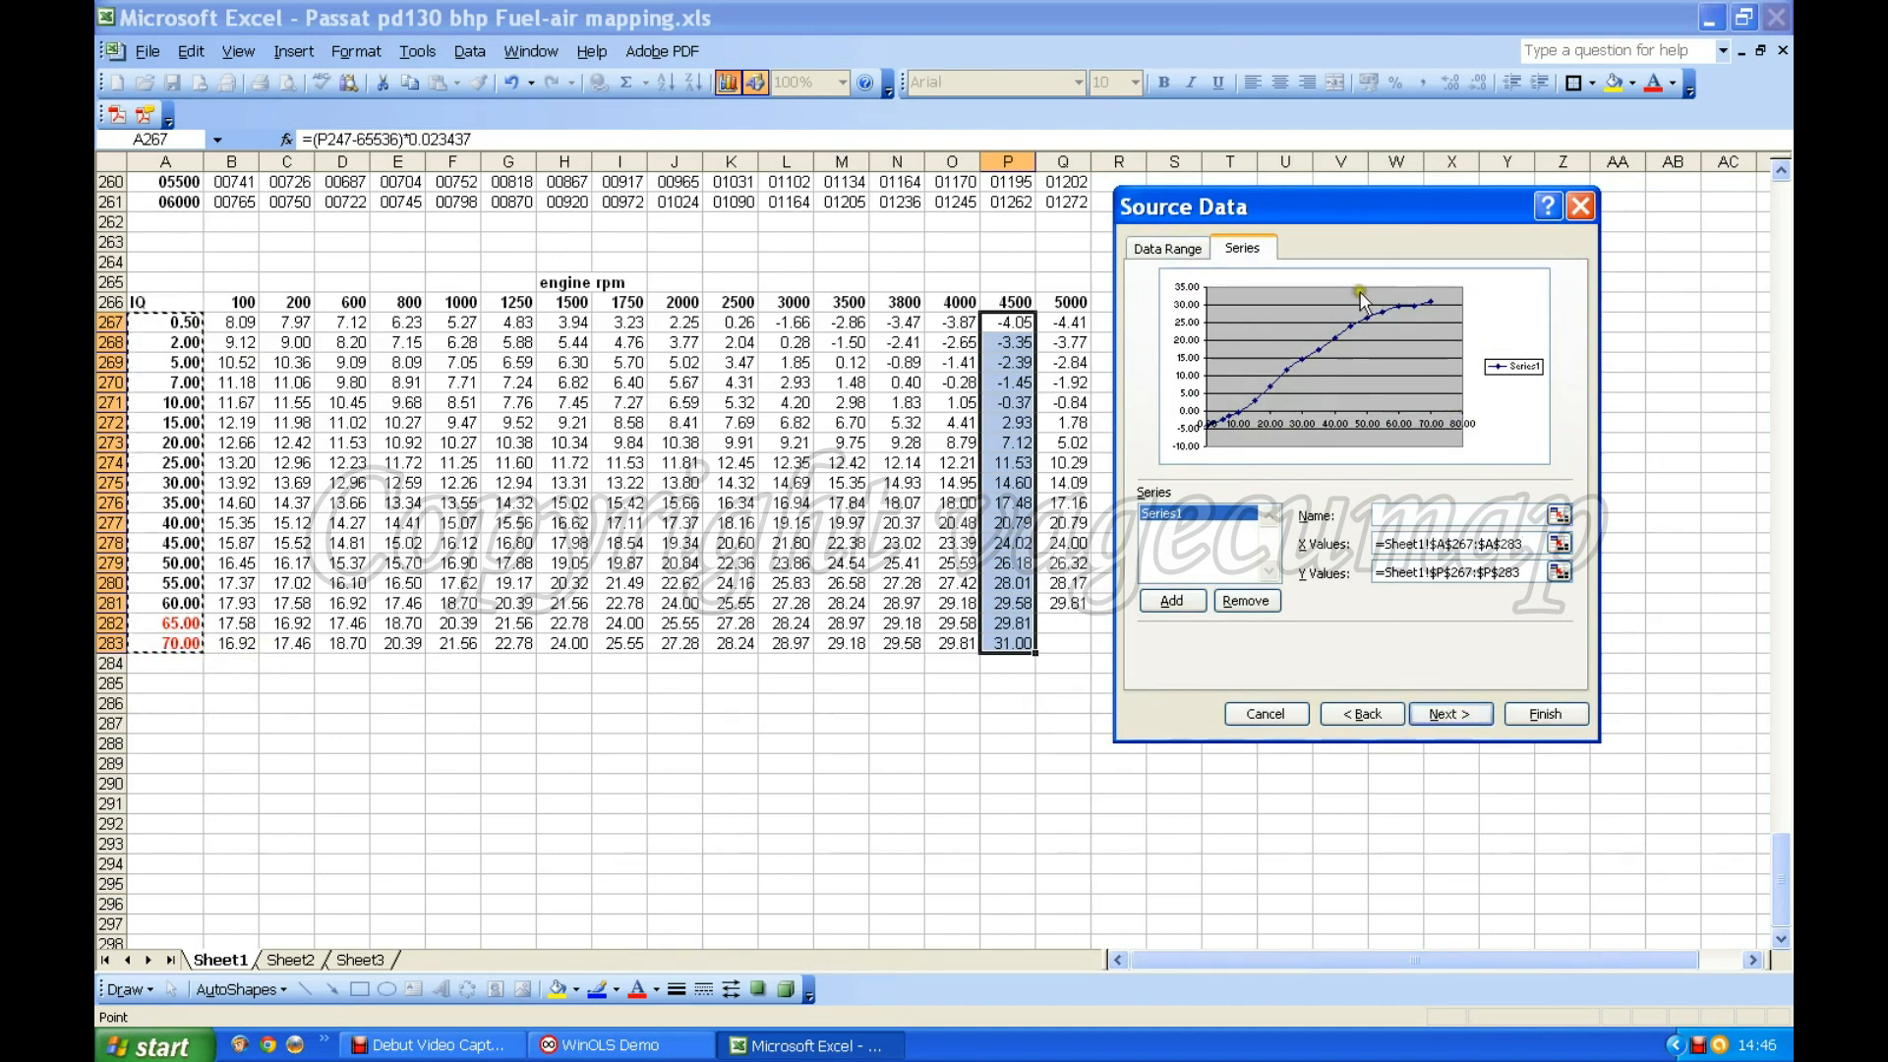
Finish the 4500 rpm chart with a bottom legend and major and minor gridlines on both axes, and enlarge it to about columns H to Y.
{"action": "left_click", "coordinate": [1471, 715]}
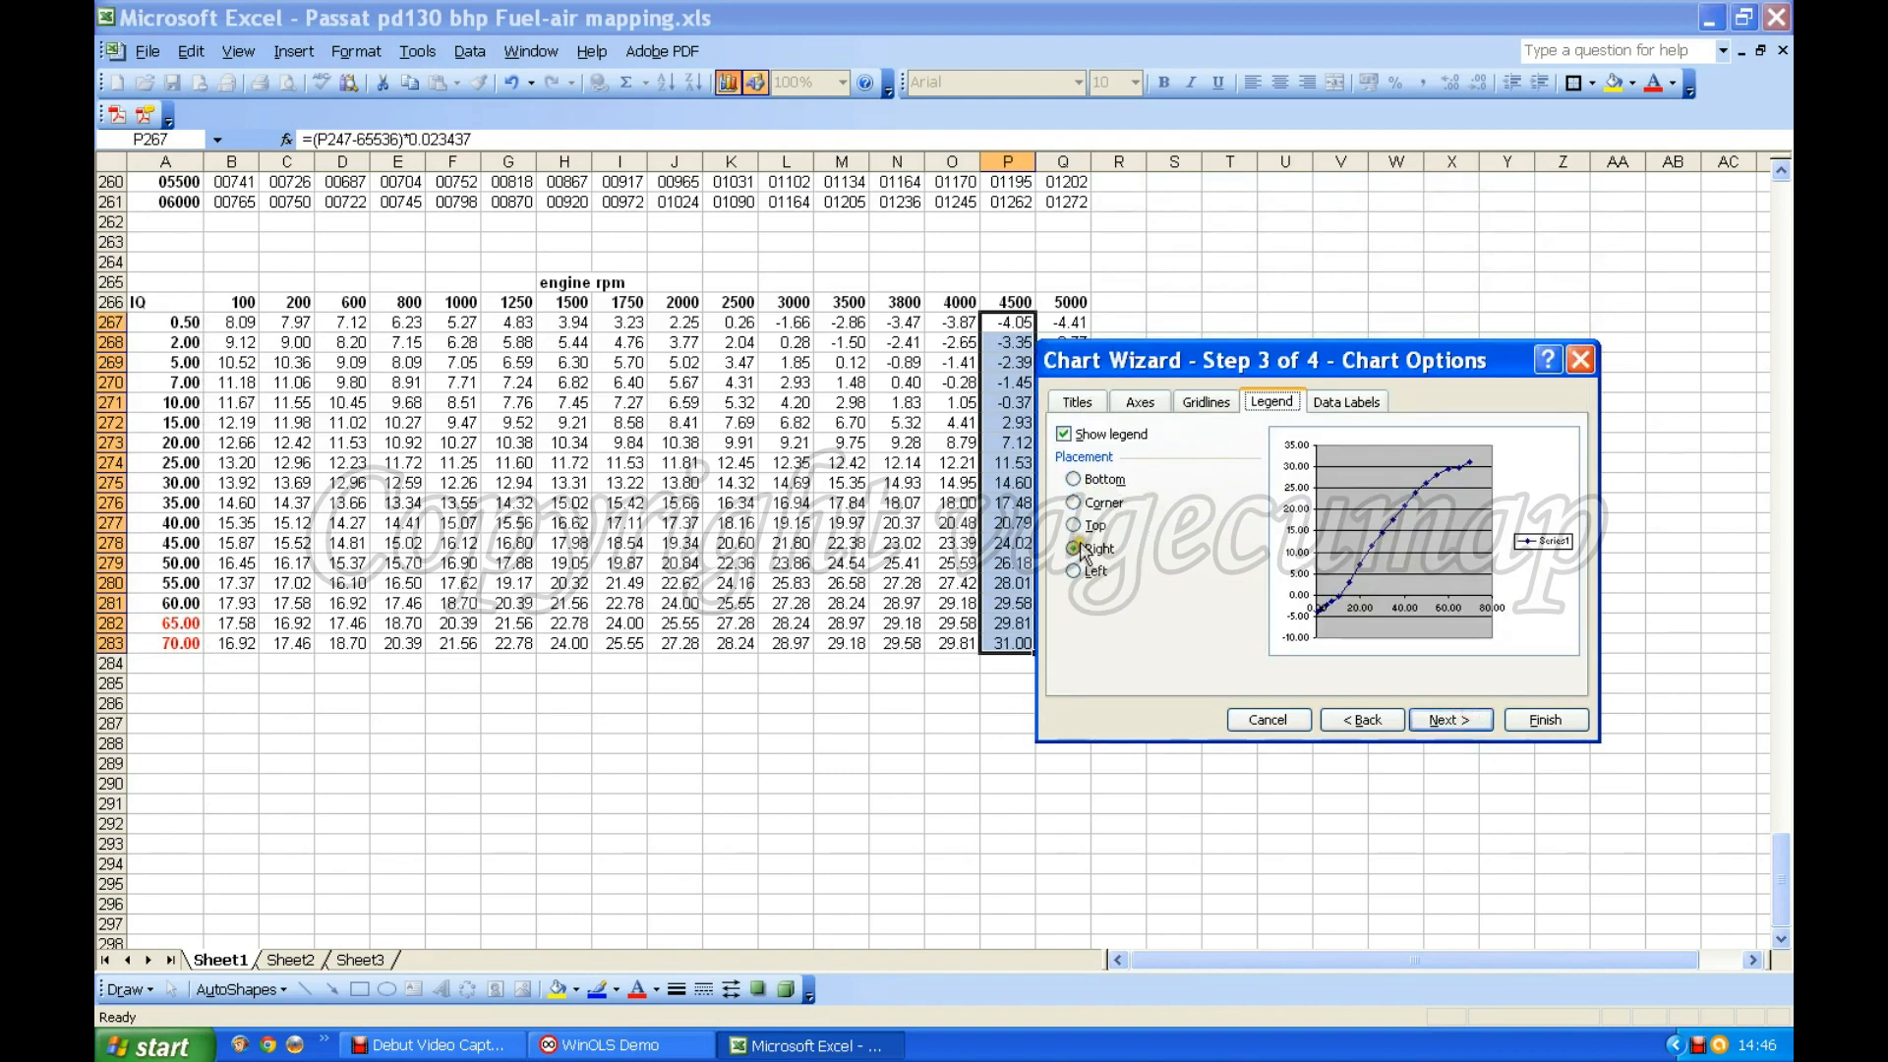
{"action": "left_click", "coordinate": [1074, 479]}
{"action": "left_click", "coordinate": [1206, 402]}
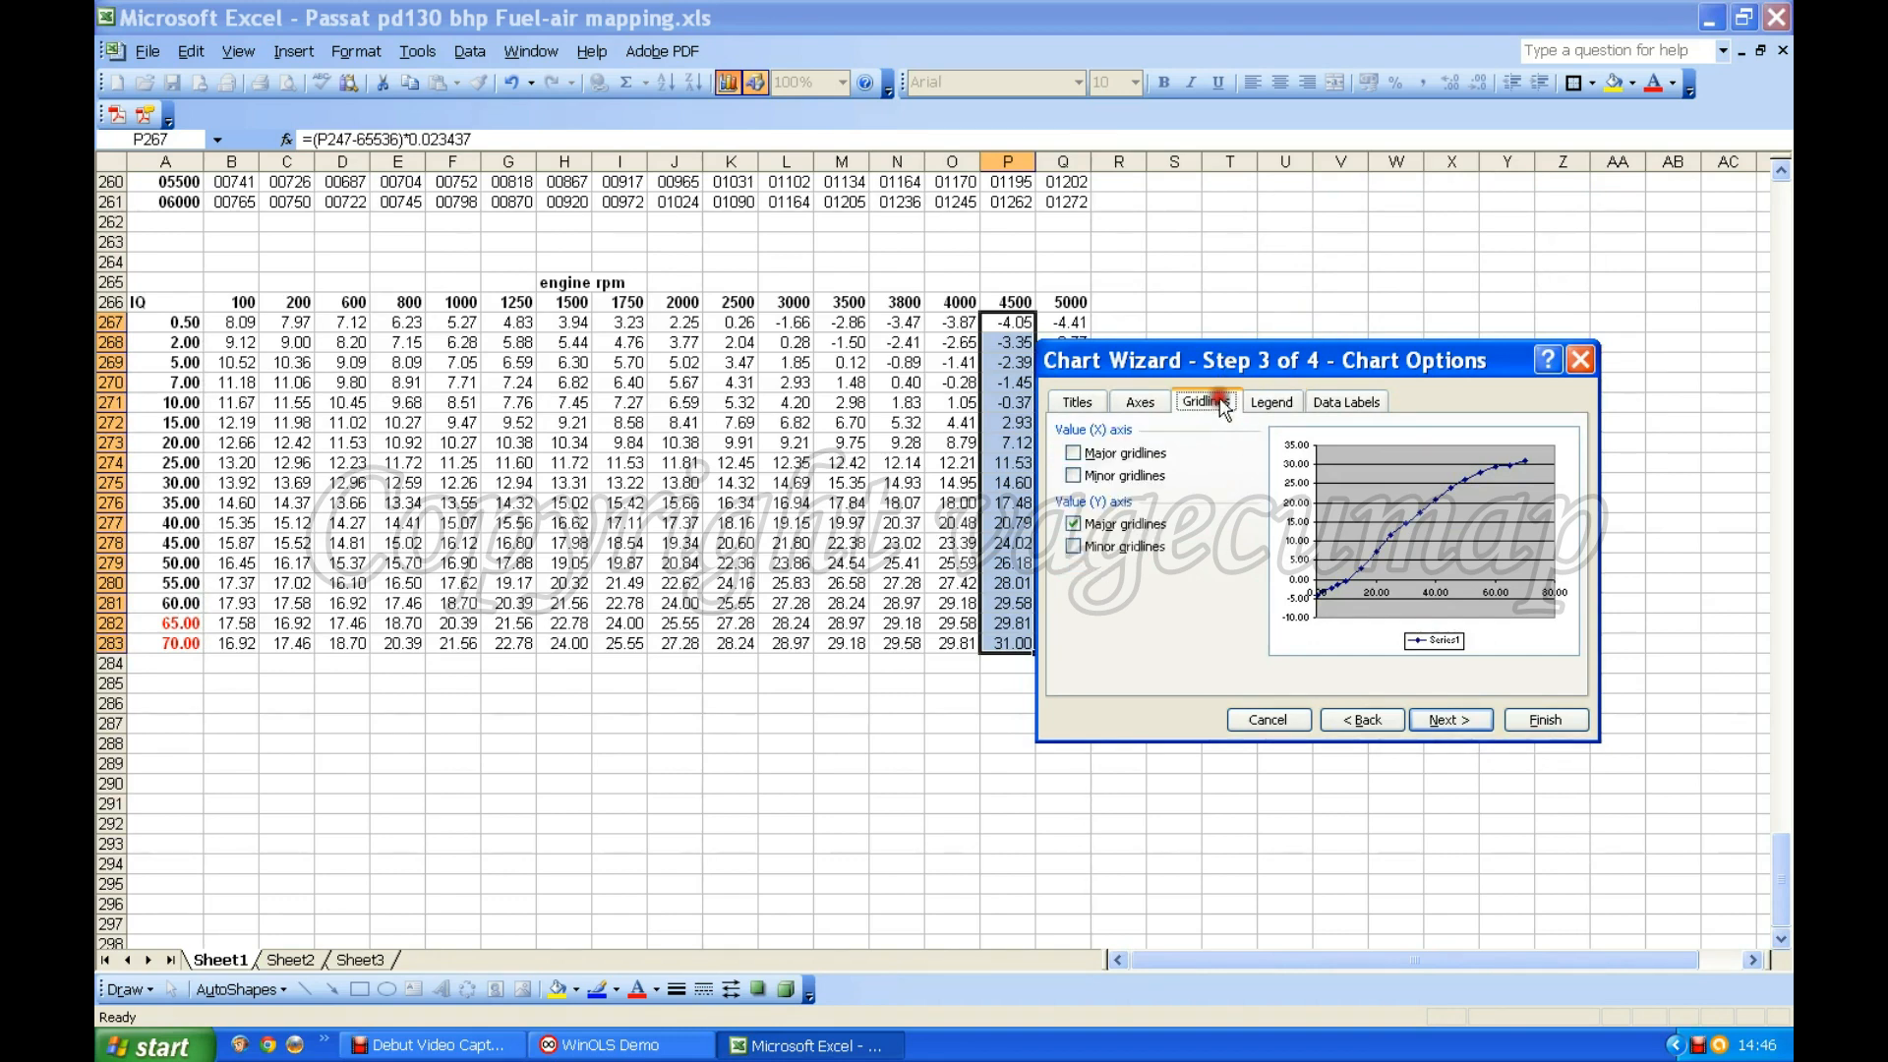
{"action": "left_click", "coordinate": [1073, 546]}
{"action": "left_click", "coordinate": [1074, 453]}
{"action": "left_click", "coordinate": [1075, 475]}
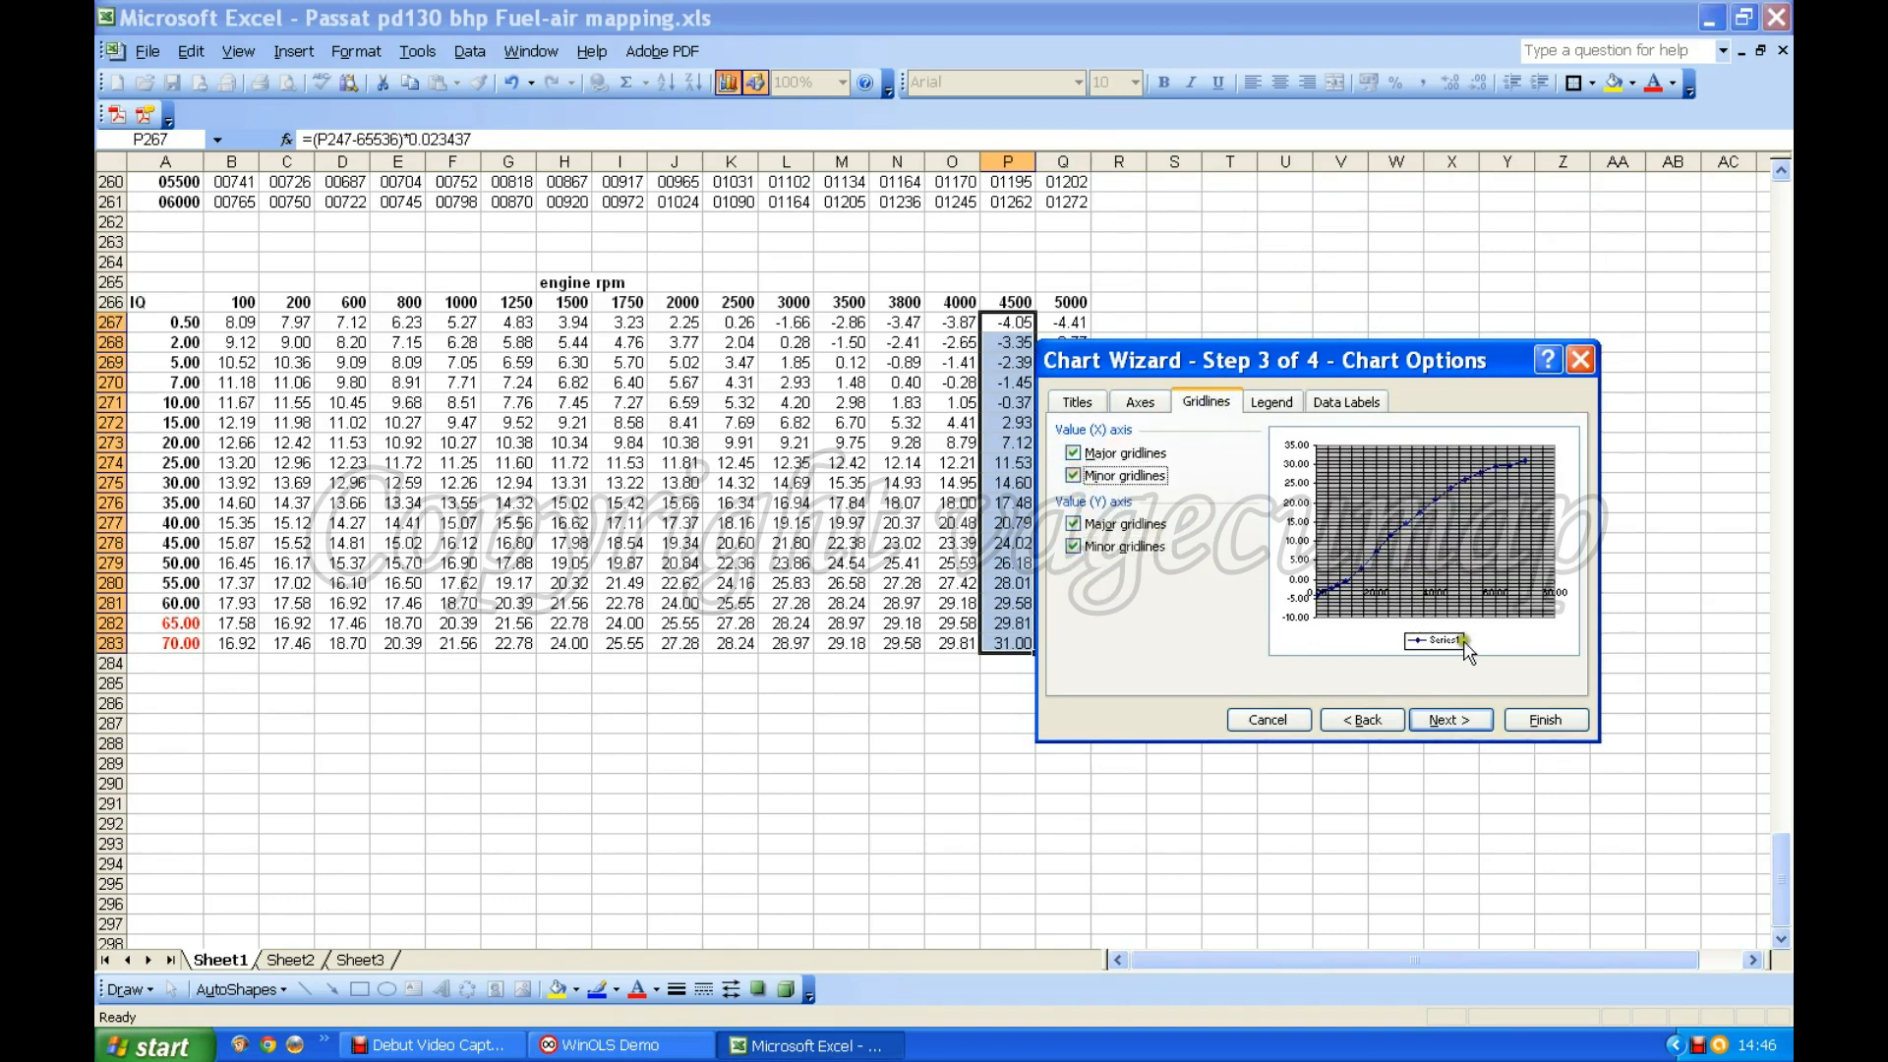
{"action": "left_click", "coordinate": [1543, 721]}
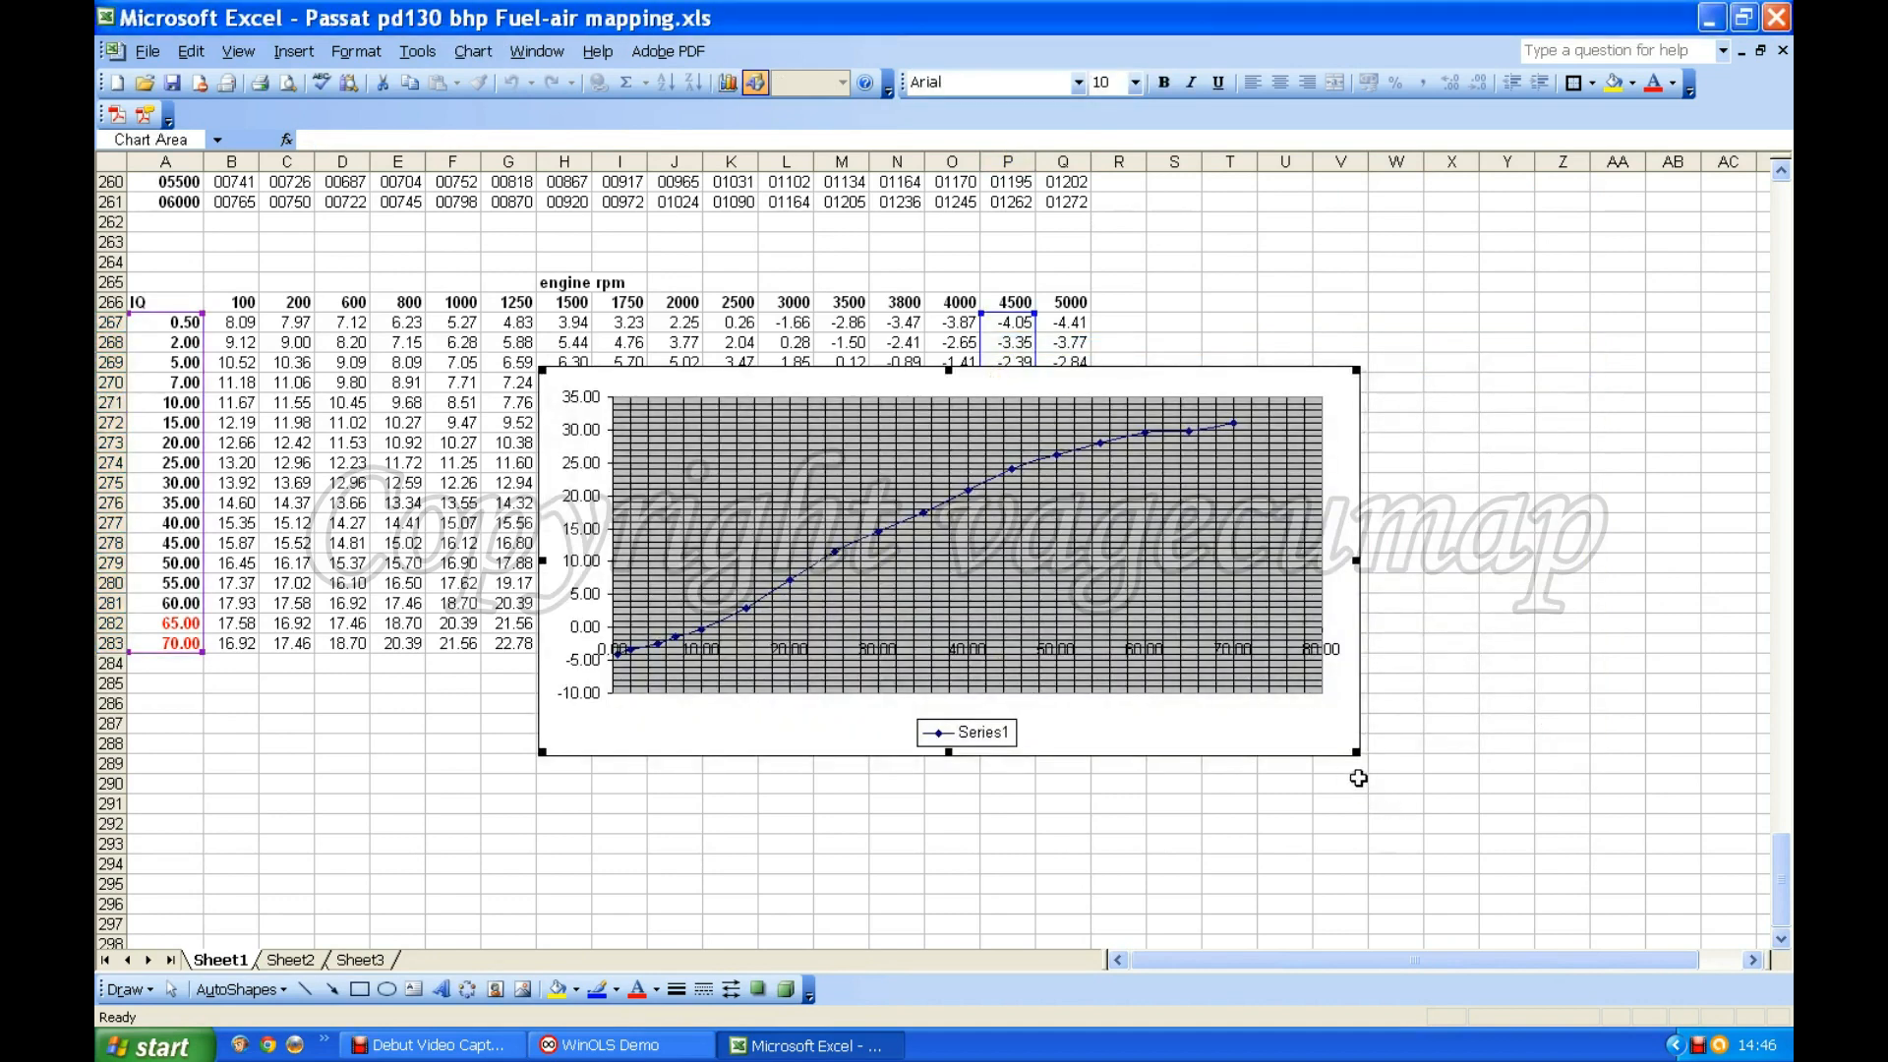
{"action": "left_click_drag", "start_coordinate": [1355, 754], "coordinate": [1492, 931]}
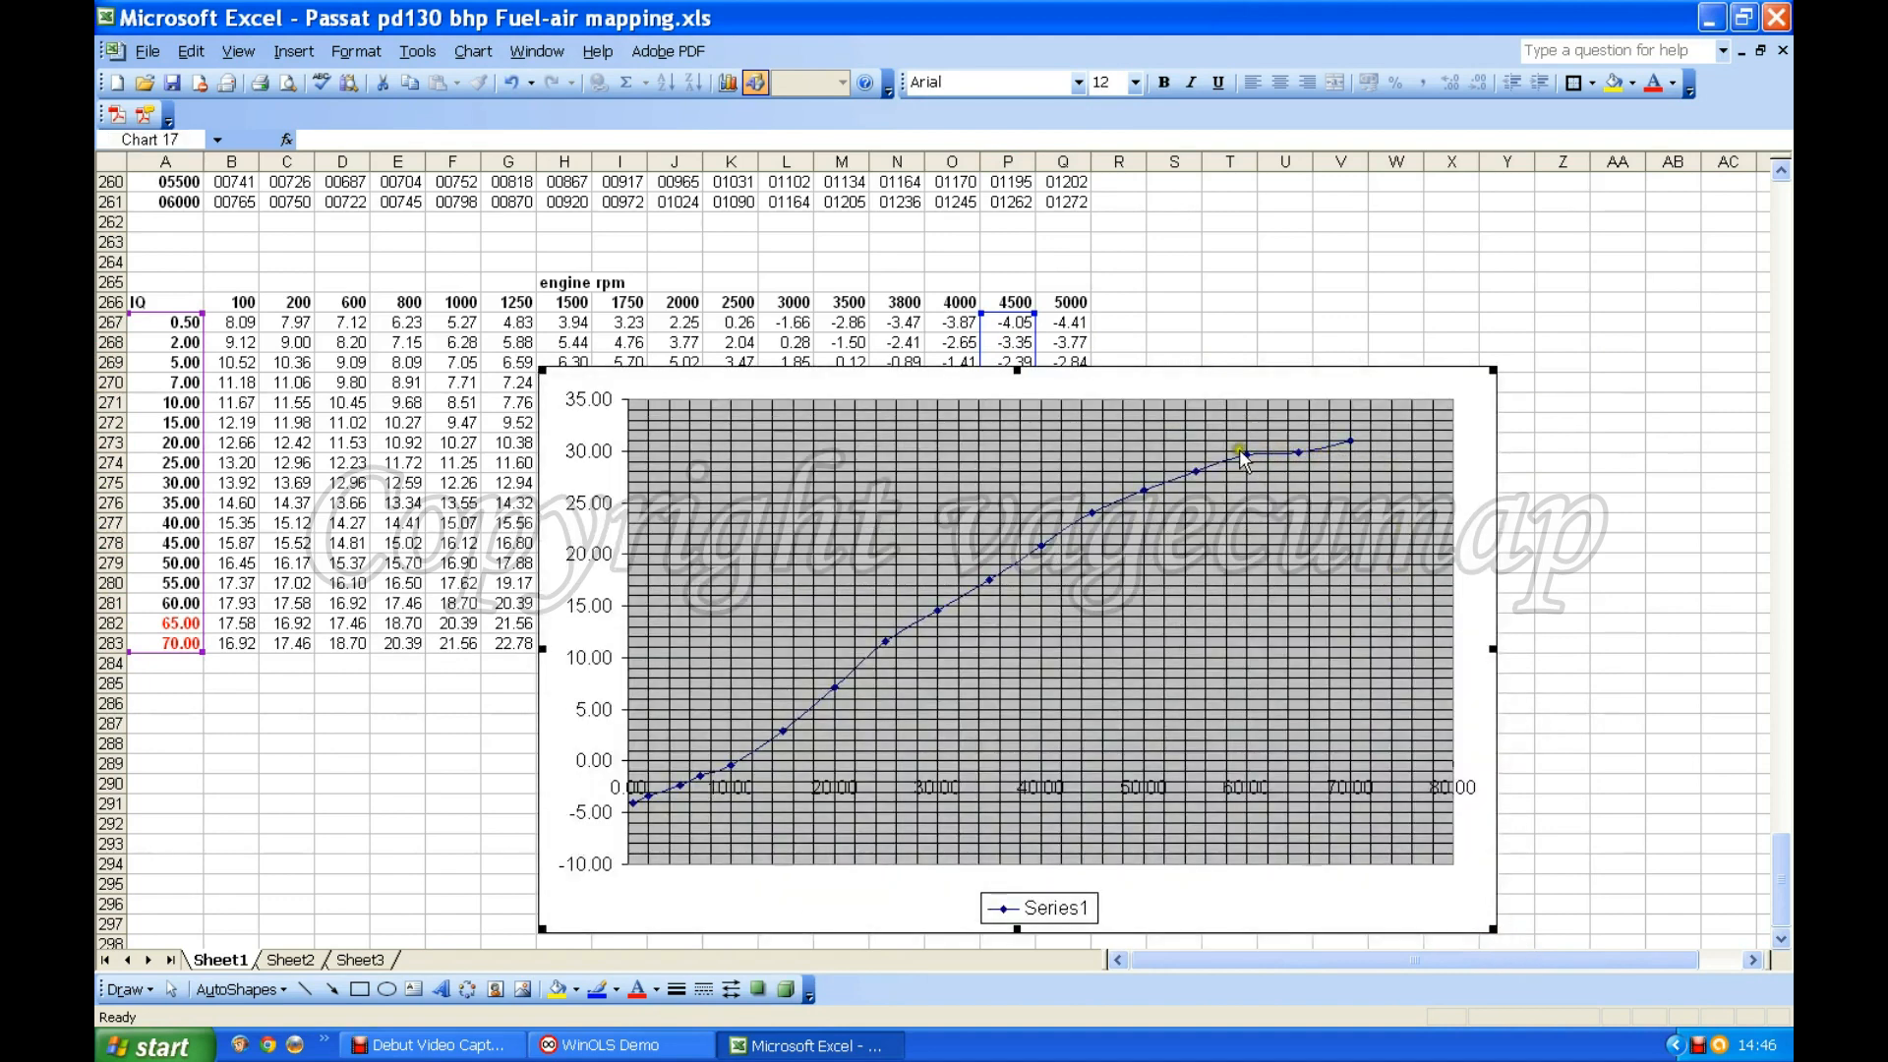
Check the upper end of the 4500 rpm curve around IQ 60 to 70, and delete the chart.
{"action": "mouse_move", "coordinate": [1352, 455]}
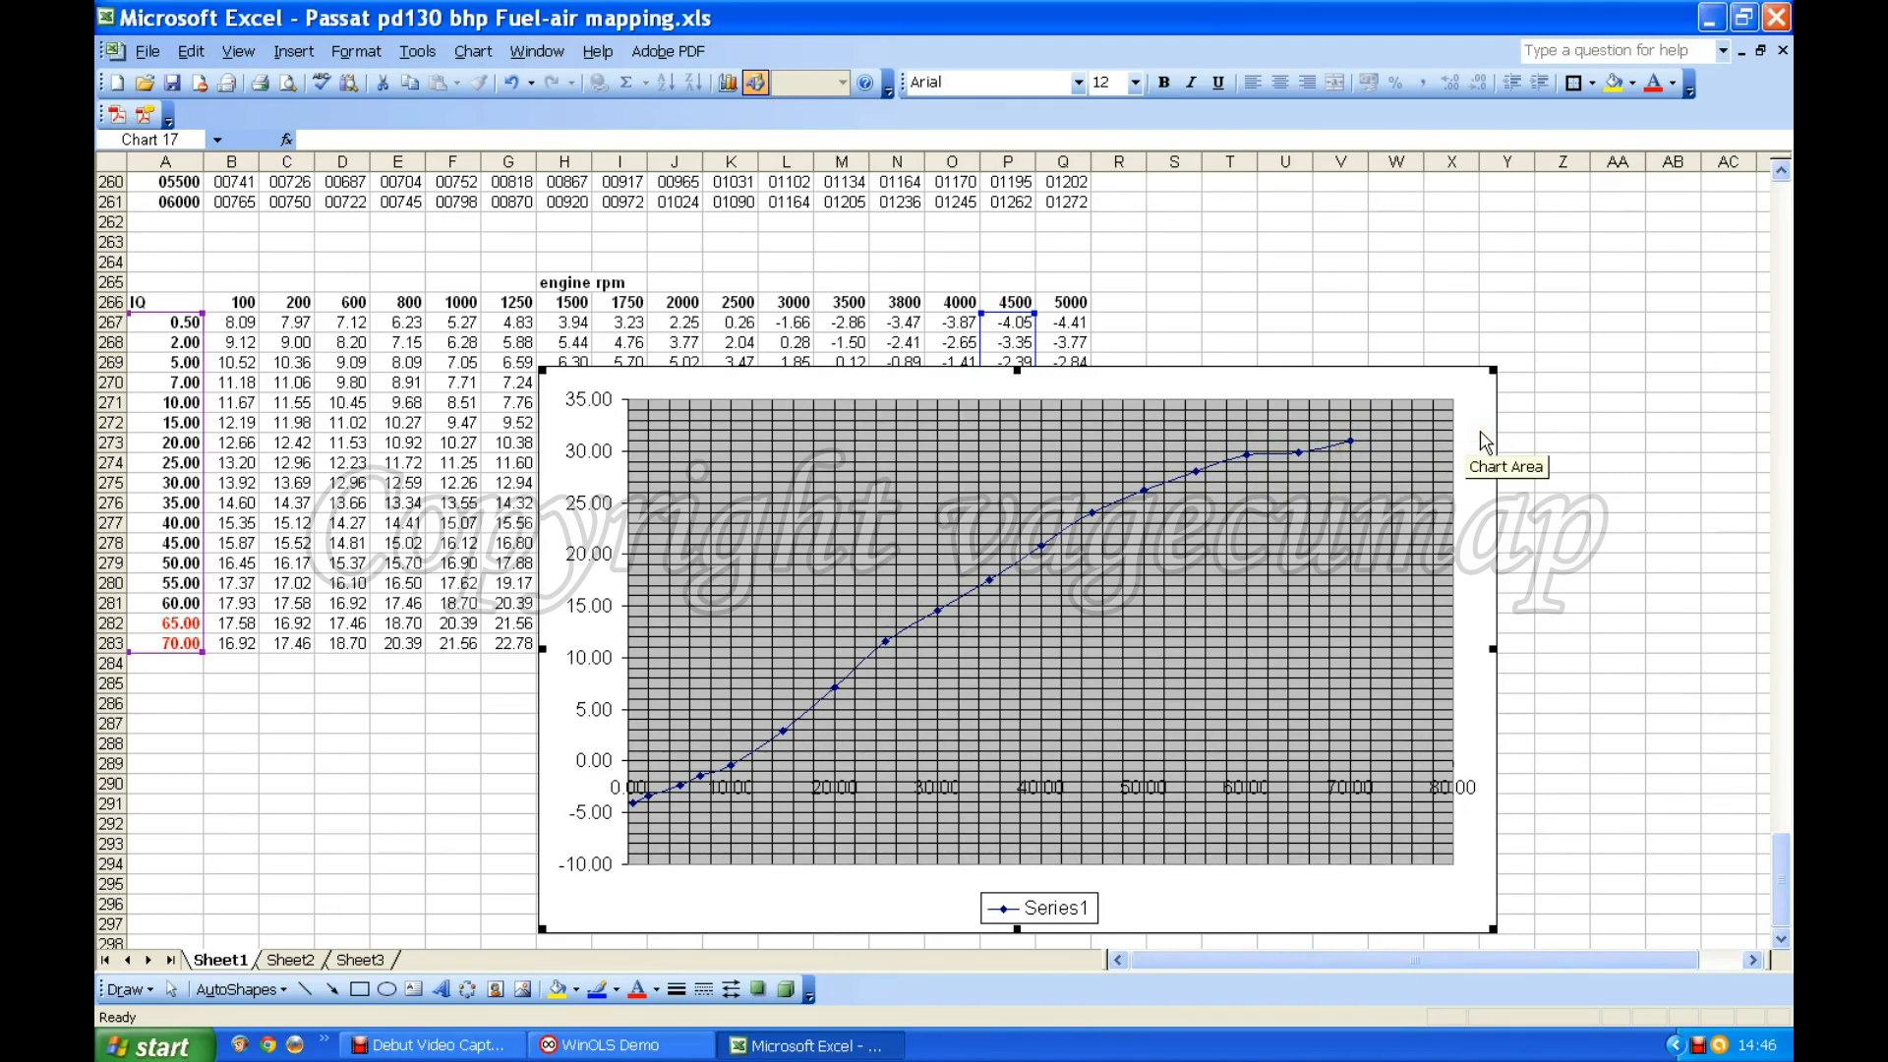
{"action": "key", "text": "Delete"}
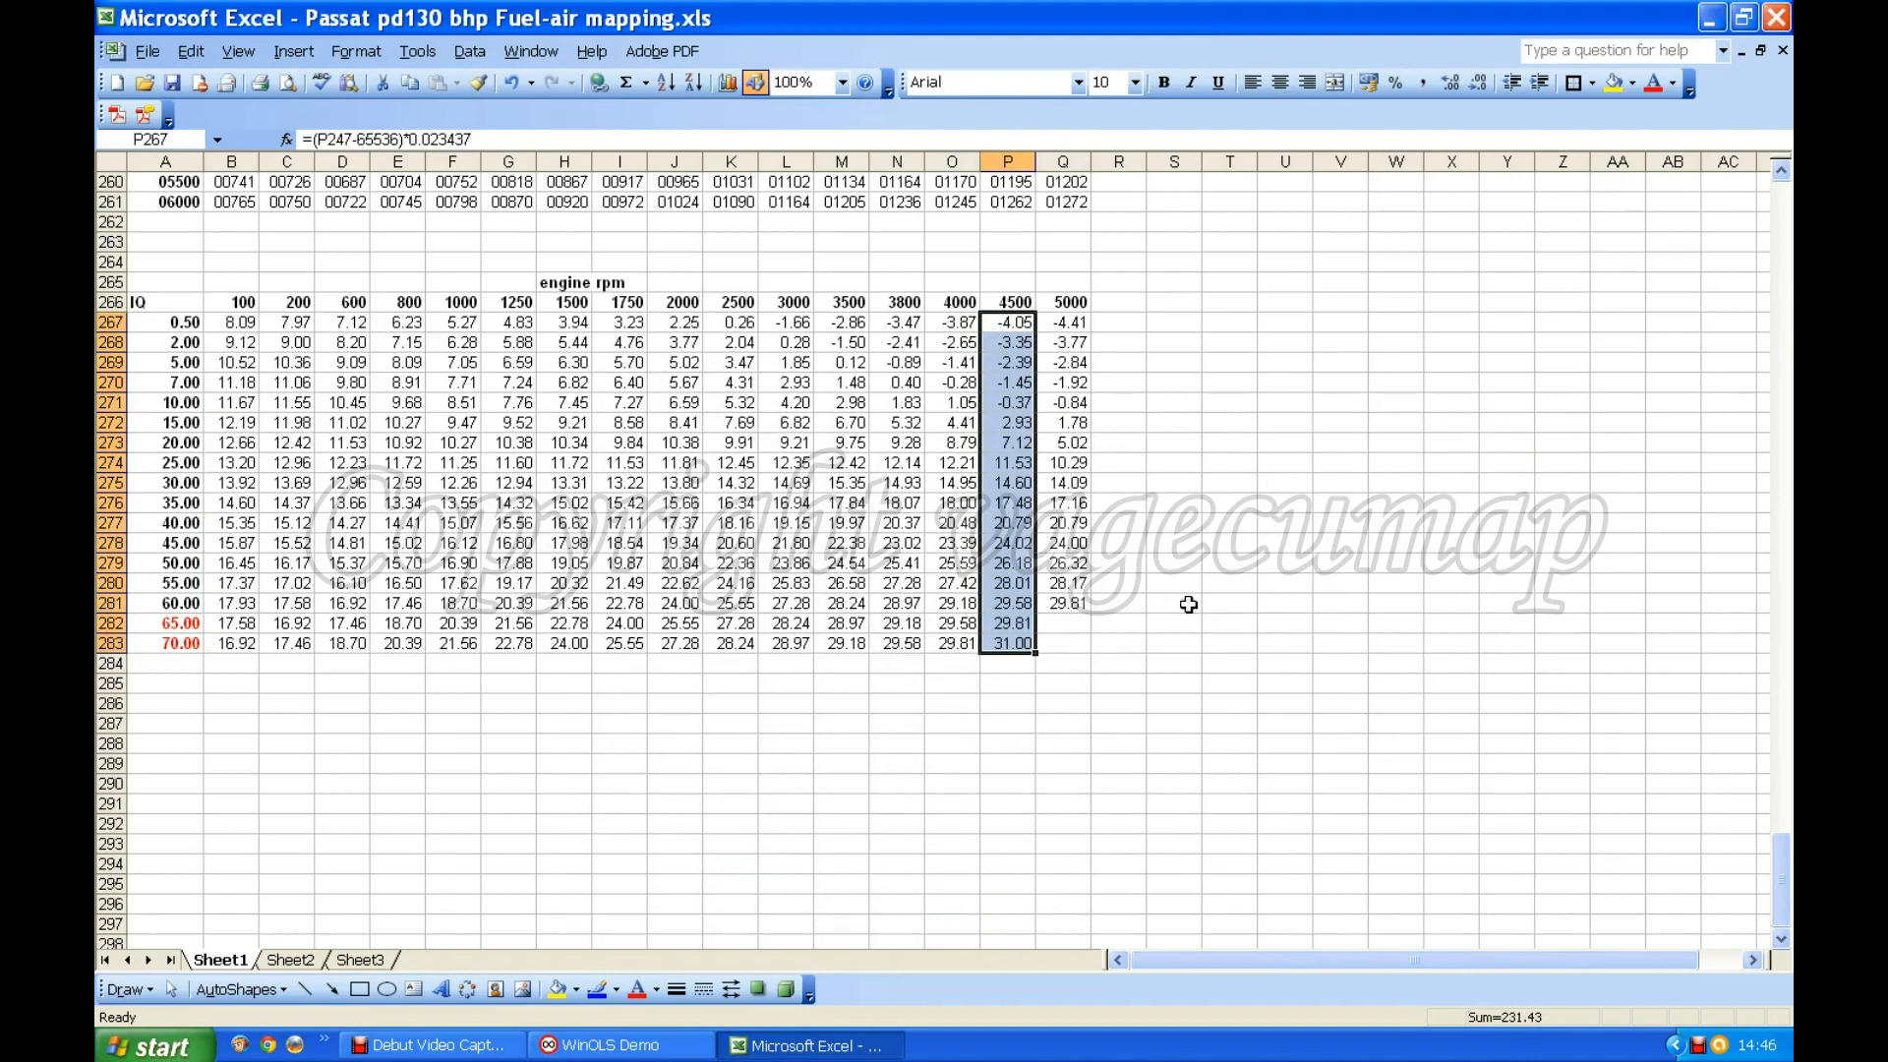
Enter 30 for IQ 70.00 in the 4500 rpm column and for IQ 65.00 and 70.00 in the 5000 rpm column.
{"action": "left_click", "coordinate": [1017, 644]}
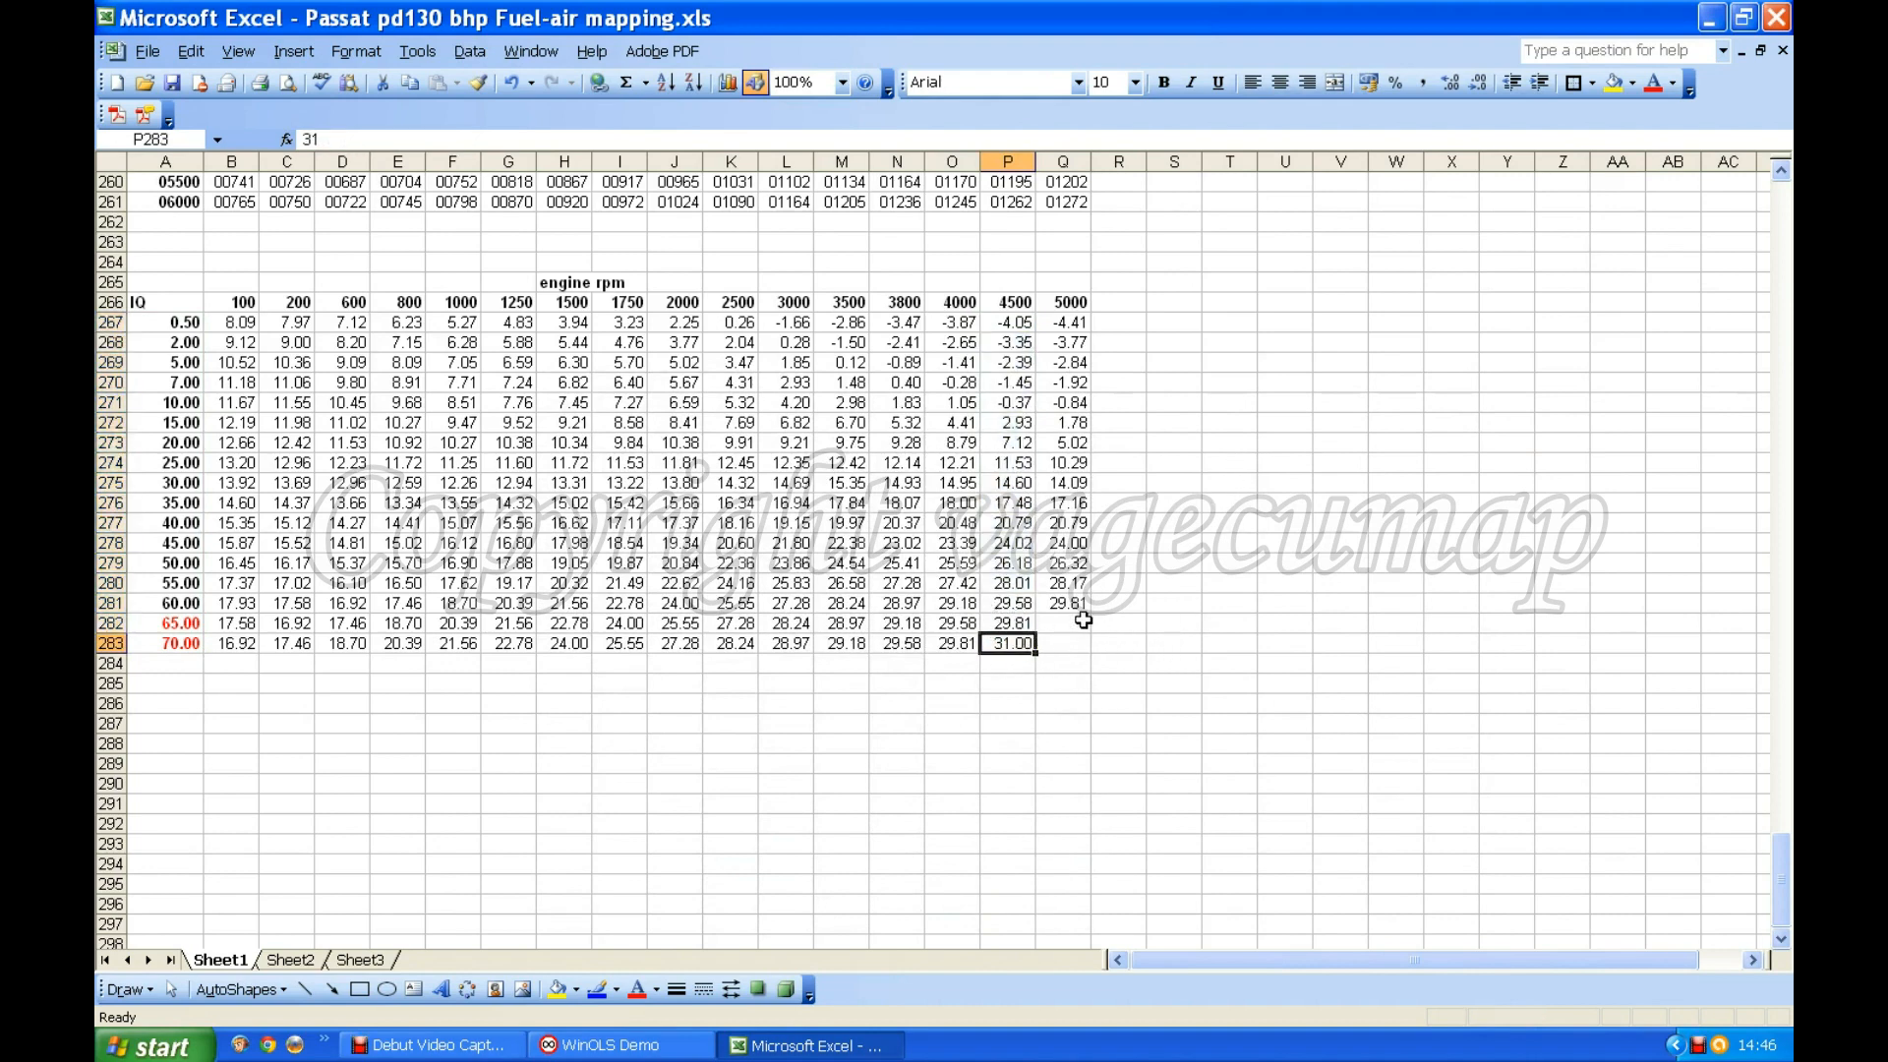
{"action": "type", "text": "30"}
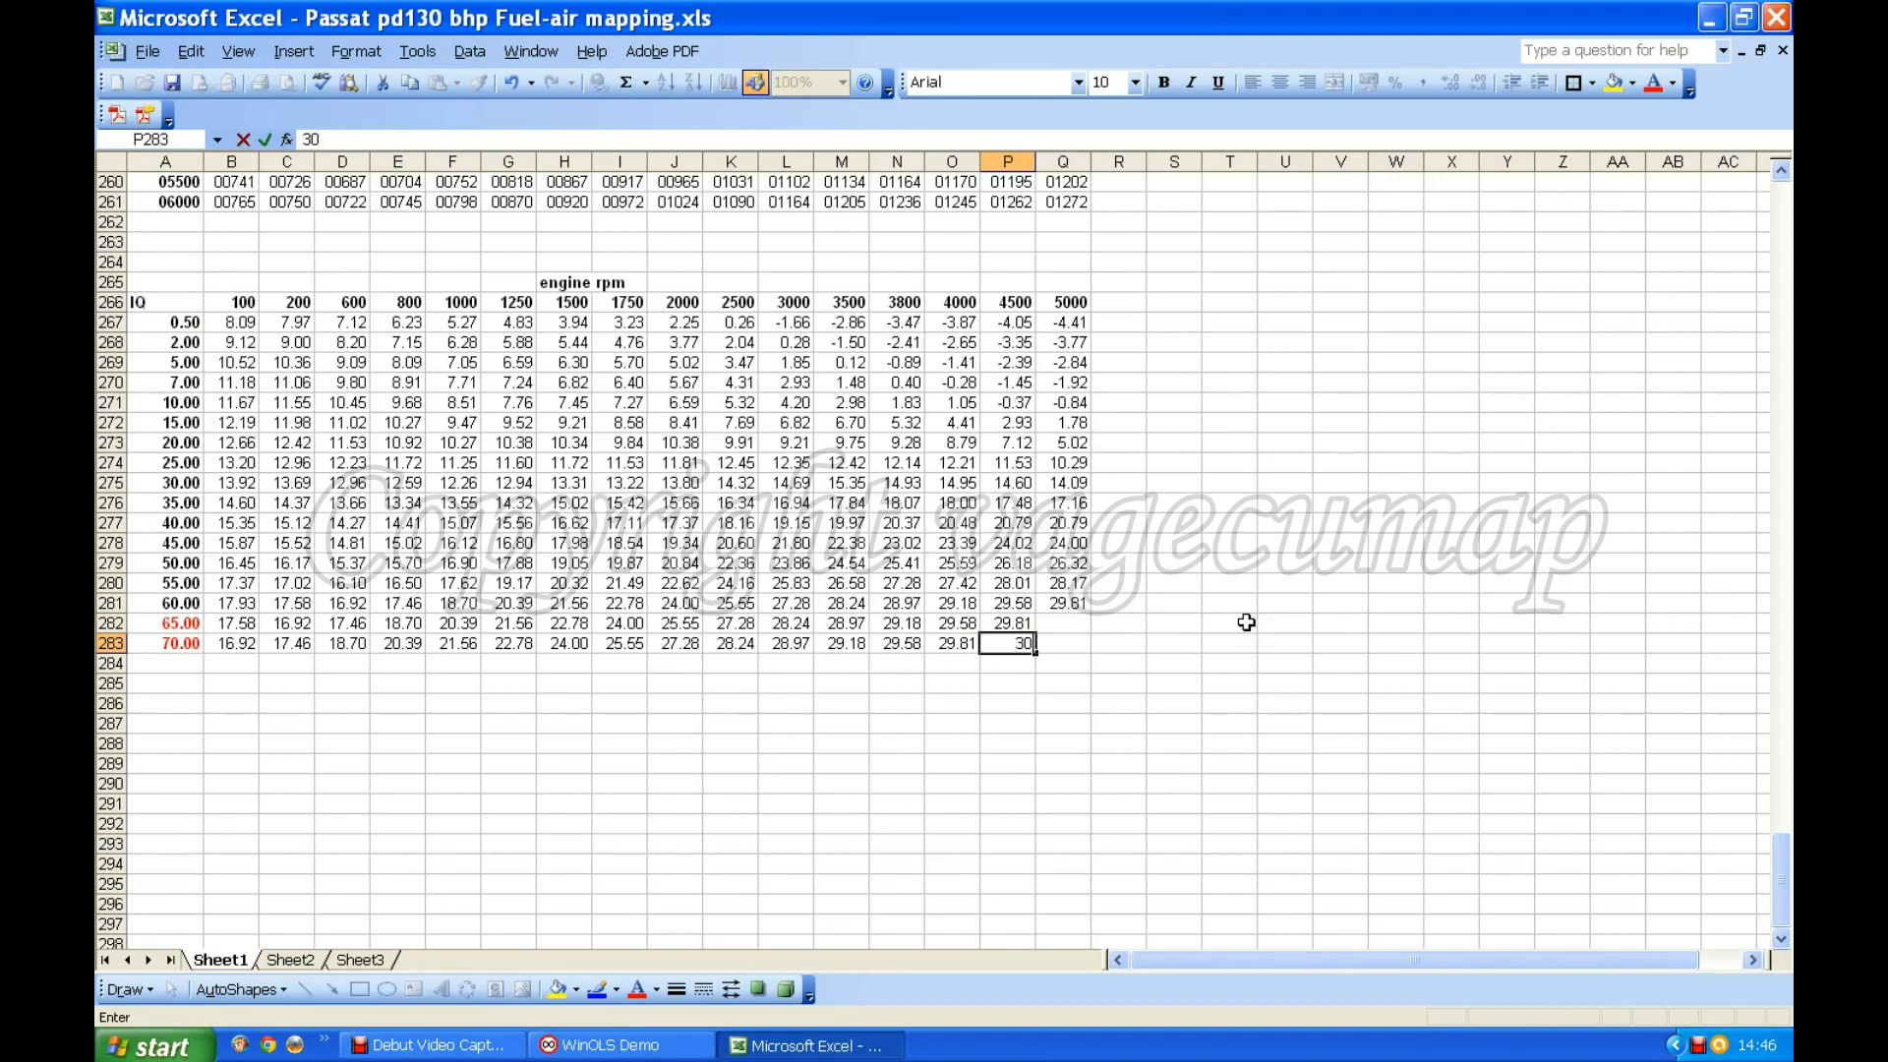
{"action": "left_click", "coordinate": [1065, 623]}
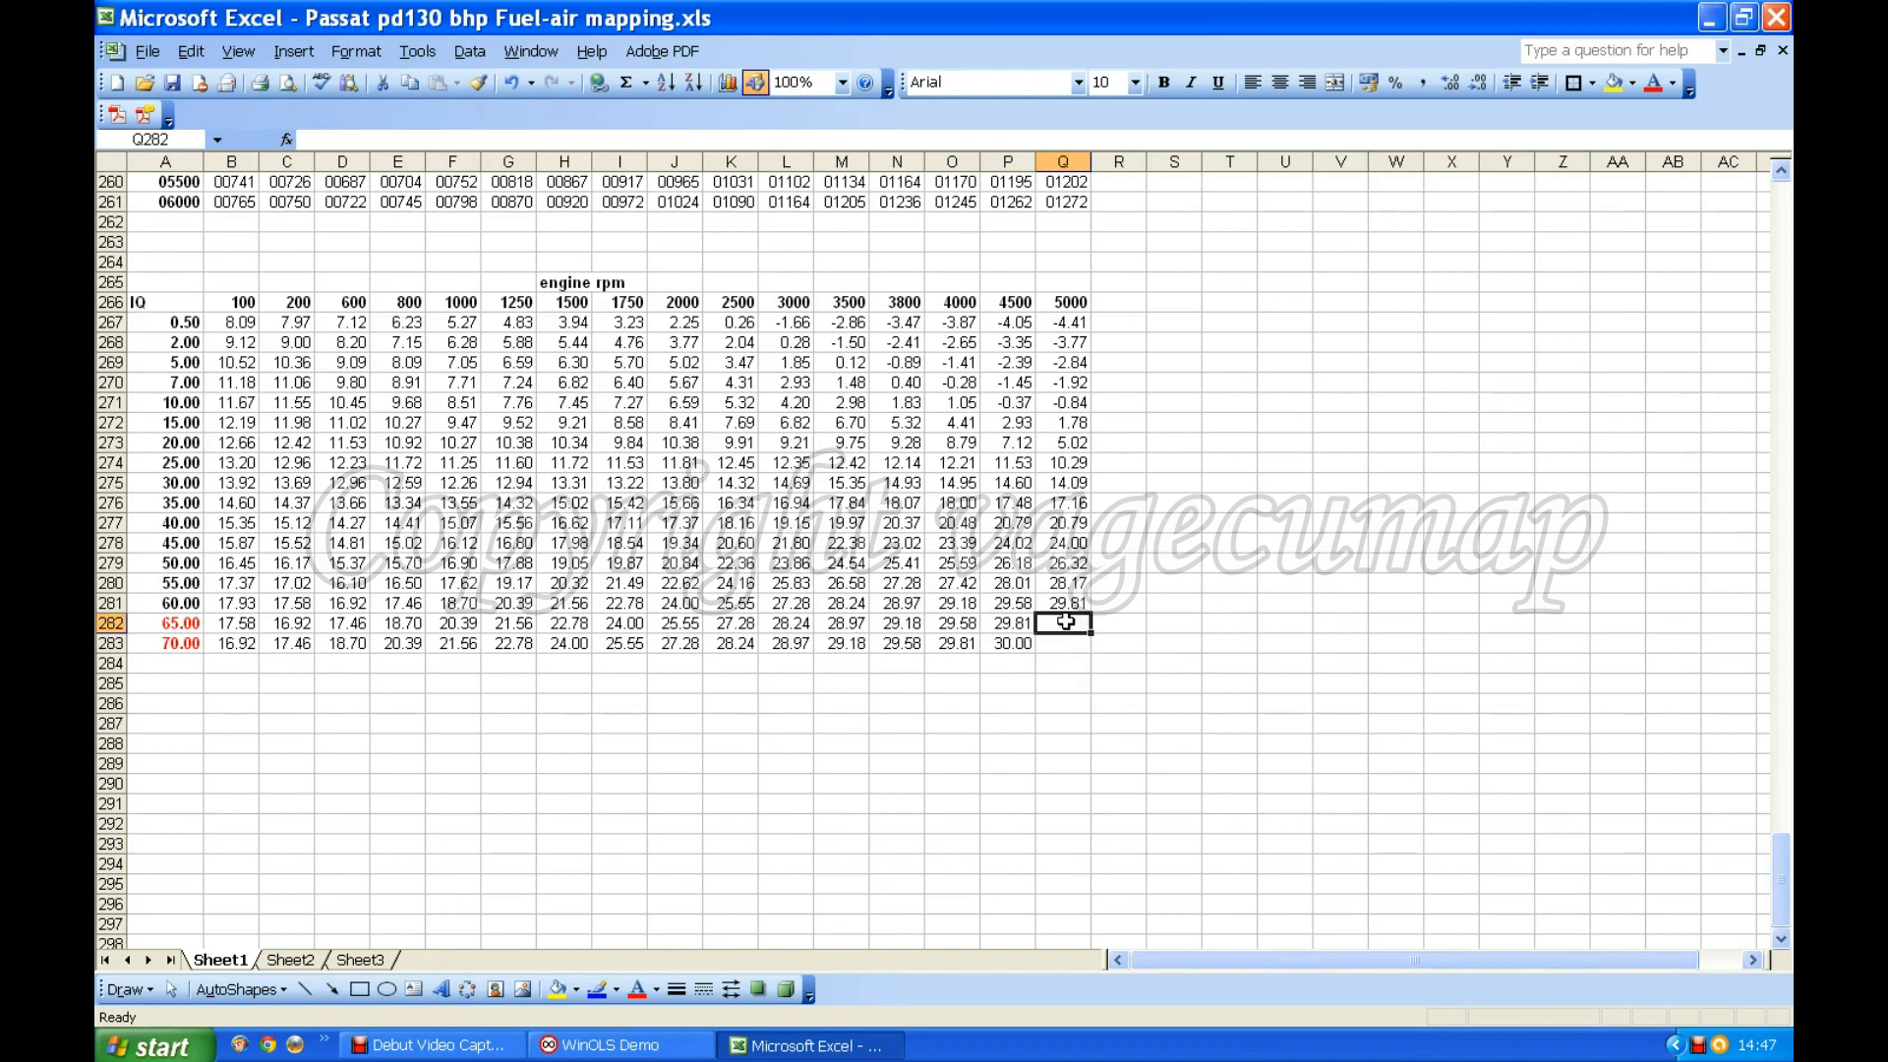
{"action": "type", "text": "30"}
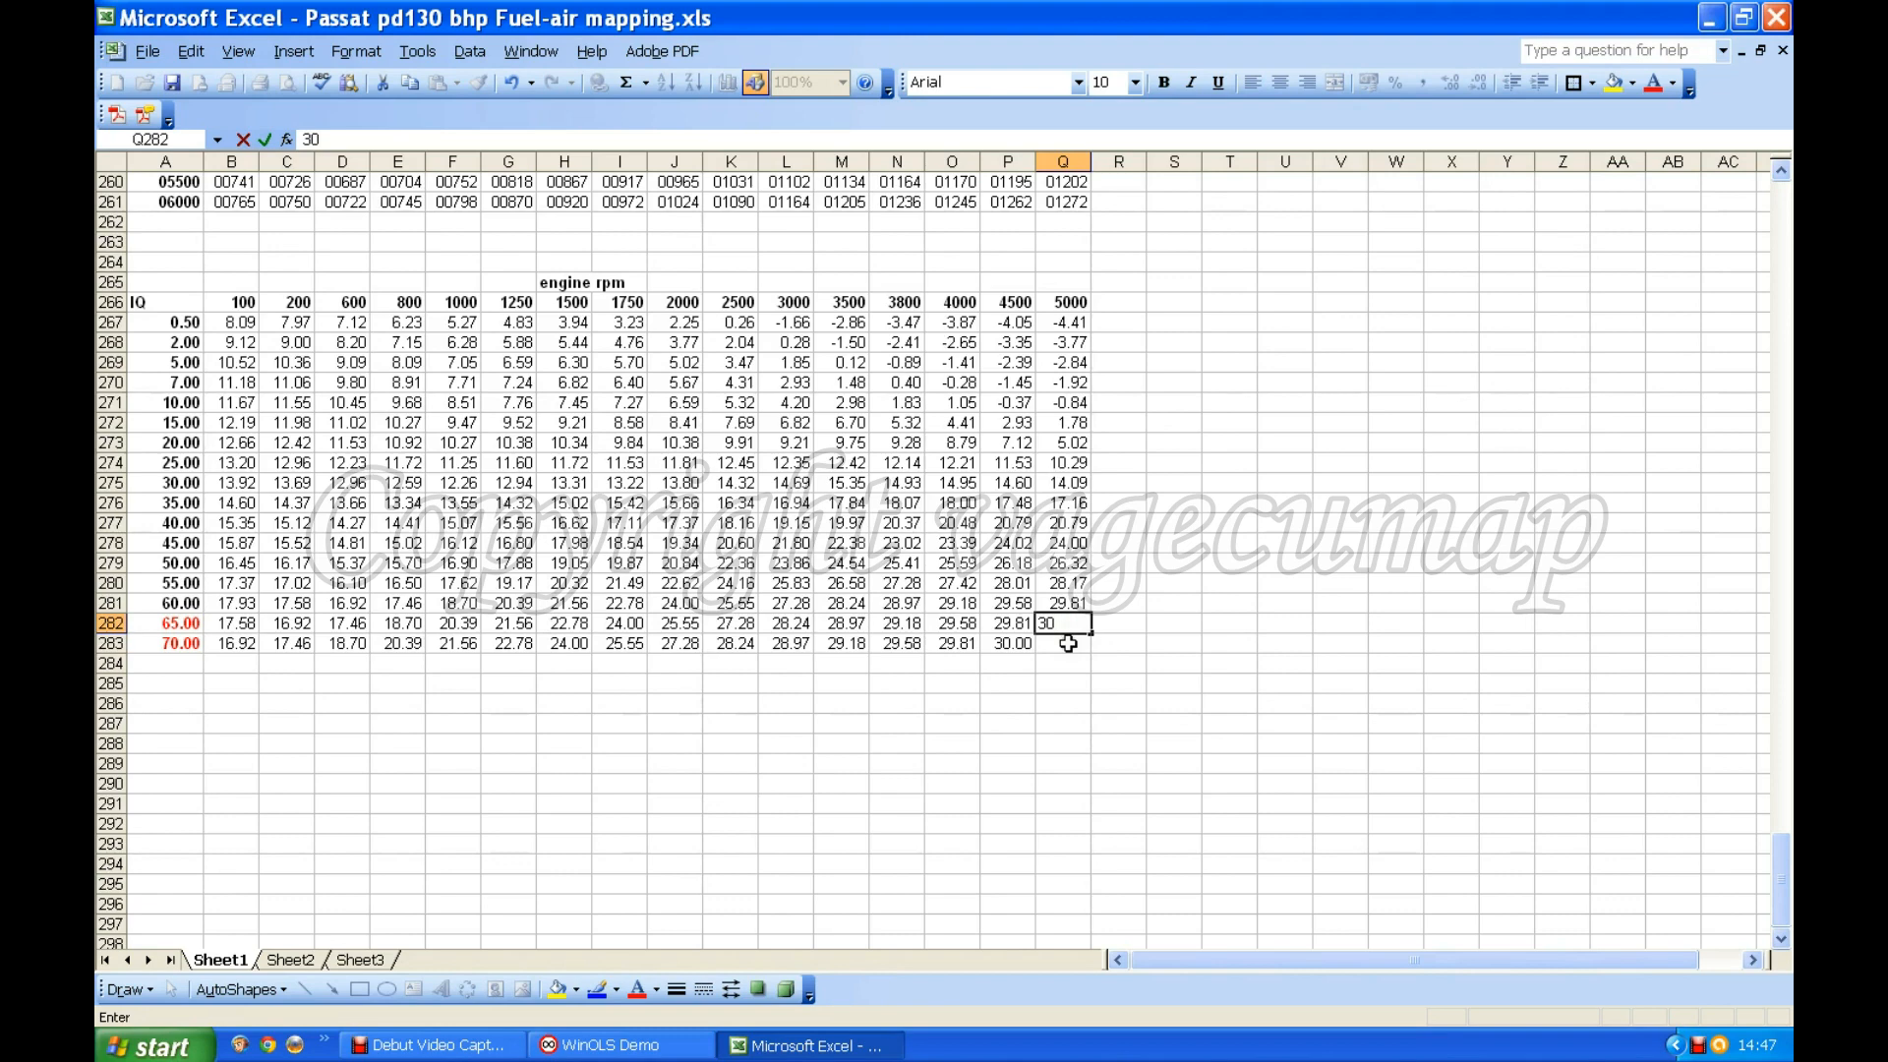
{"action": "key", "text": "Return"}
{"action": "type", "text": "30"}
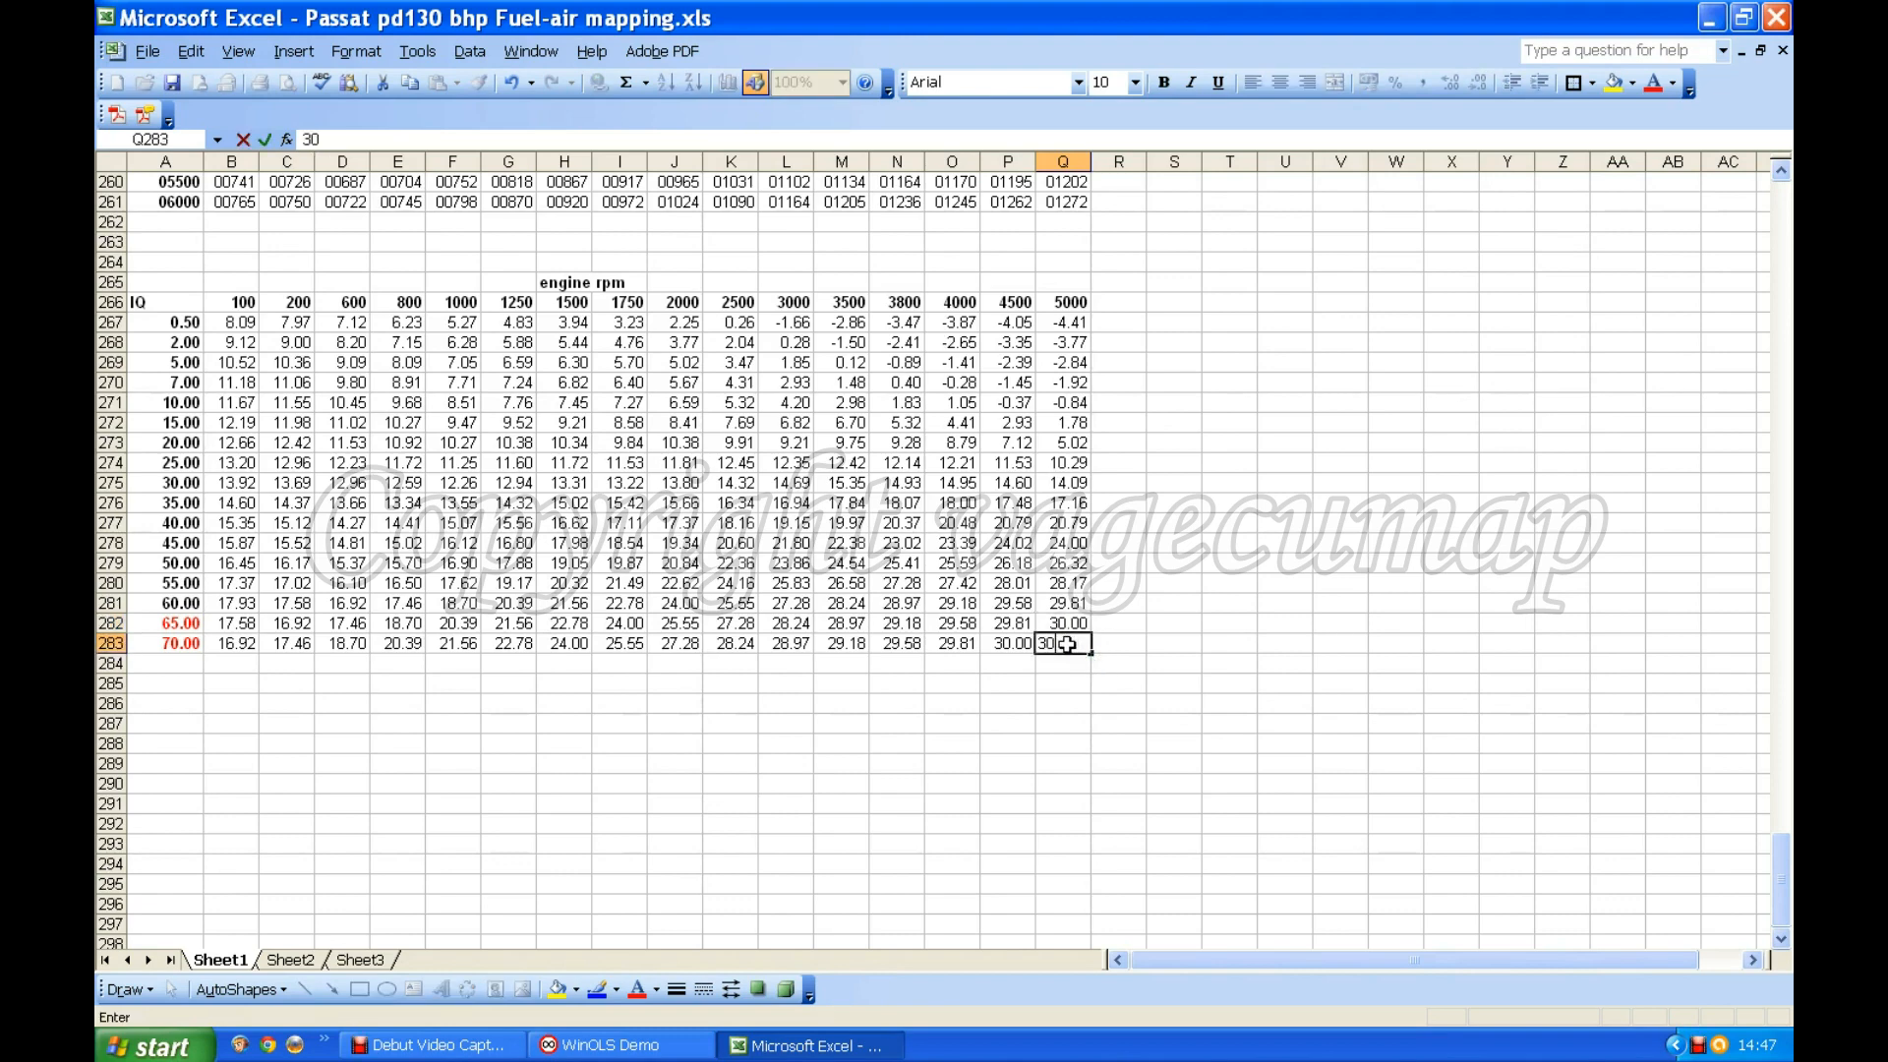
{"action": "left_click", "coordinate": [1099, 683]}
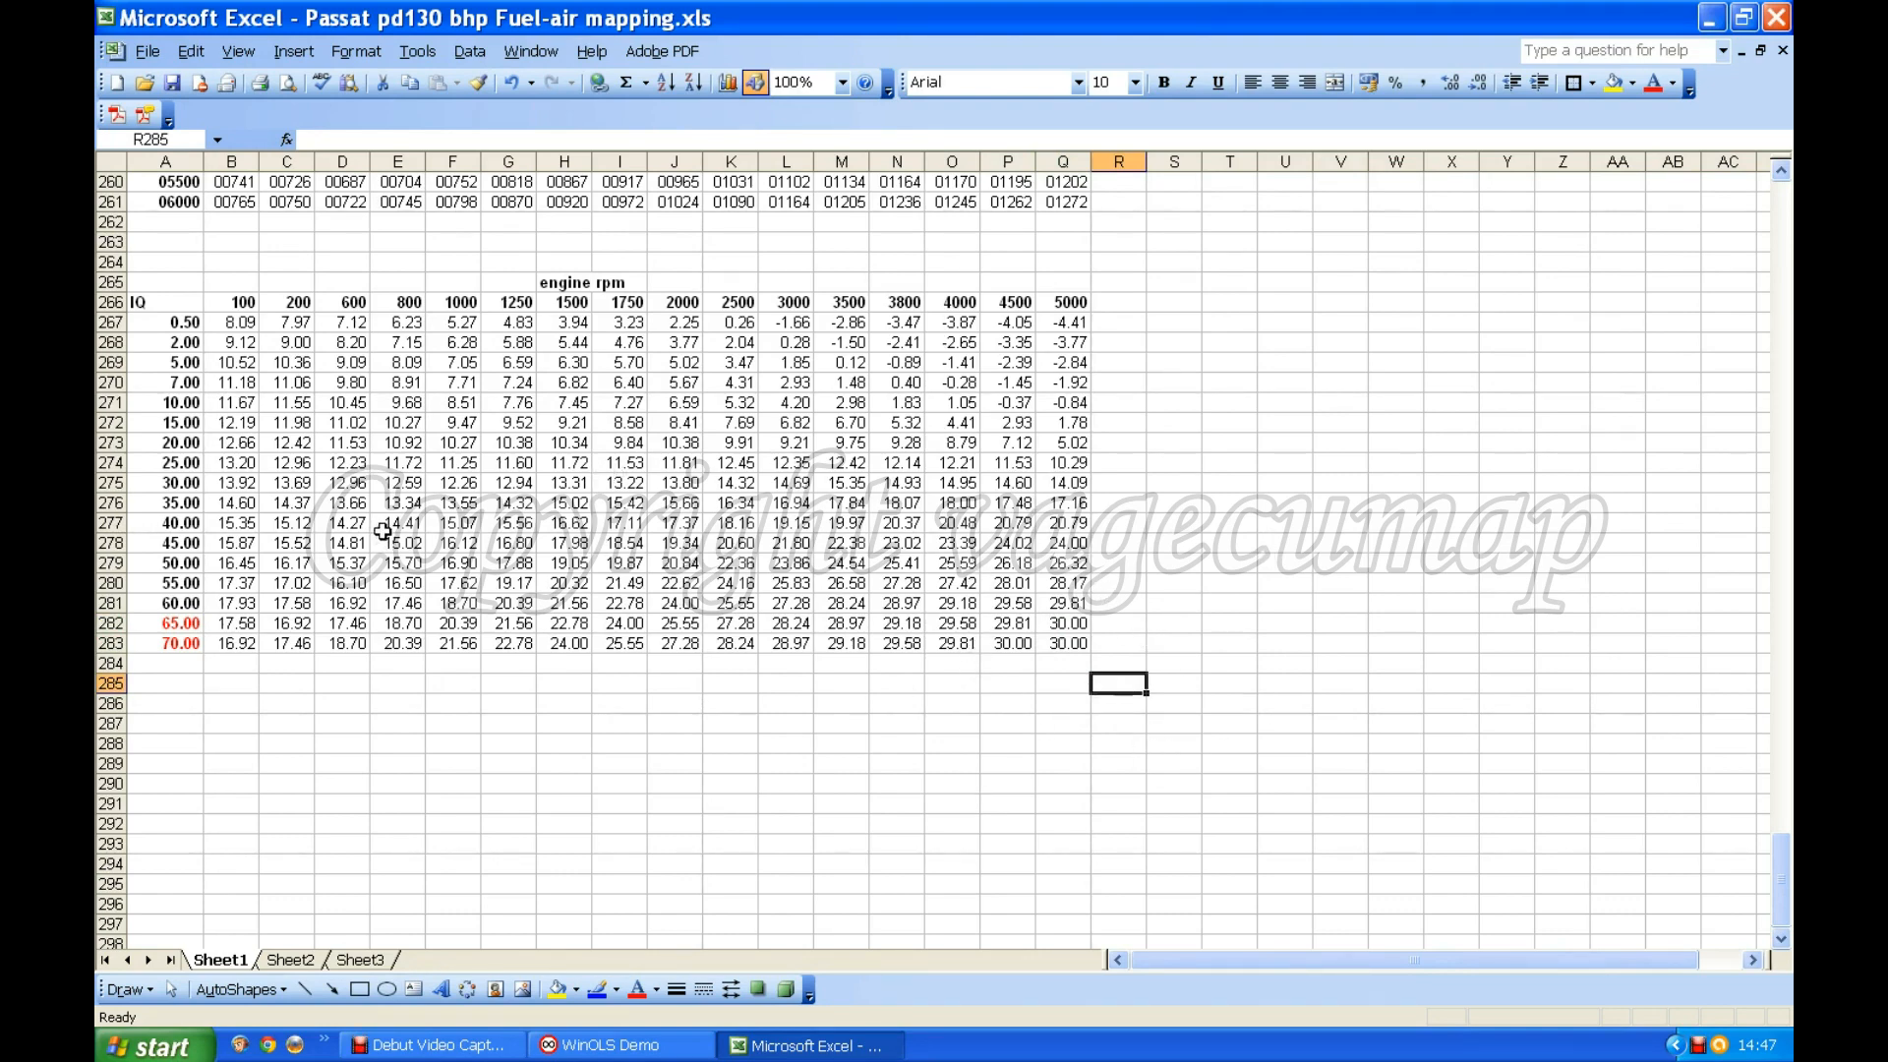
Colour the values of the IQ 65.00 and 70.00 rows, B282 to Q283, in red font.
{"action": "left_click_drag", "start_coordinate": [234, 620], "coordinate": [1060, 644]}
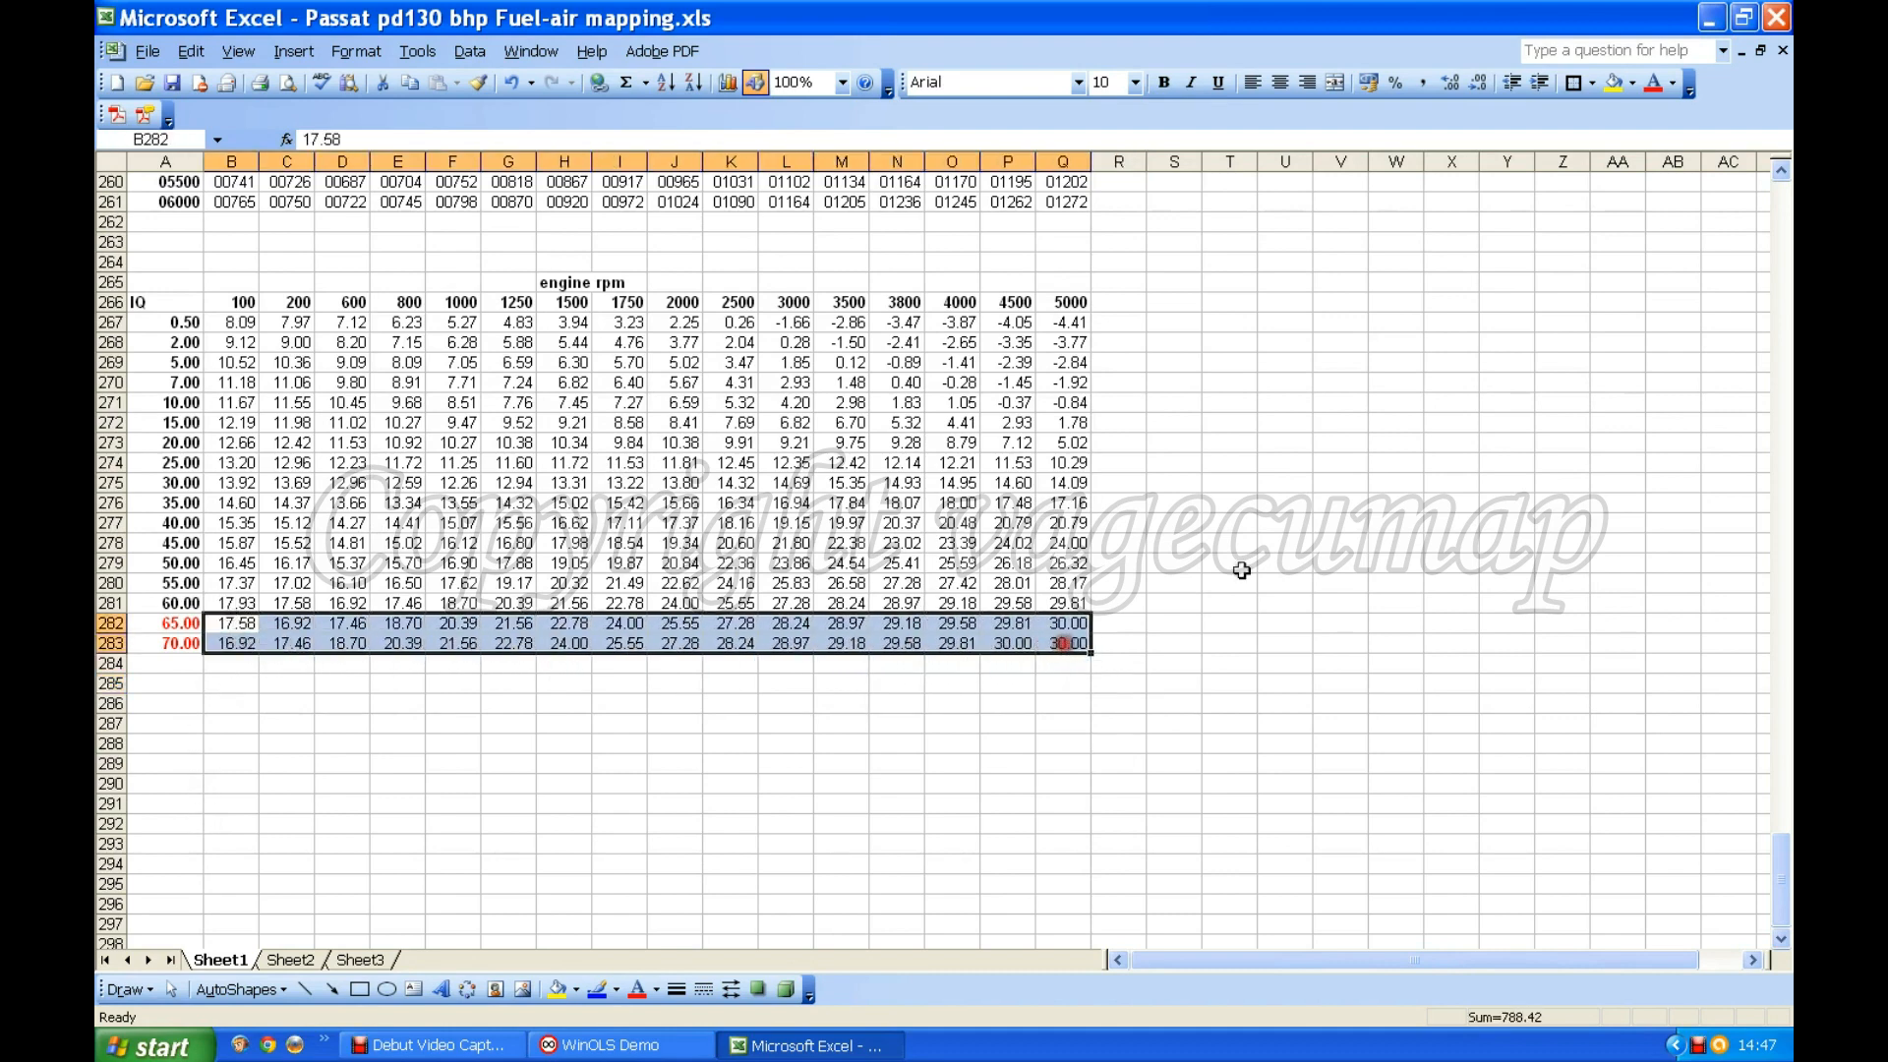
{"action": "left_click", "coordinate": [1652, 84]}
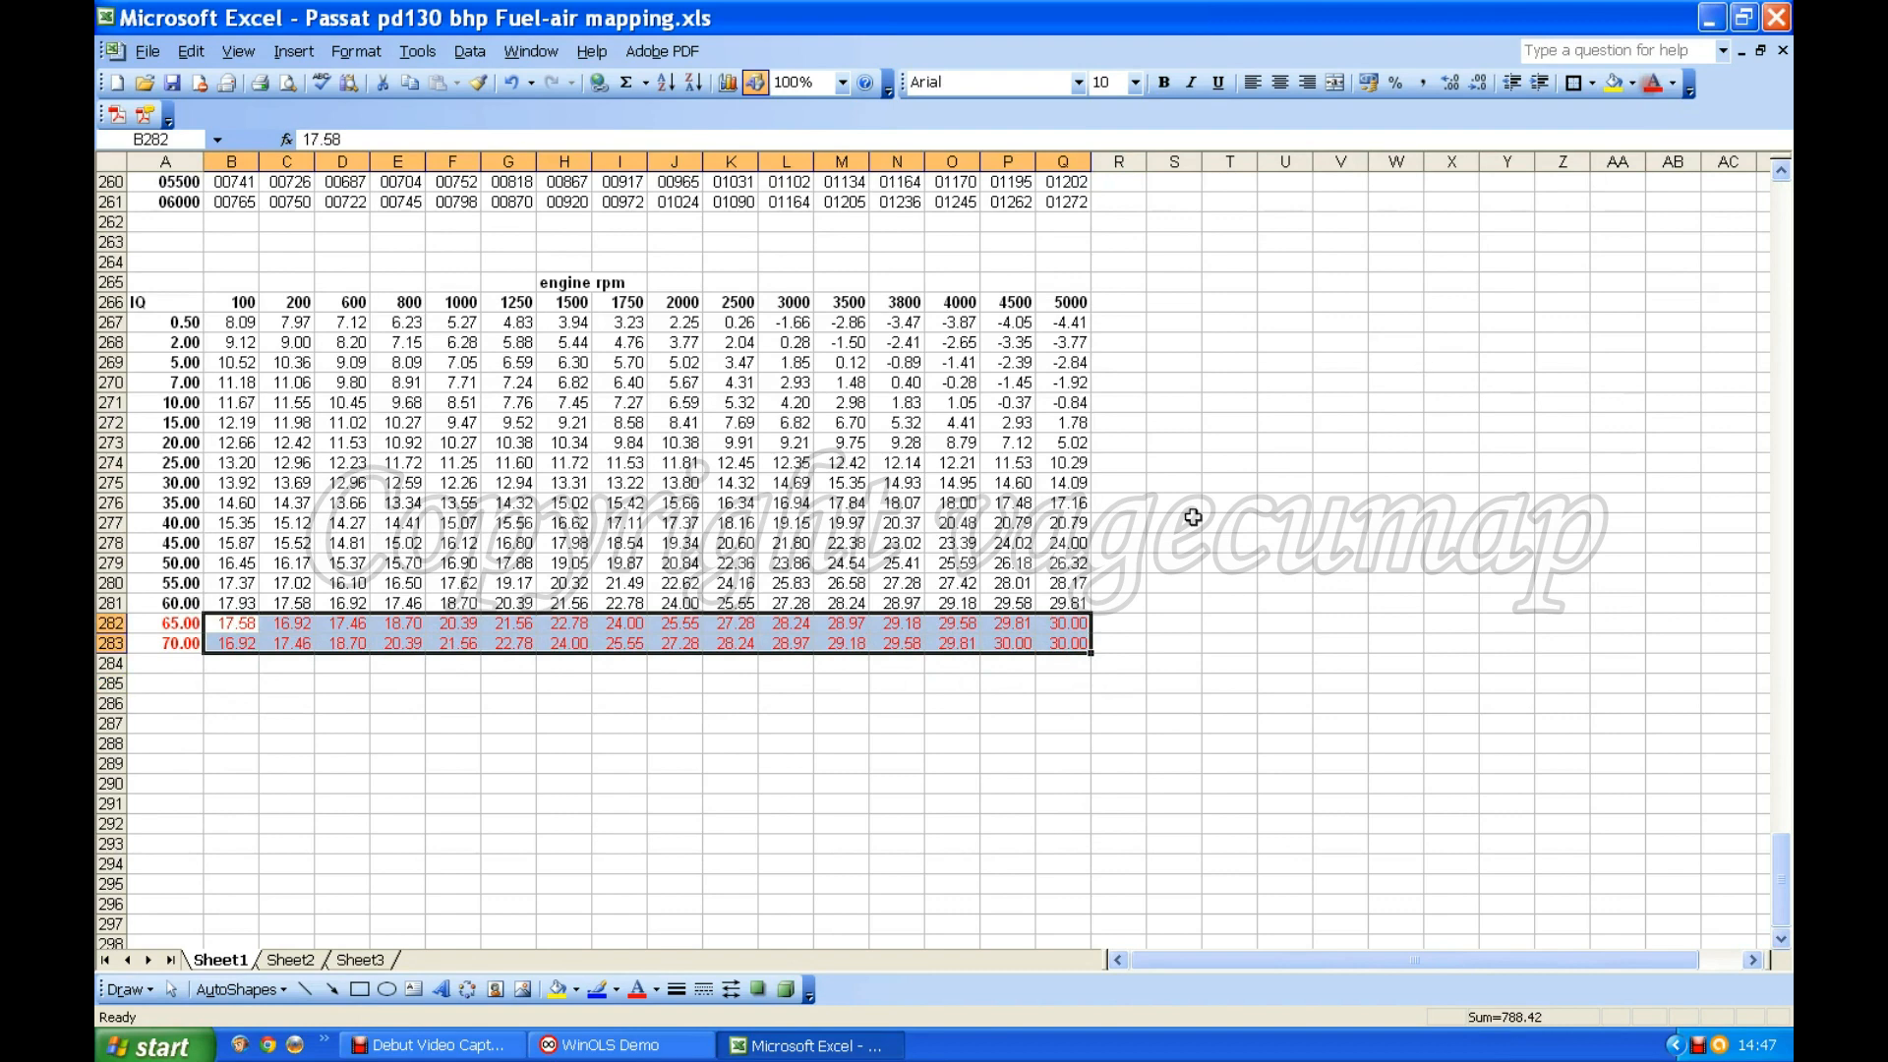
{"action": "left_click", "coordinate": [772, 704]}
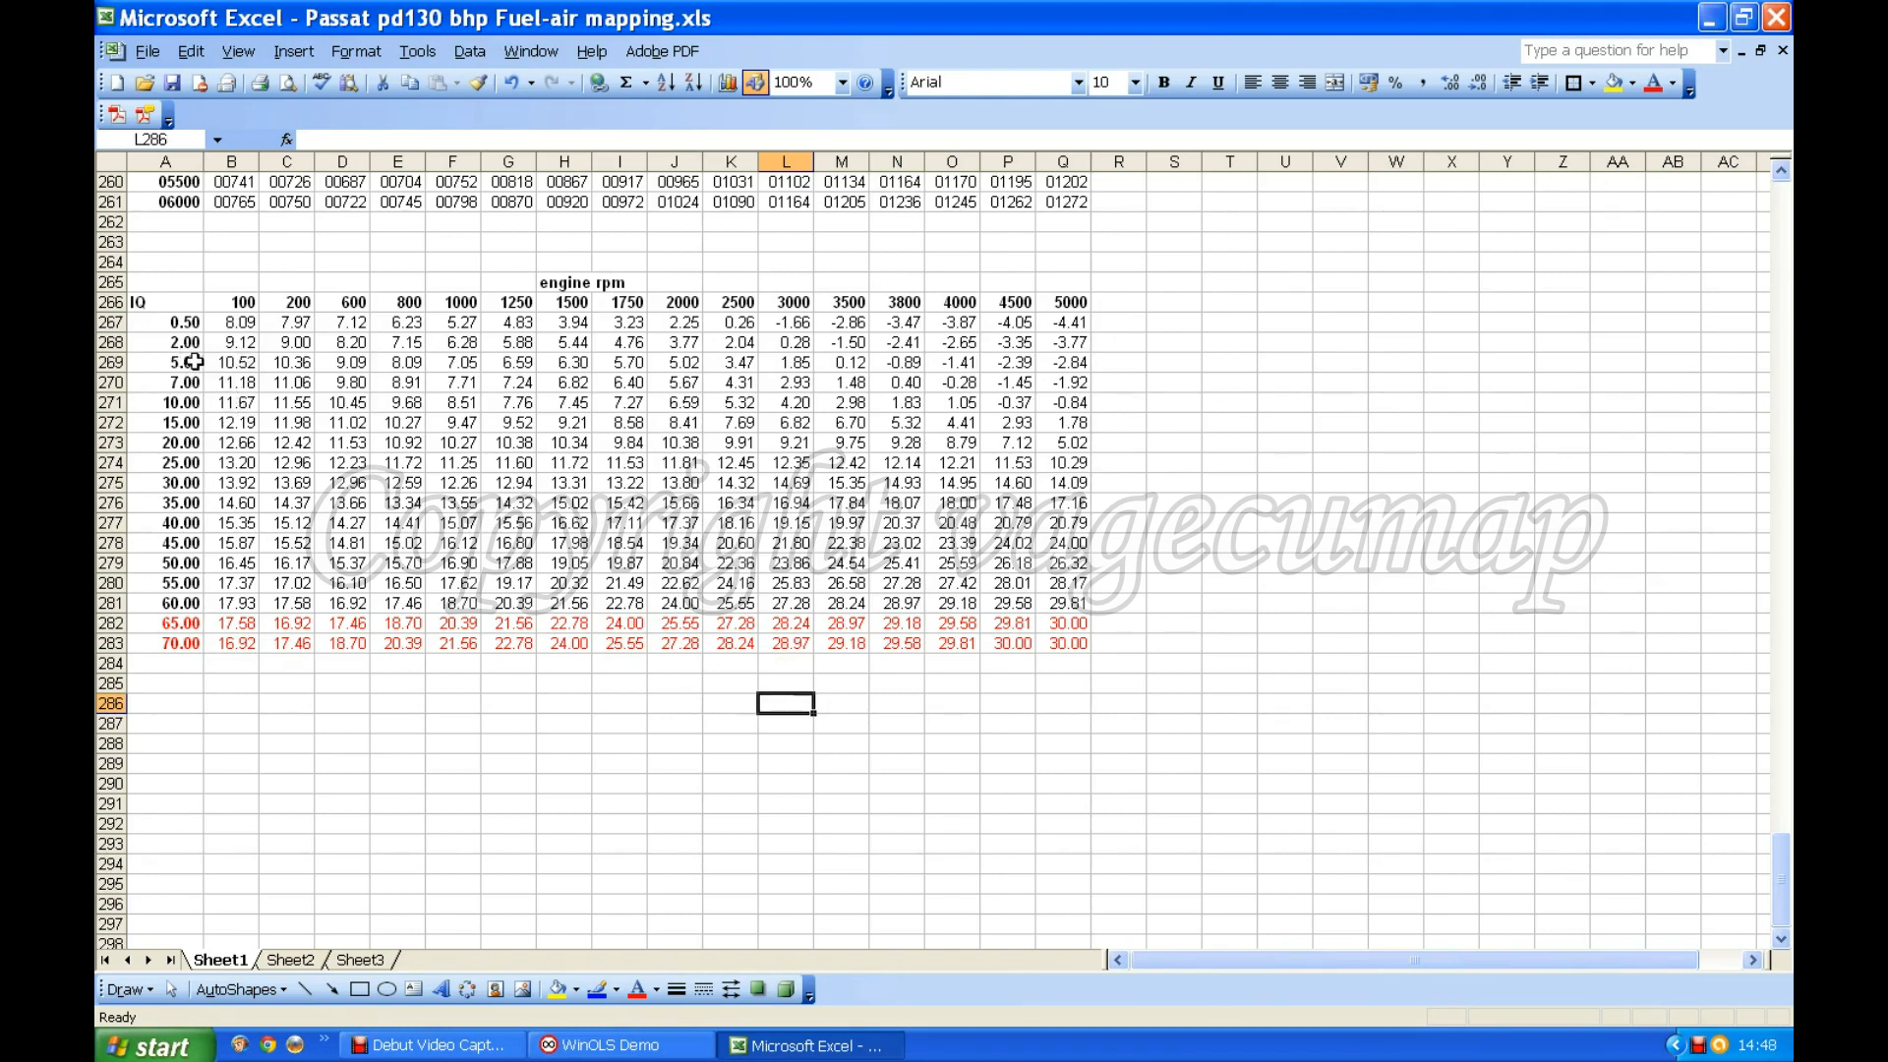
Move the IQ 5.00 to 60.00 rows, A269 to Q281, up to A267, overwriting the IQ 0.50 and 2.00 rows.
{"action": "left_click_drag", "start_coordinate": [179, 360], "coordinate": [1070, 600]}
{"action": "right_click", "coordinate": [1070, 600]}
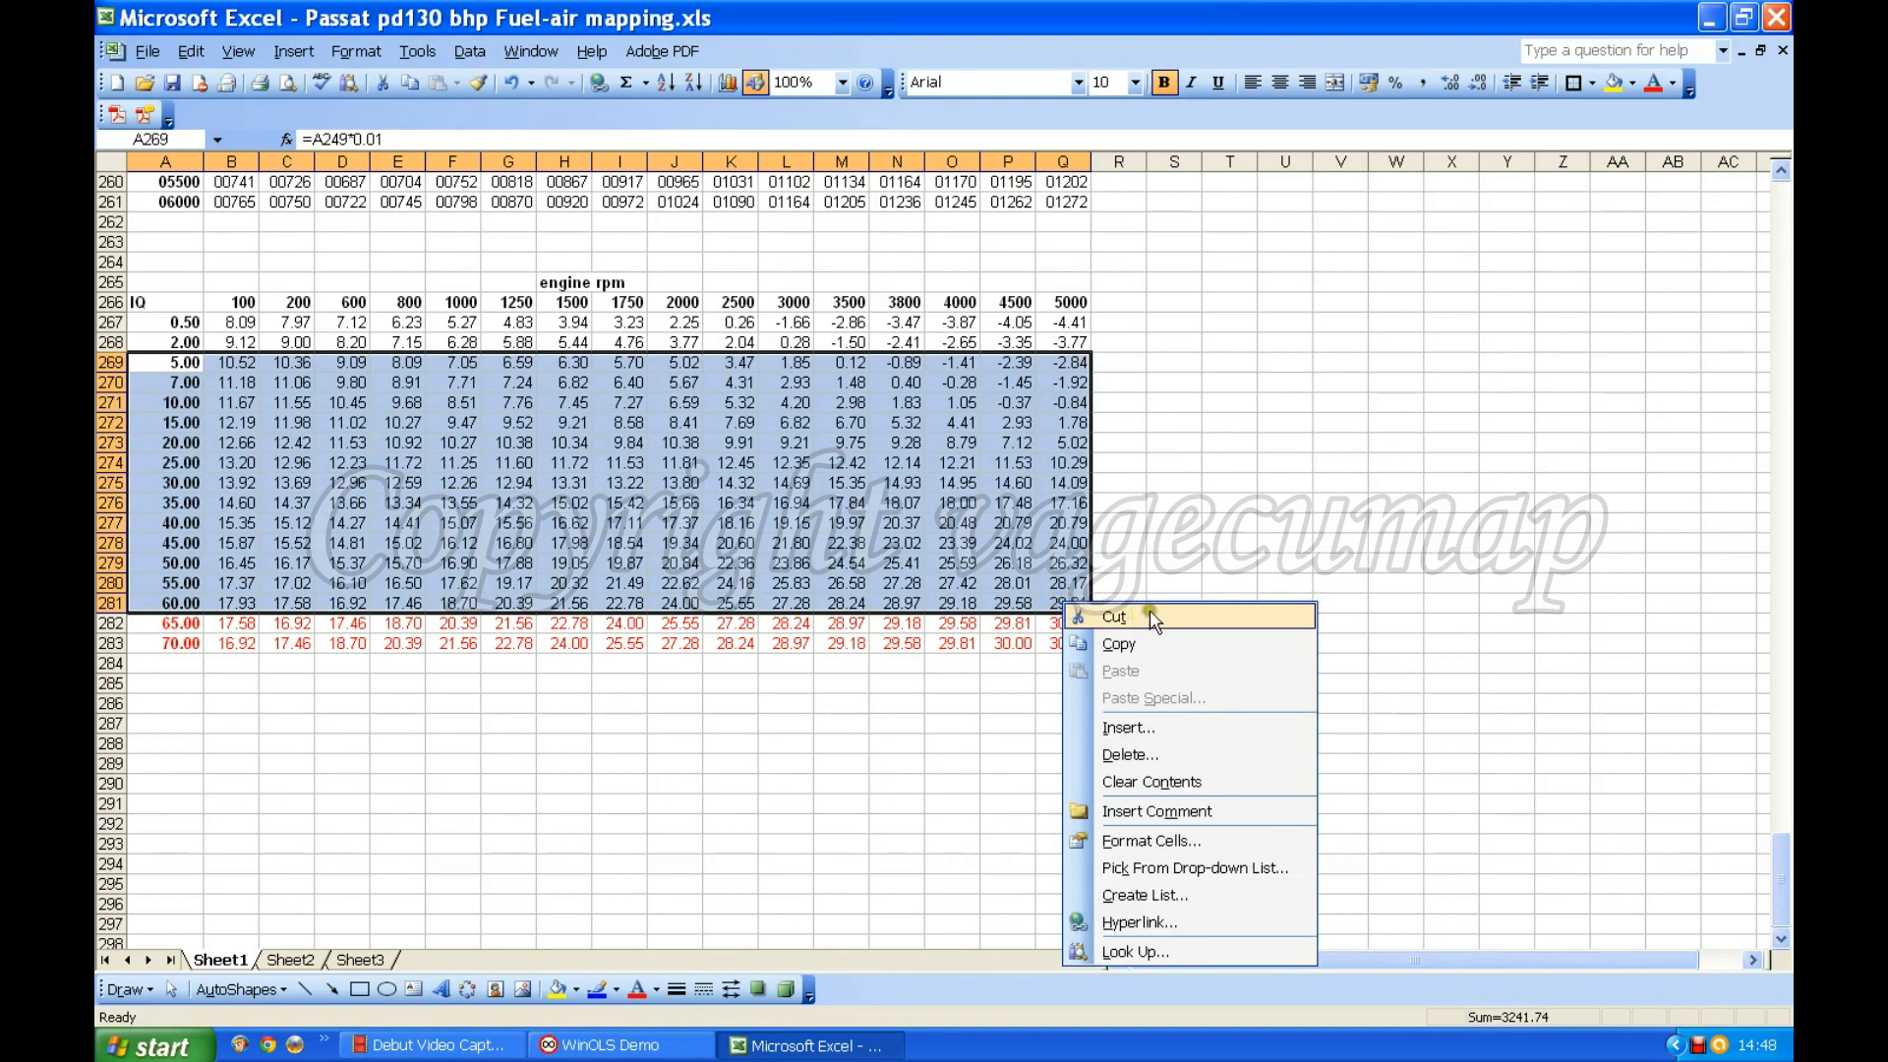
{"action": "left_click", "coordinate": [1121, 644]}
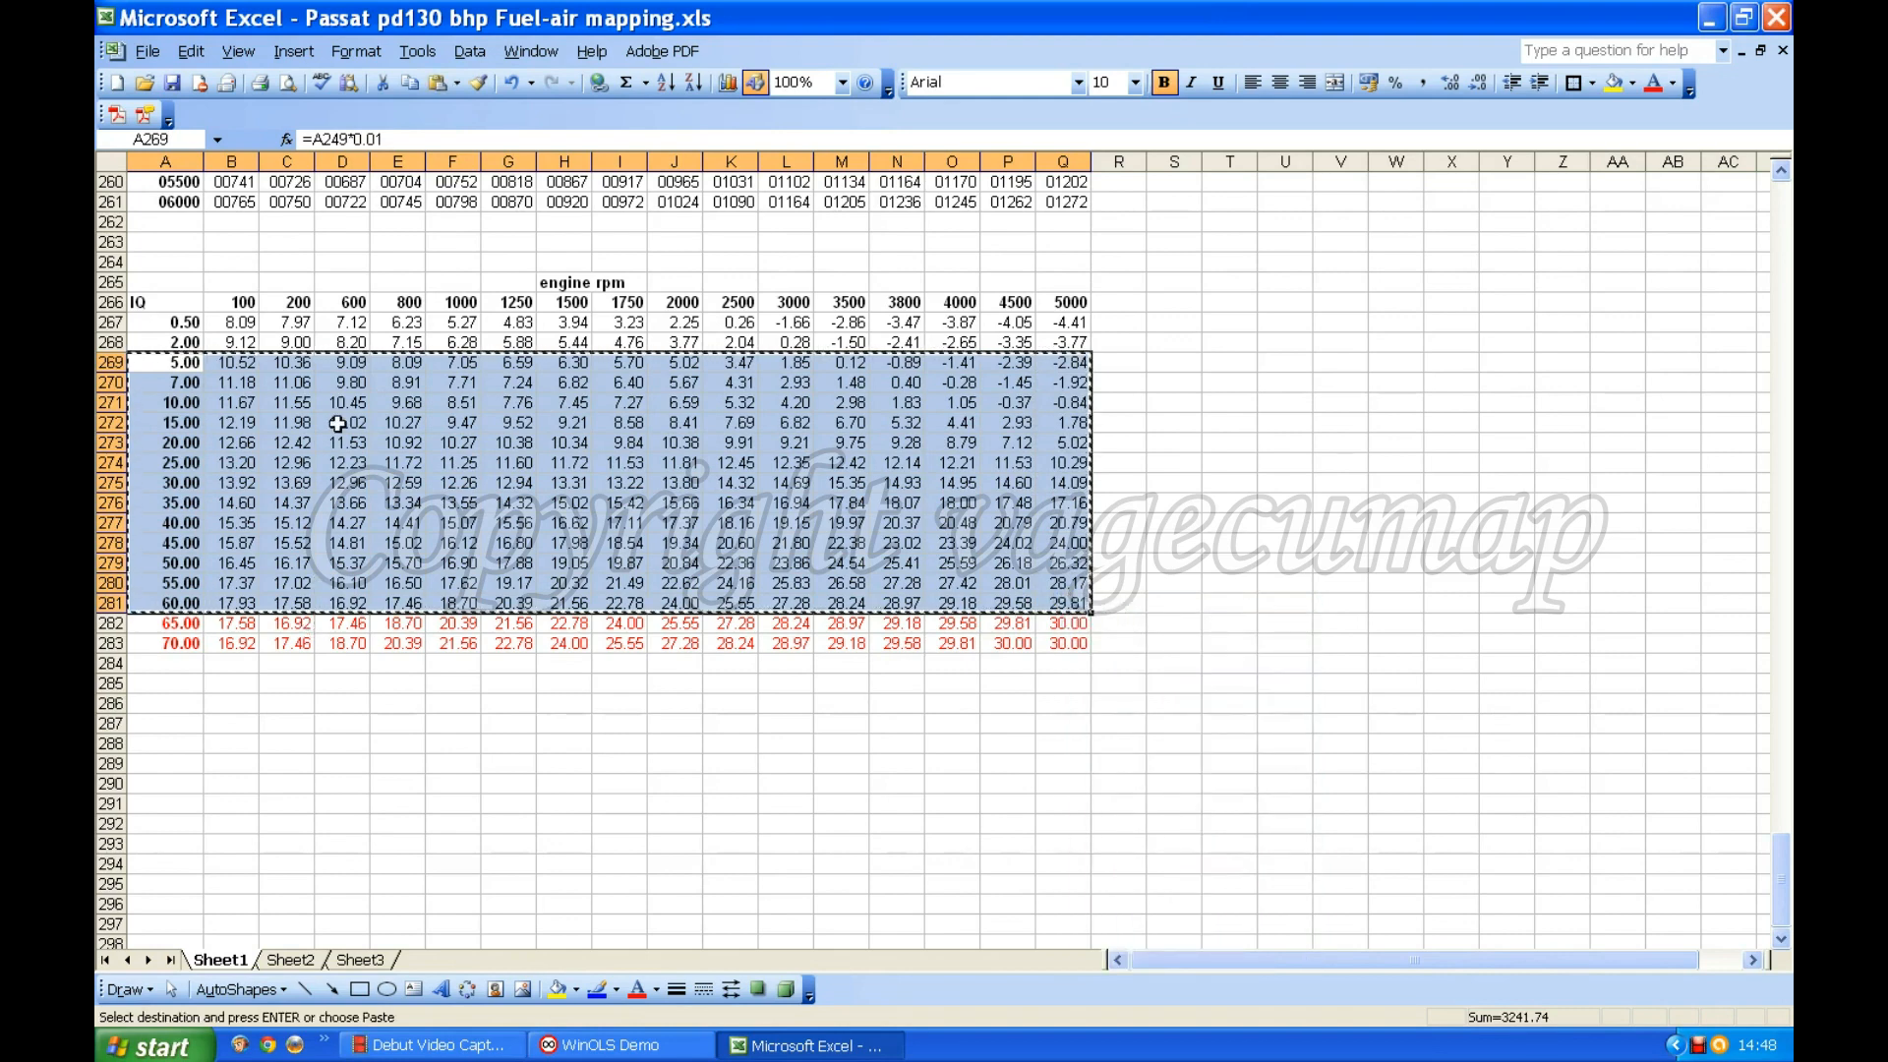
{"action": "left_click", "coordinate": [189, 325]}
{"action": "right_click", "coordinate": [188, 325]}
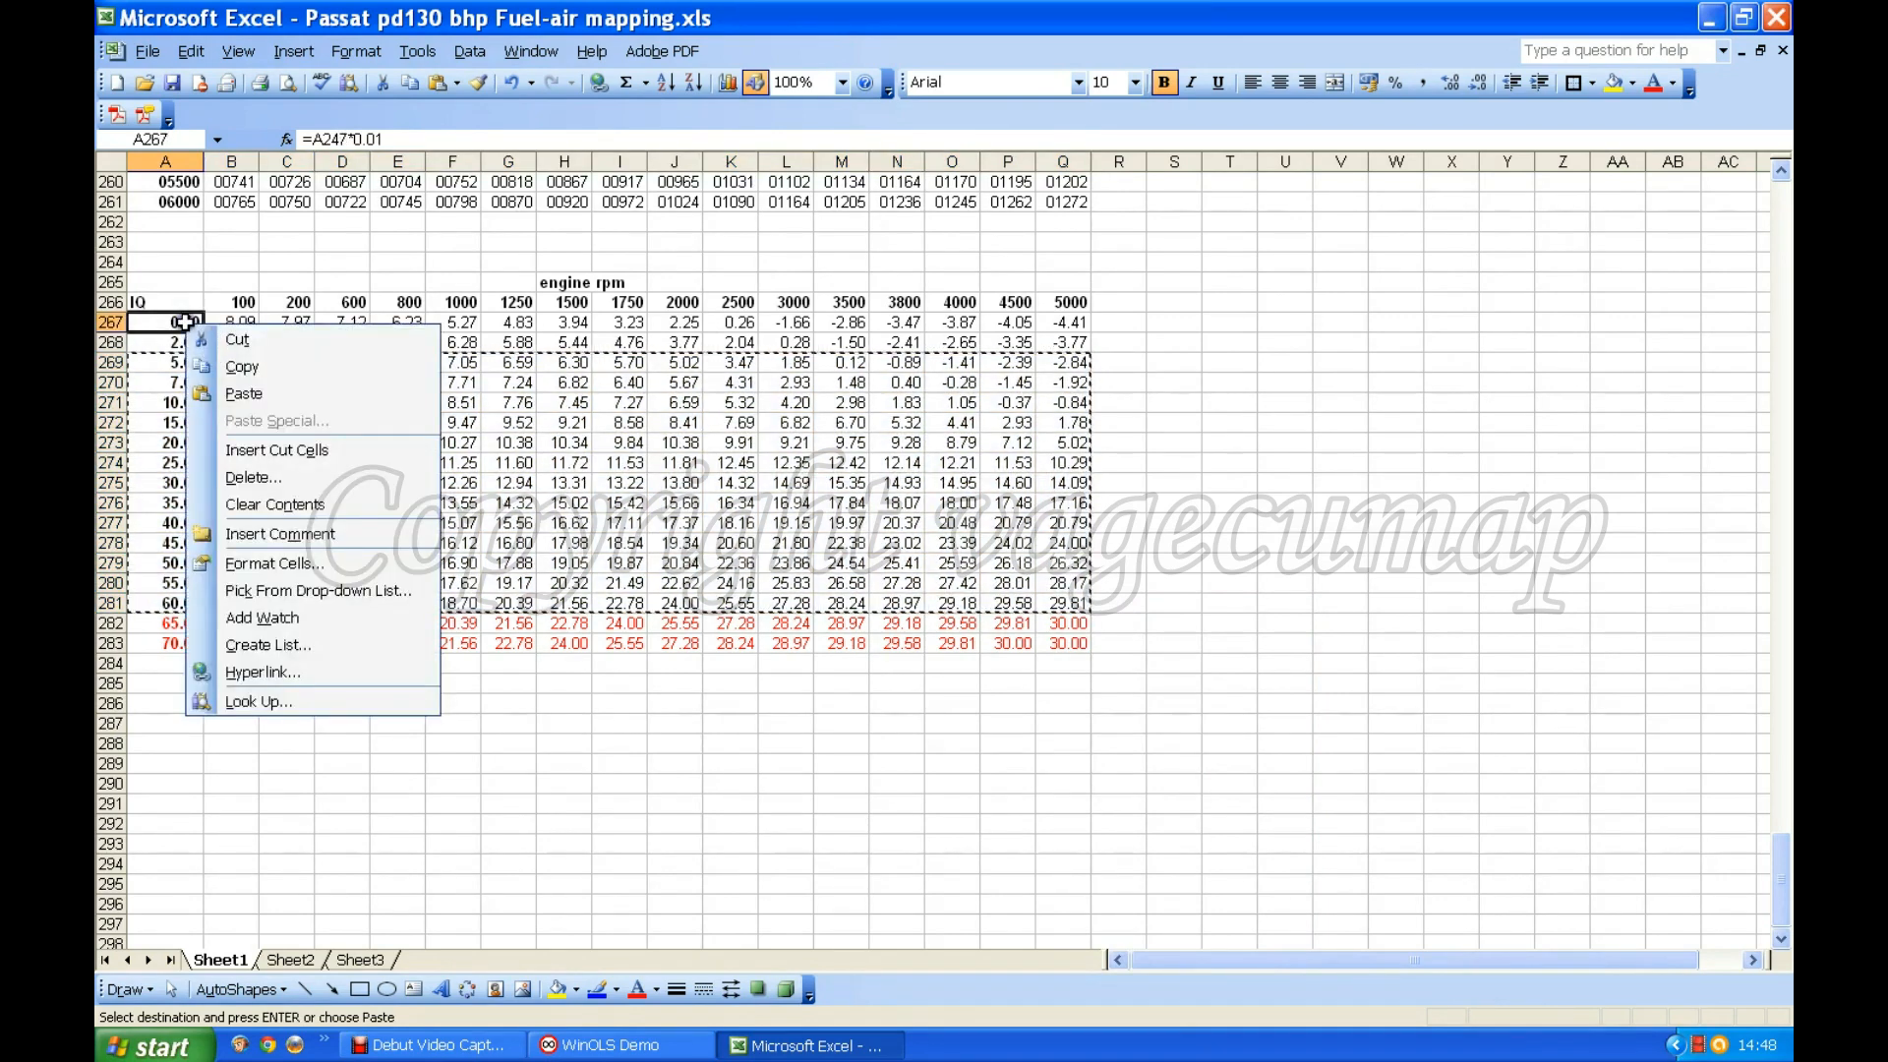
{"action": "left_click", "coordinate": [243, 392]}
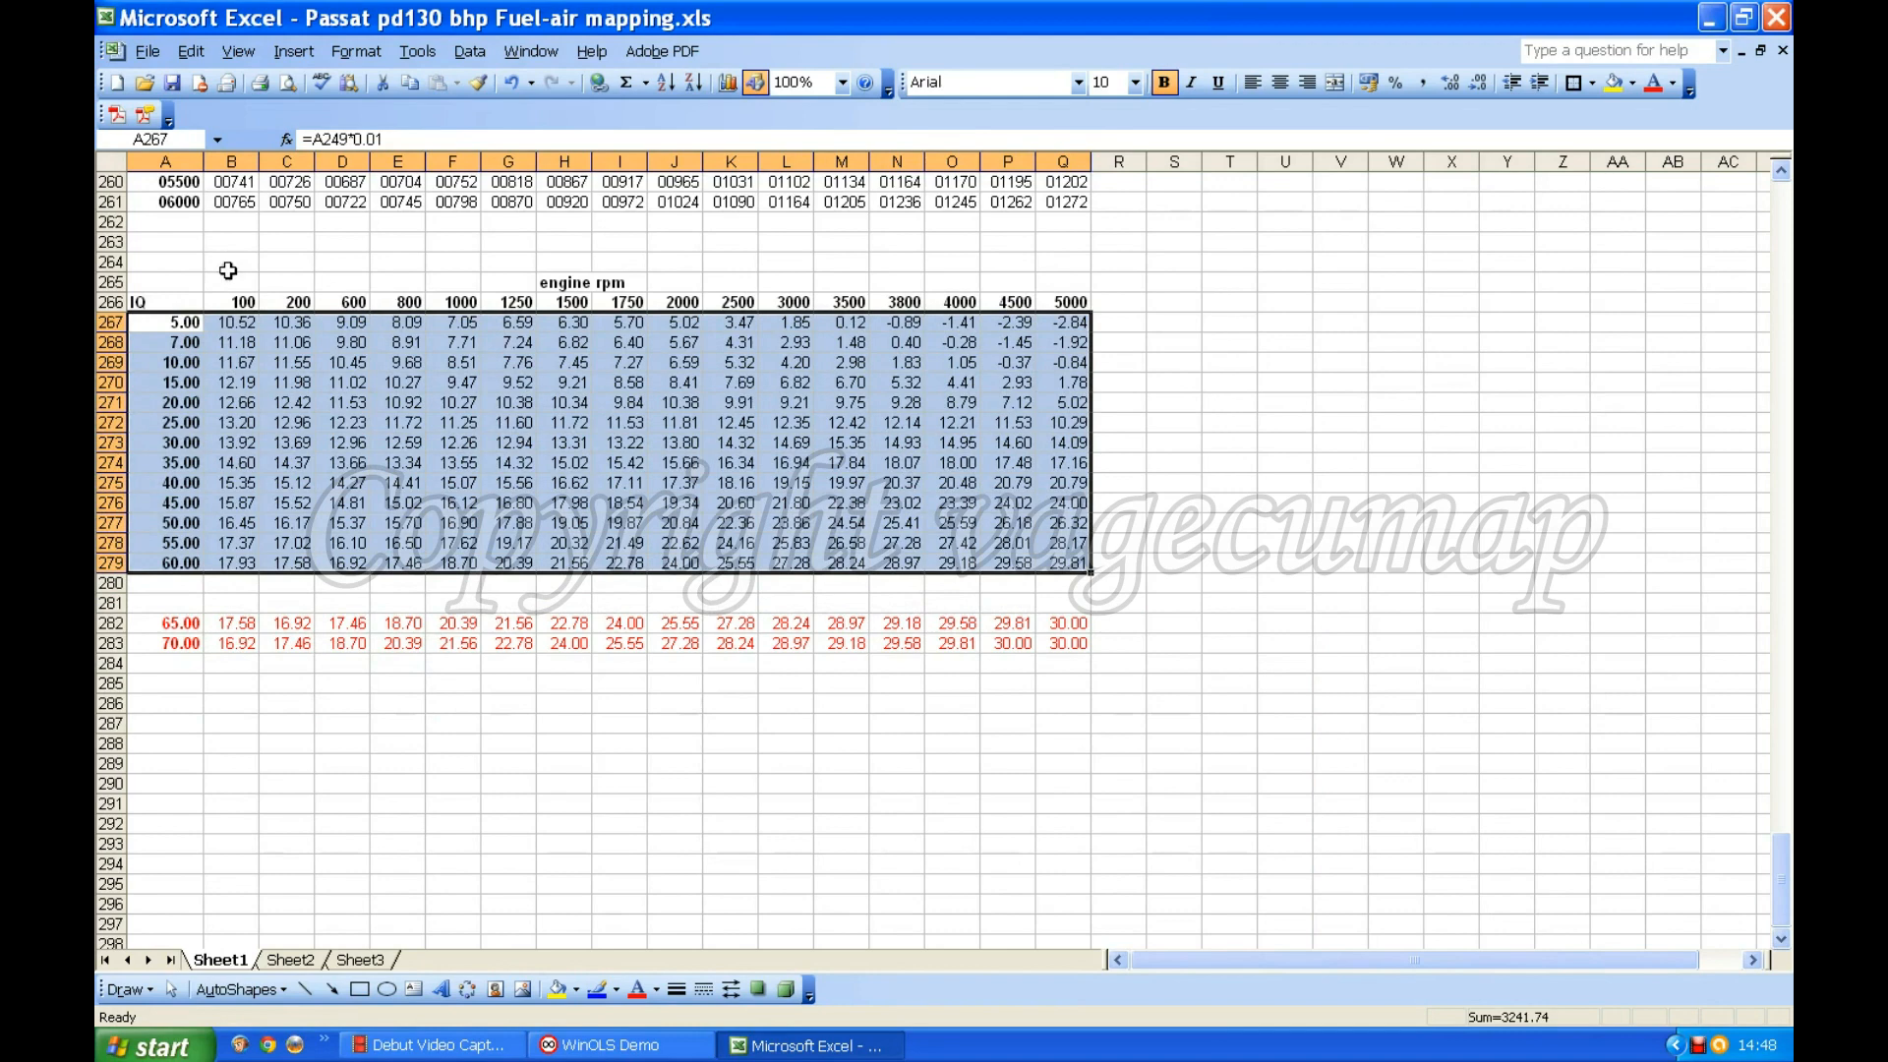
{"action": "left_click", "coordinate": [198, 325]}
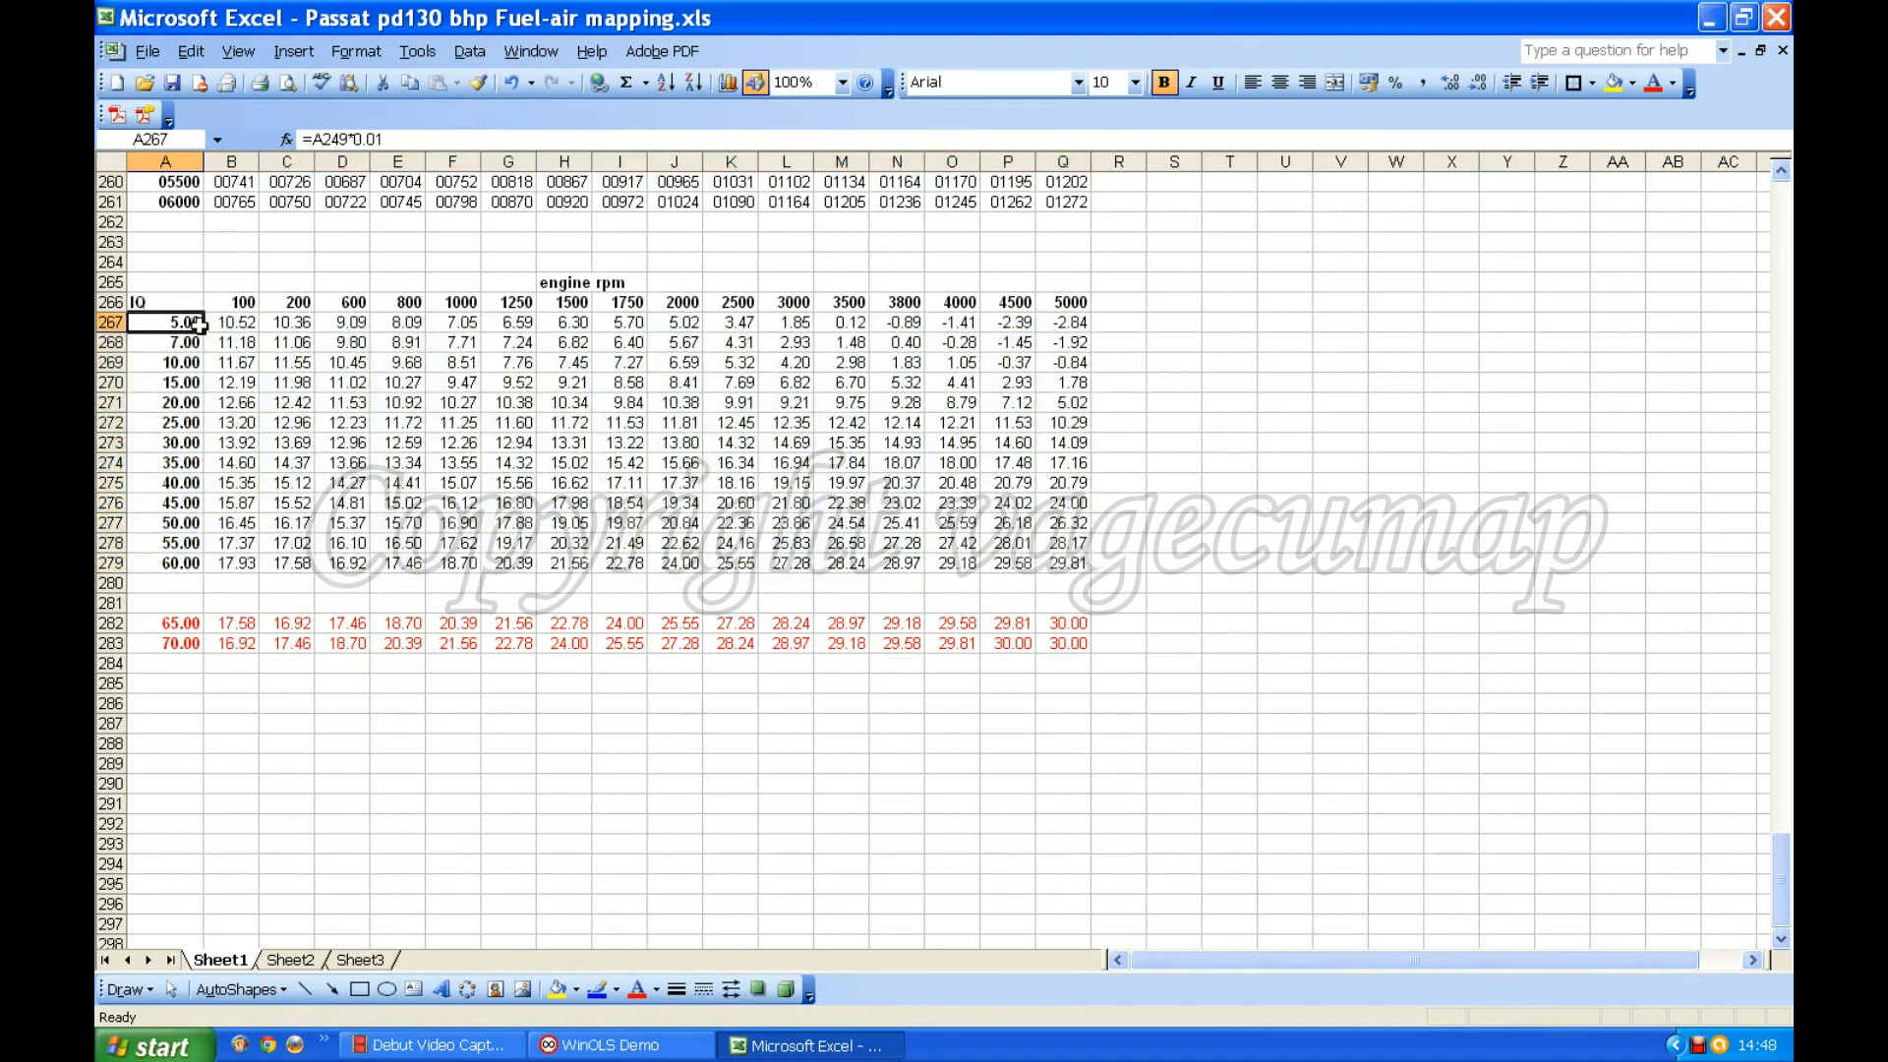
Move the red IQ 65.00 and 70.00 rows, A282 to Q283, up to A280, directly below the IQ 60.00 row.
{"action": "left_click", "coordinate": [185, 625]}
{"action": "left_click_drag", "start_coordinate": [185, 626], "coordinate": [1071, 639]}
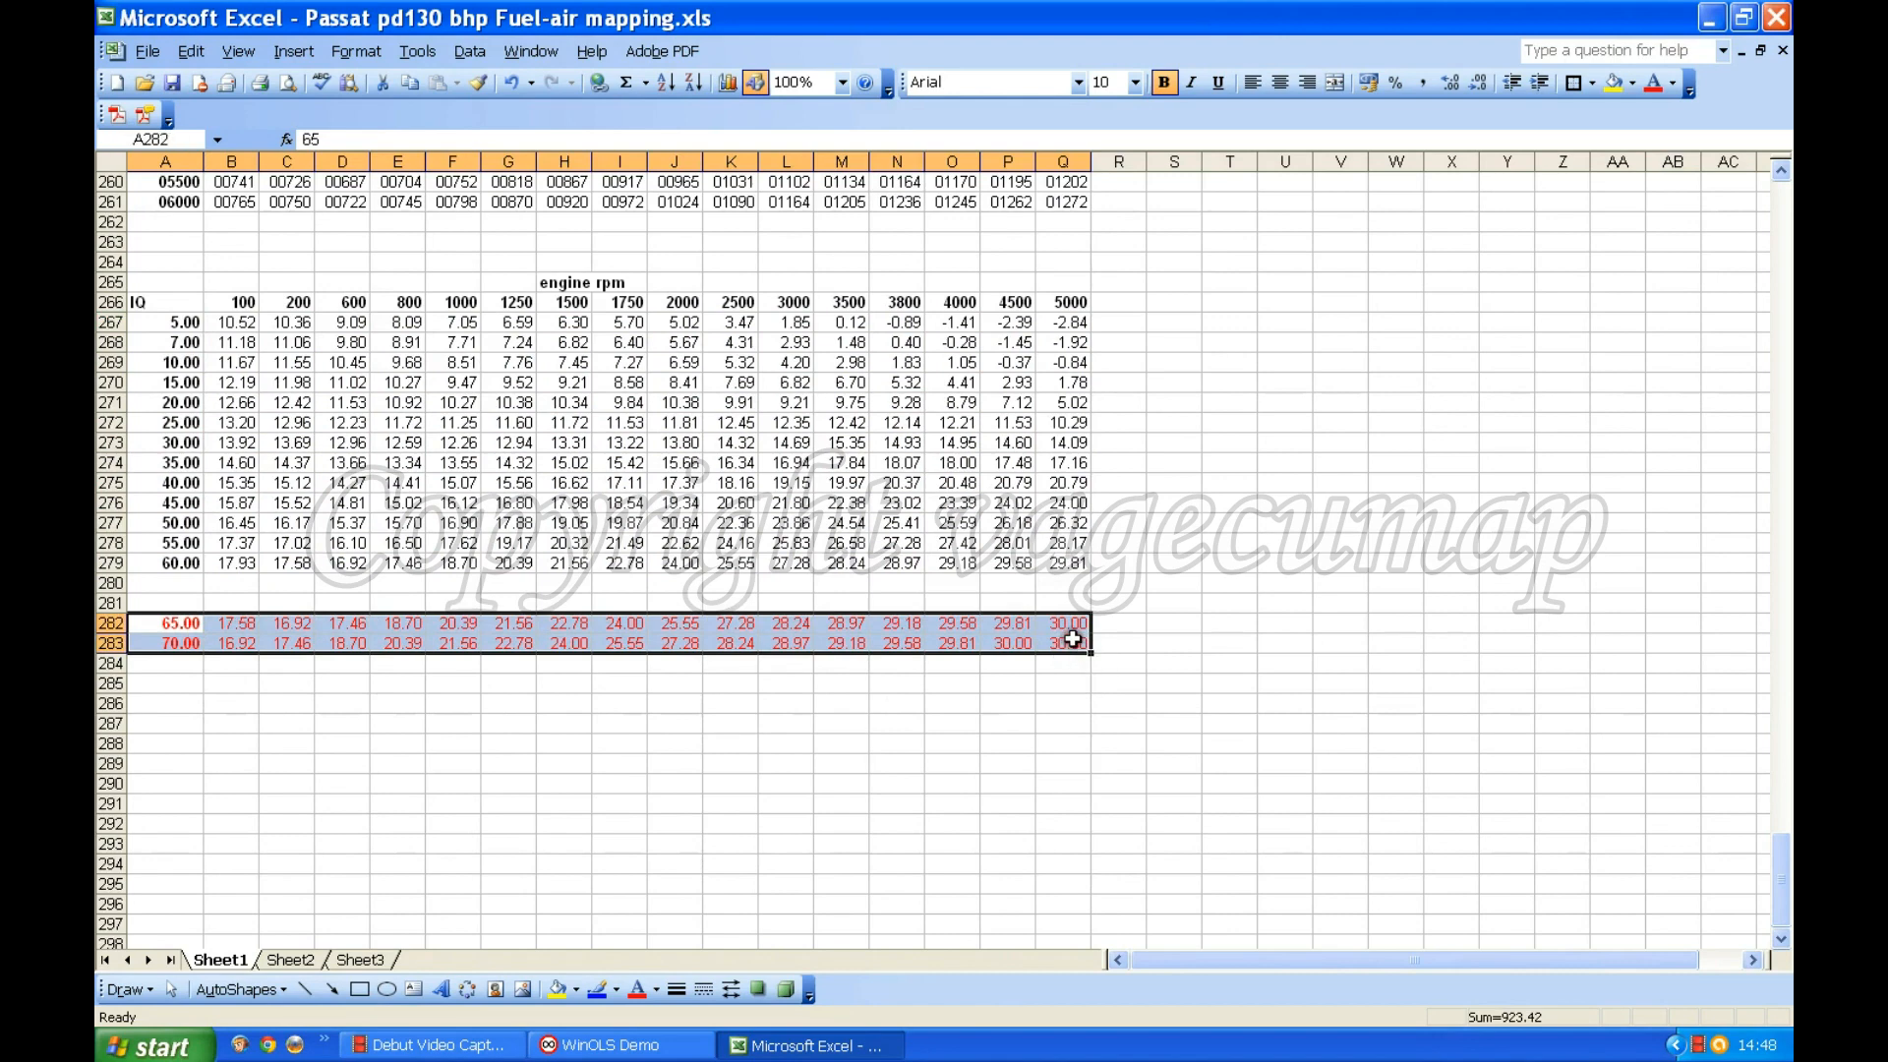
{"action": "right_click", "coordinate": [1072, 639]}
{"action": "left_click", "coordinate": [1141, 651]}
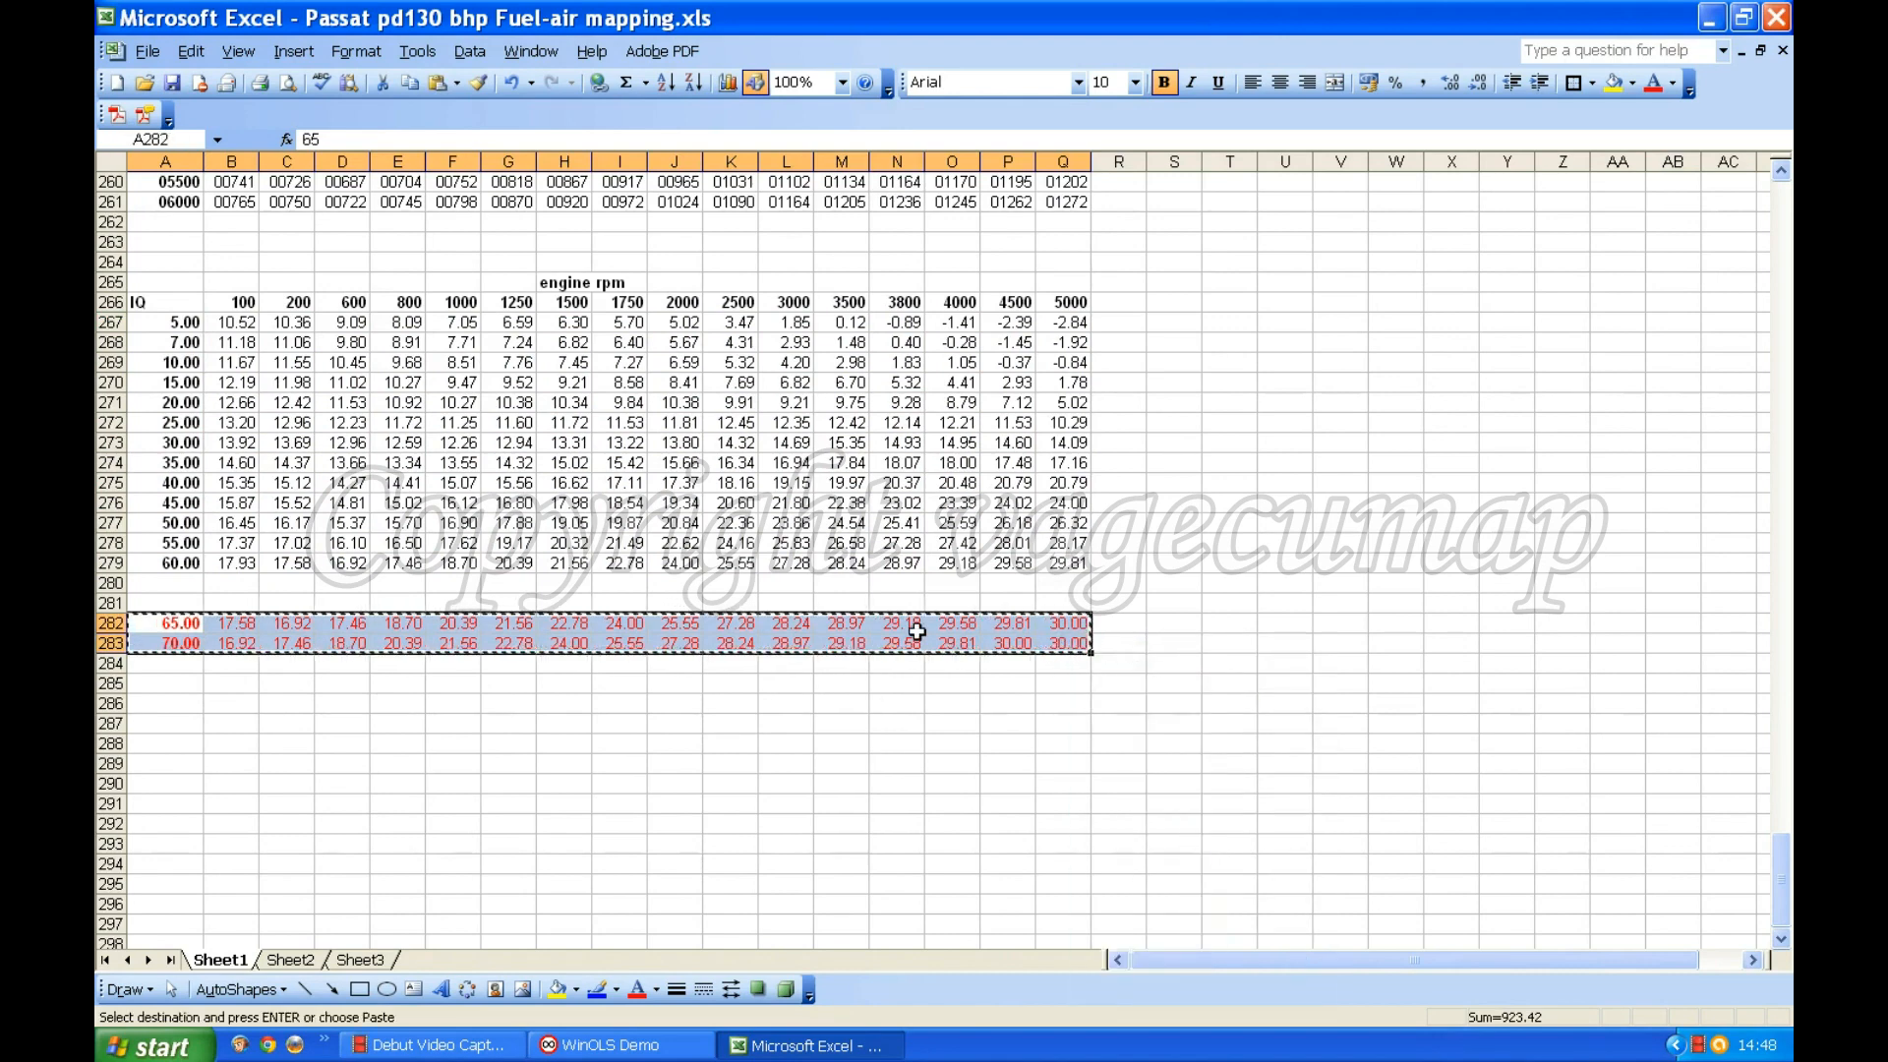
{"action": "left_click", "coordinate": [196, 587]}
{"action": "right_click", "coordinate": [197, 587]}
{"action": "left_click", "coordinate": [267, 653]}
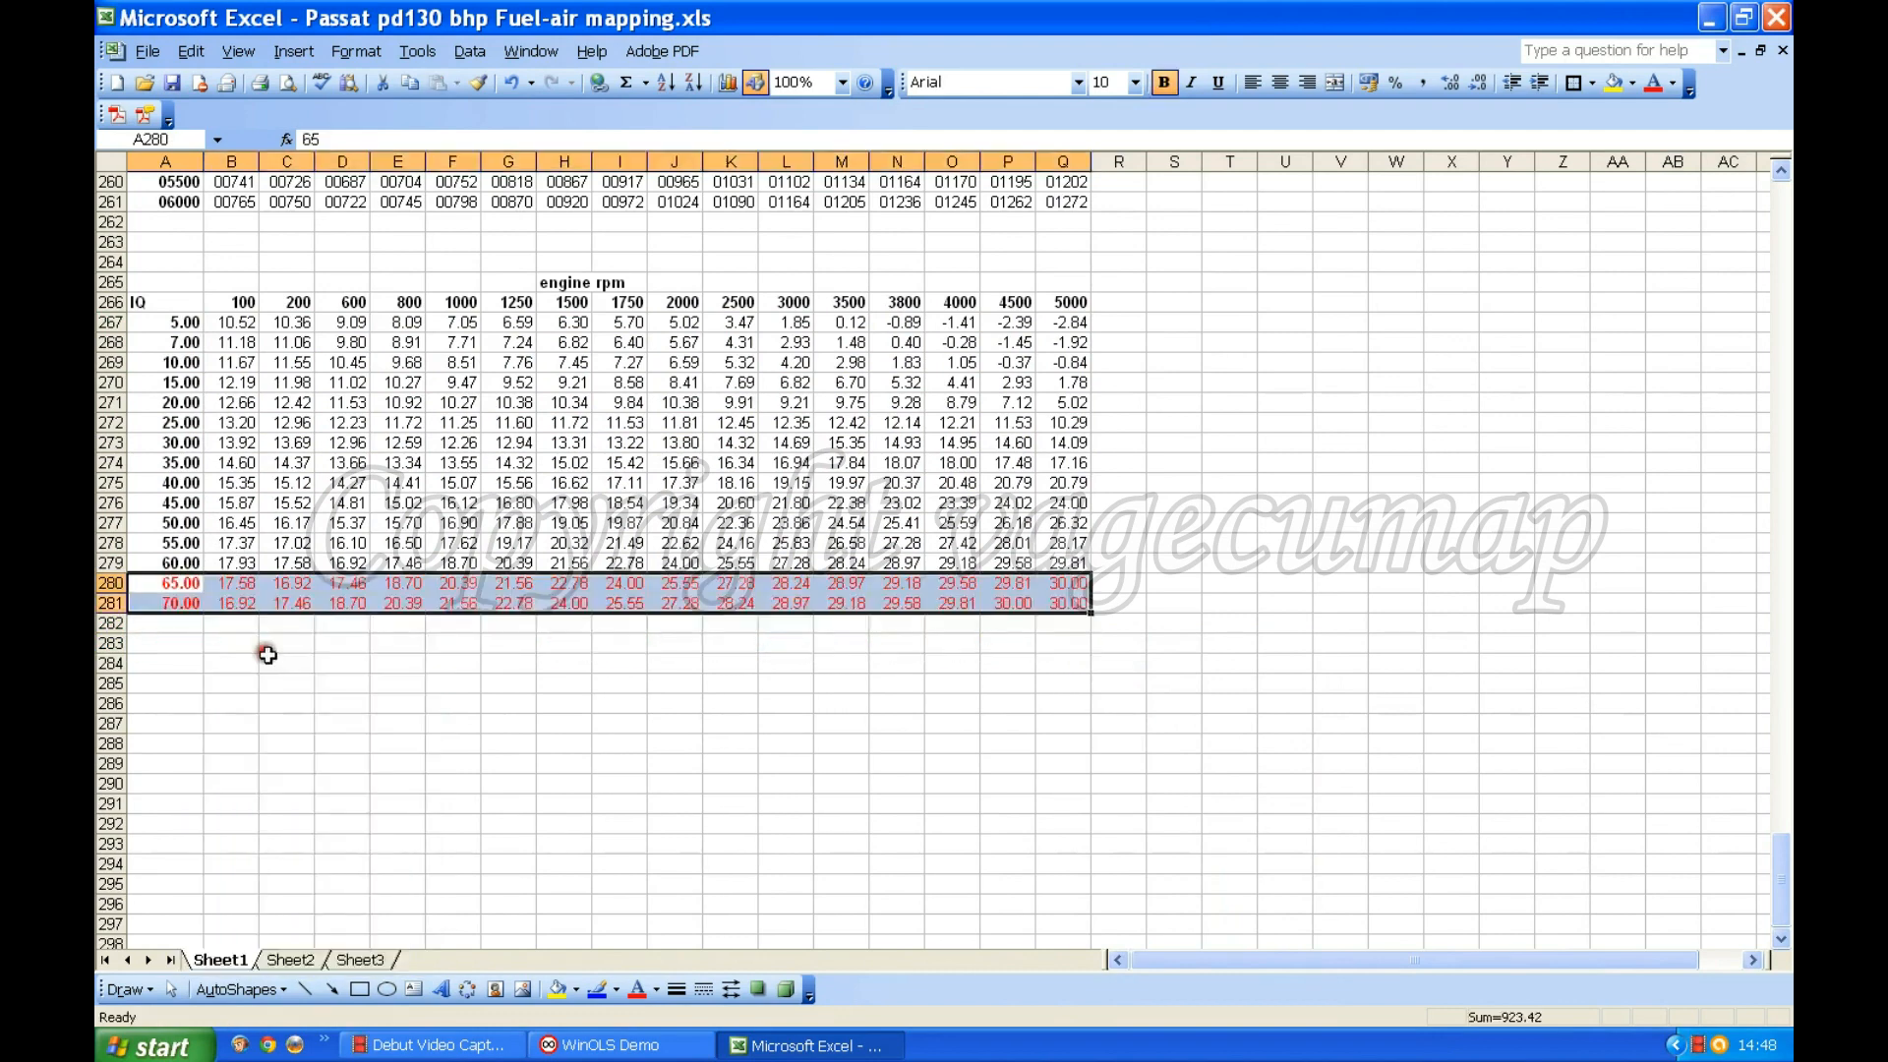
{"action": "left_click", "coordinate": [508, 682]}
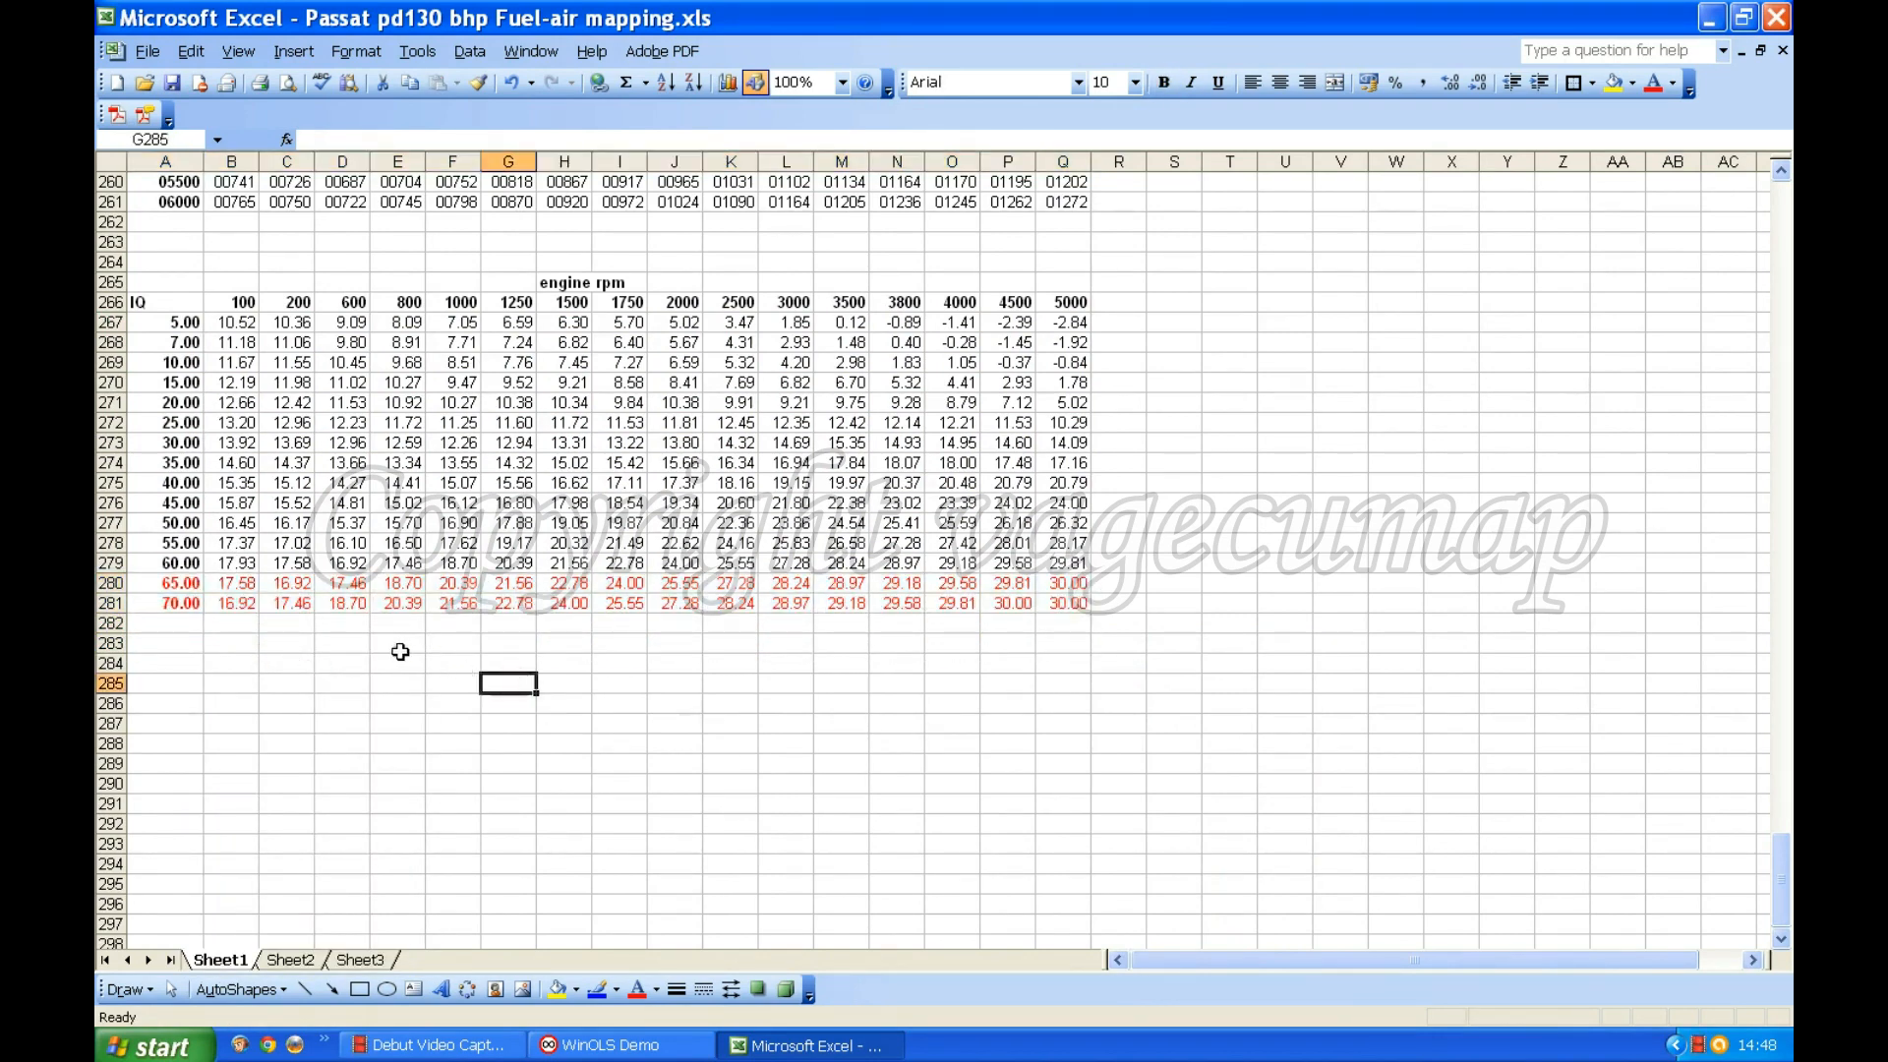